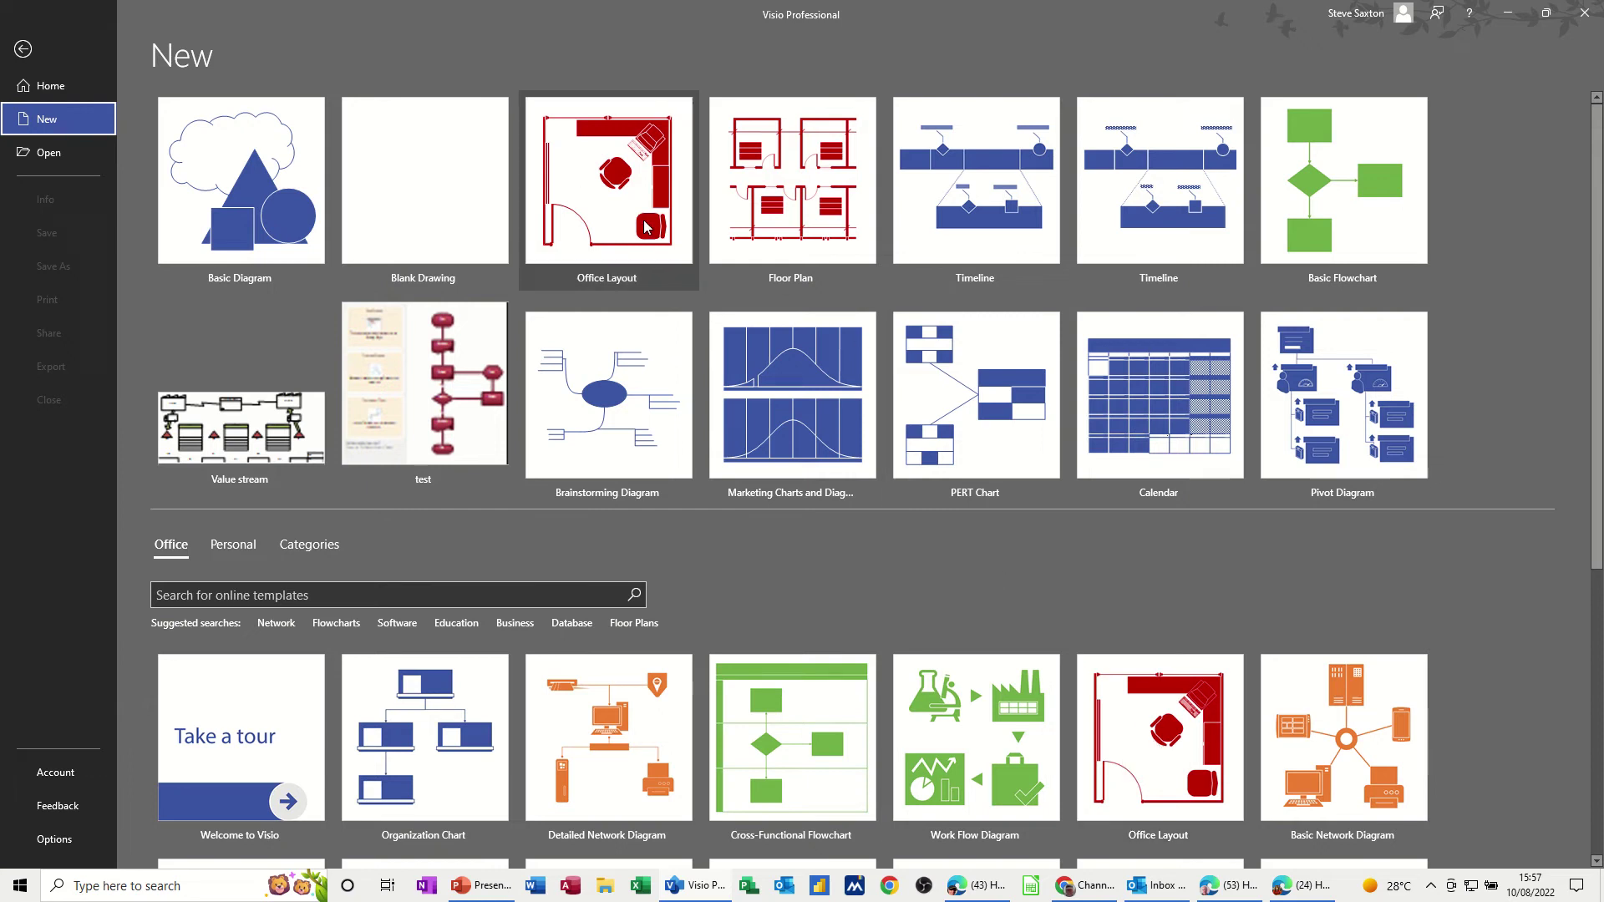
Step: Create a new drawing from the Office Layout template in metric units
click(1127, 731)
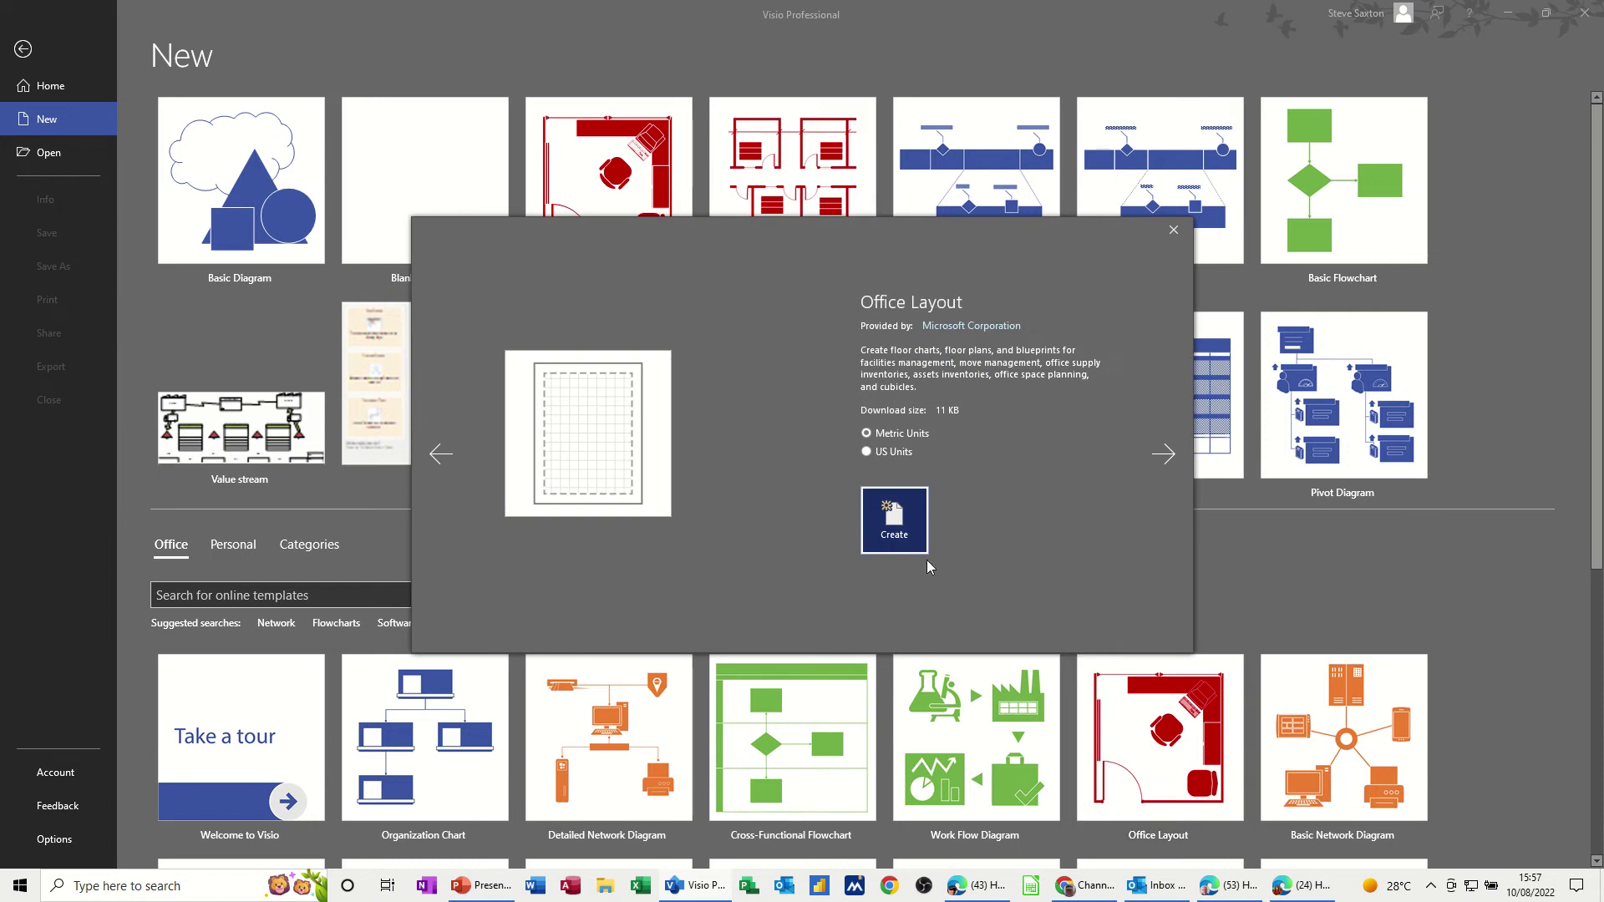
click(891, 523)
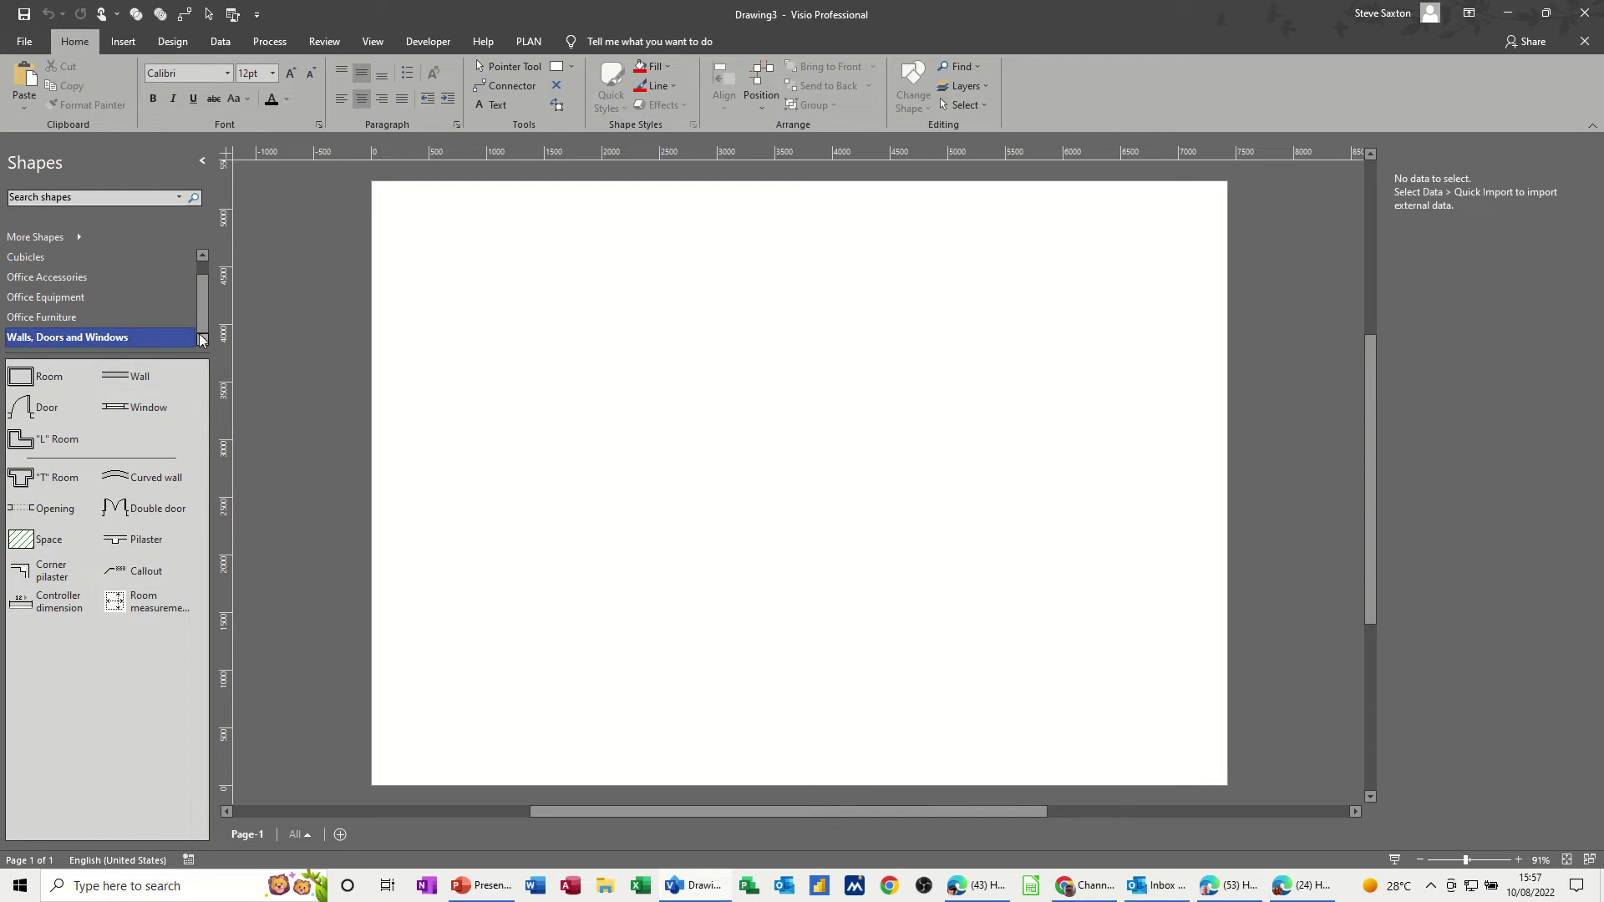
scroll(203, 330, up, 1)
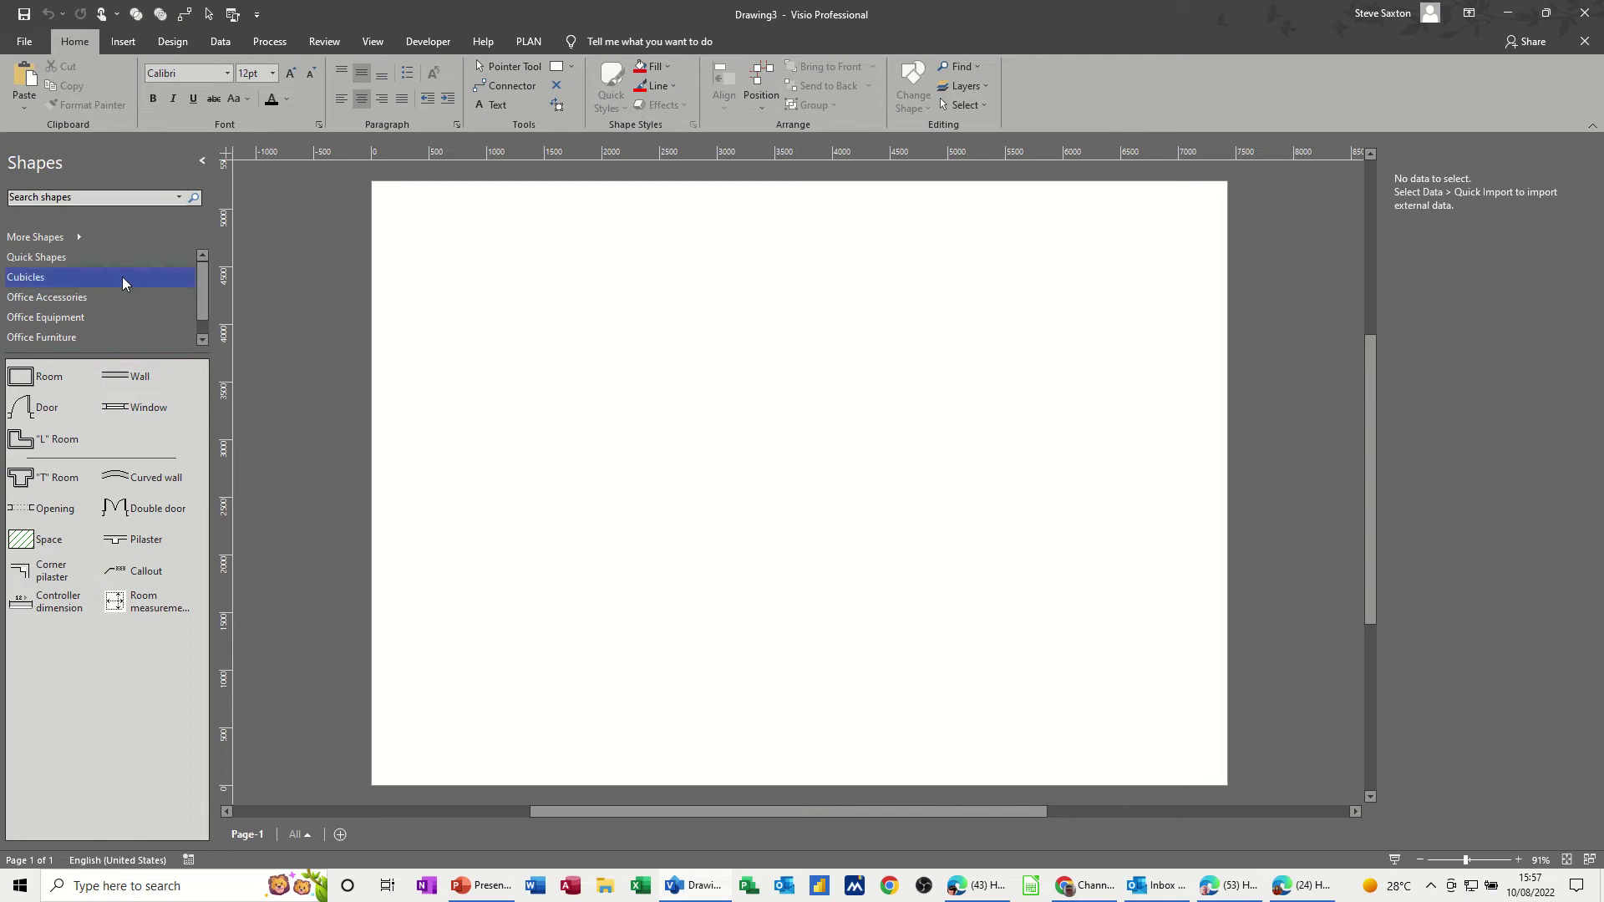
click(47, 274)
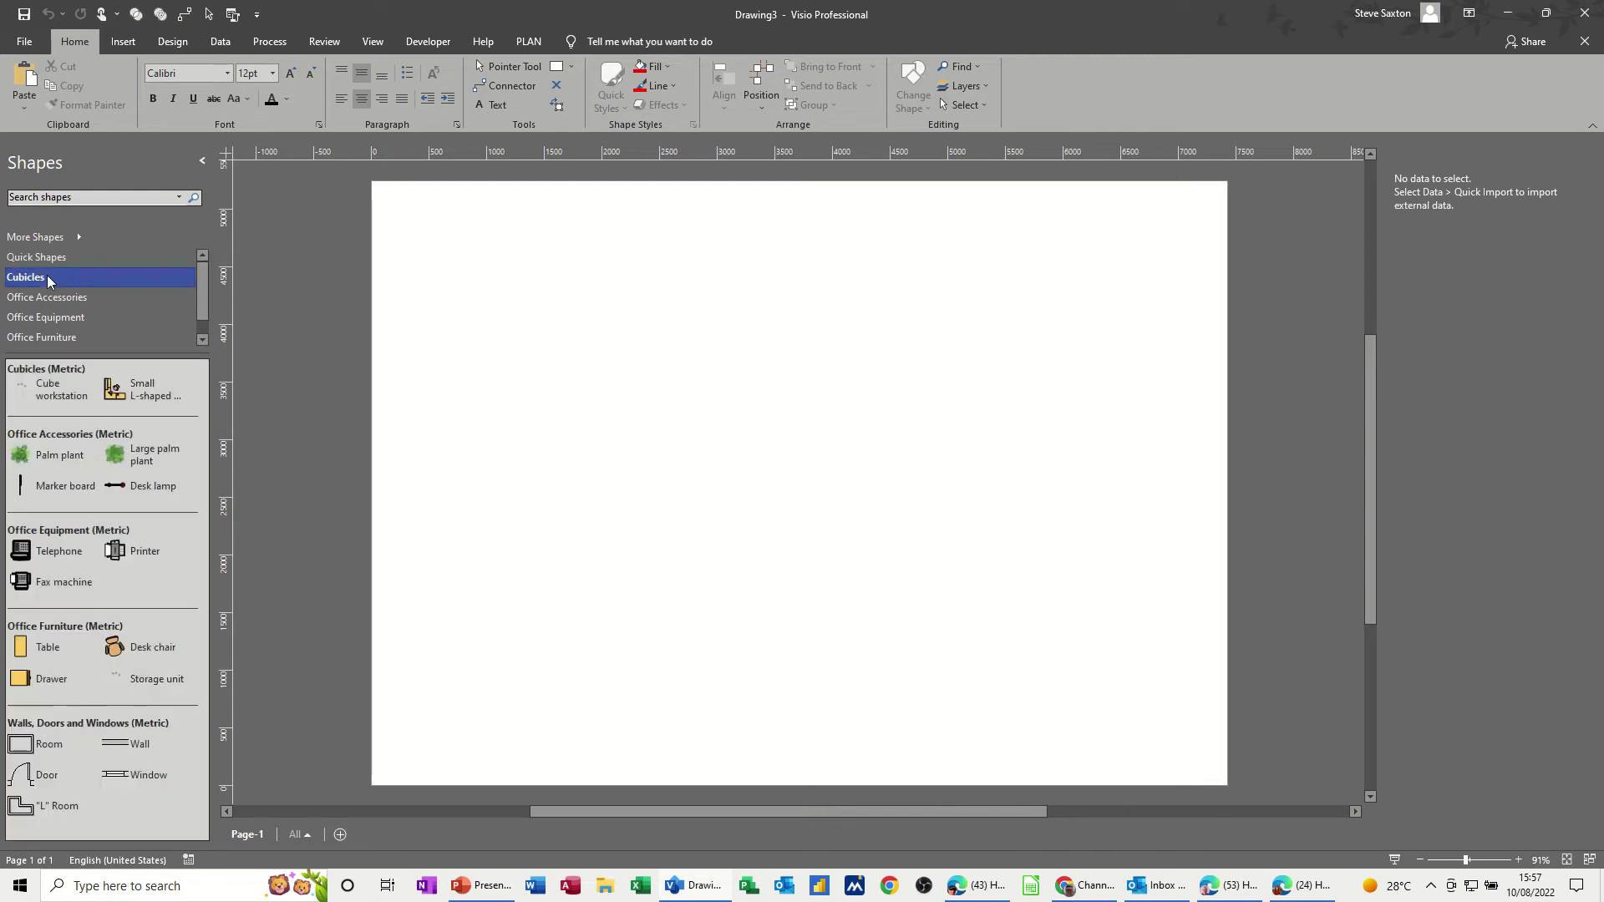
click(68, 297)
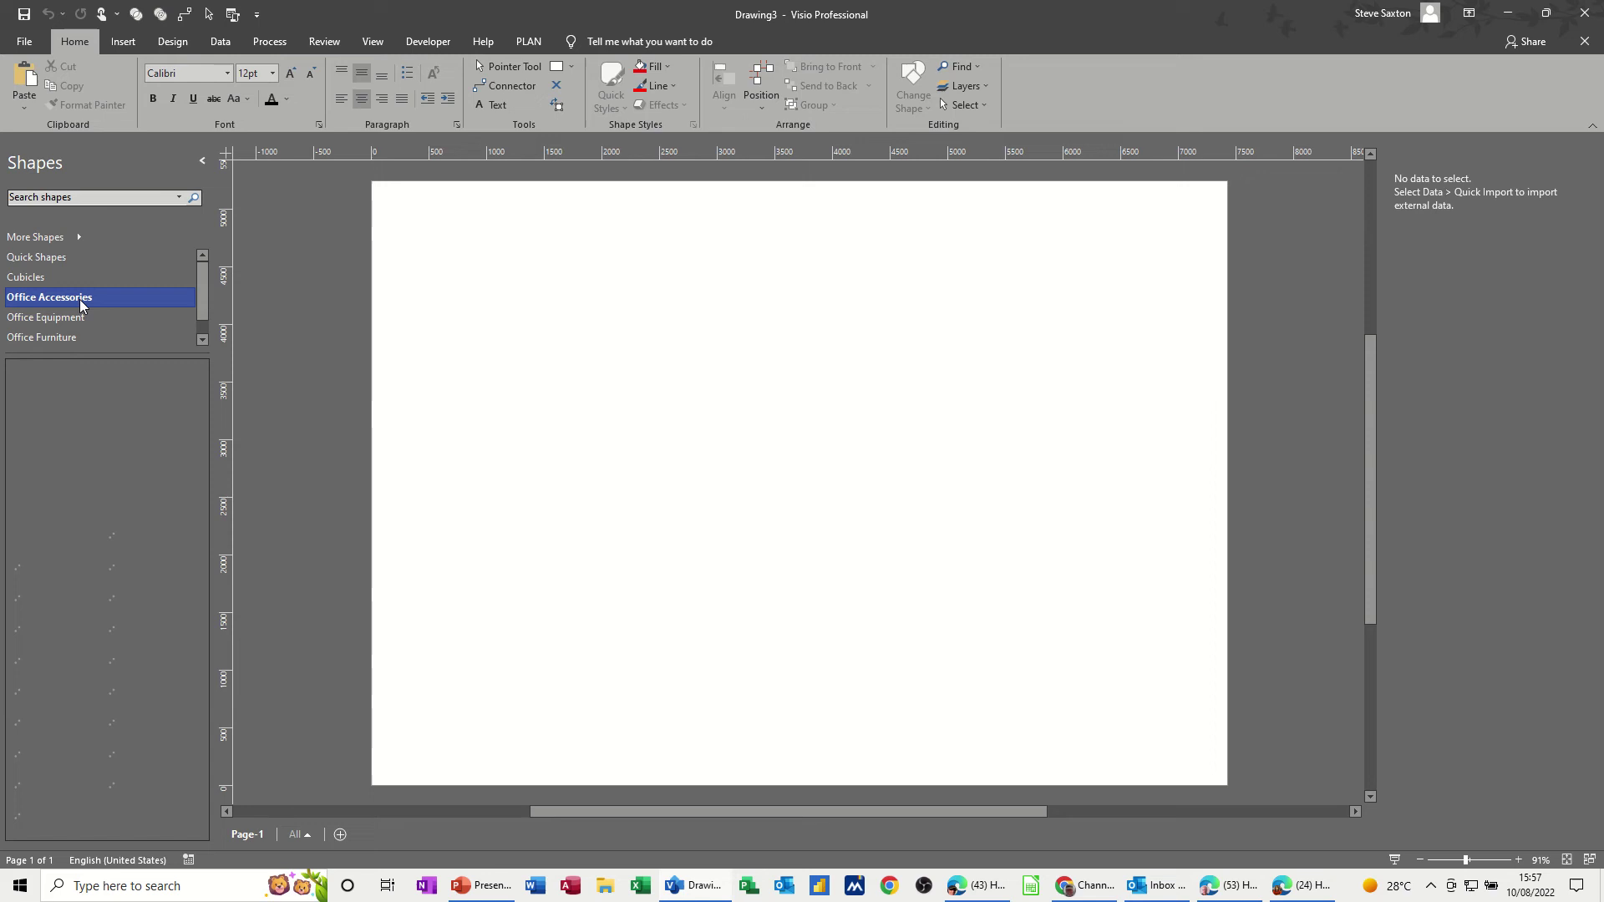
click(72, 326)
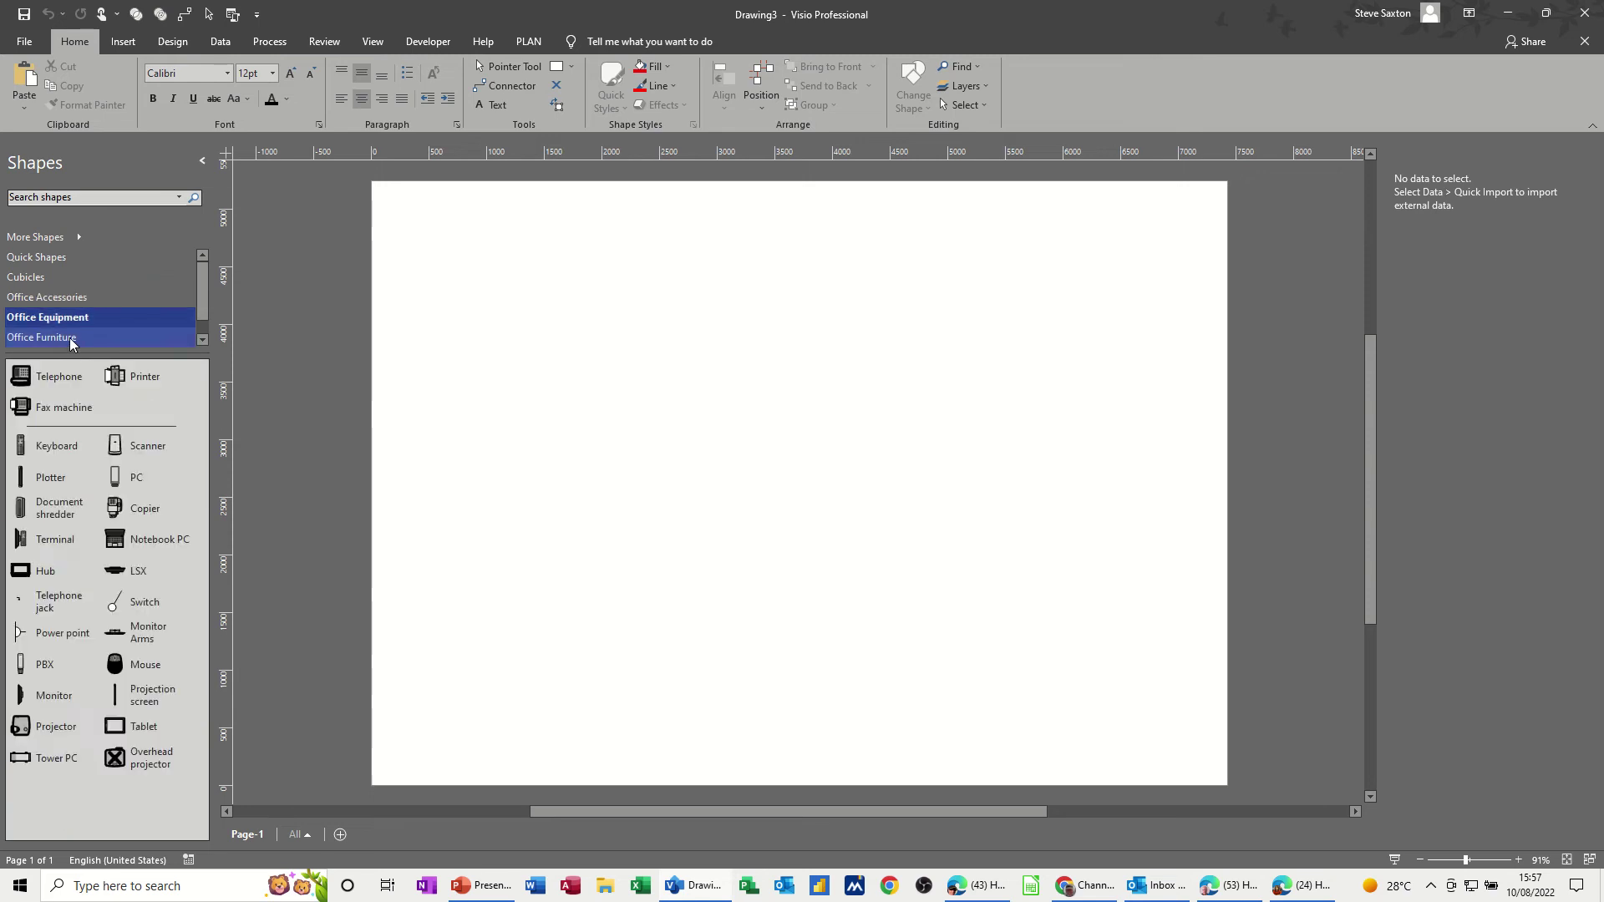
click(179, 335)
click(202, 339)
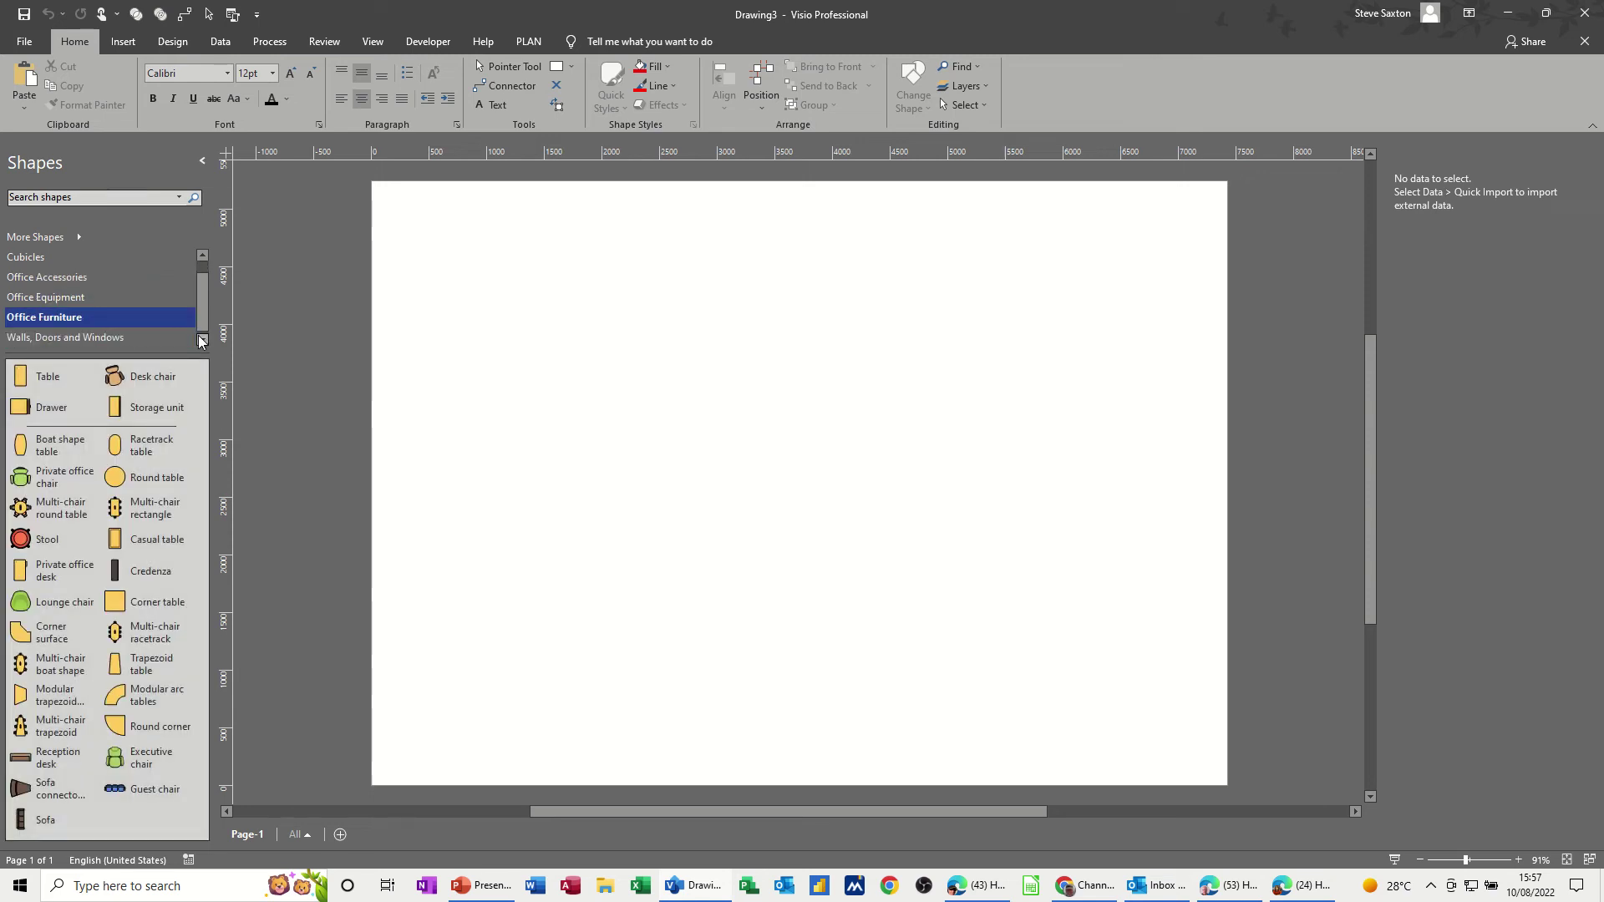
click(64, 339)
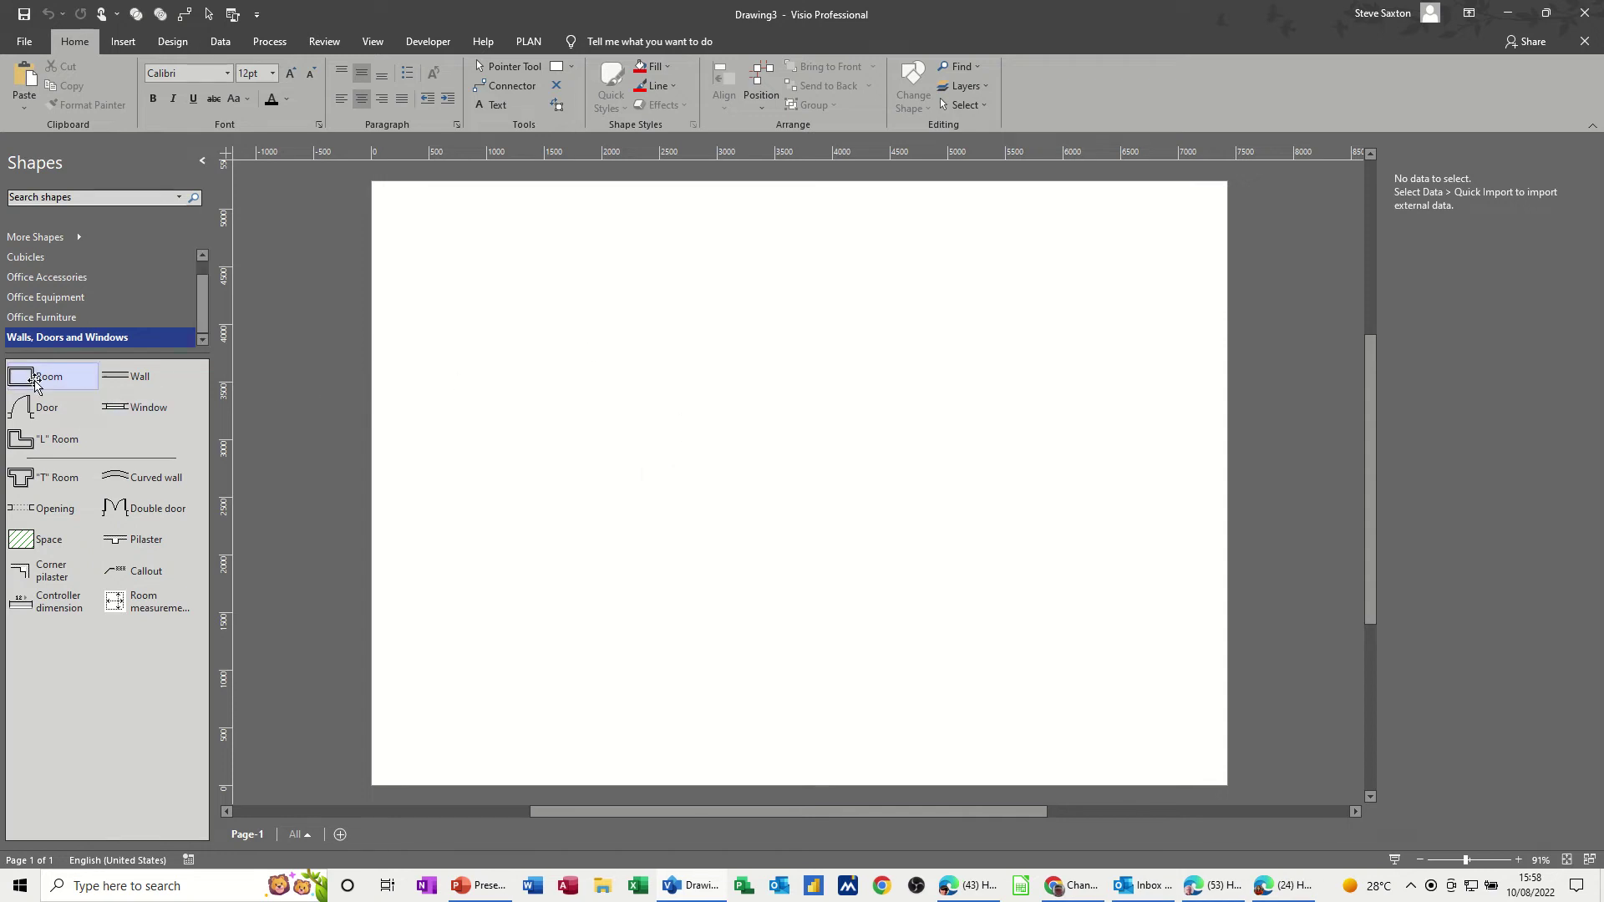
Step: Place a 3000 × 2500 mm Room shape on the page and show its Shape Data pane
drag(33, 380, 770, 427)
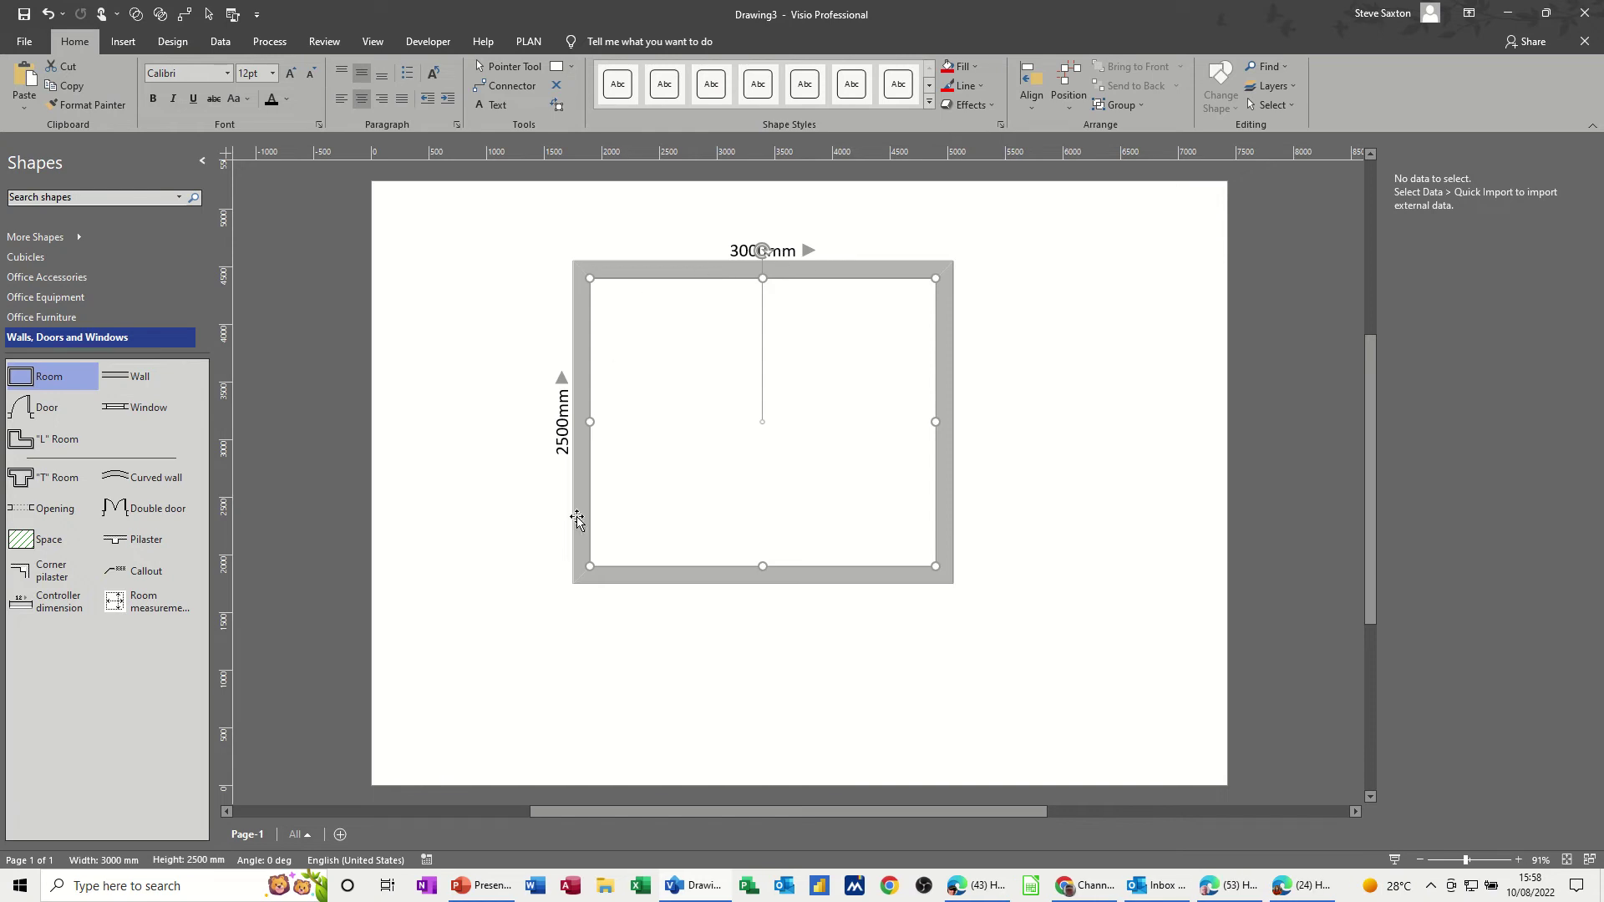
click(377, 46)
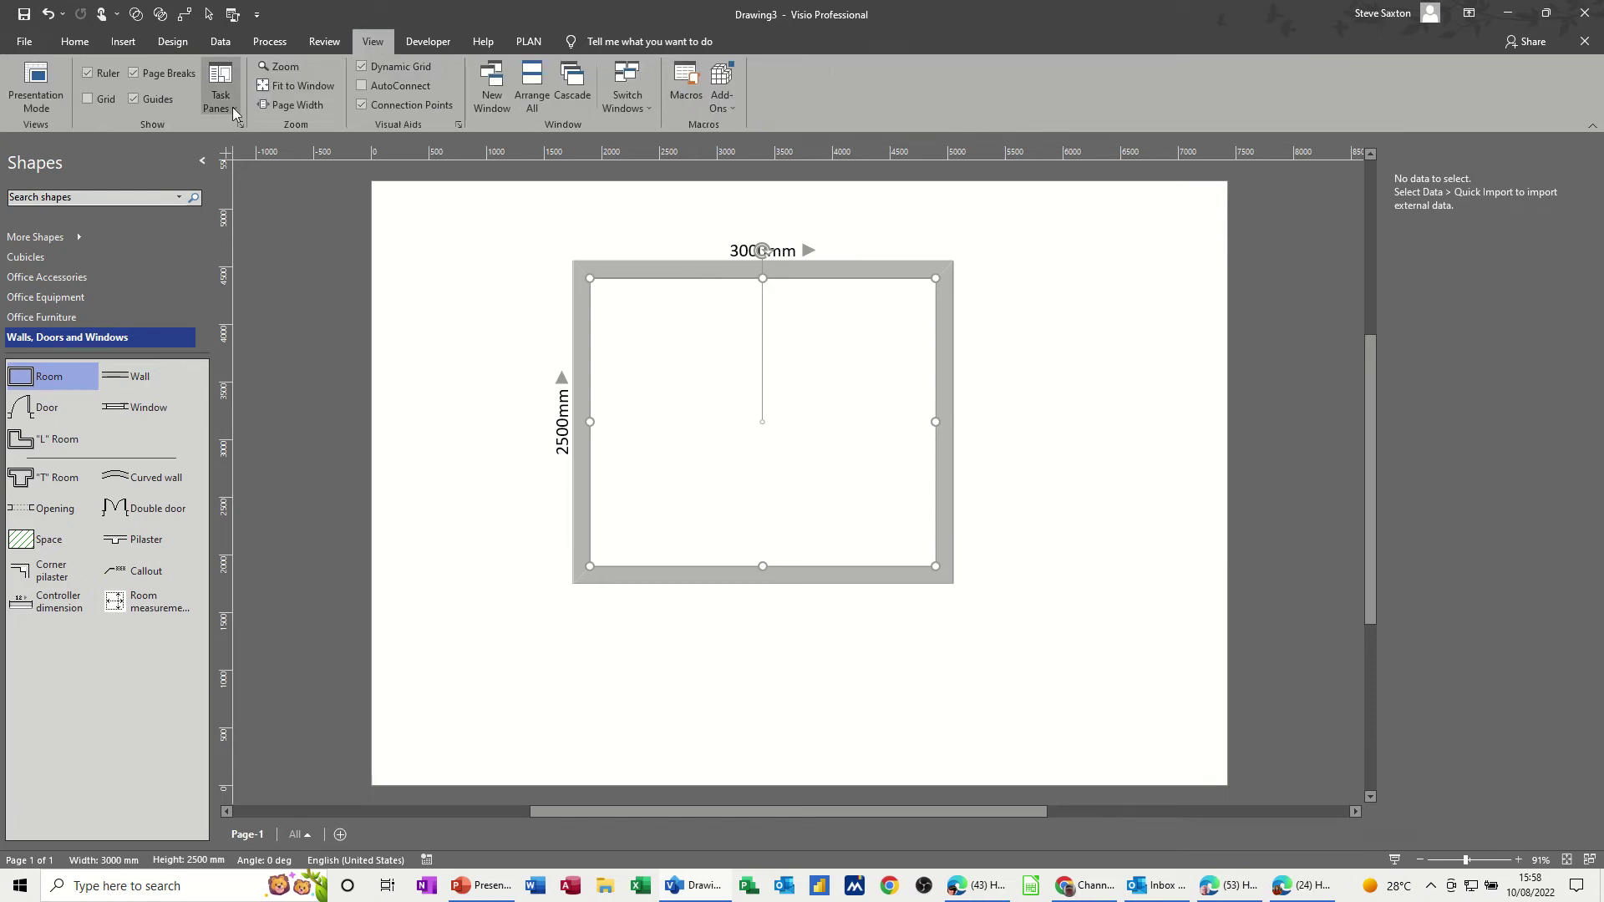
click(224, 101)
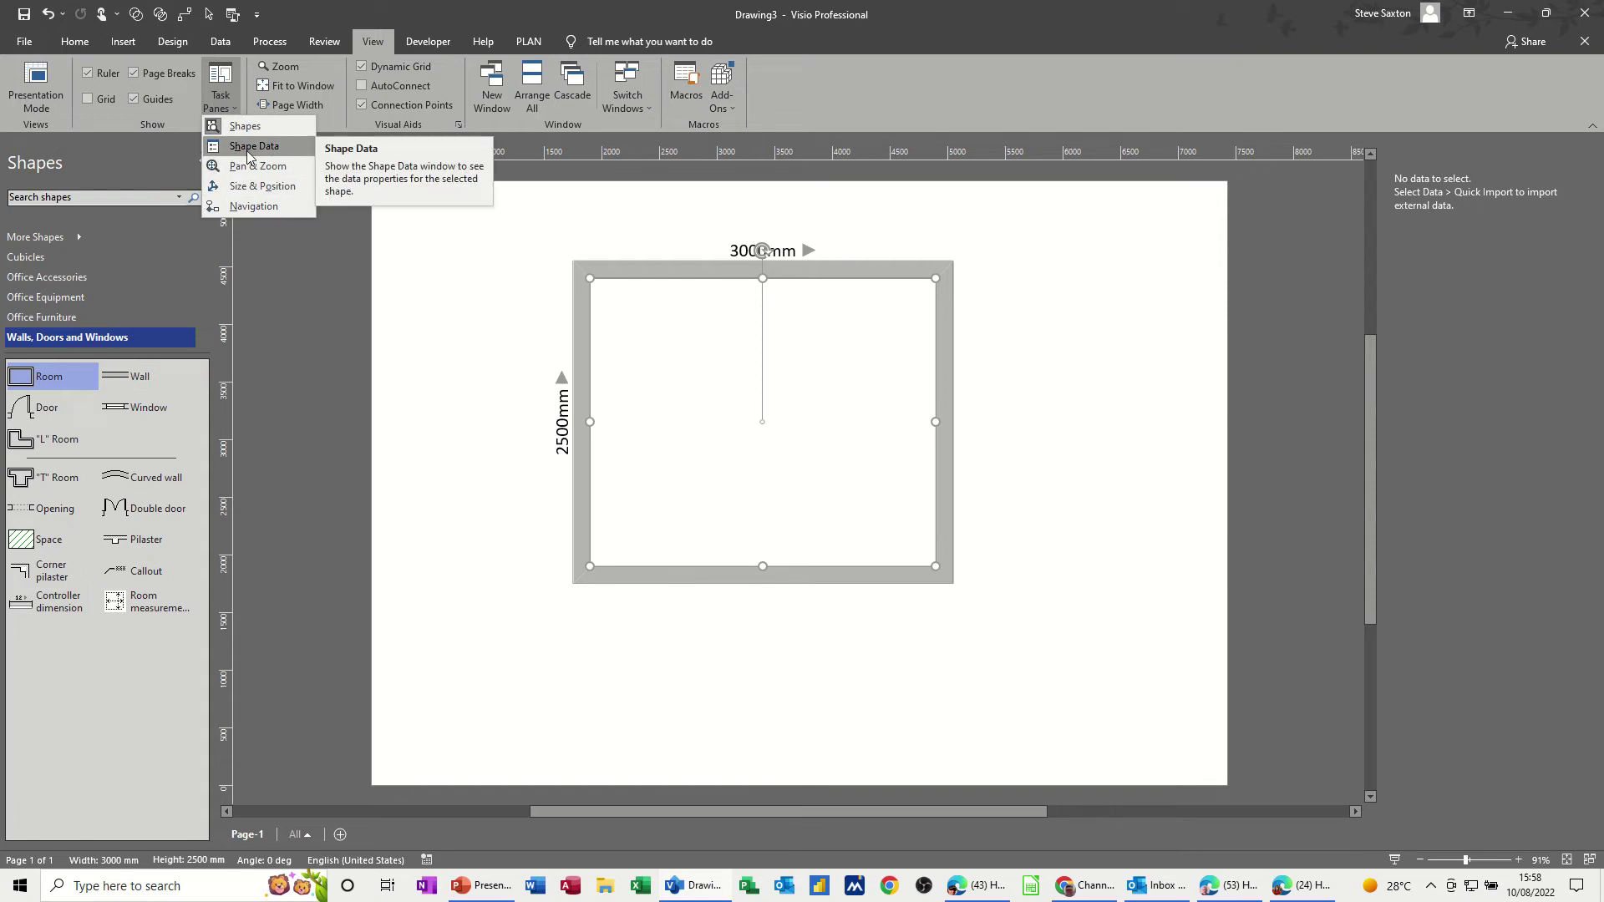
click(240, 147)
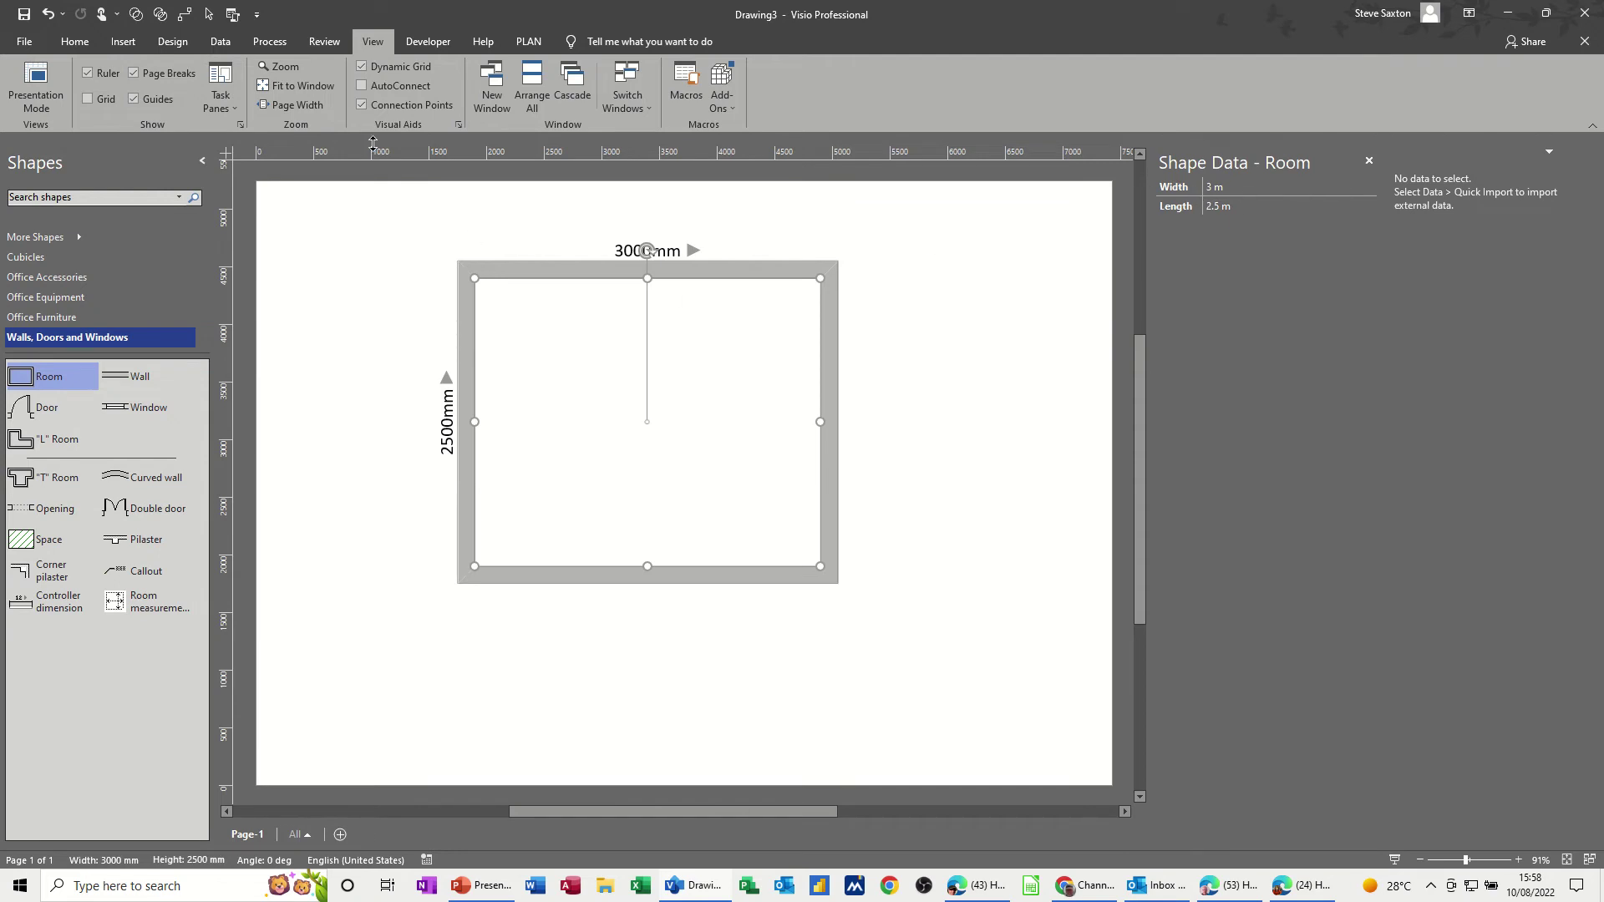
Step: Show the Size & Position pane for the room and move it aside
click(222, 101)
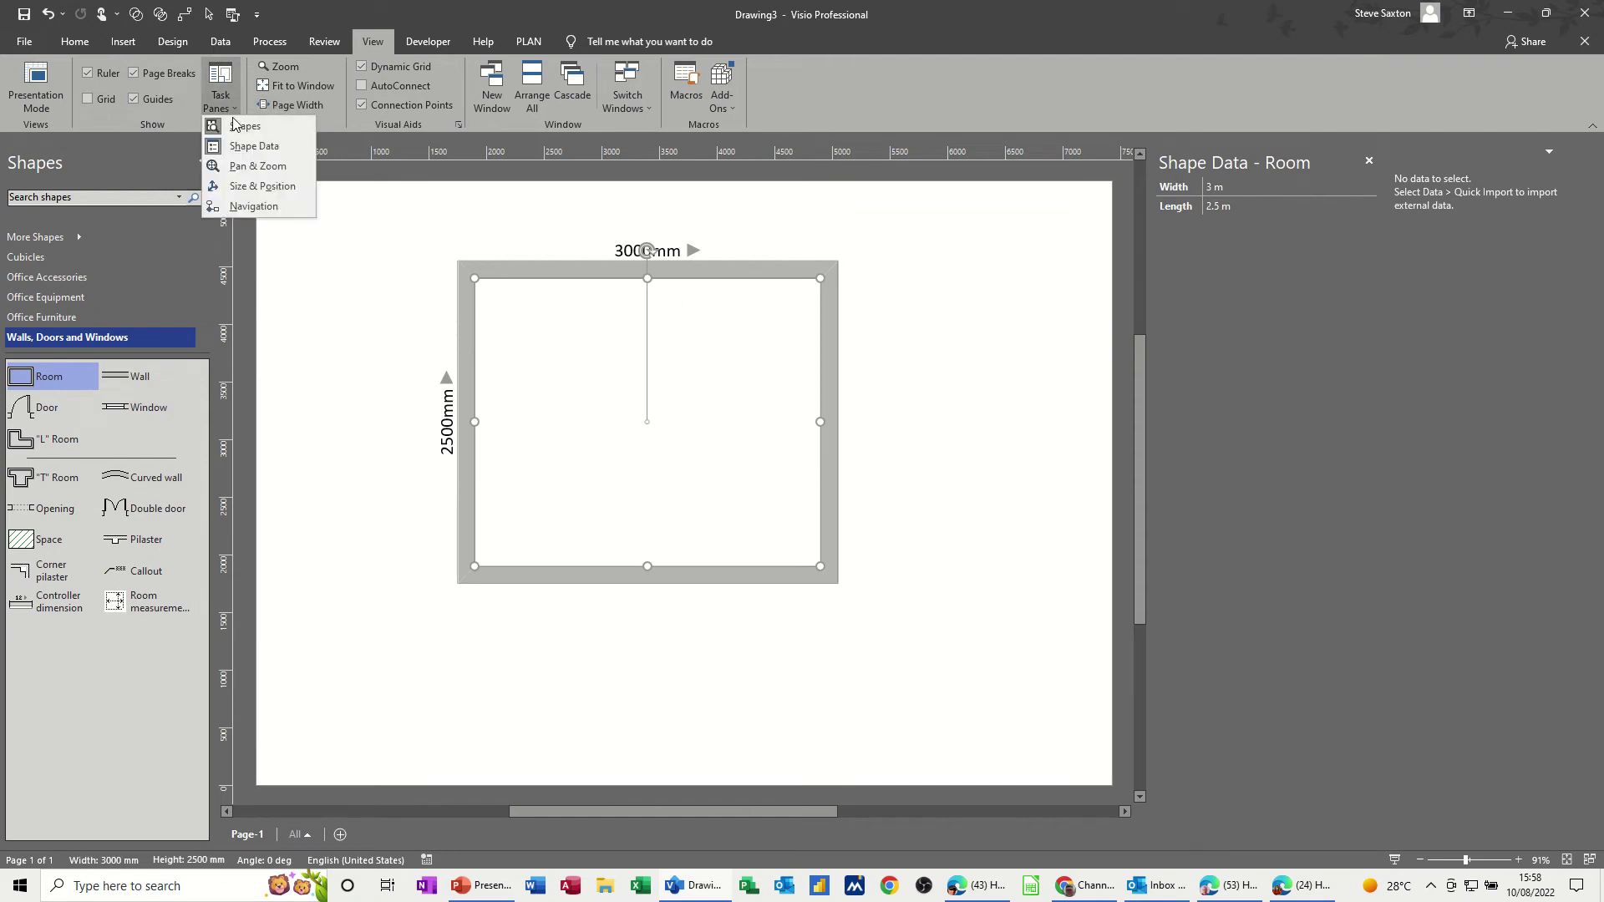
click(254, 185)
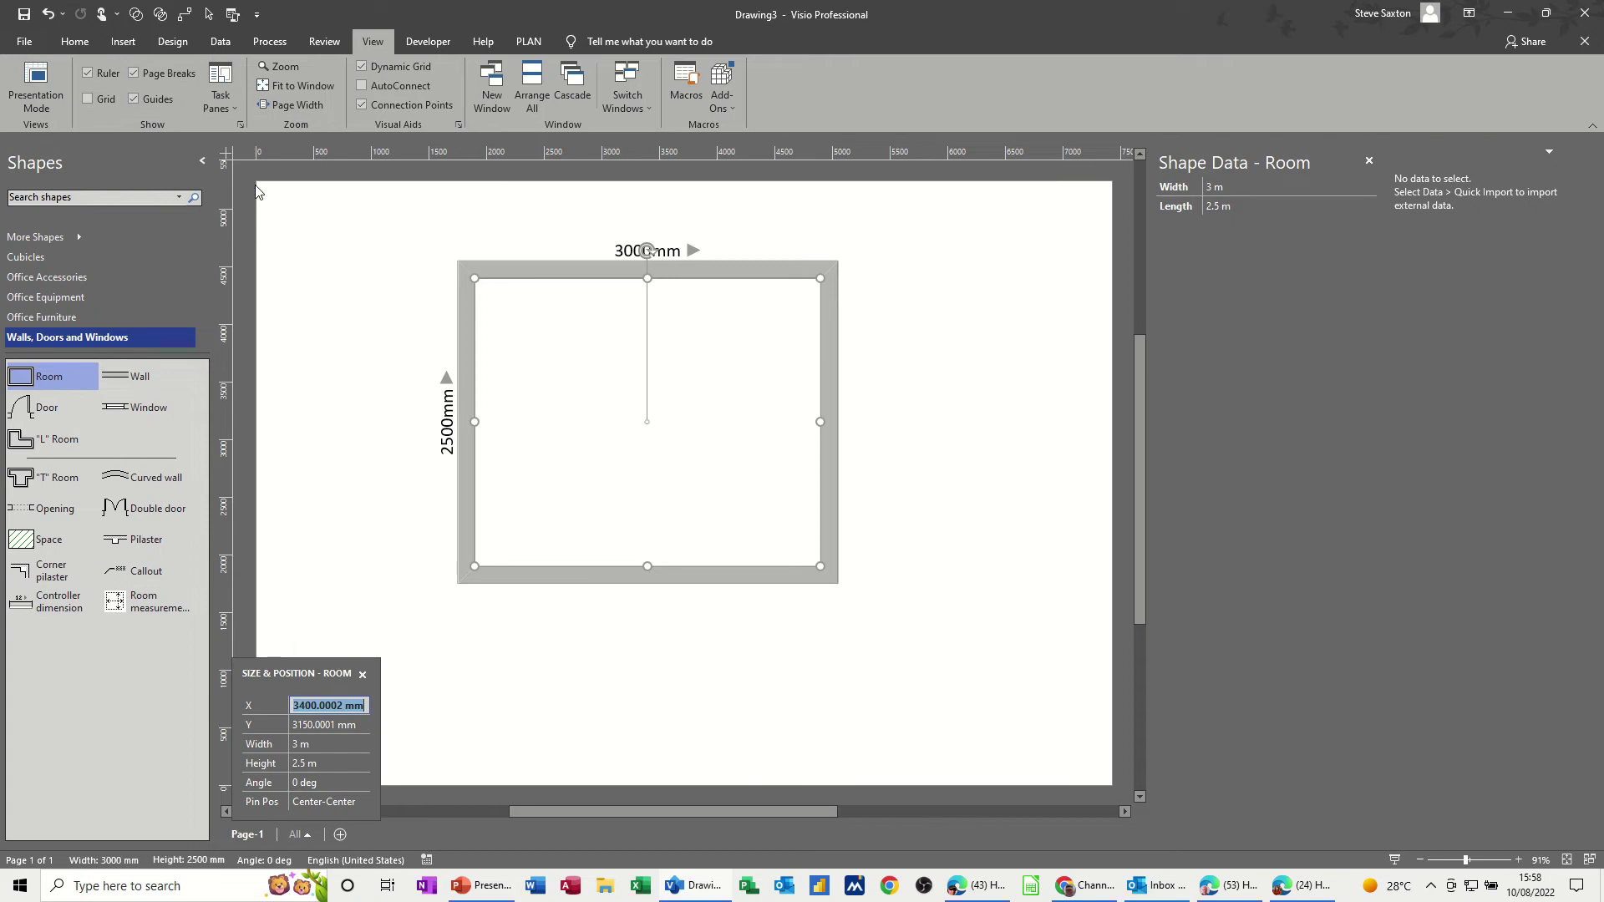
drag(282, 670, 308, 636)
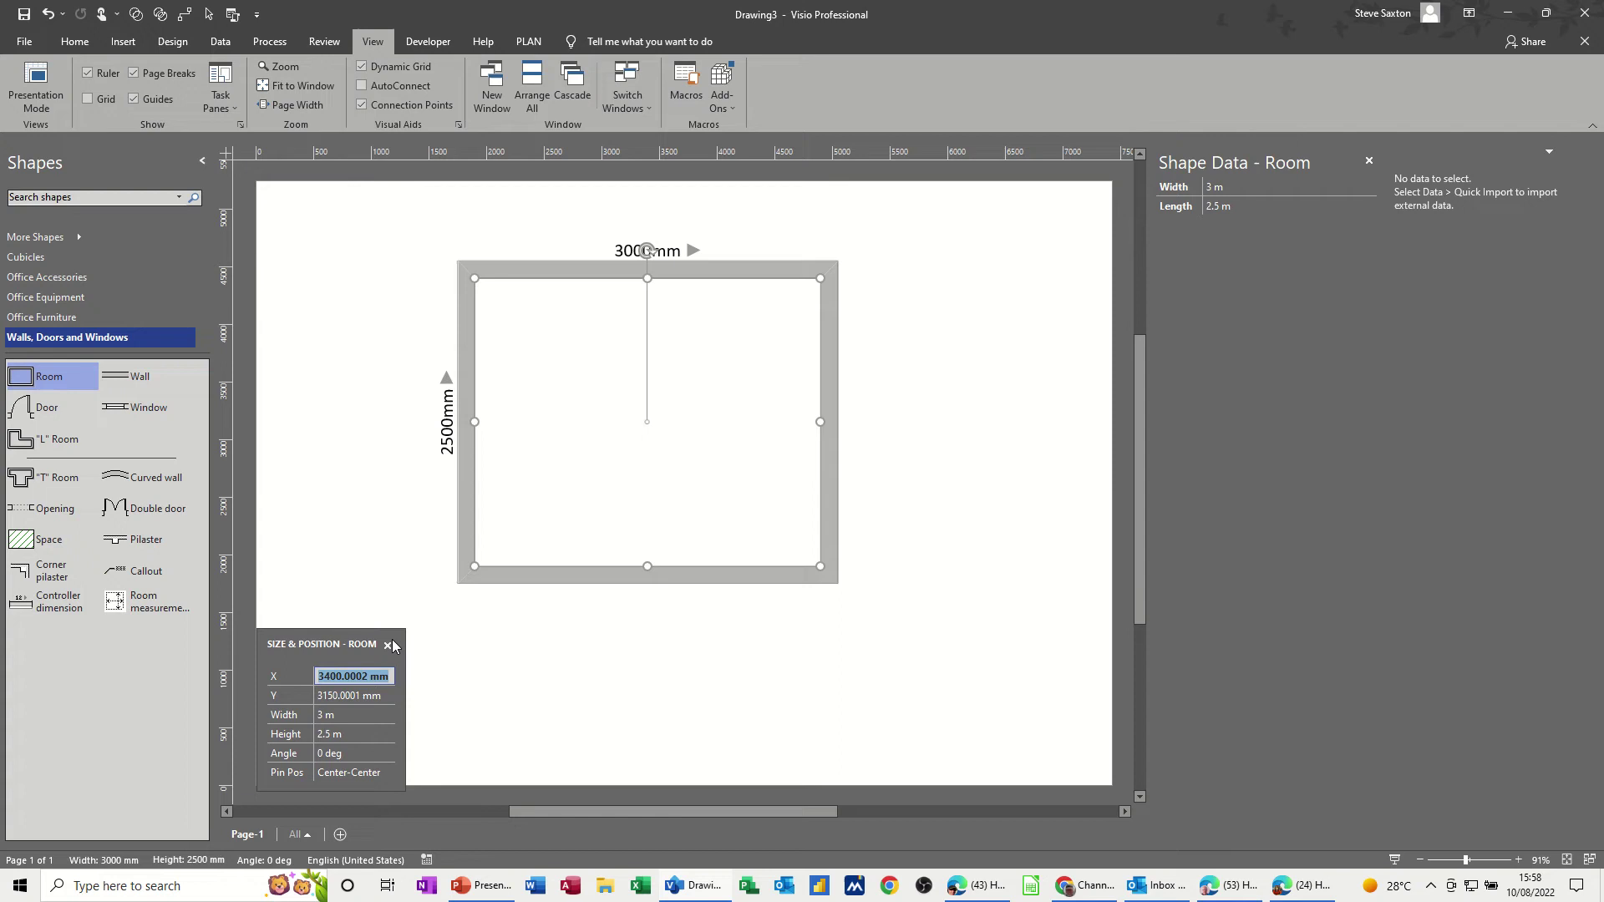
Step: Enter new width and height values for the room in Size & Position
click(343, 716)
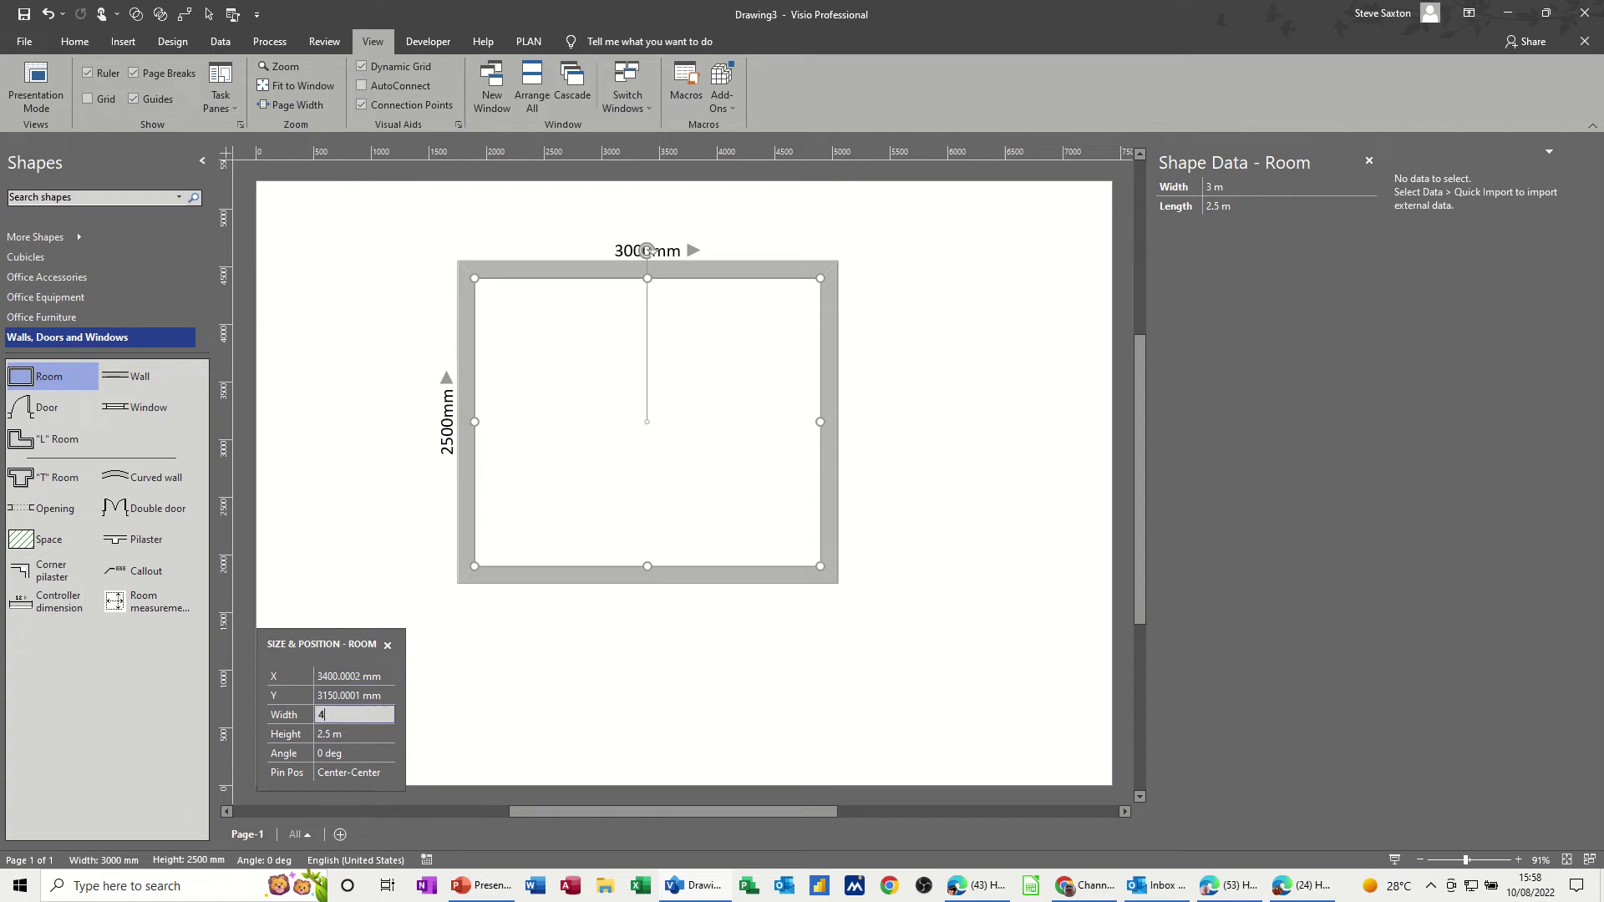
key(Return)
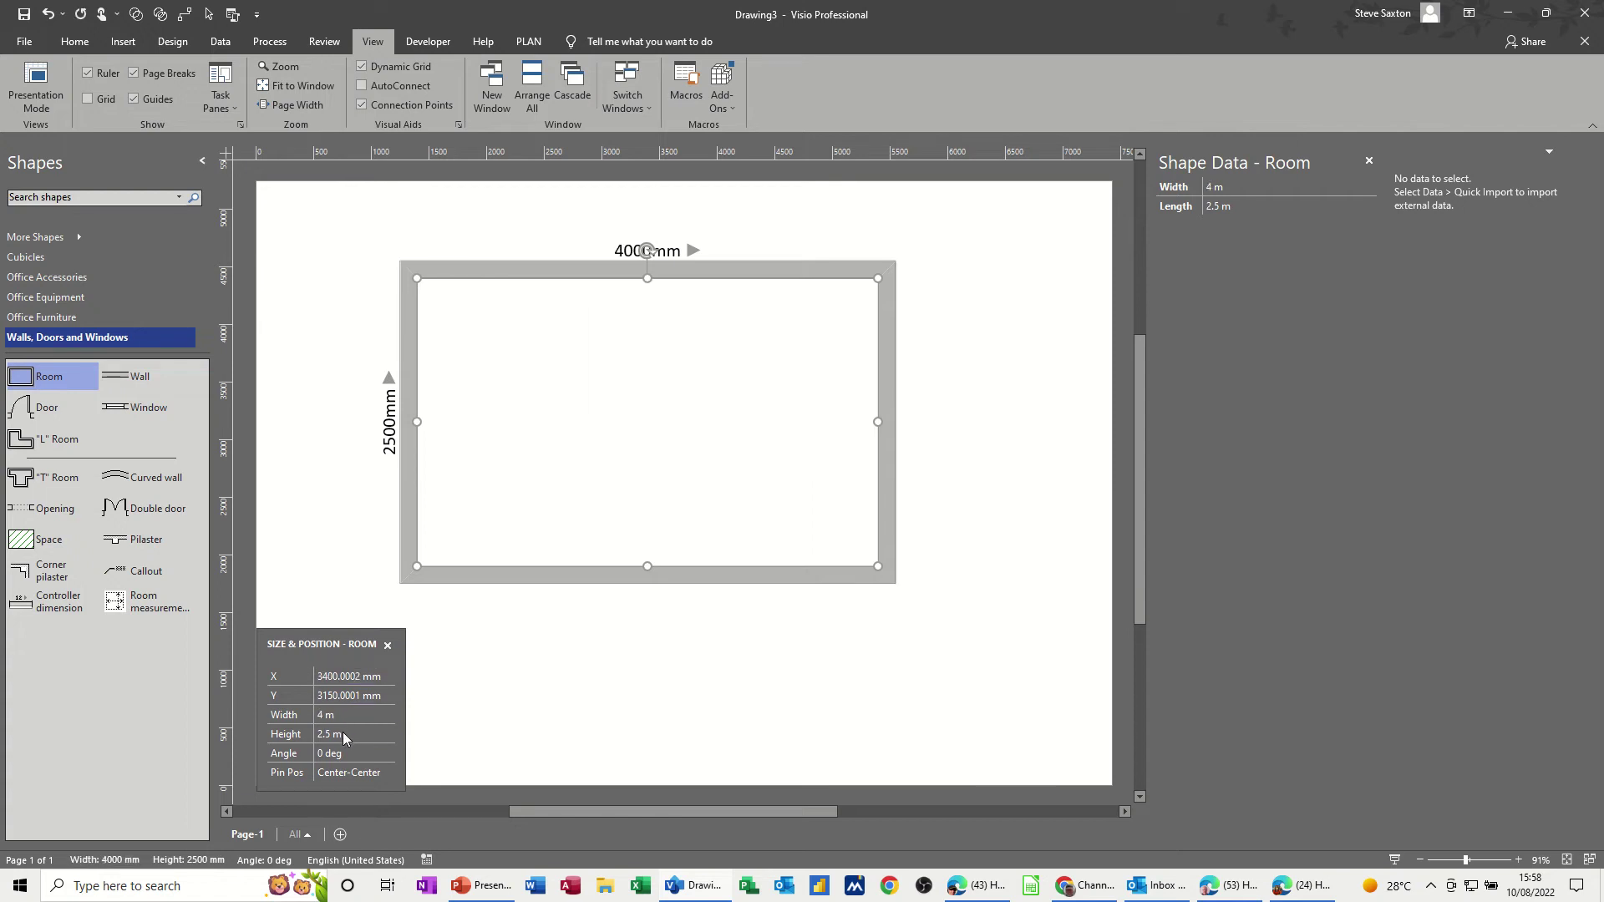
click(343, 737)
text(5m)
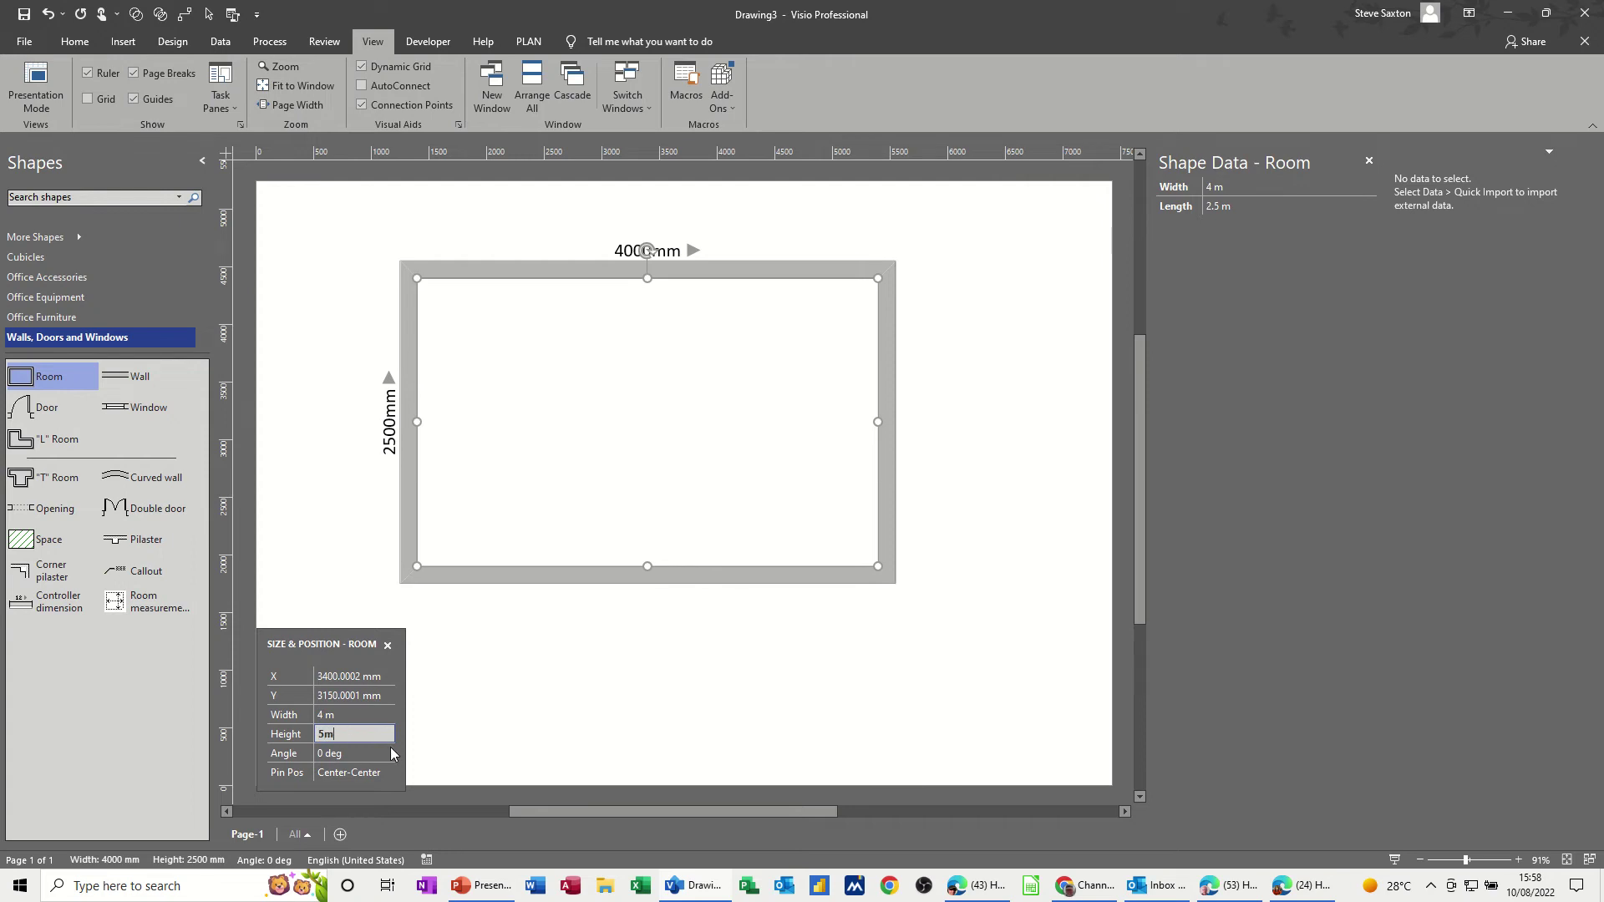
click(462, 742)
scroll(981, 485, up, 3)
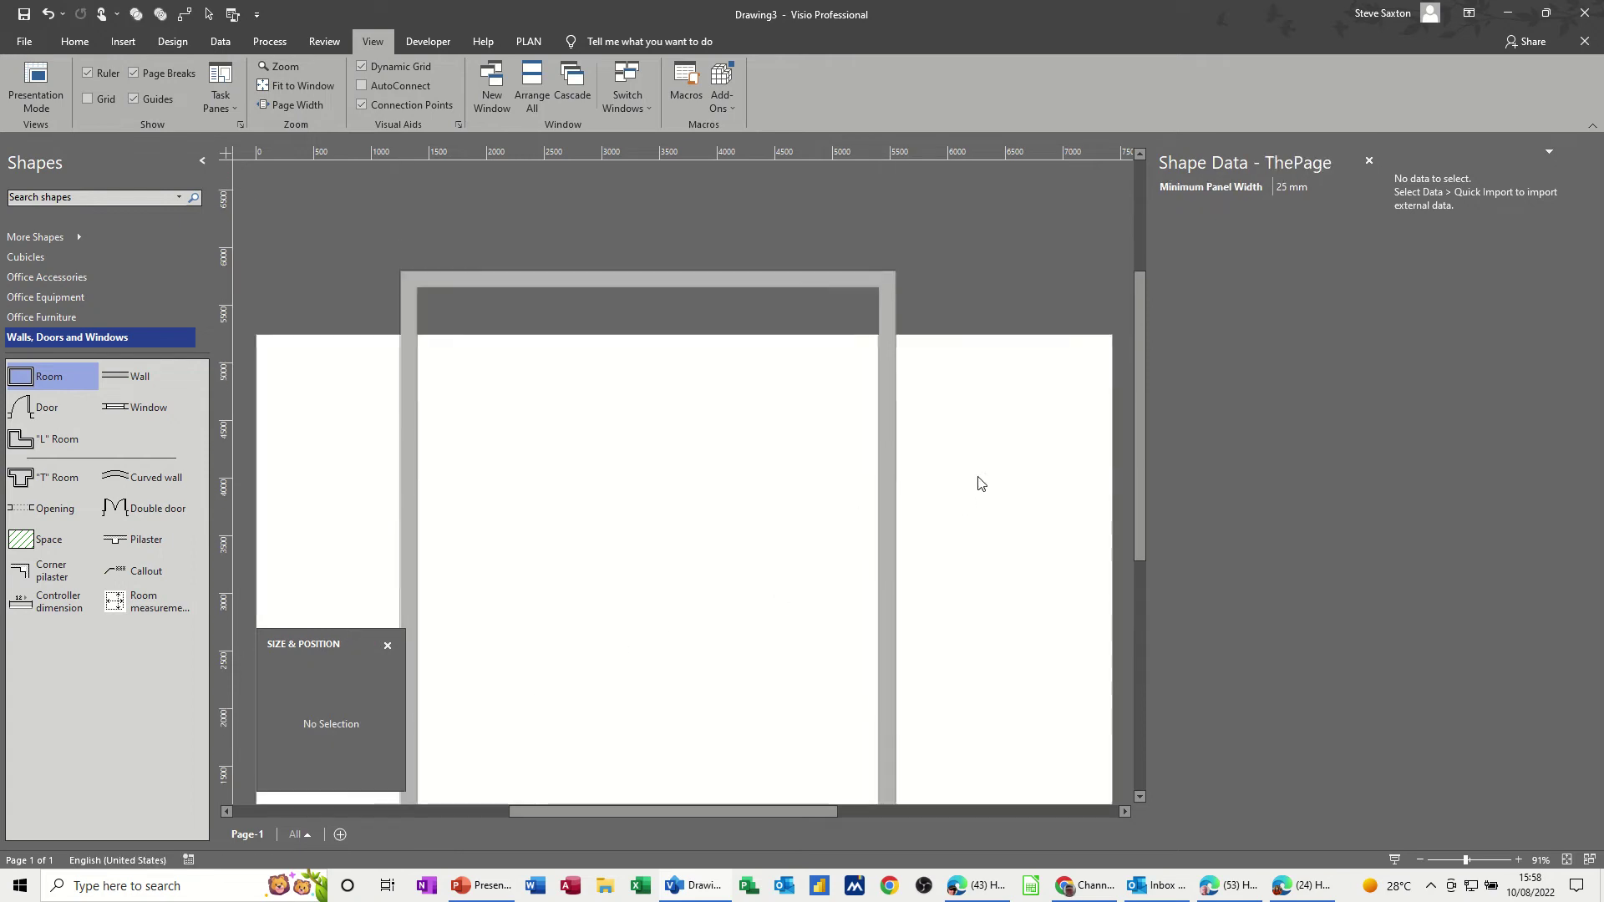
scroll(981, 485, down, 2)
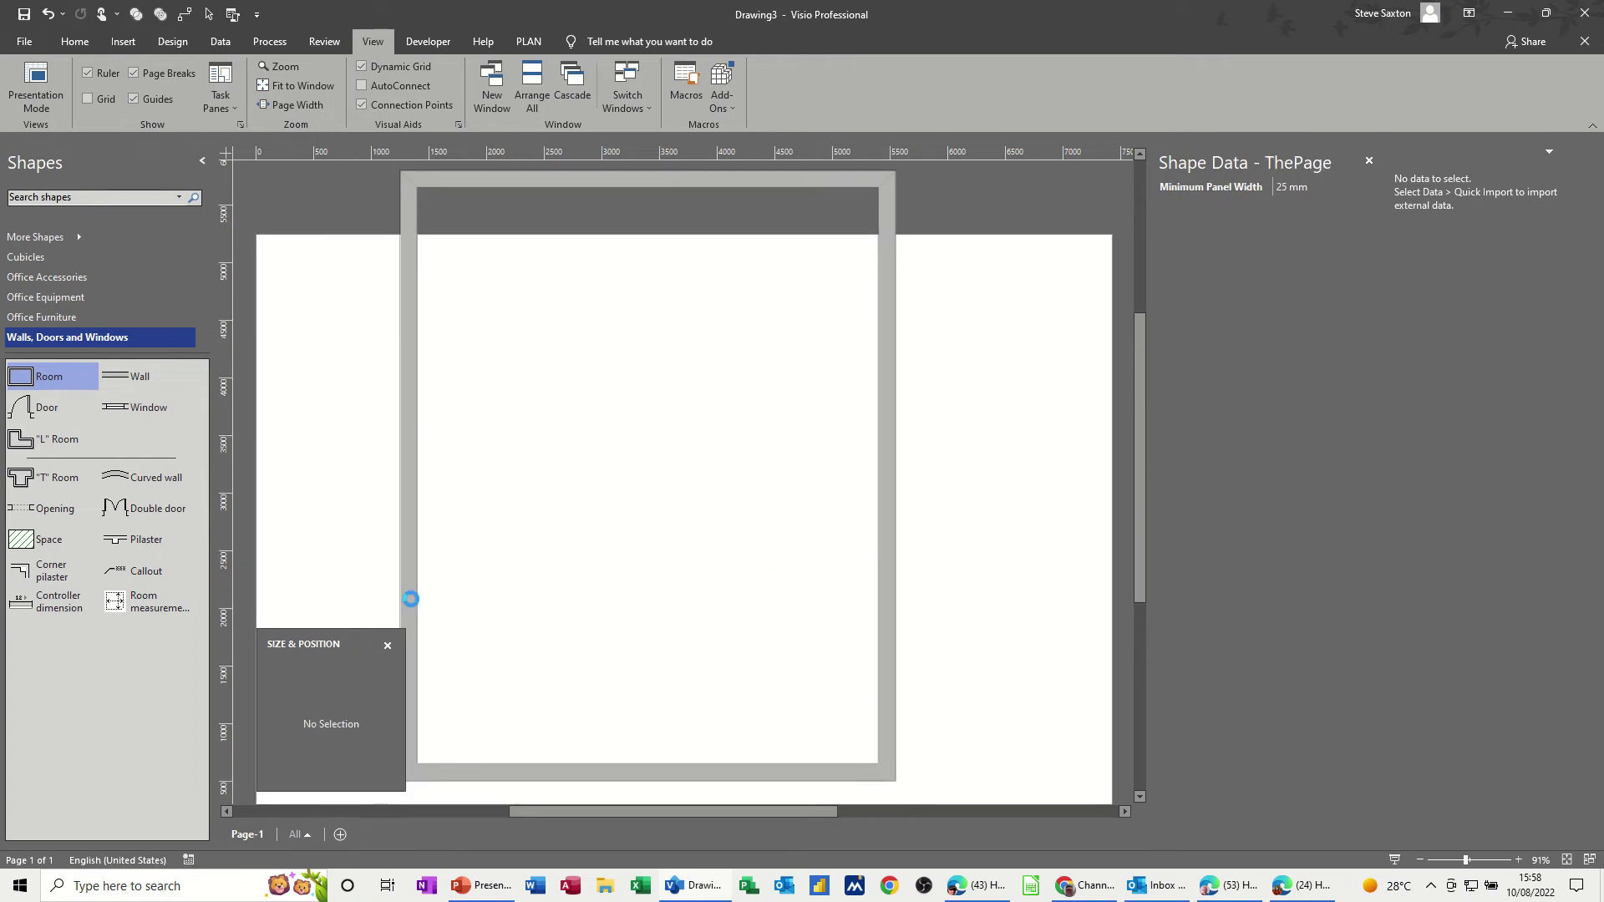
Step: Reselect the room and set its width to 5 m and height to 4 m
click(409, 598)
click(365, 717)
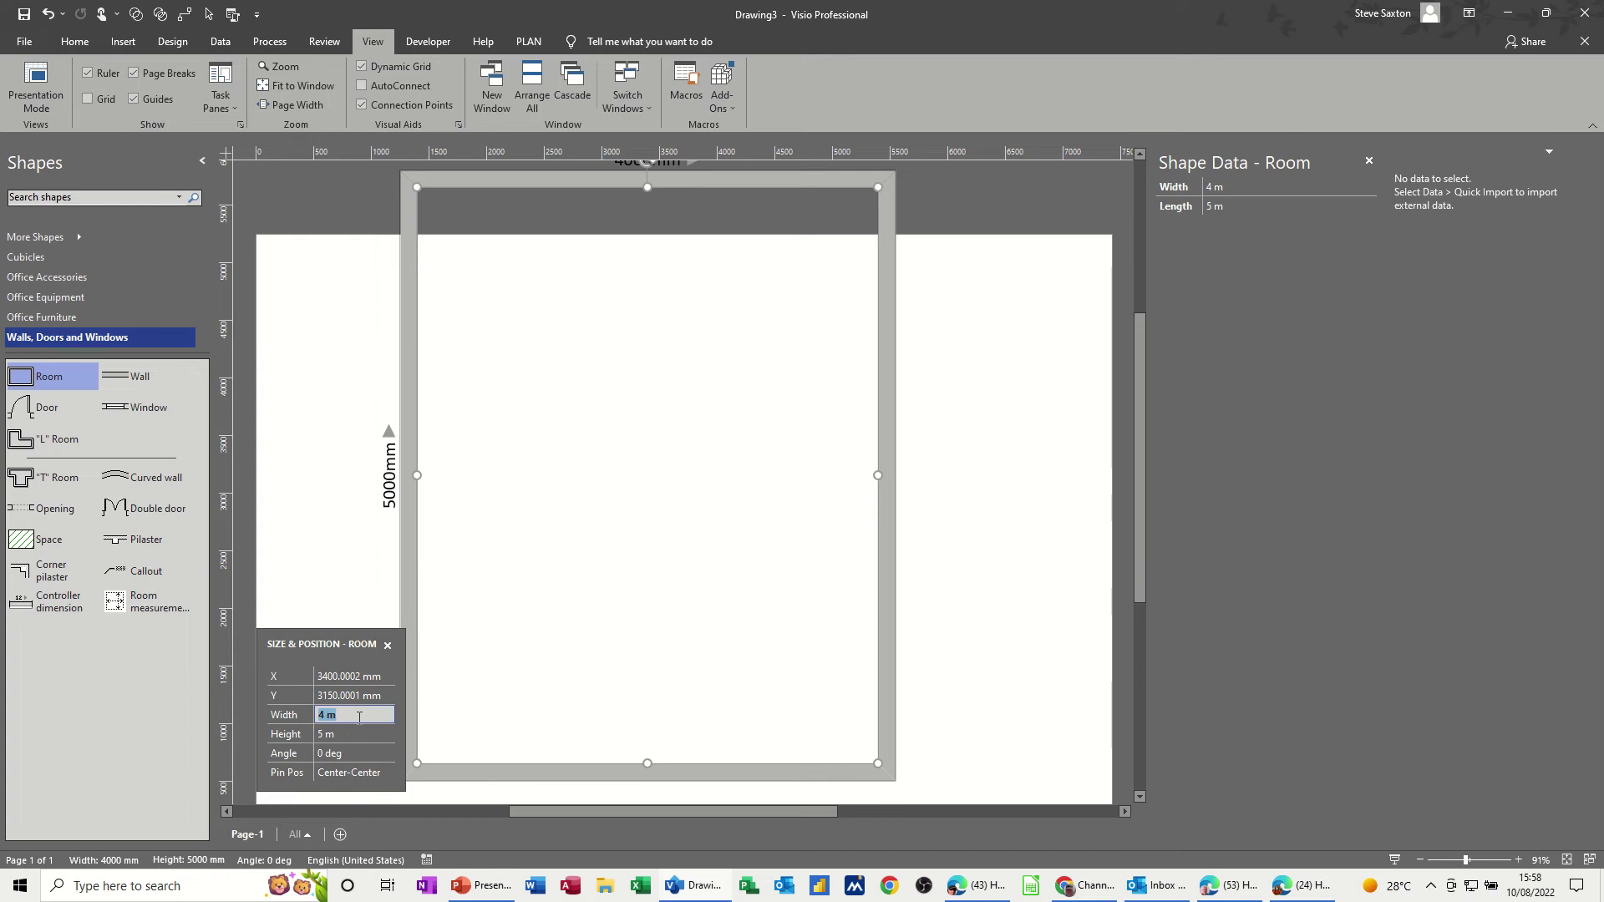
text(5m)
key(Return)
click(343, 735)
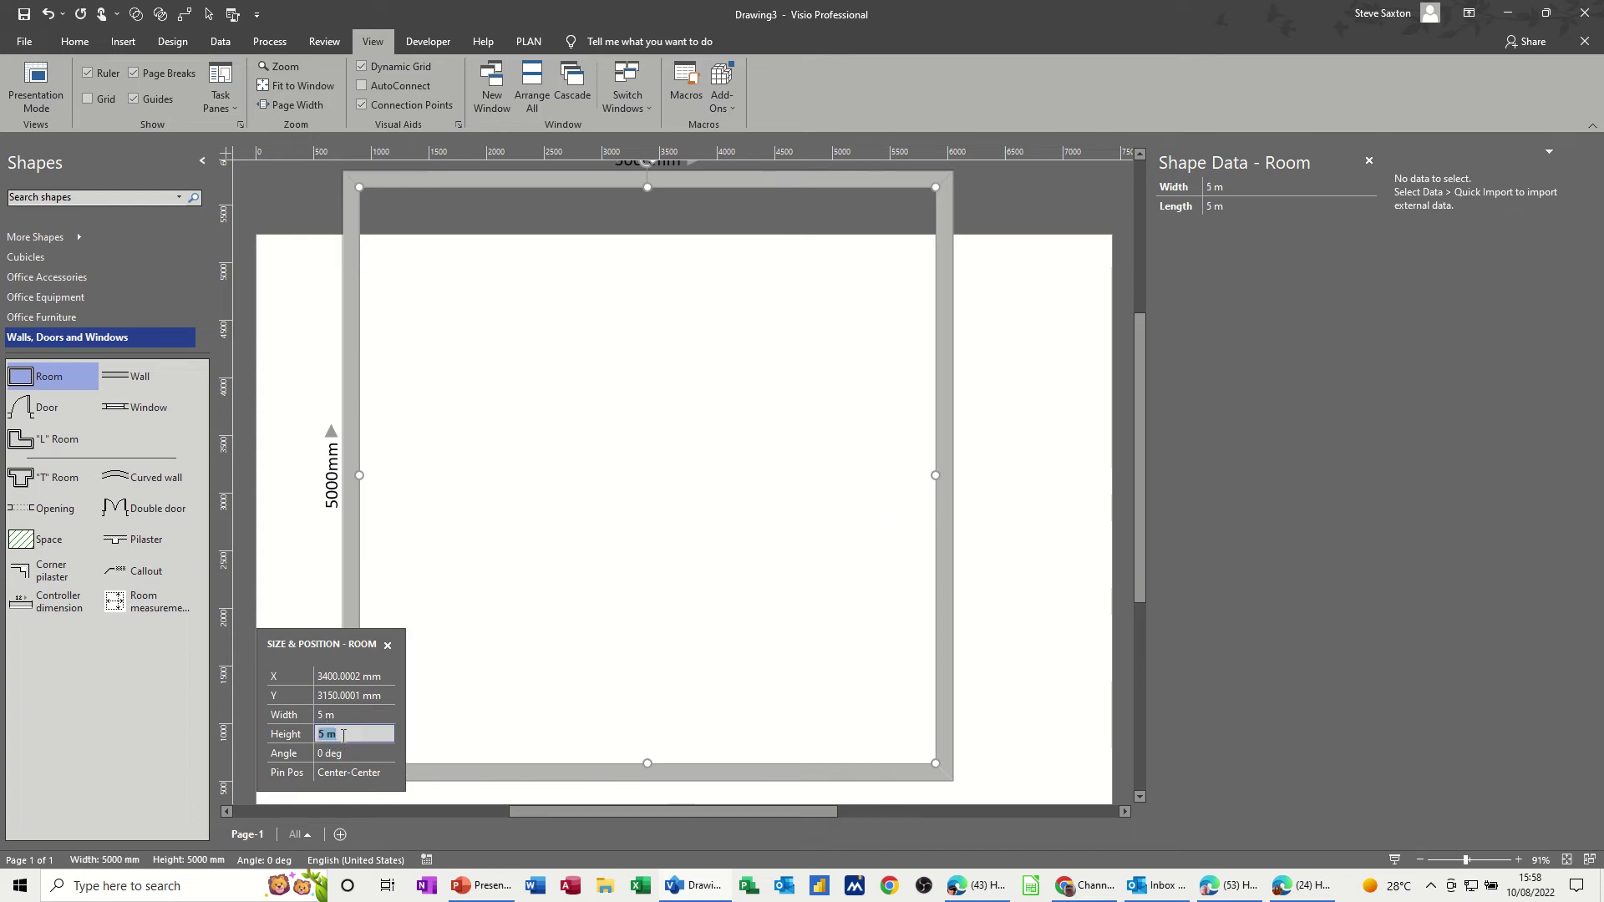
click(991, 547)
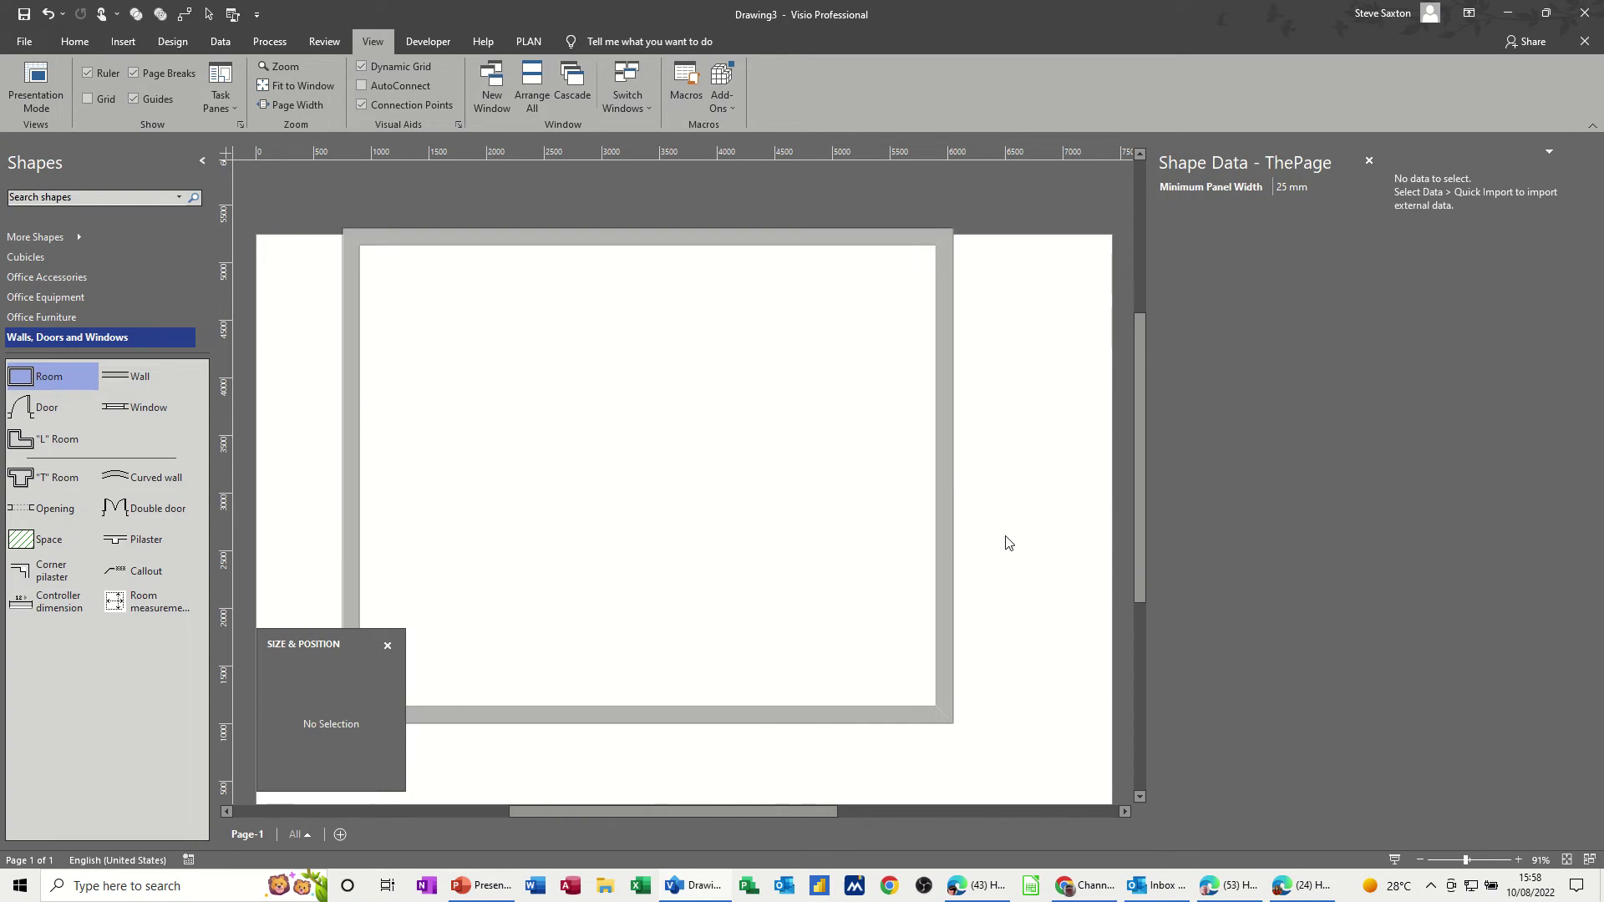
Step: Shift the room right and down on the page and close the Shape Data pane
drag(953, 582, 971, 621)
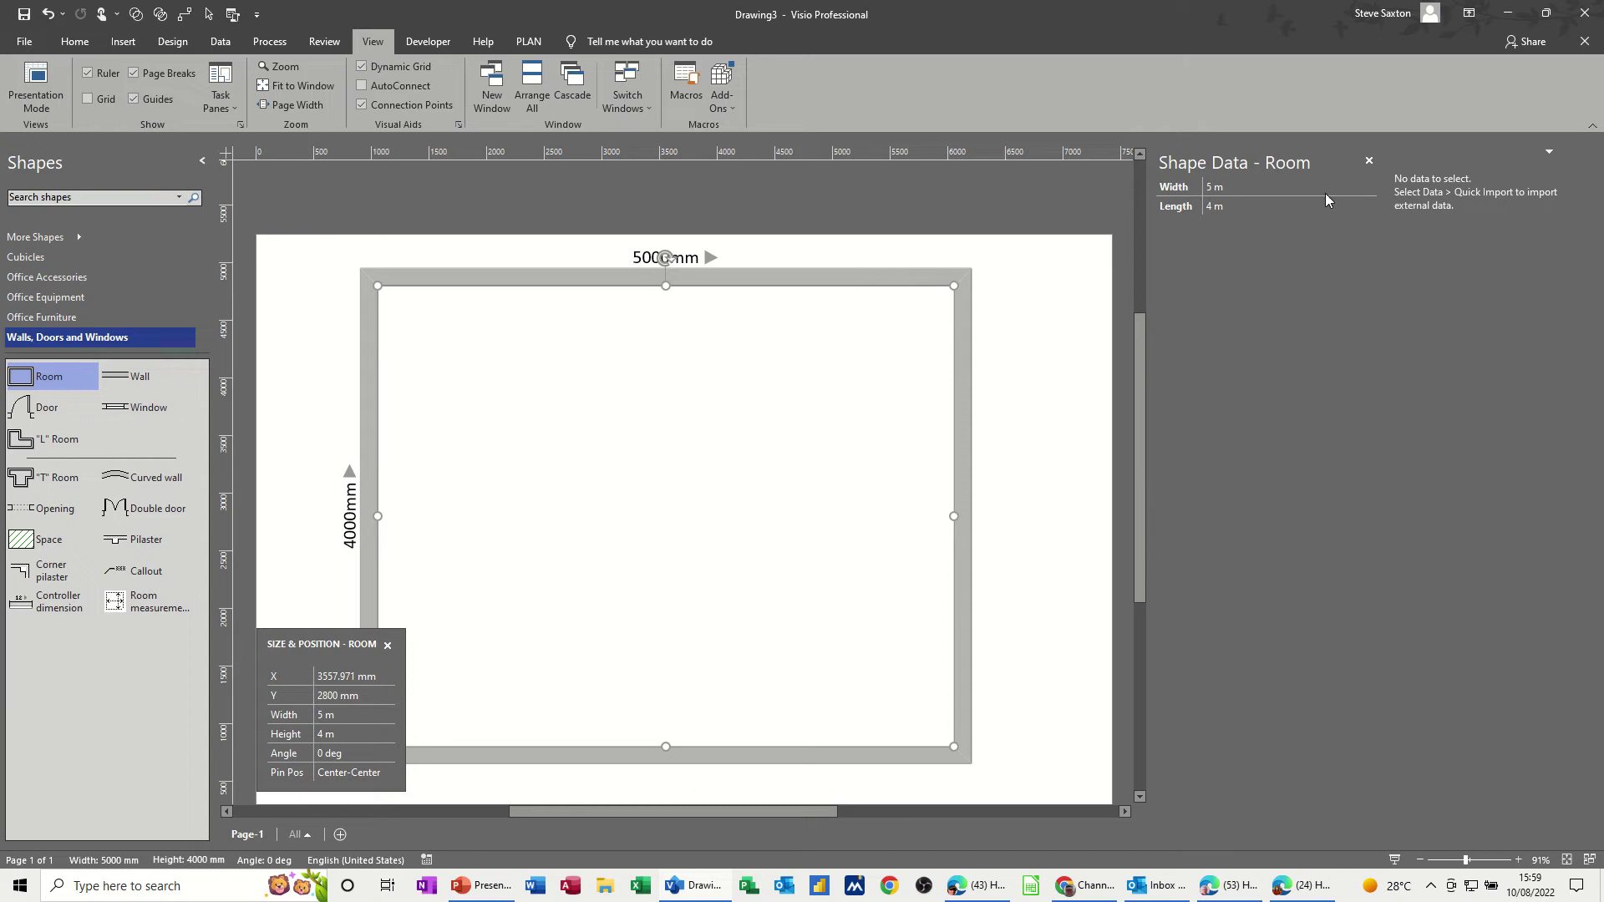
click(1367, 161)
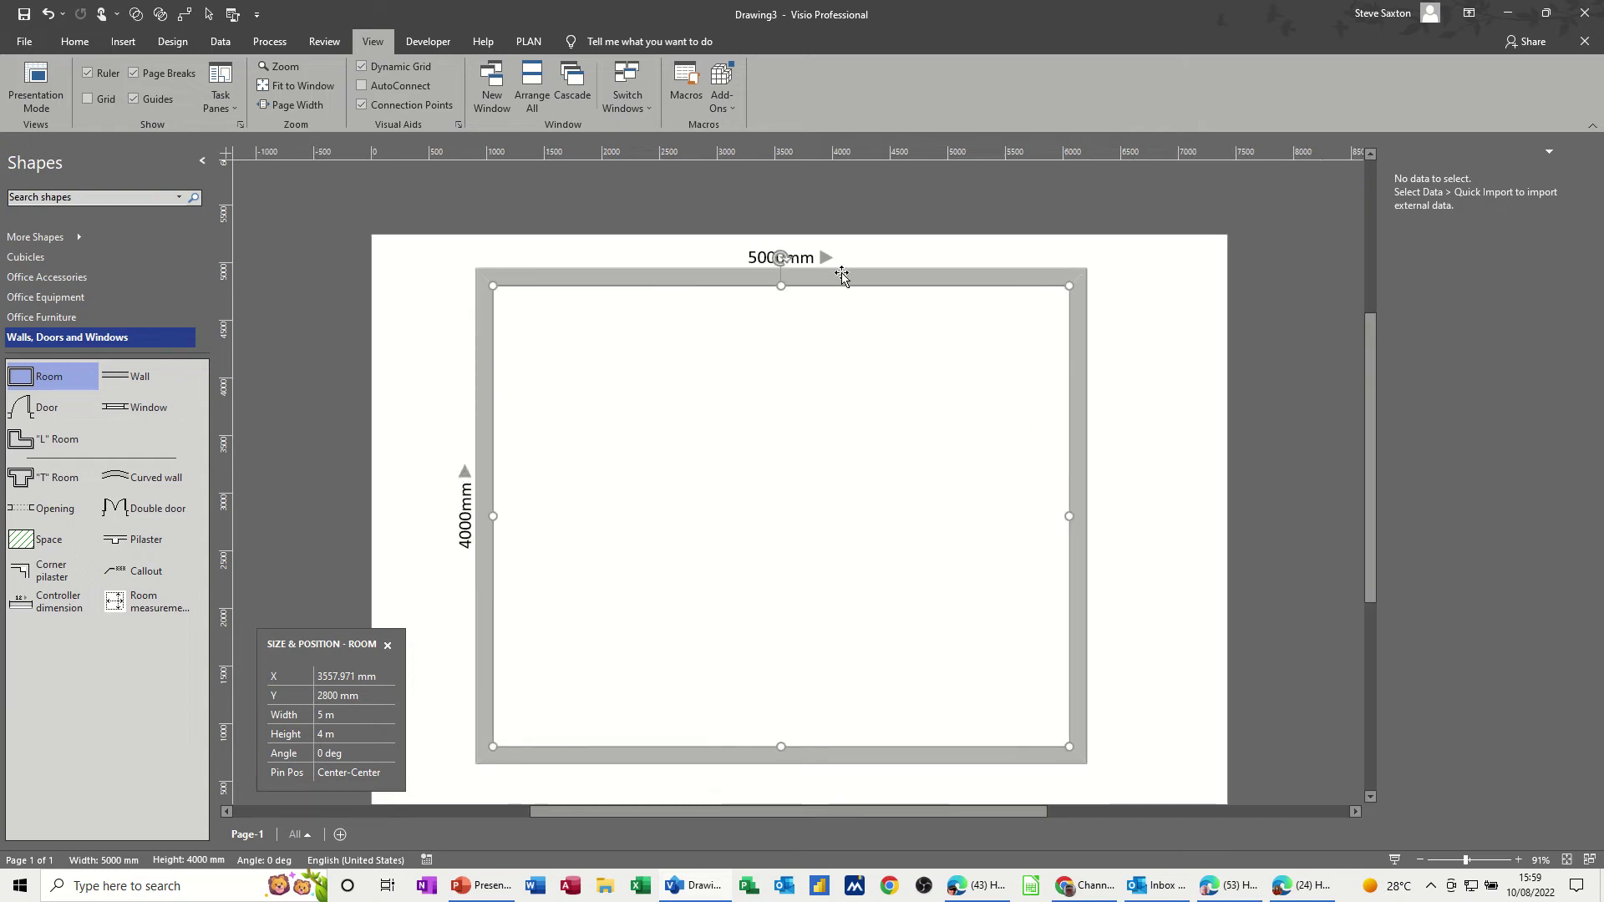
drag(842, 275, 881, 276)
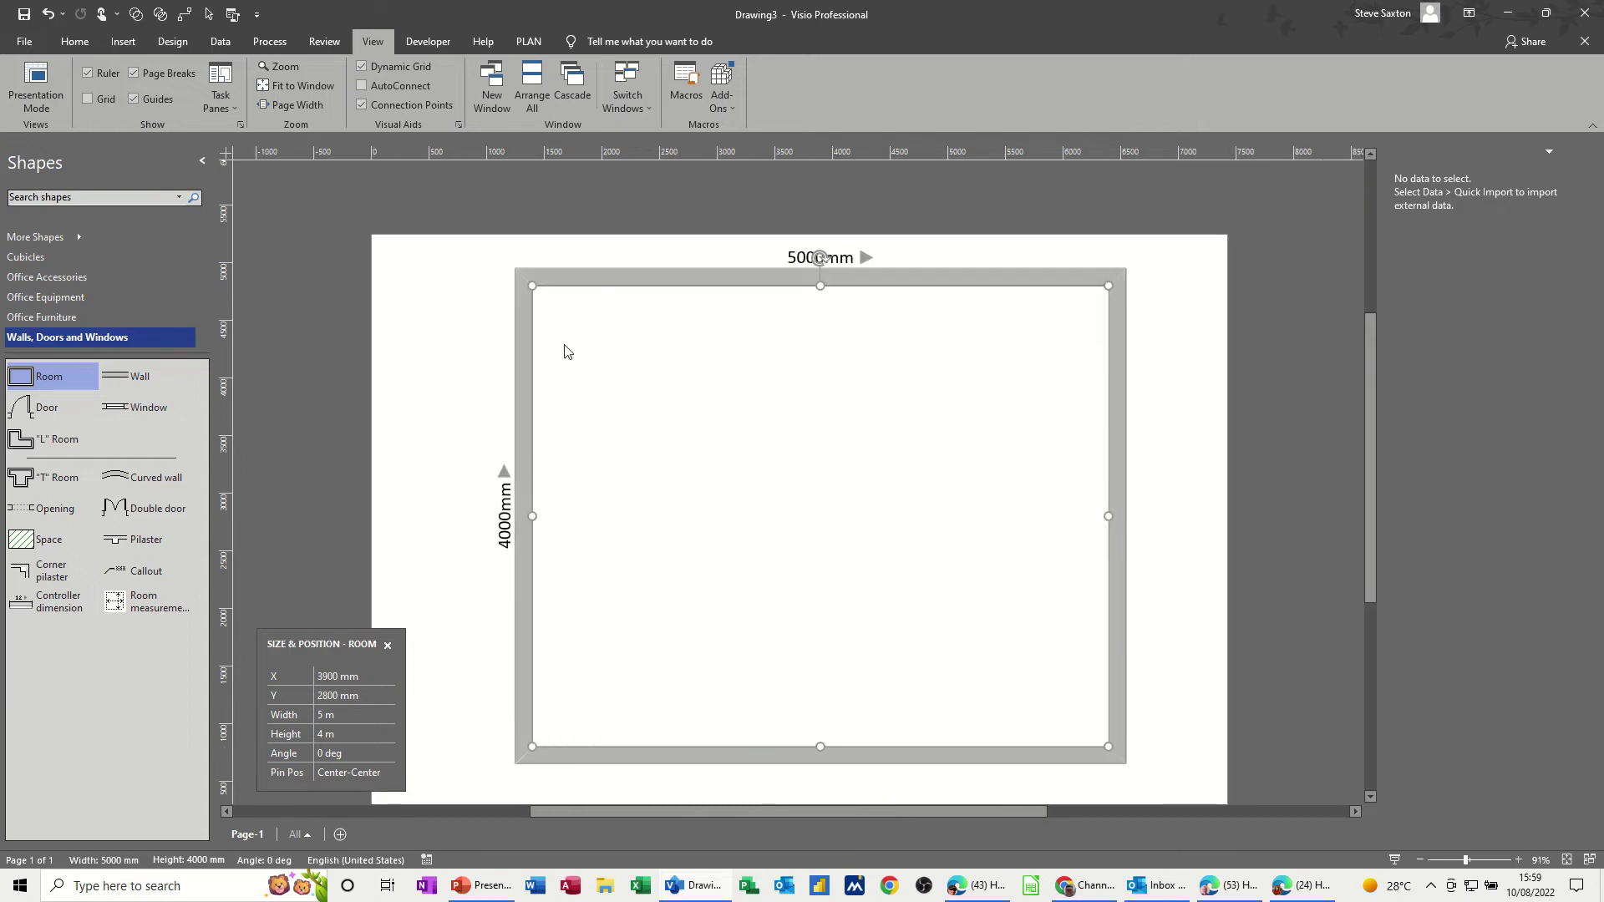
click(424, 367)
click(25, 382)
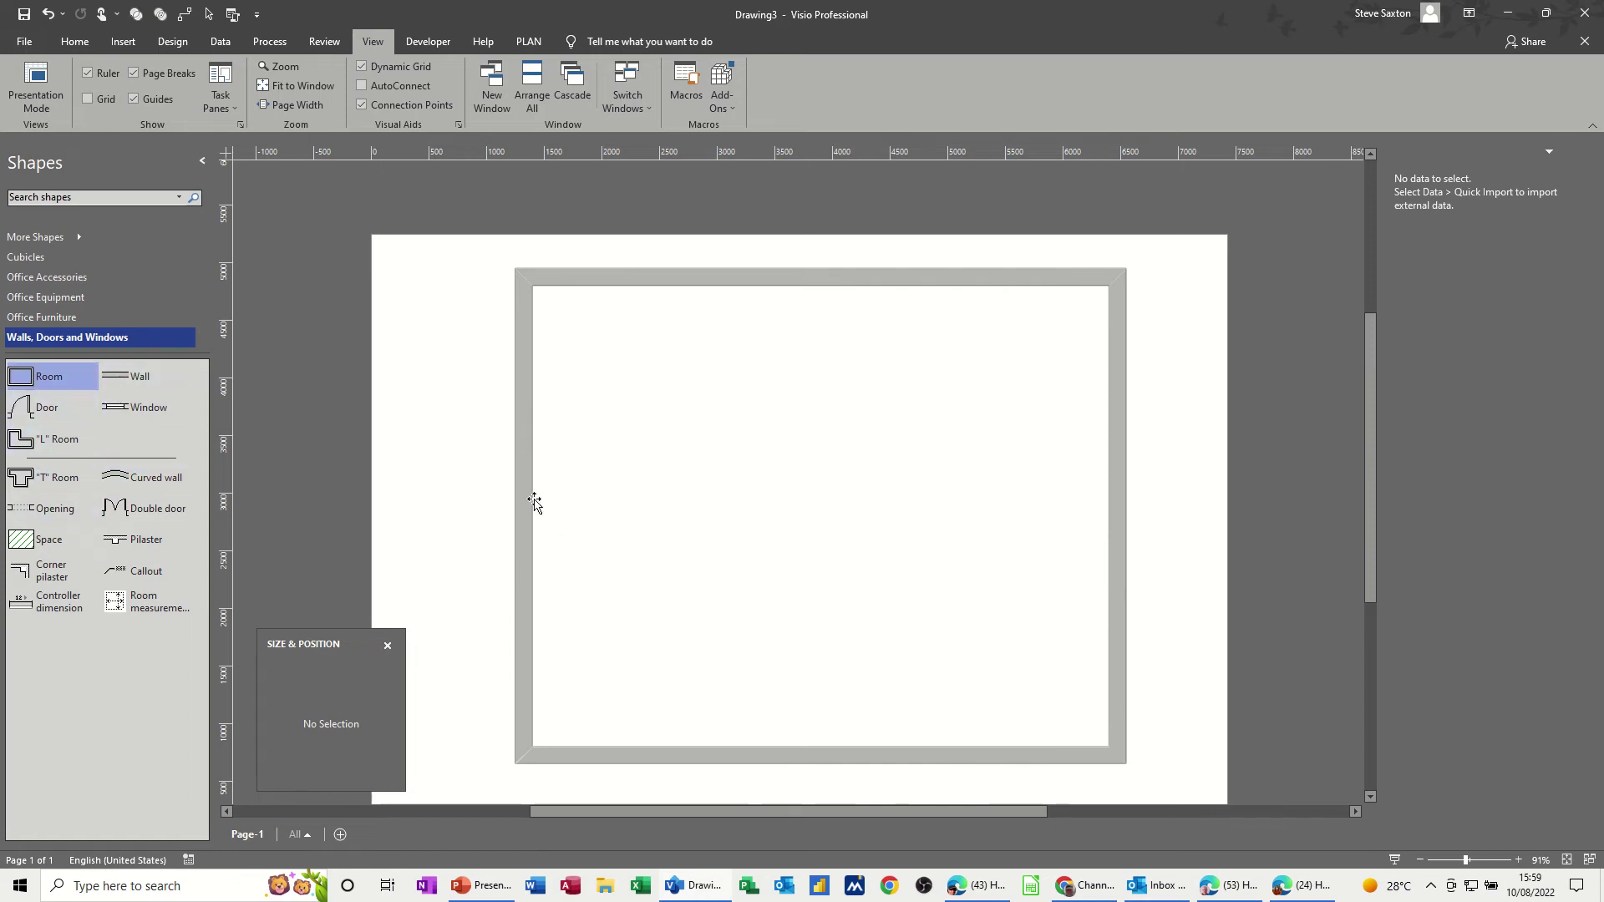
Step: Place a door on the room's left wall and set its width to 1 m
click(33, 410)
drag(284, 416, 520, 422)
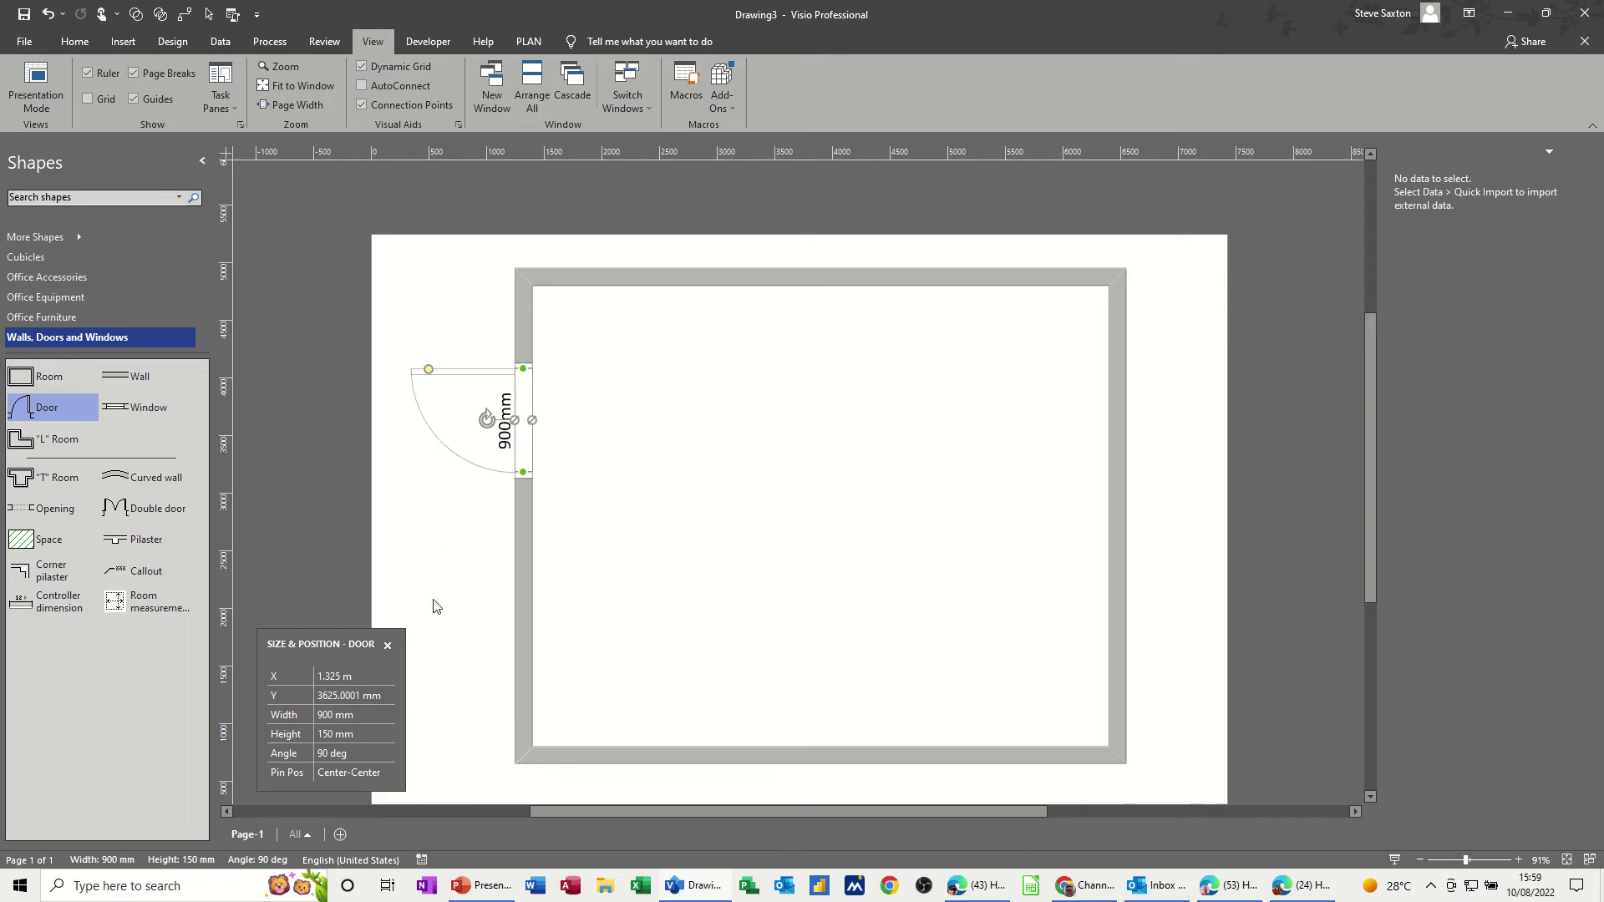
click(359, 715)
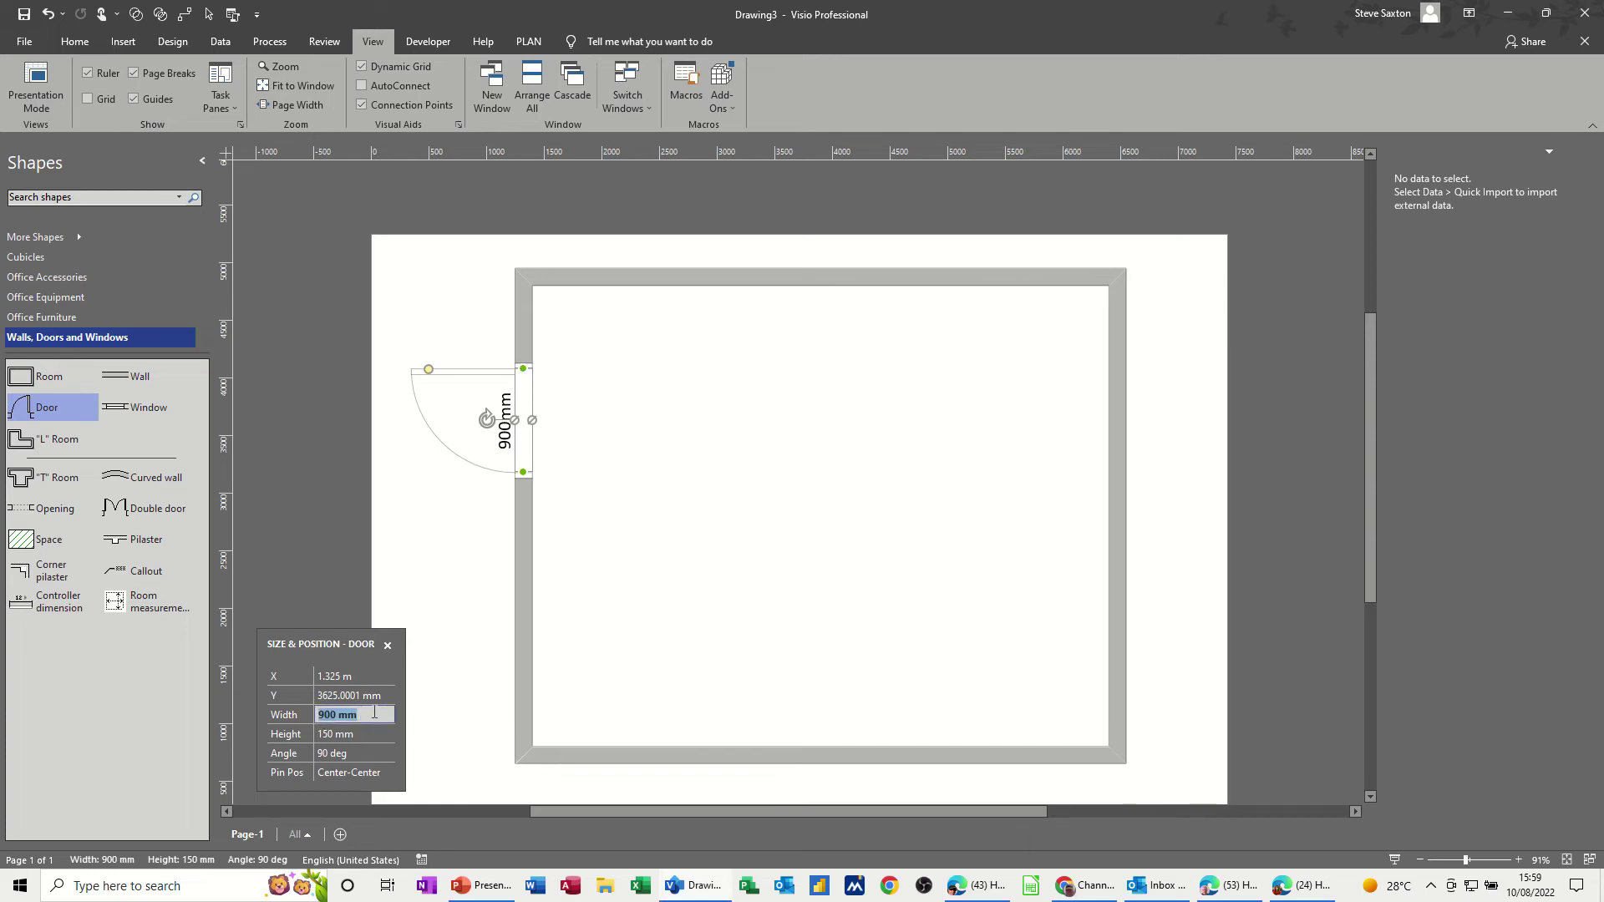
text(1m)
click(423, 603)
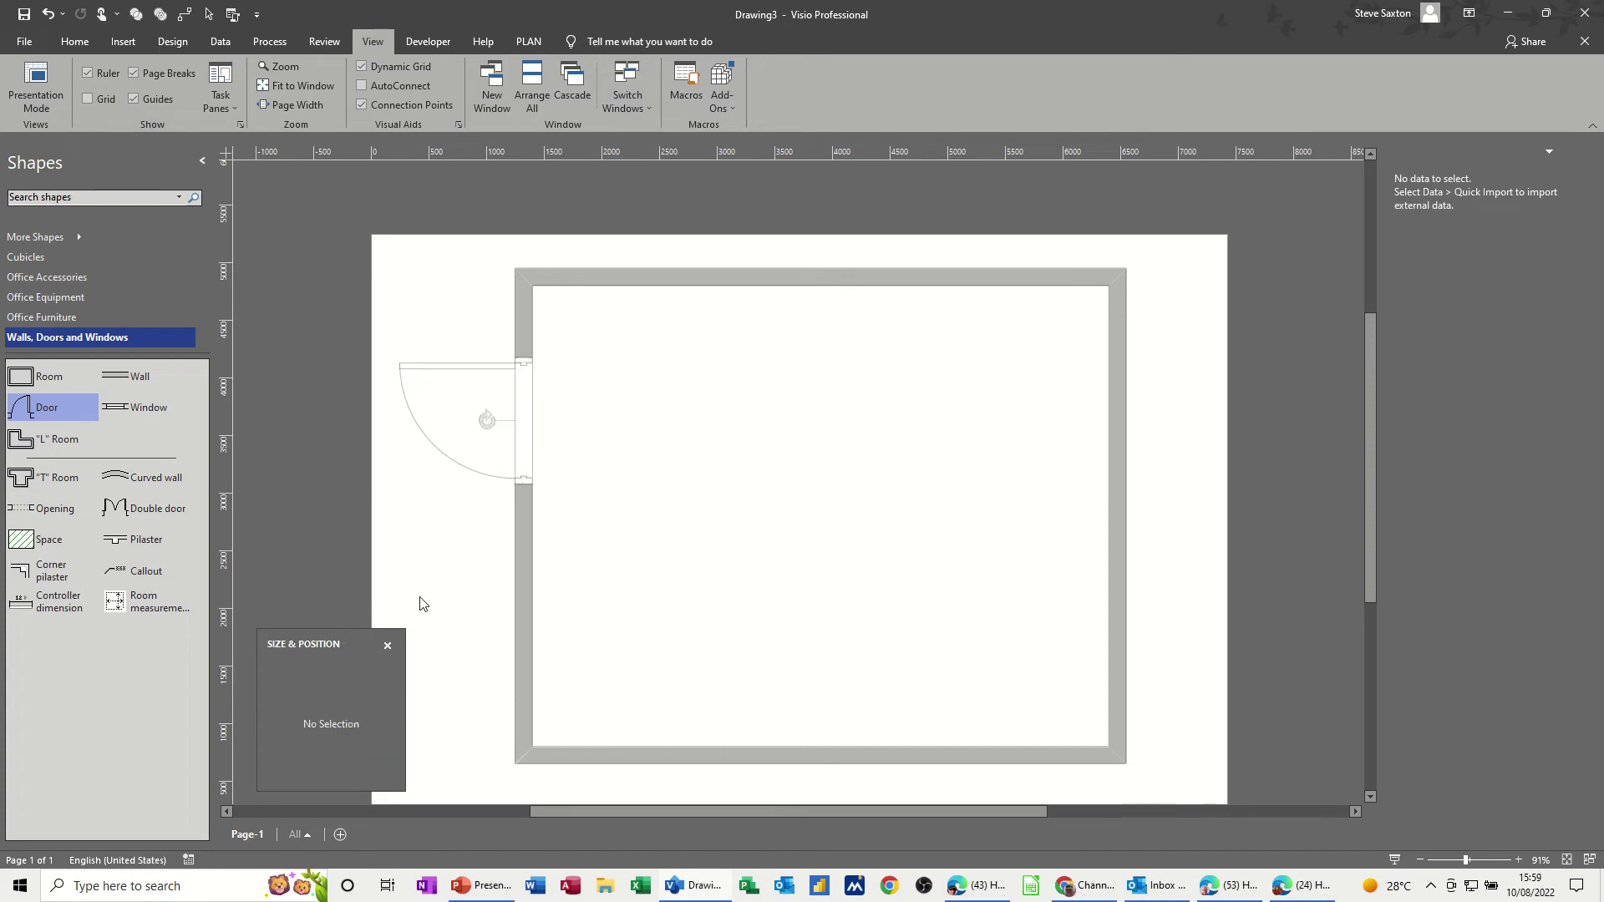
Step: Move the door up the left wall and flip its swing into the room
click(519, 394)
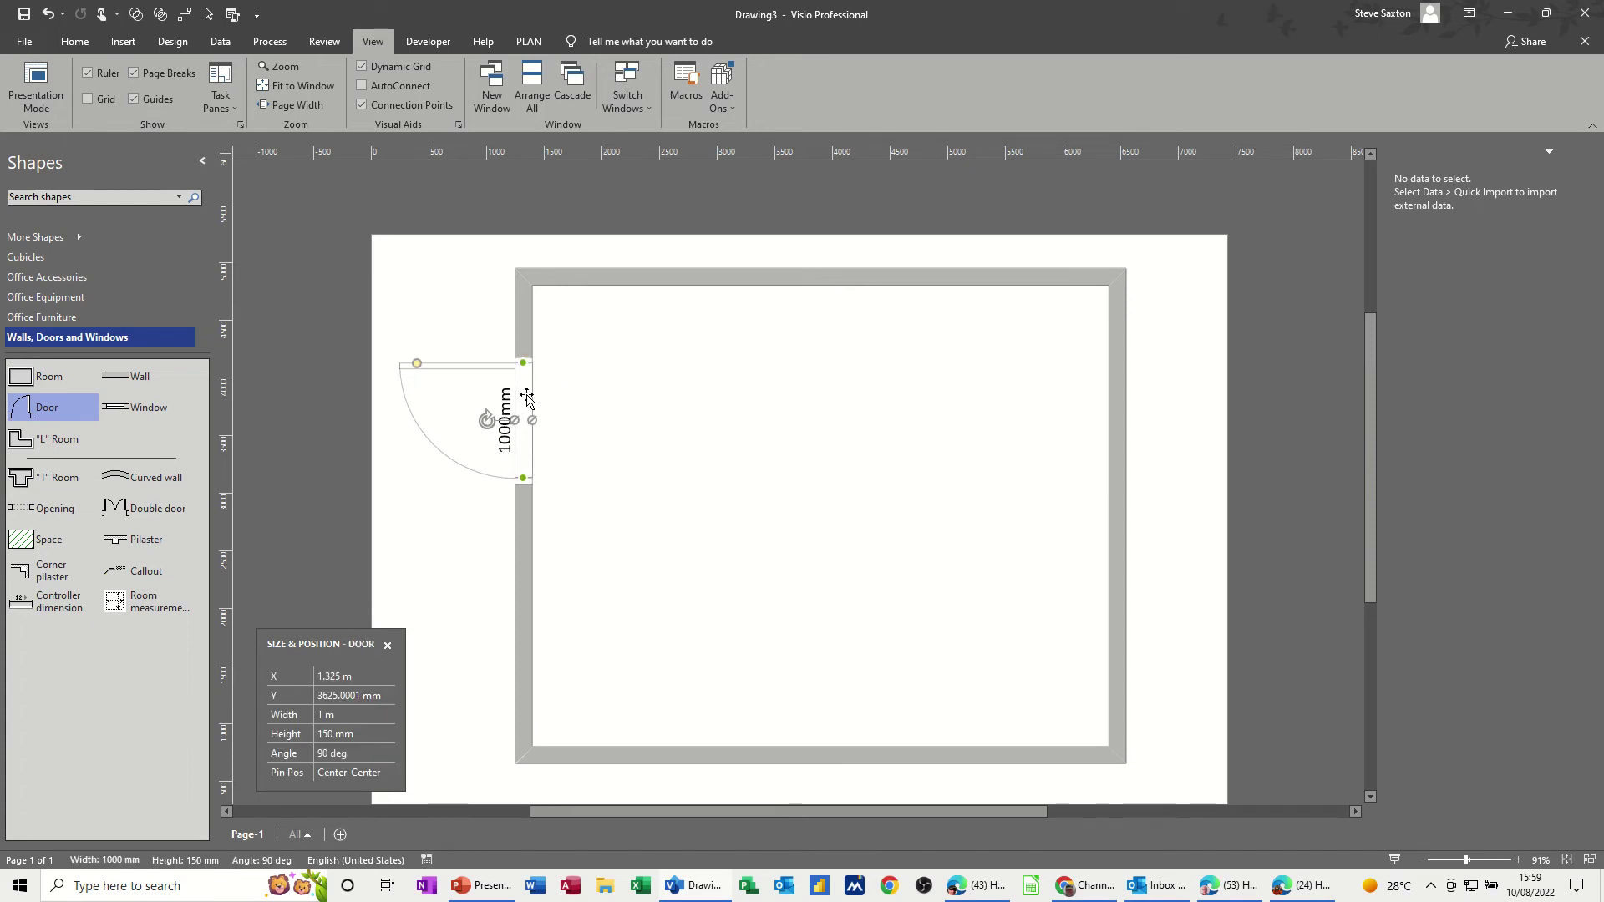
drag(526, 399, 520, 371)
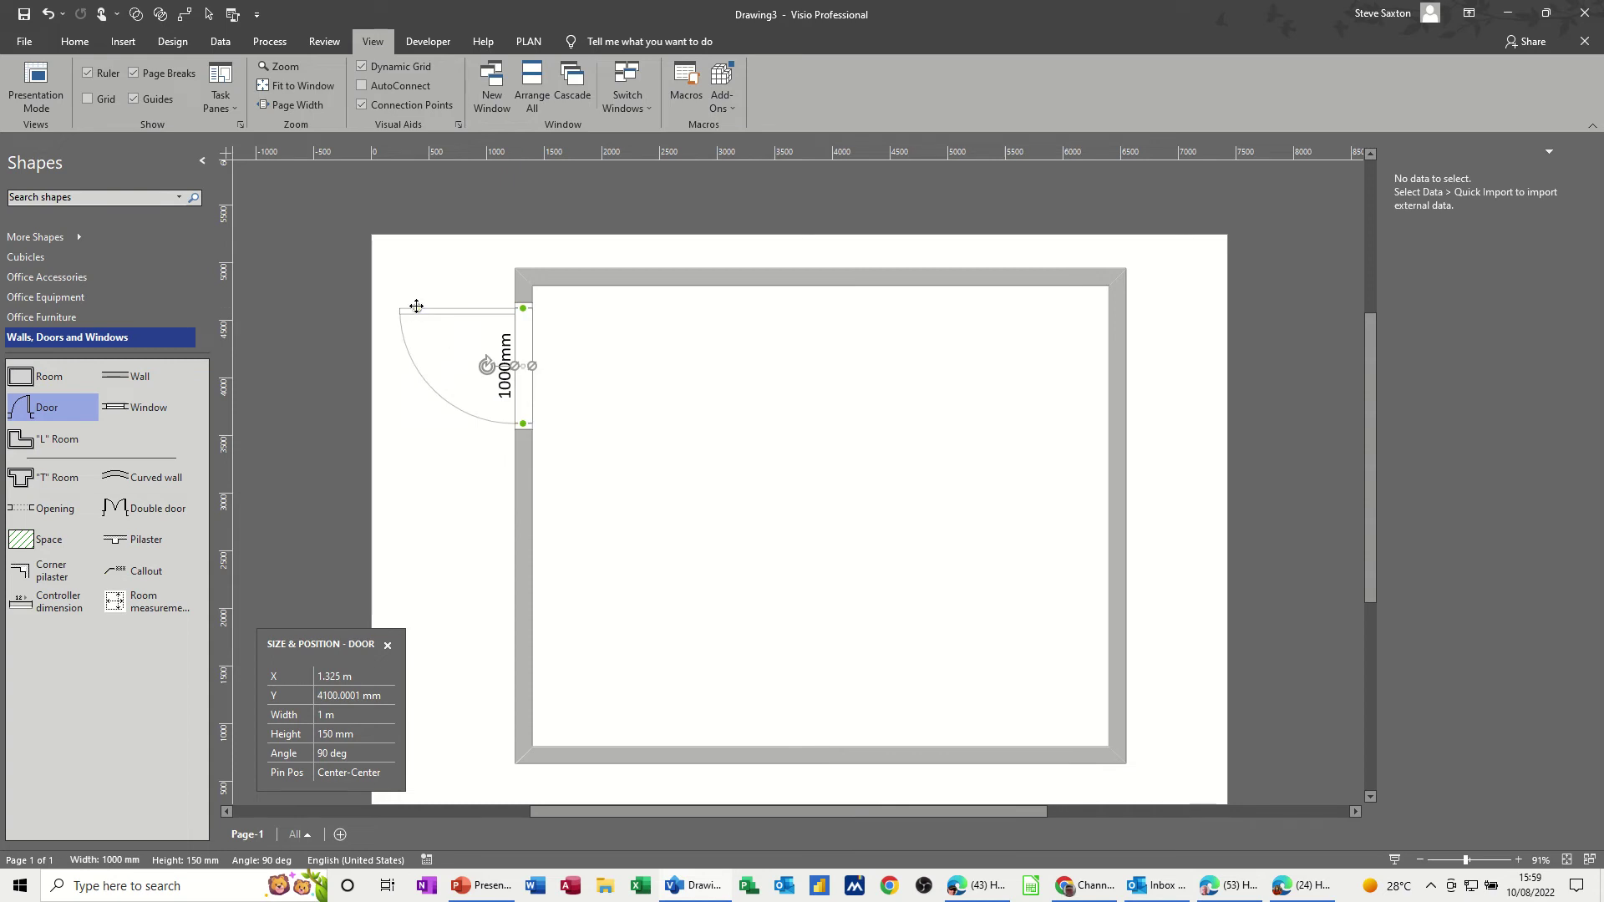
drag(416, 306, 614, 298)
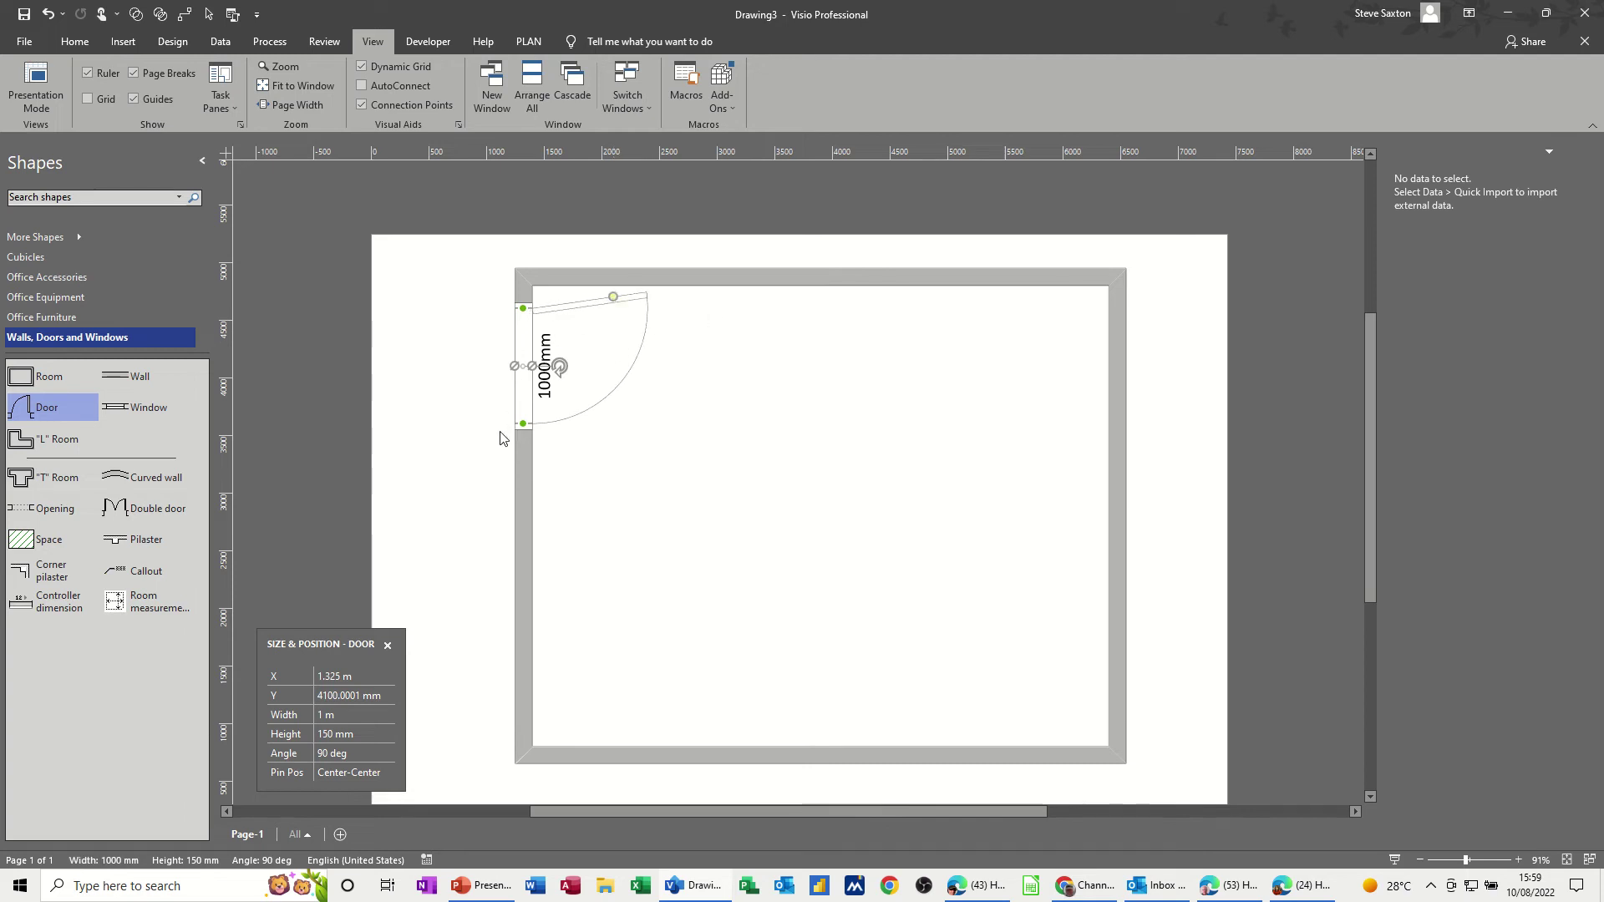
Step: Add 1200 mm wide windows to the room's left and bottom walls
drag(137, 406, 523, 531)
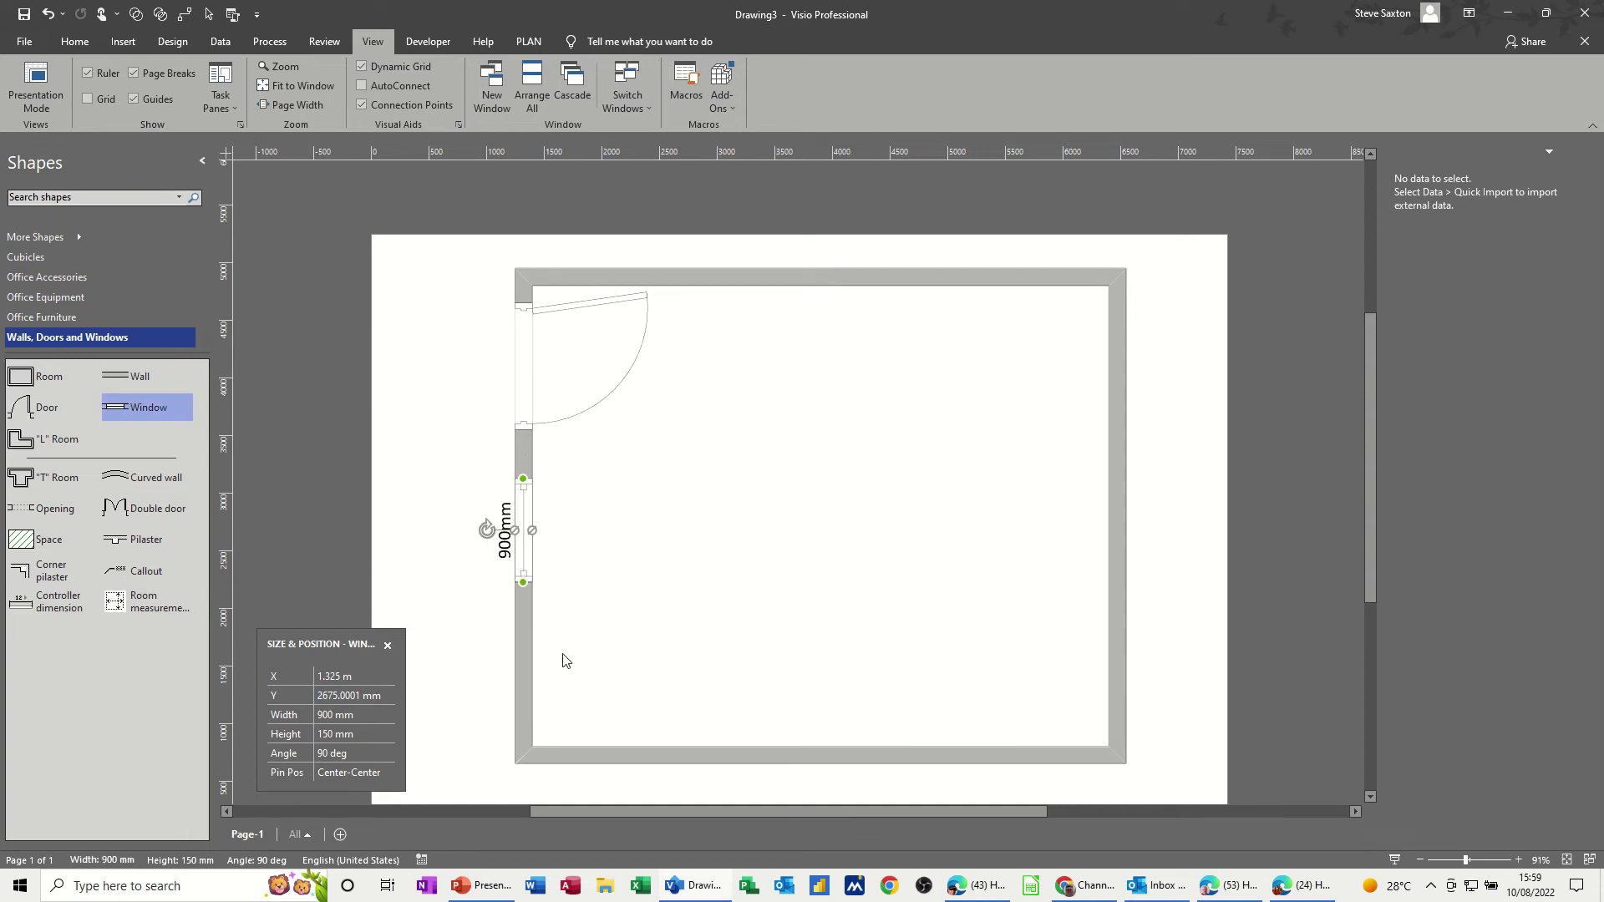
click(326, 720)
text(1200)
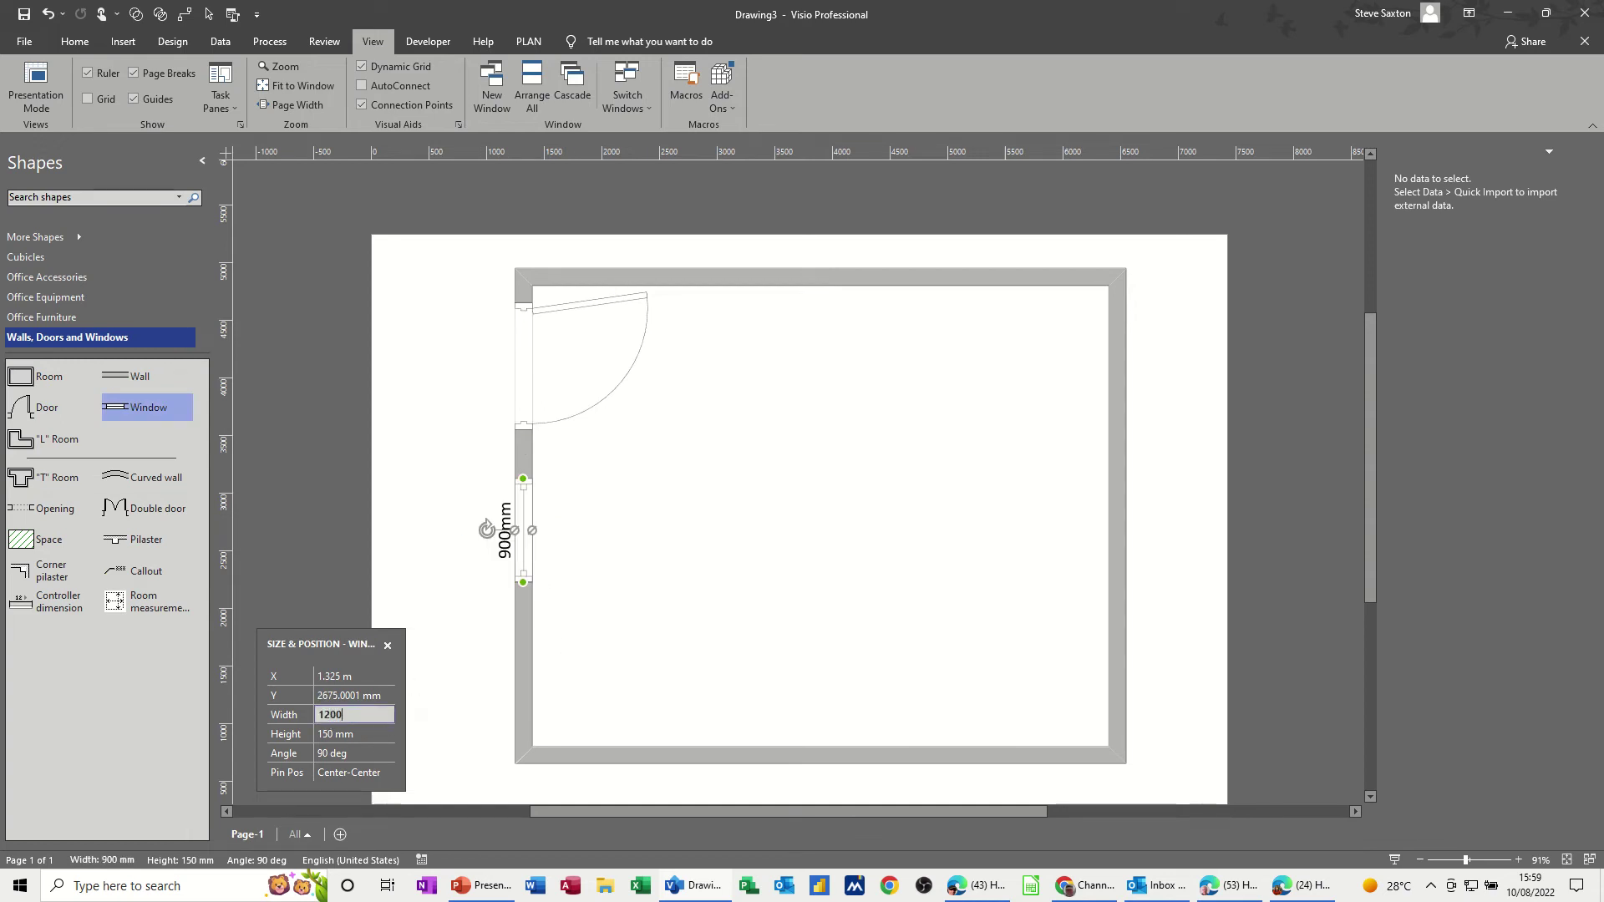
click(465, 703)
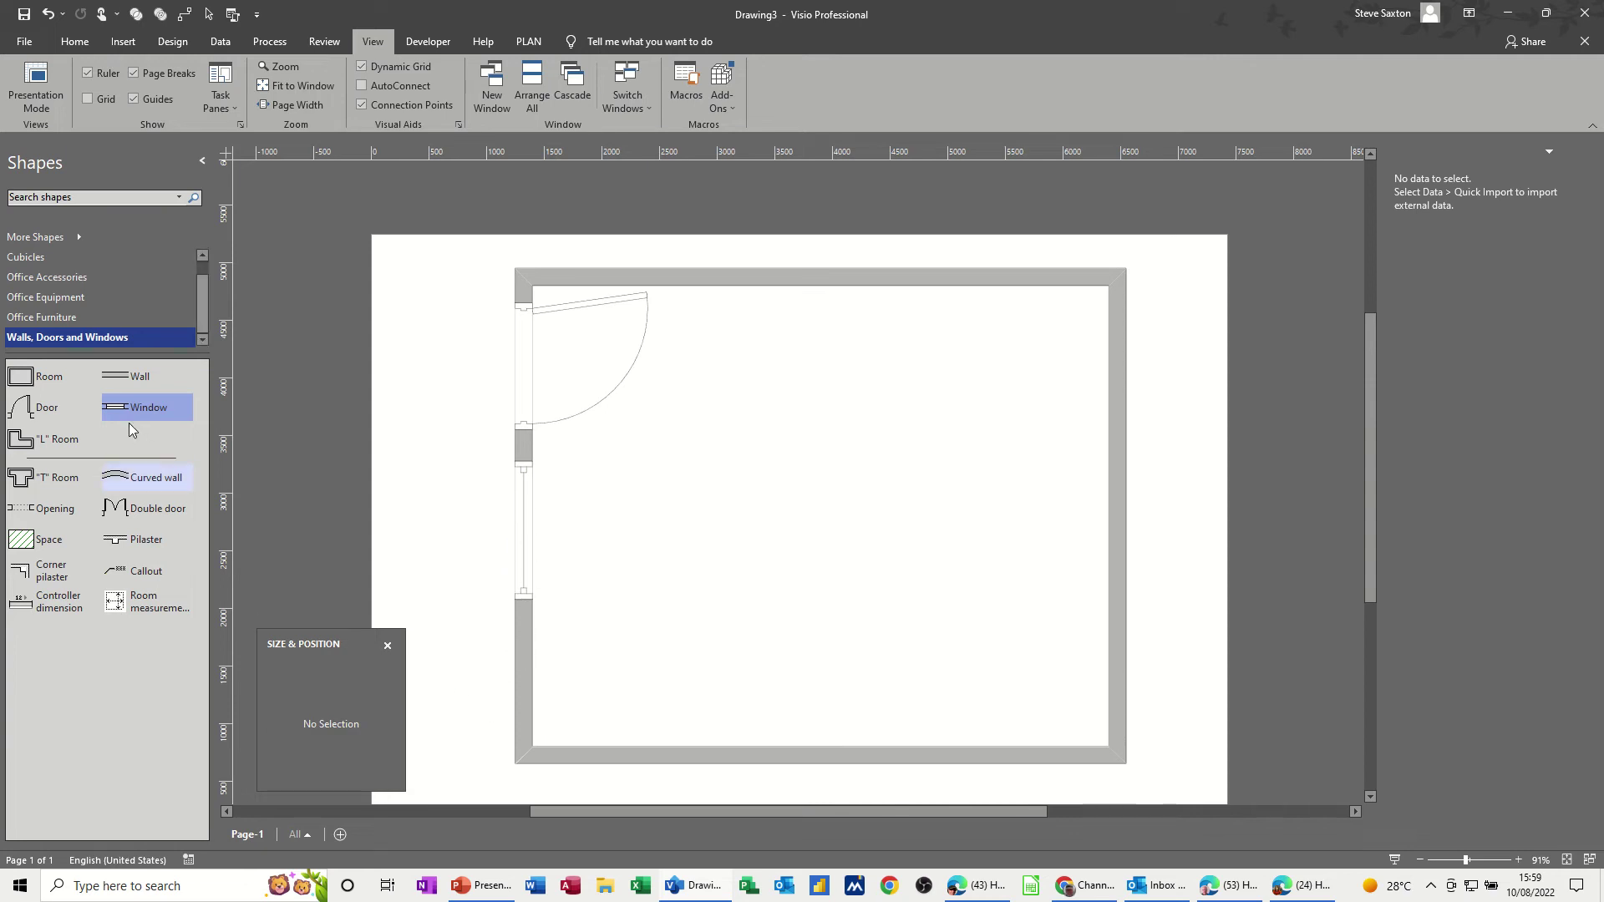
drag(124, 413, 808, 753)
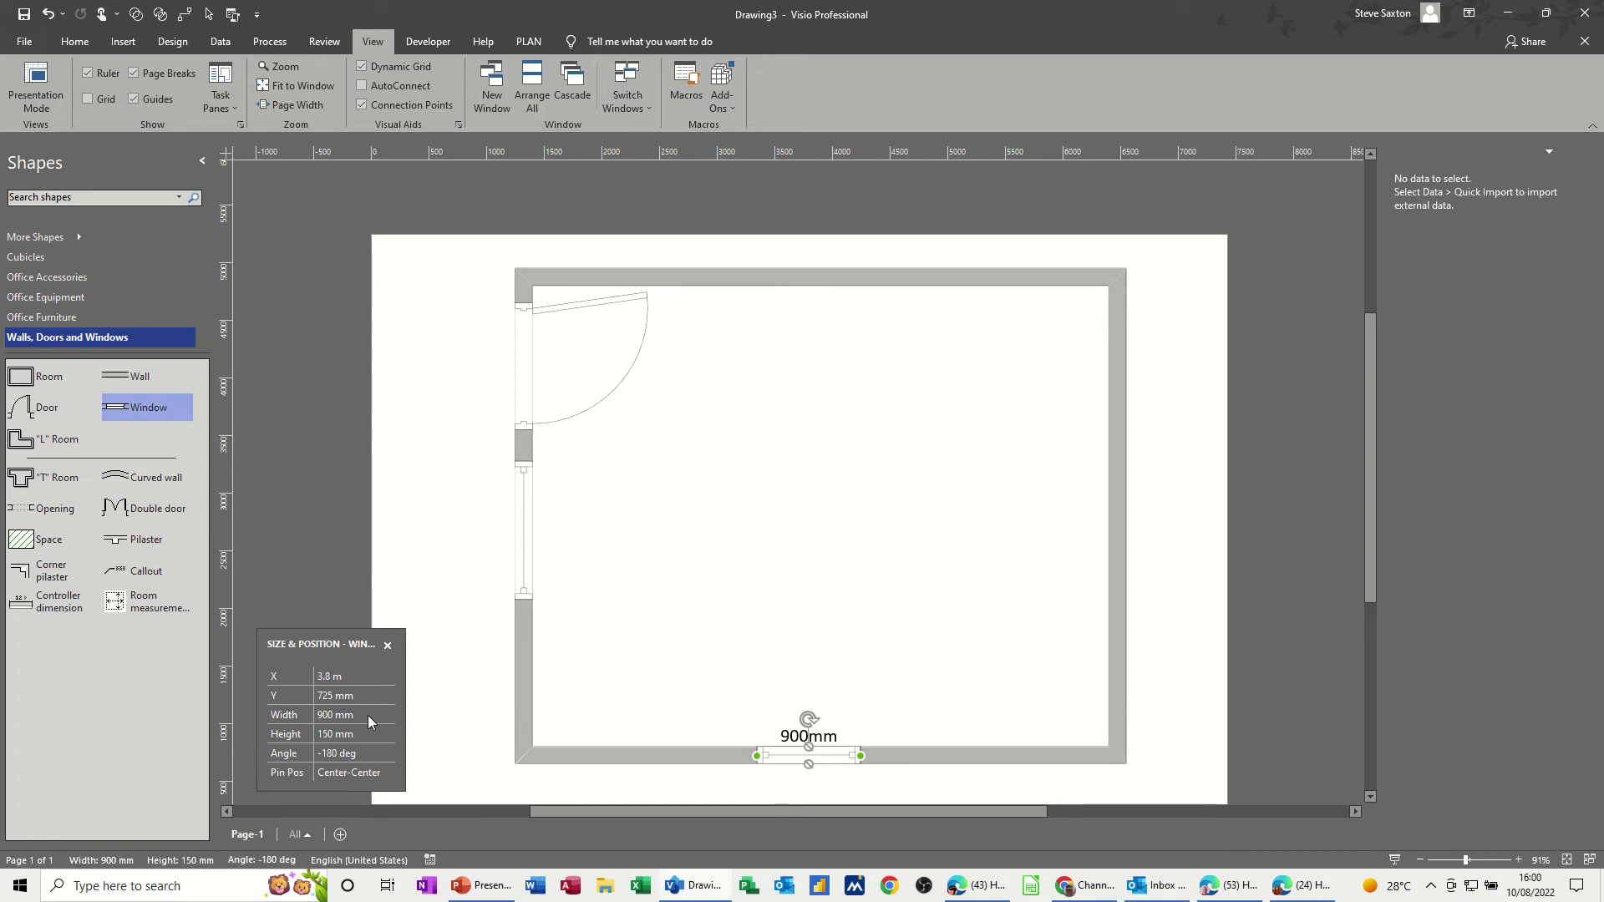
click(372, 721)
text(12)
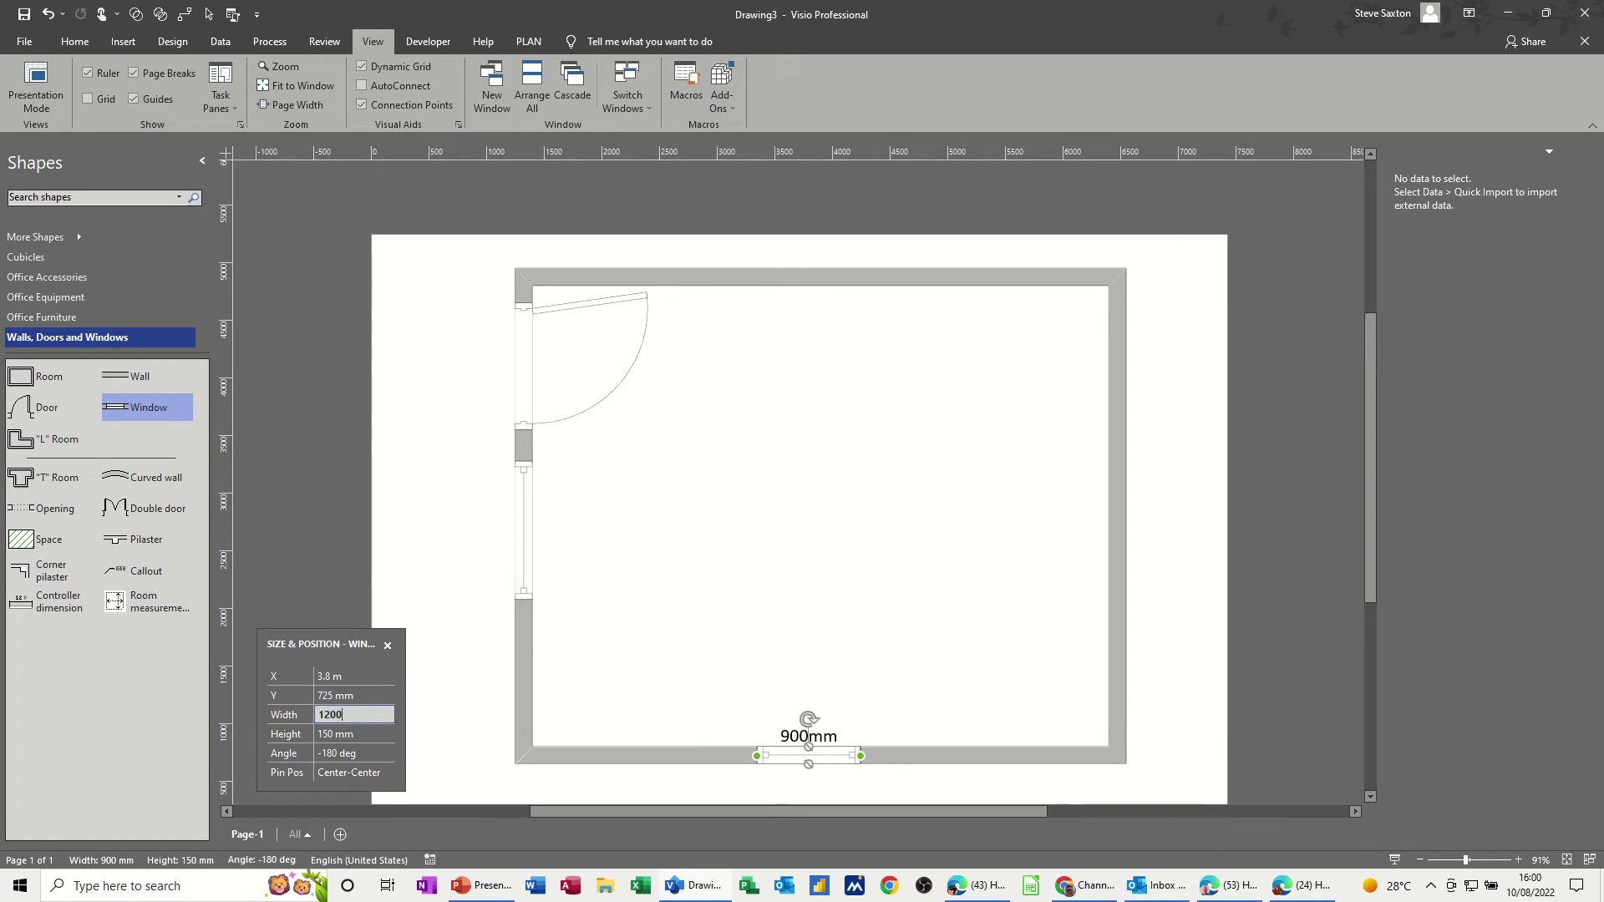
click(502, 698)
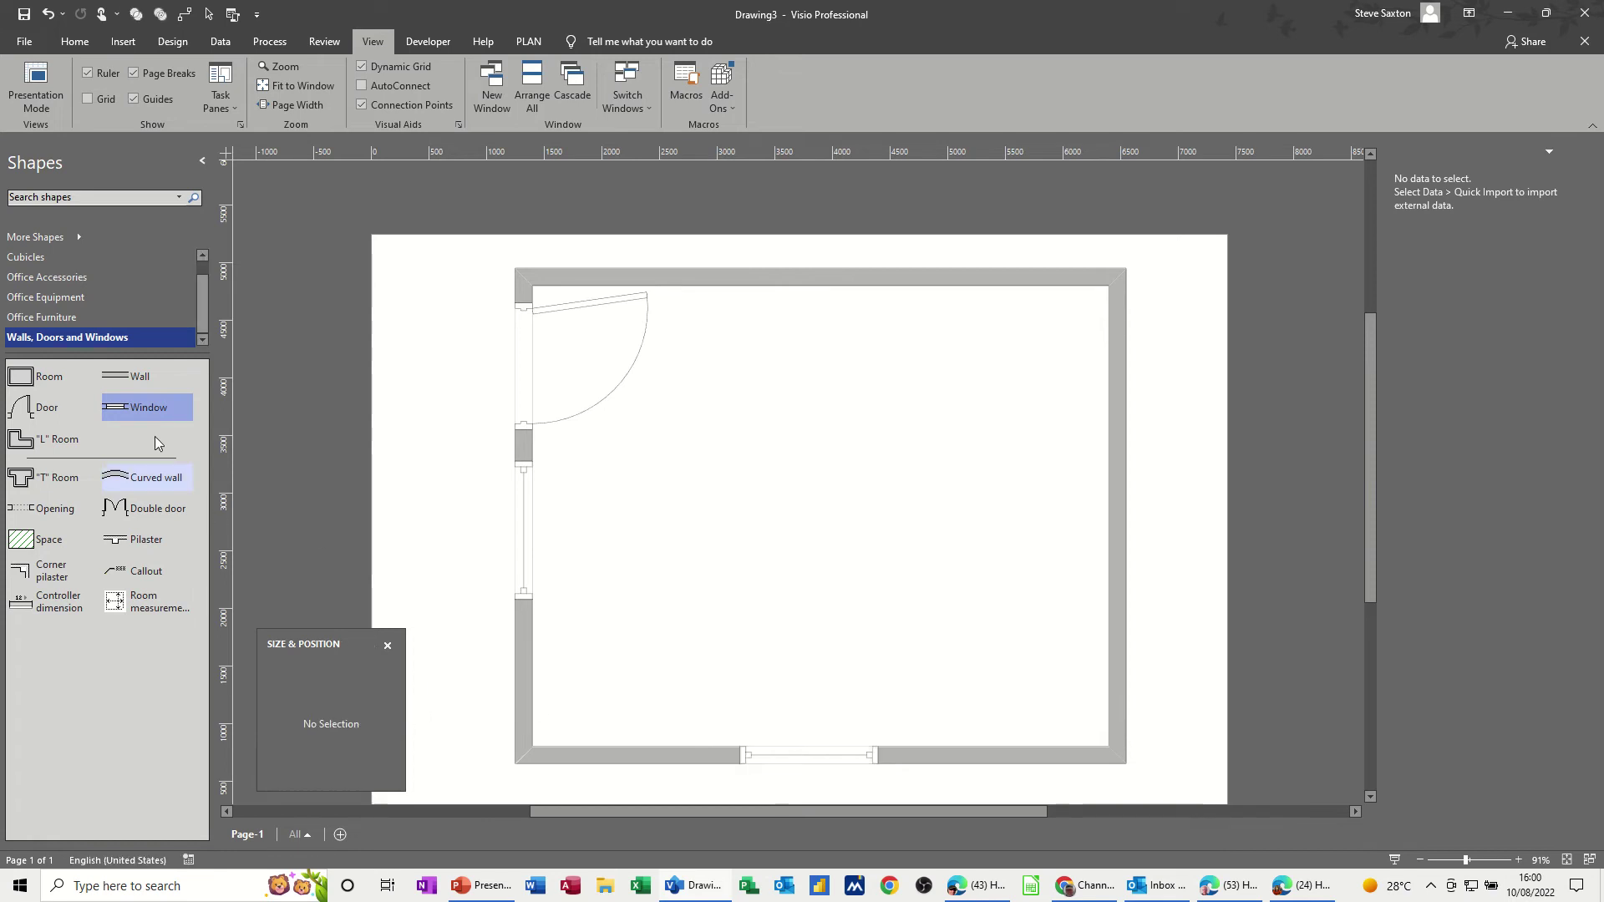
Step: Add a 1200 mm window to the right wall and a window on the top wall, typing width 1200
drag(129, 409, 1106, 524)
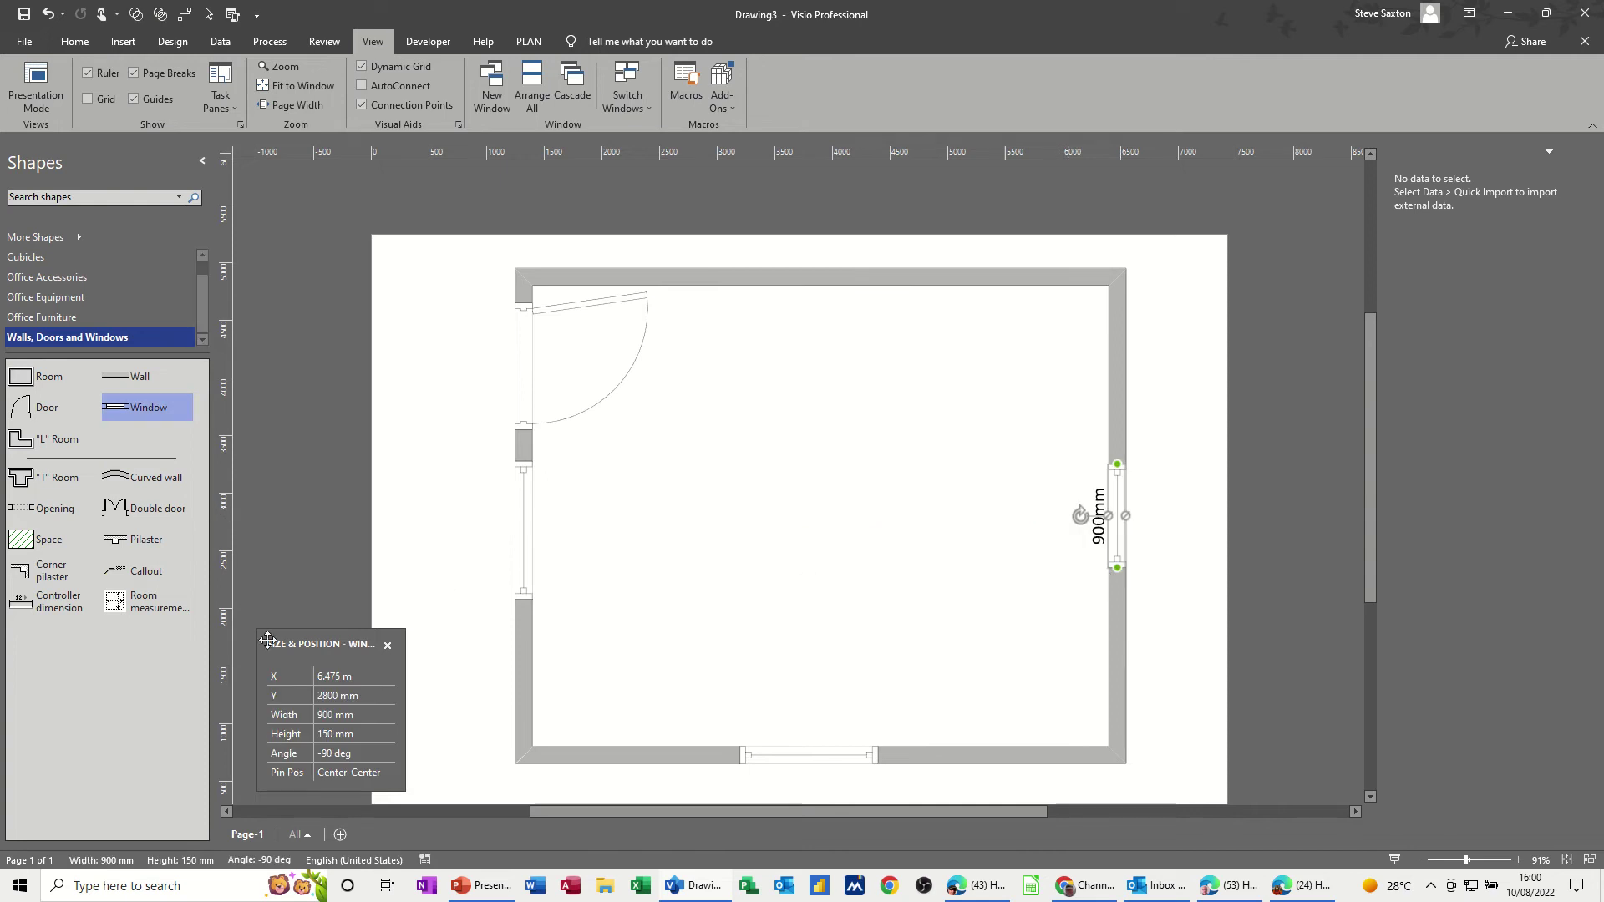
click(346, 716)
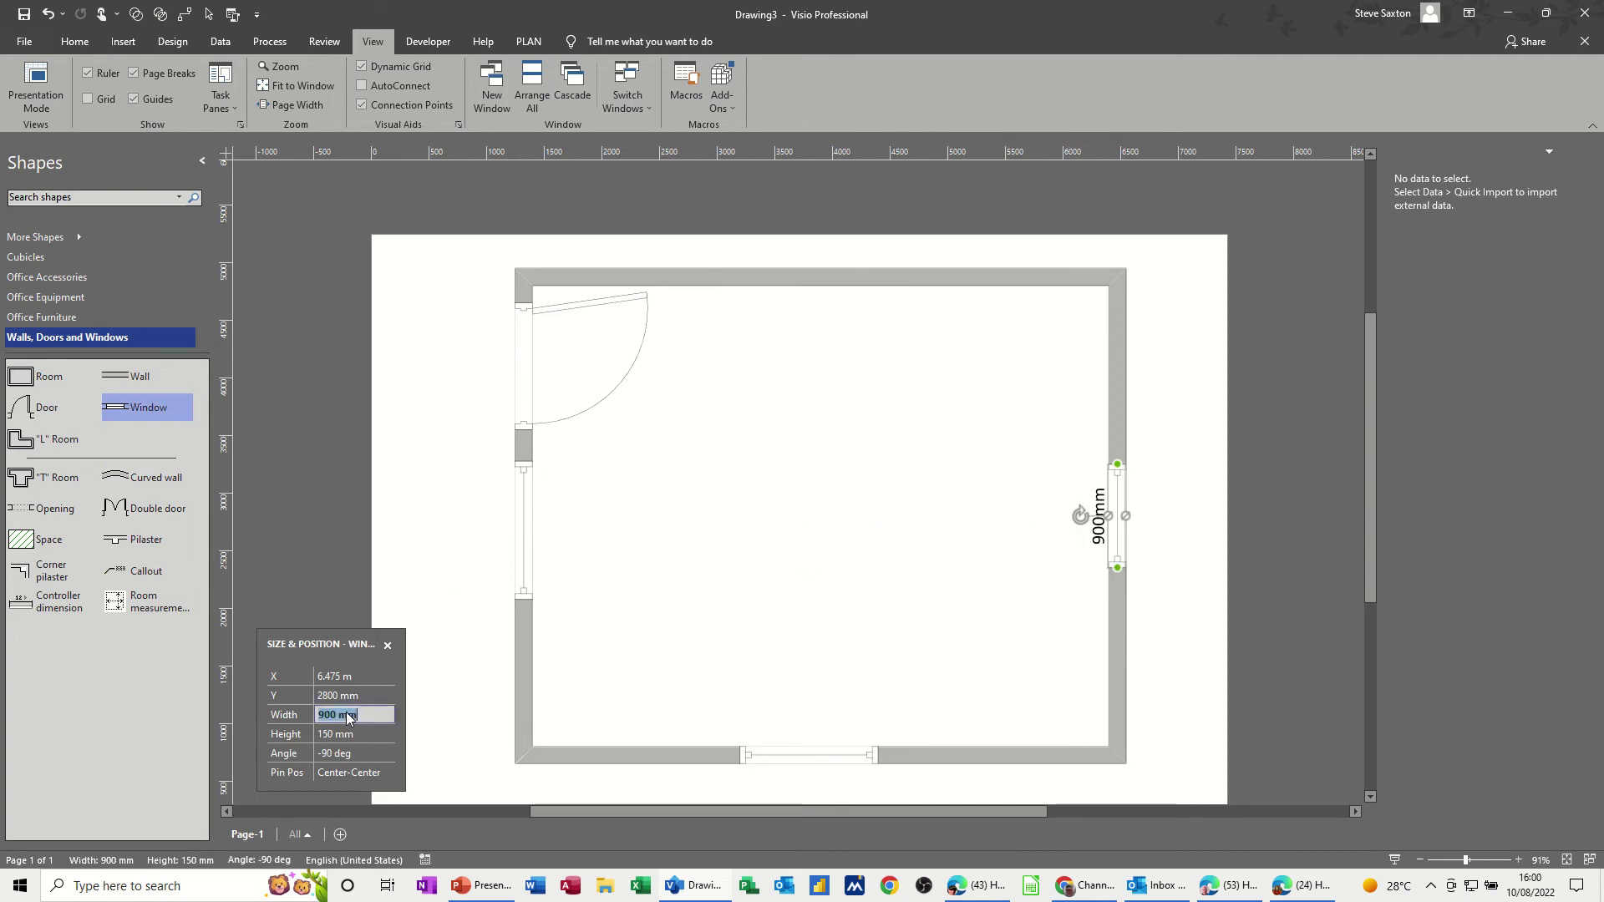
text(1200)
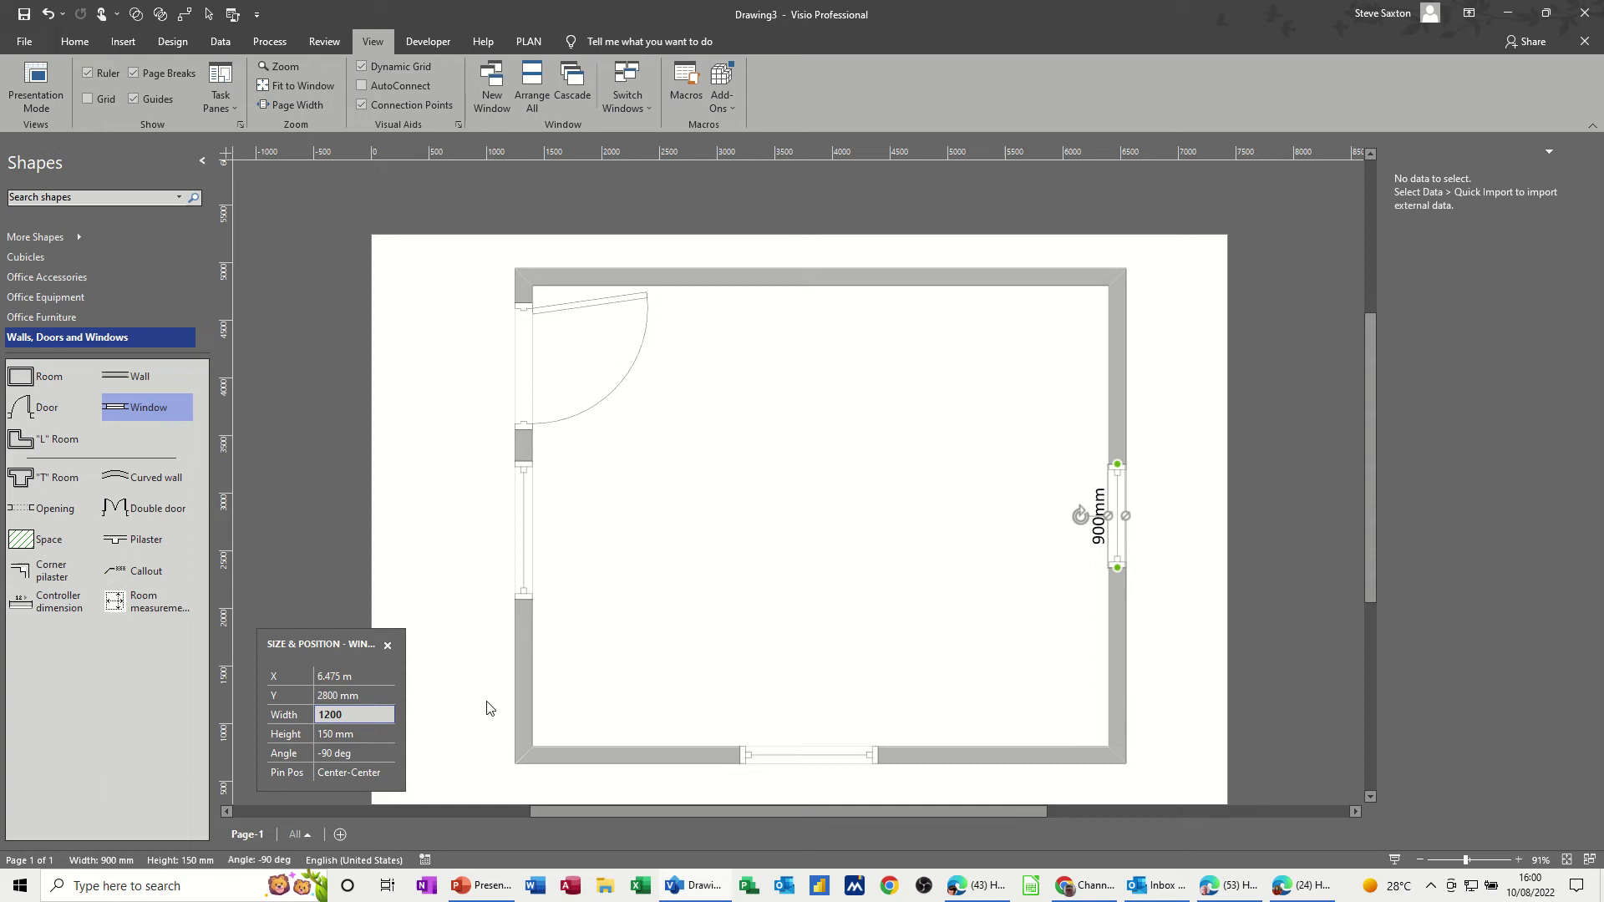
click(841, 351)
drag(134, 428, 815, 287)
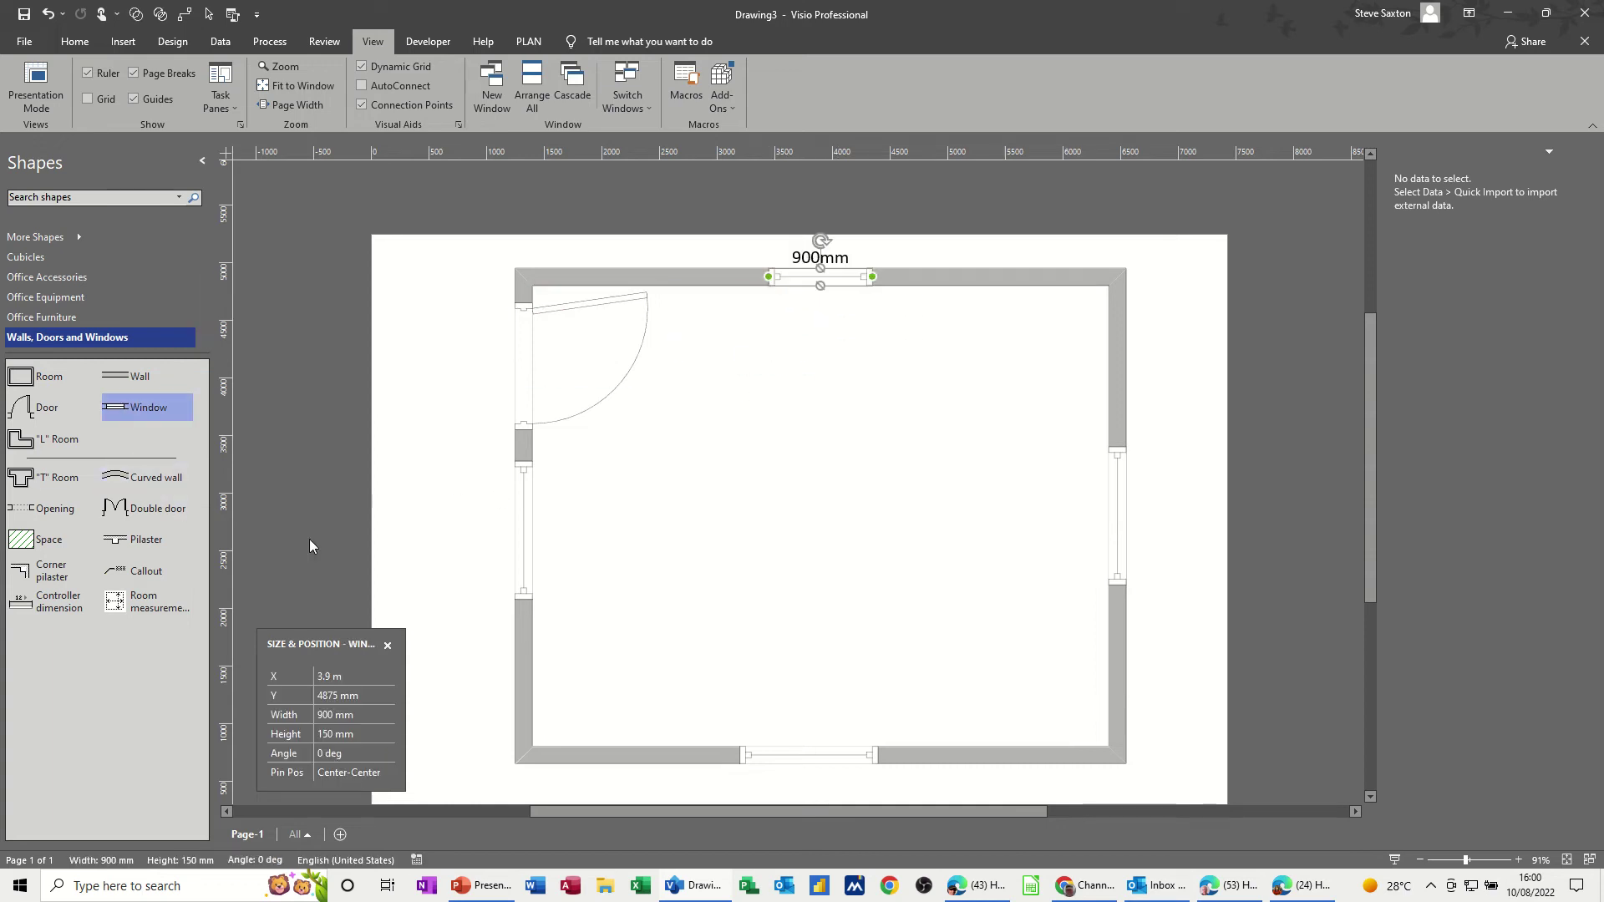
click(343, 718)
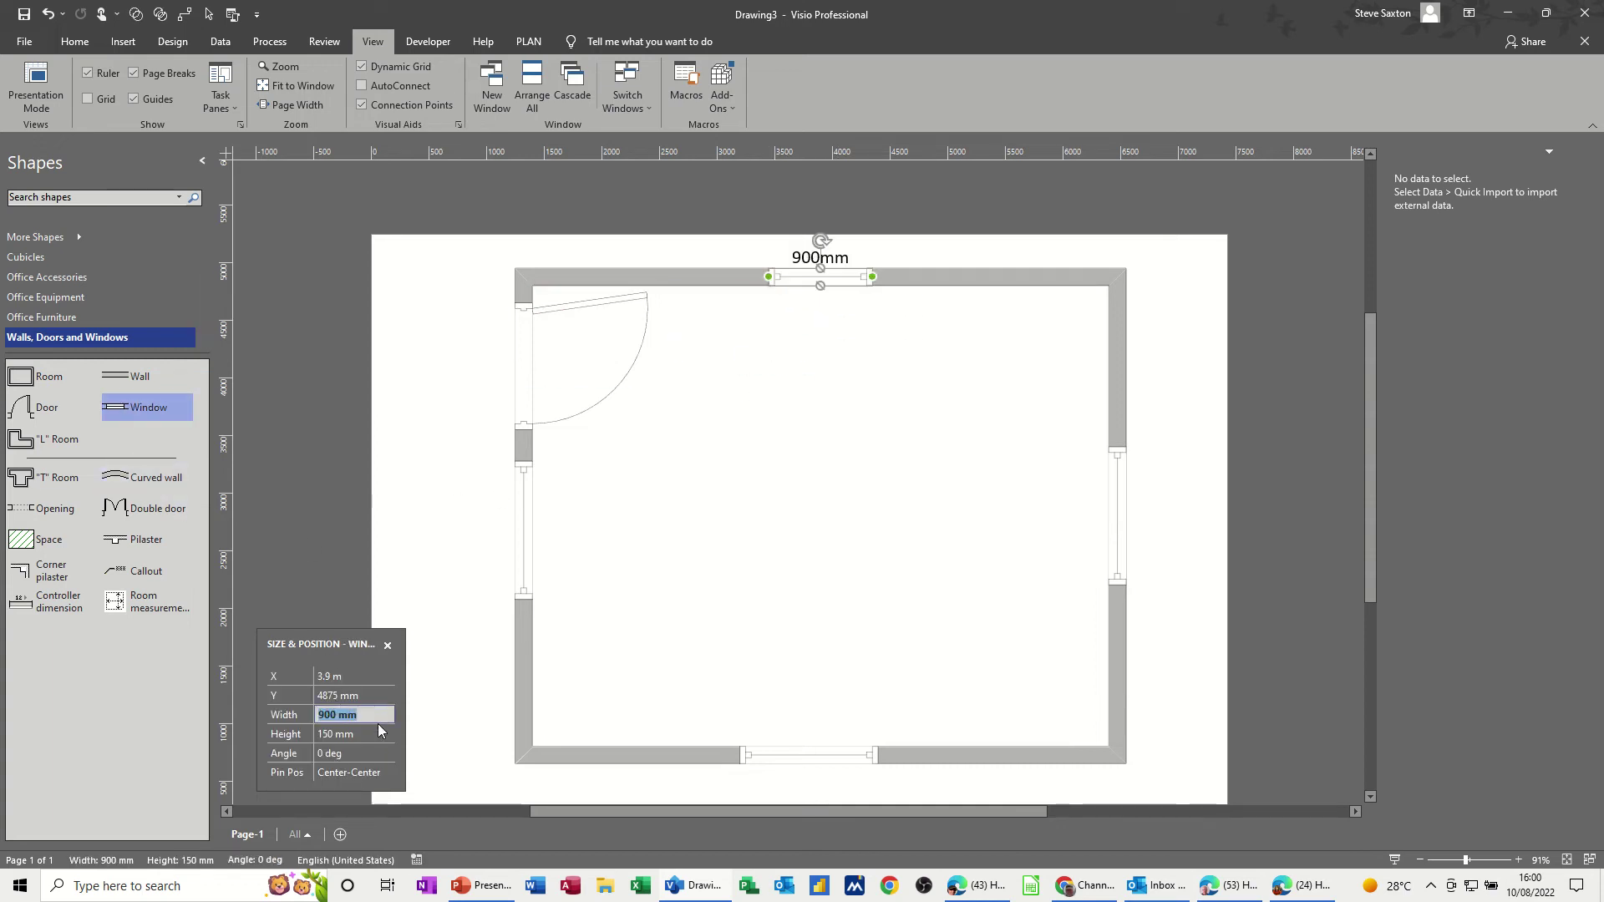
text(1200)
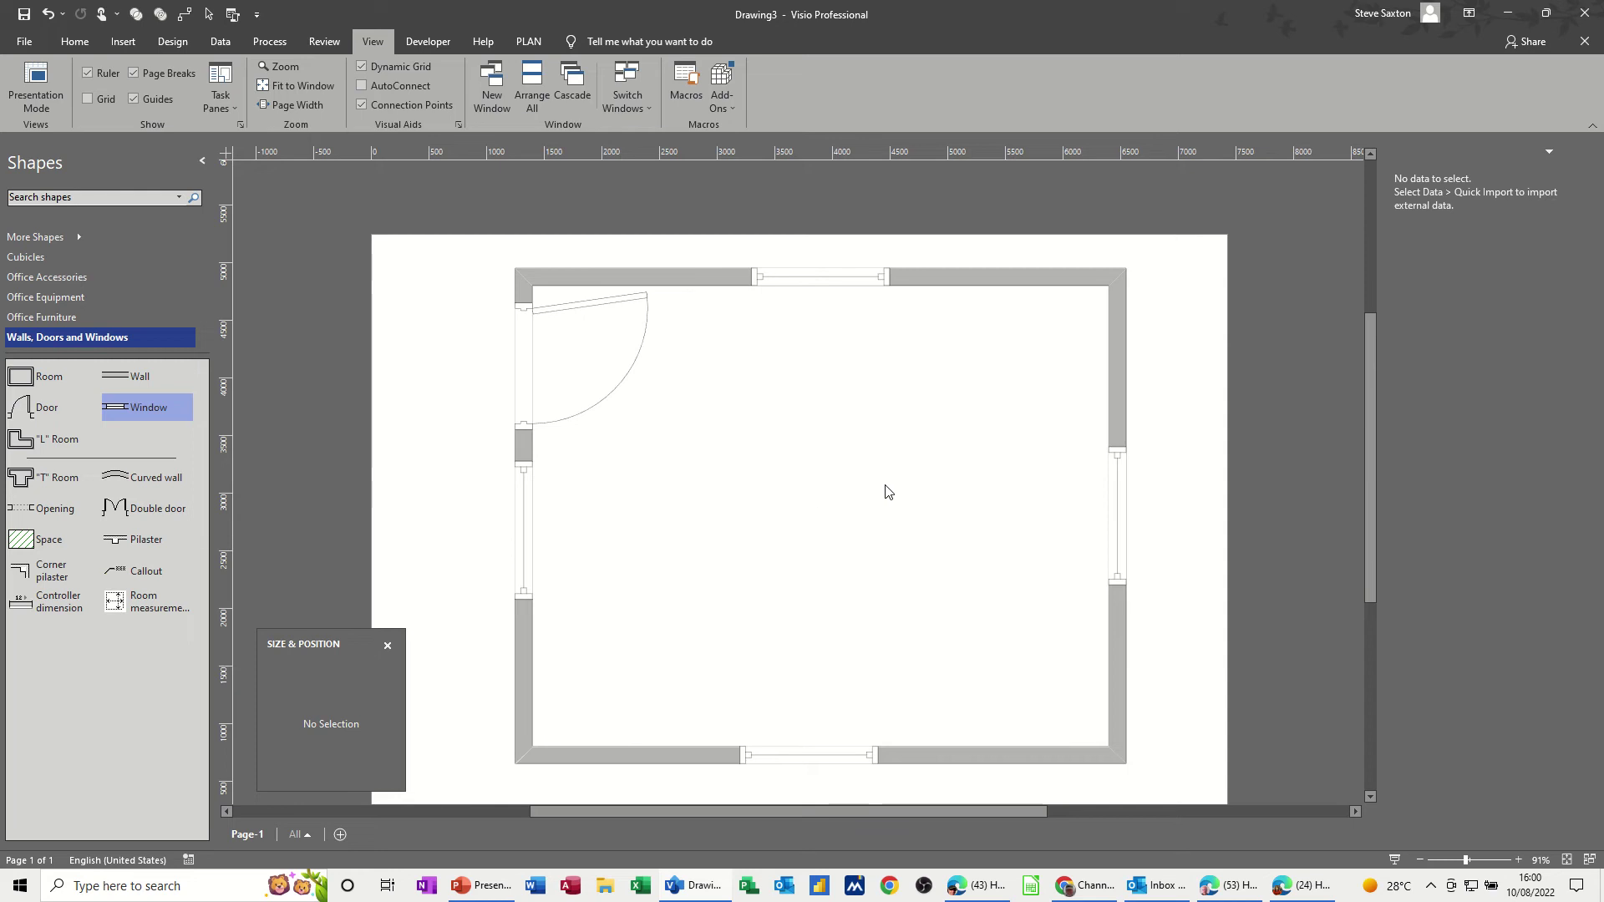
Step: Place an Office Furniture table in the room with 60 cm width, height entered as 1200 cm
click(41, 319)
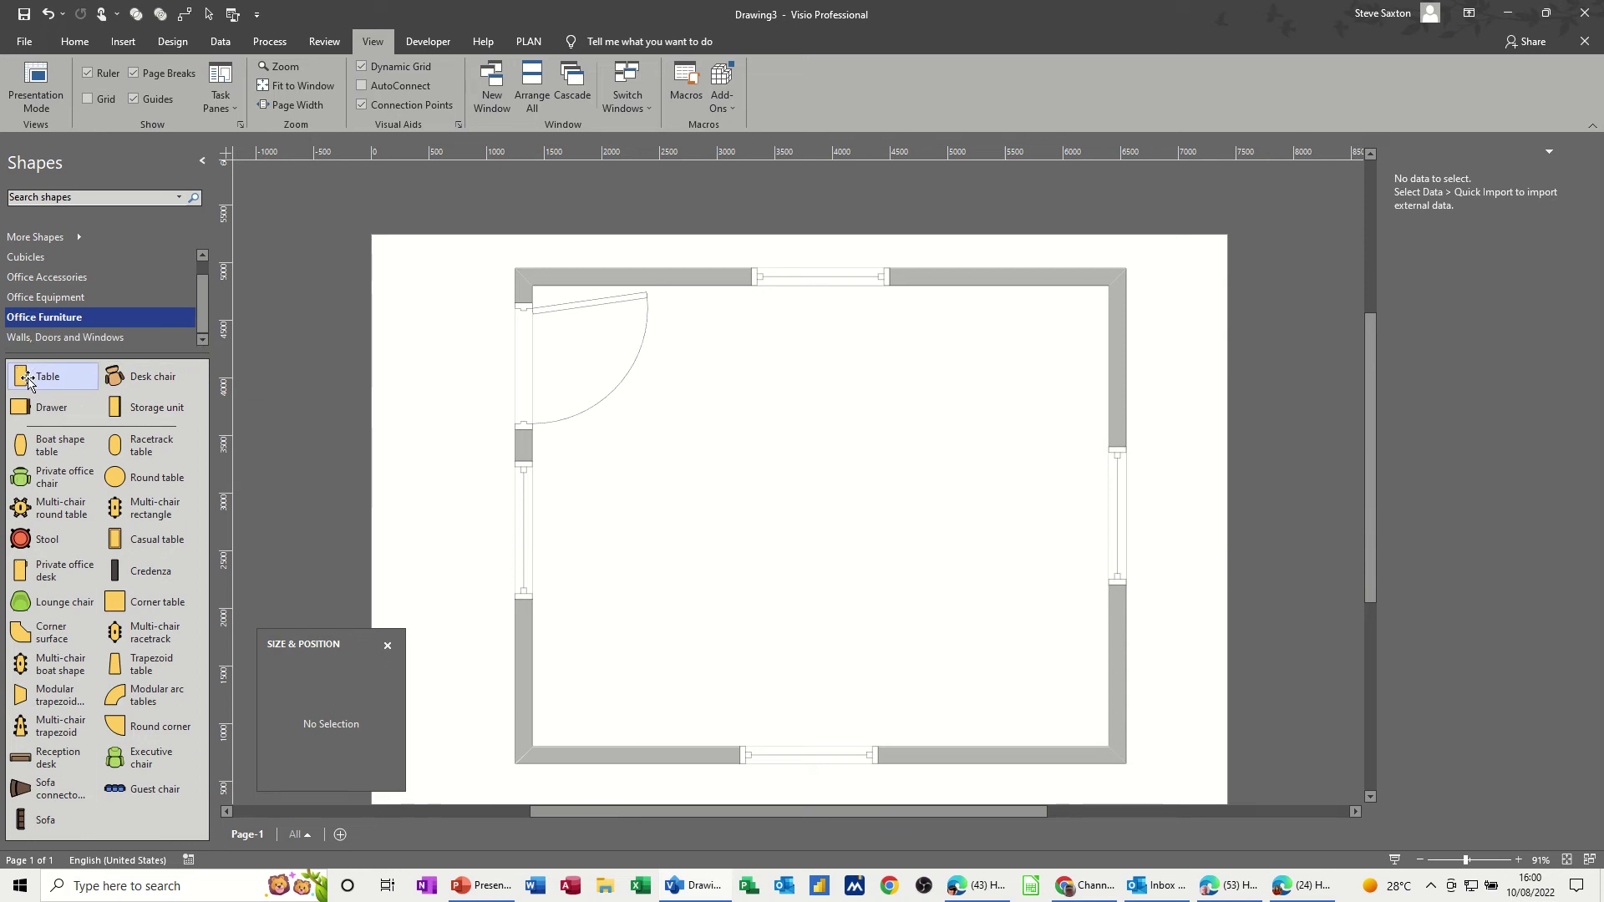
drag(27, 380, 700, 516)
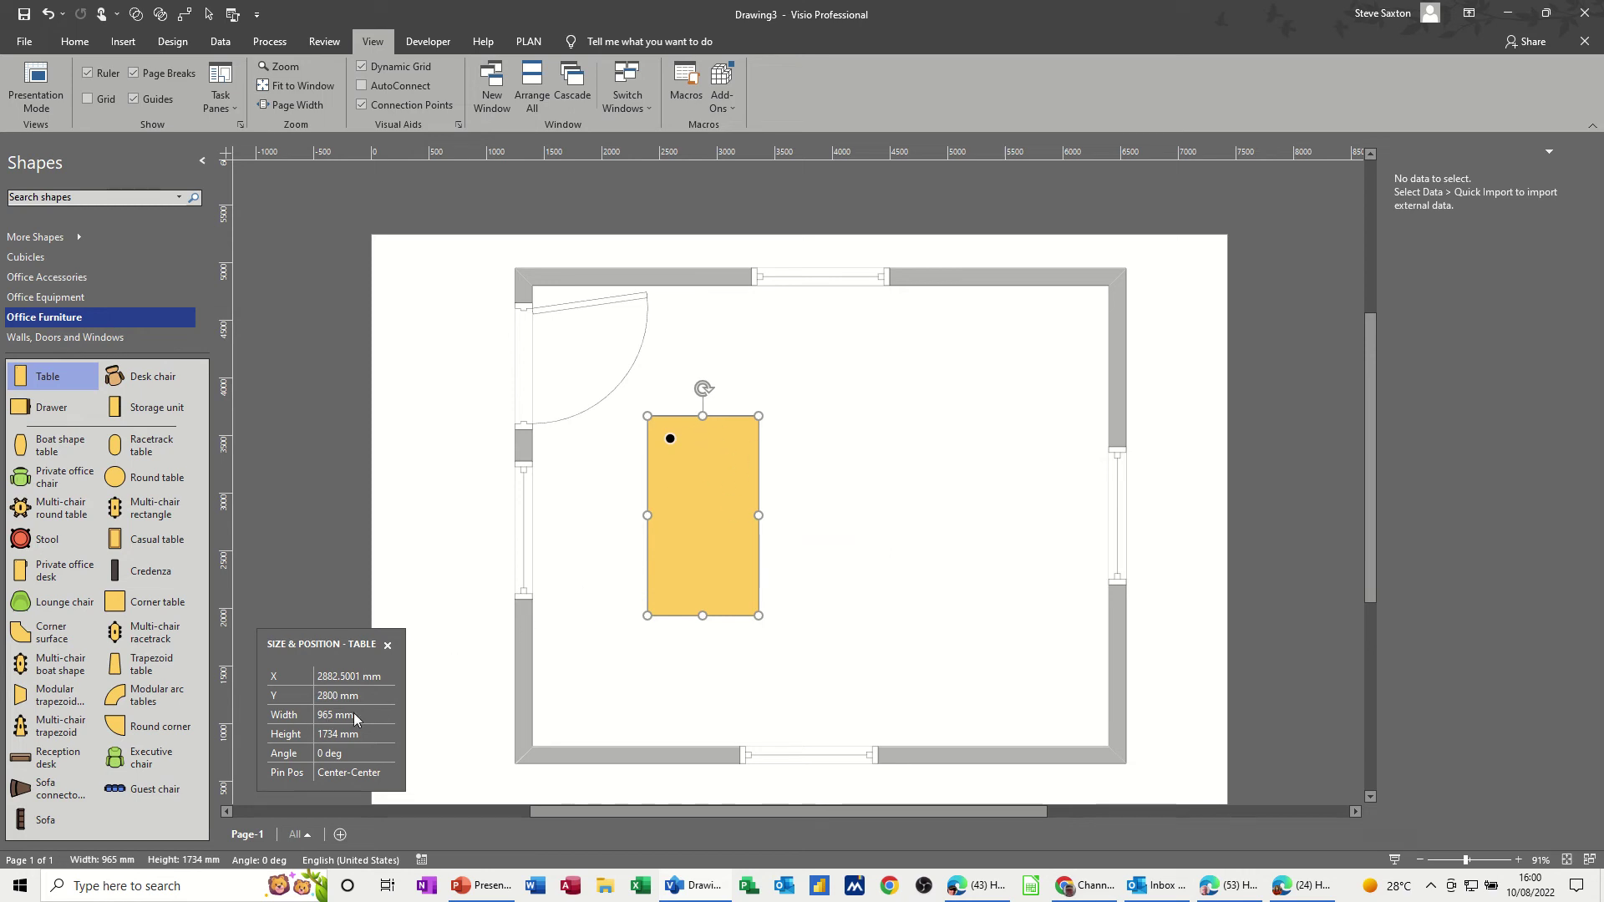
click(327, 718)
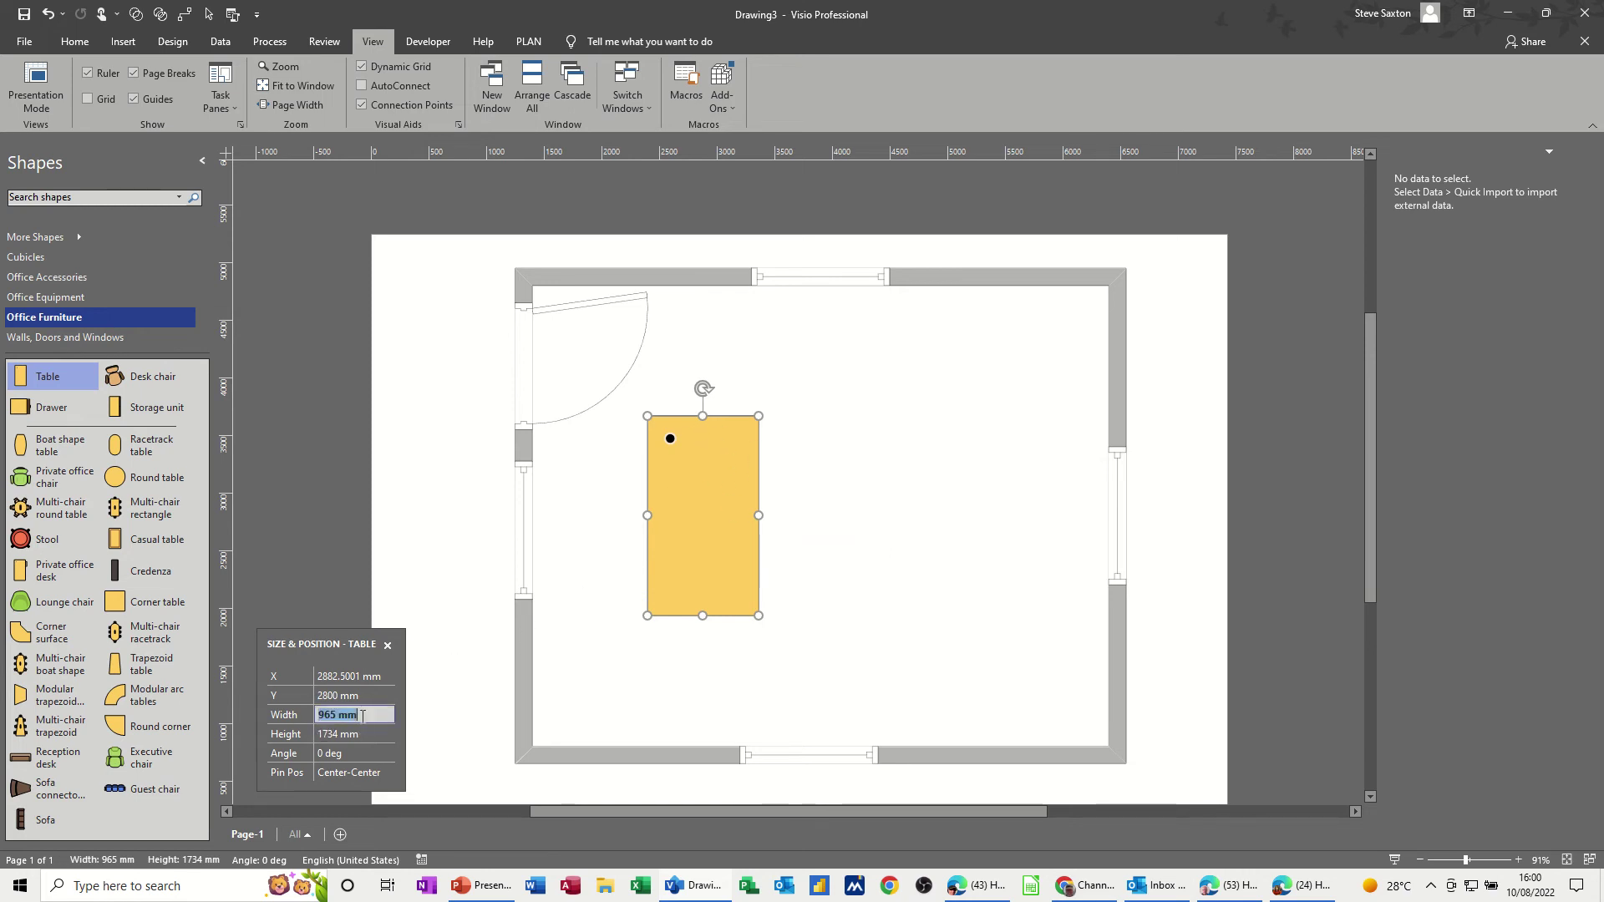
text(6)
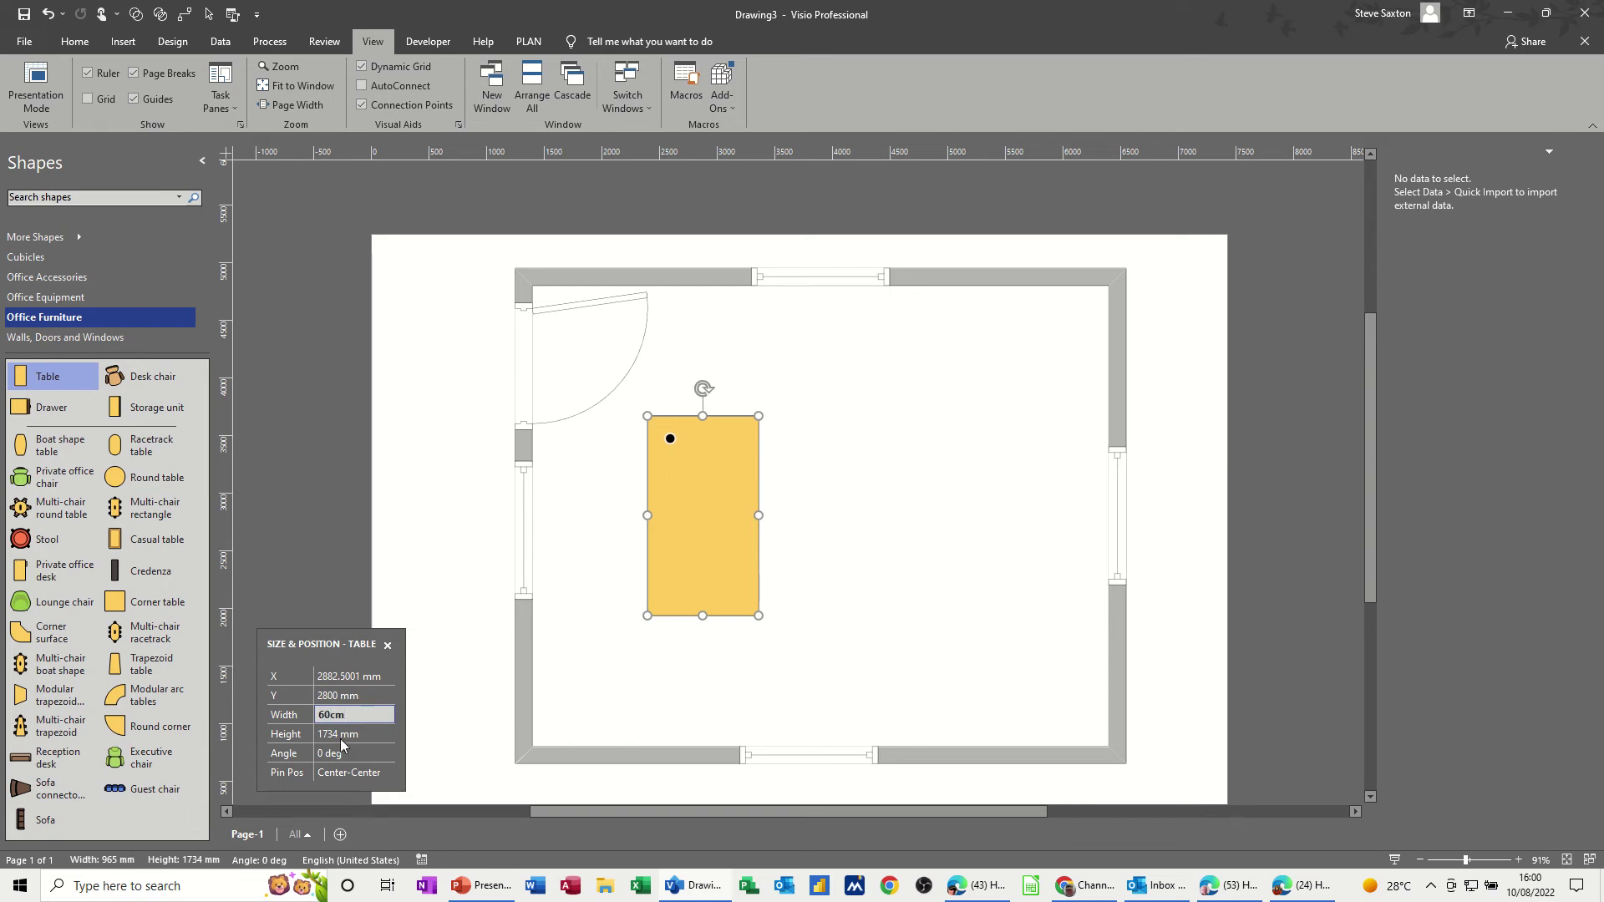
text(0 cm)
key(Tab)
text(12)
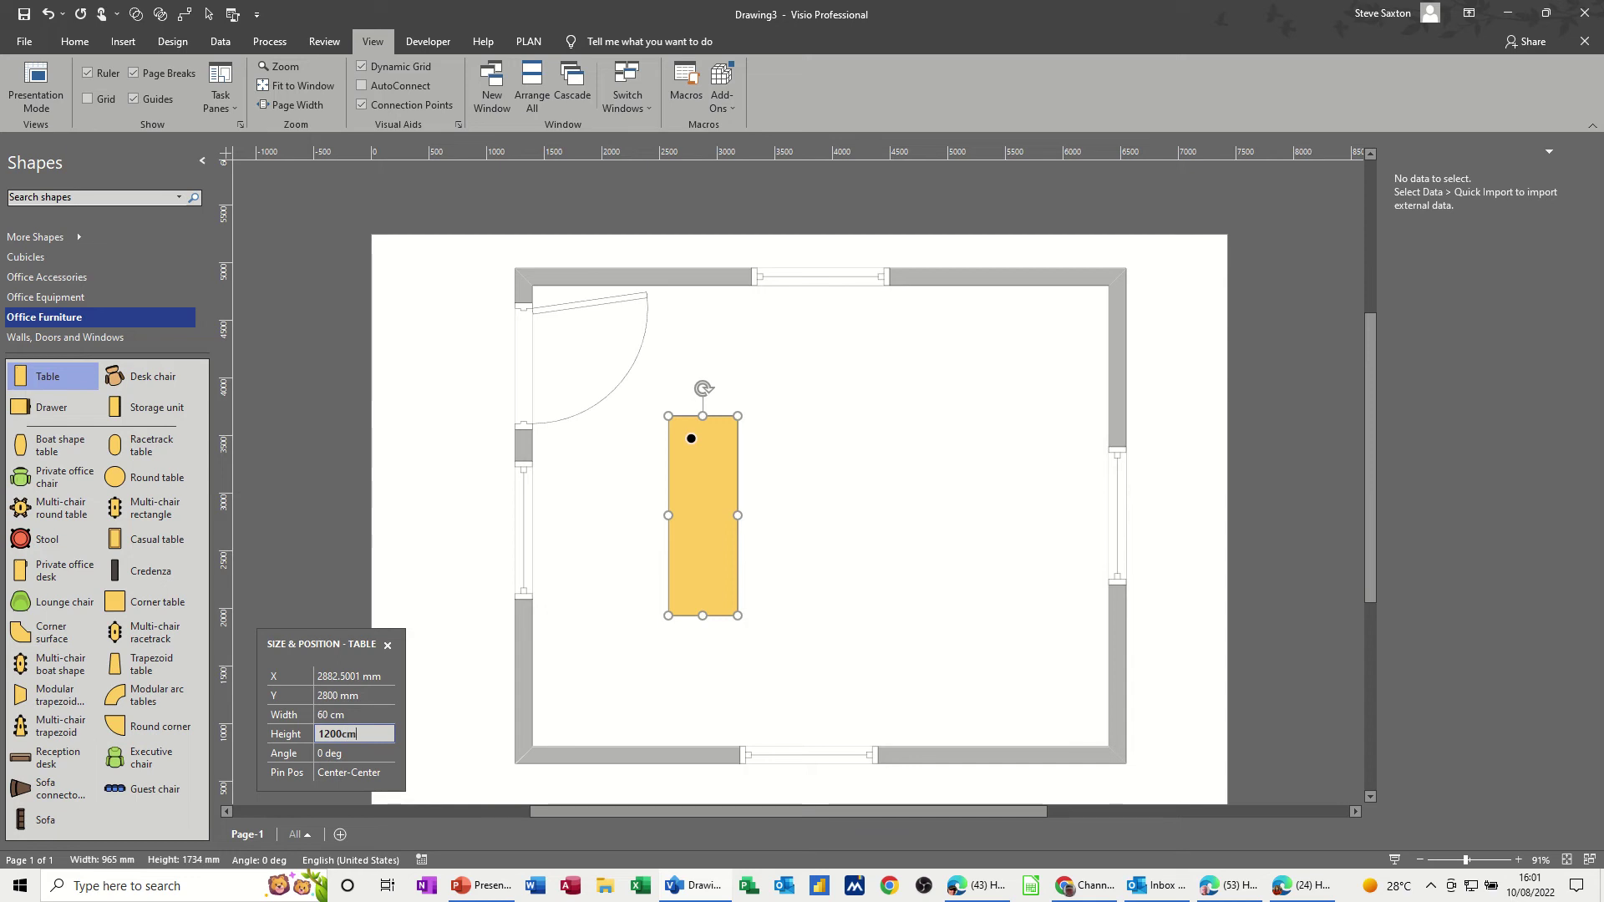
text(00cm)
click(433, 569)
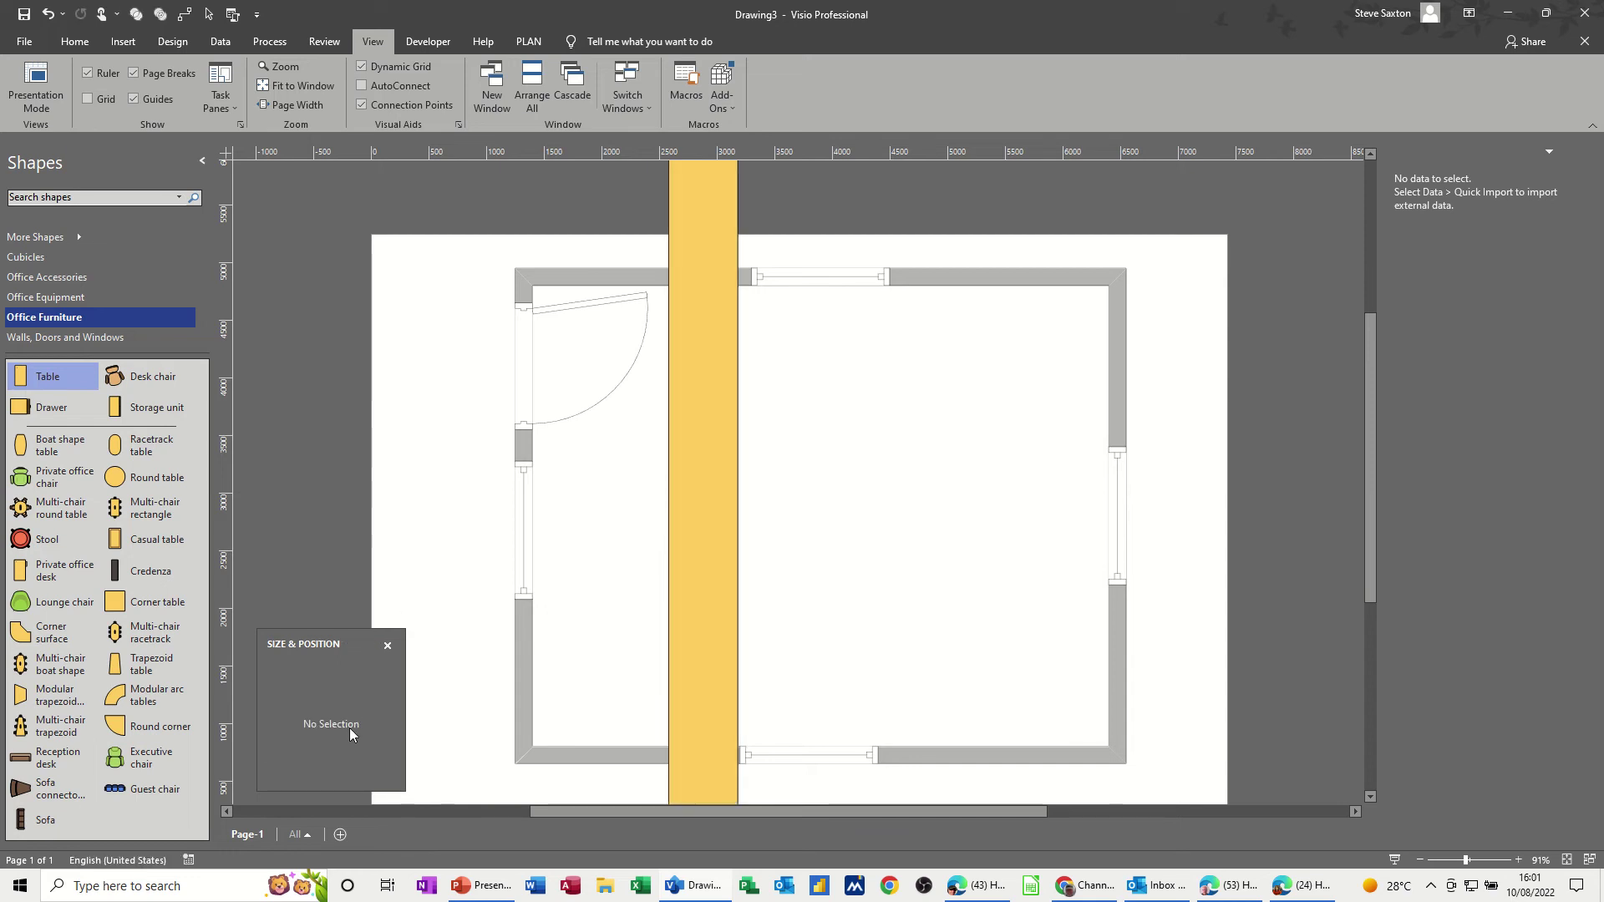
Step: Correct the oversized table's height to 120 cm
click(701, 562)
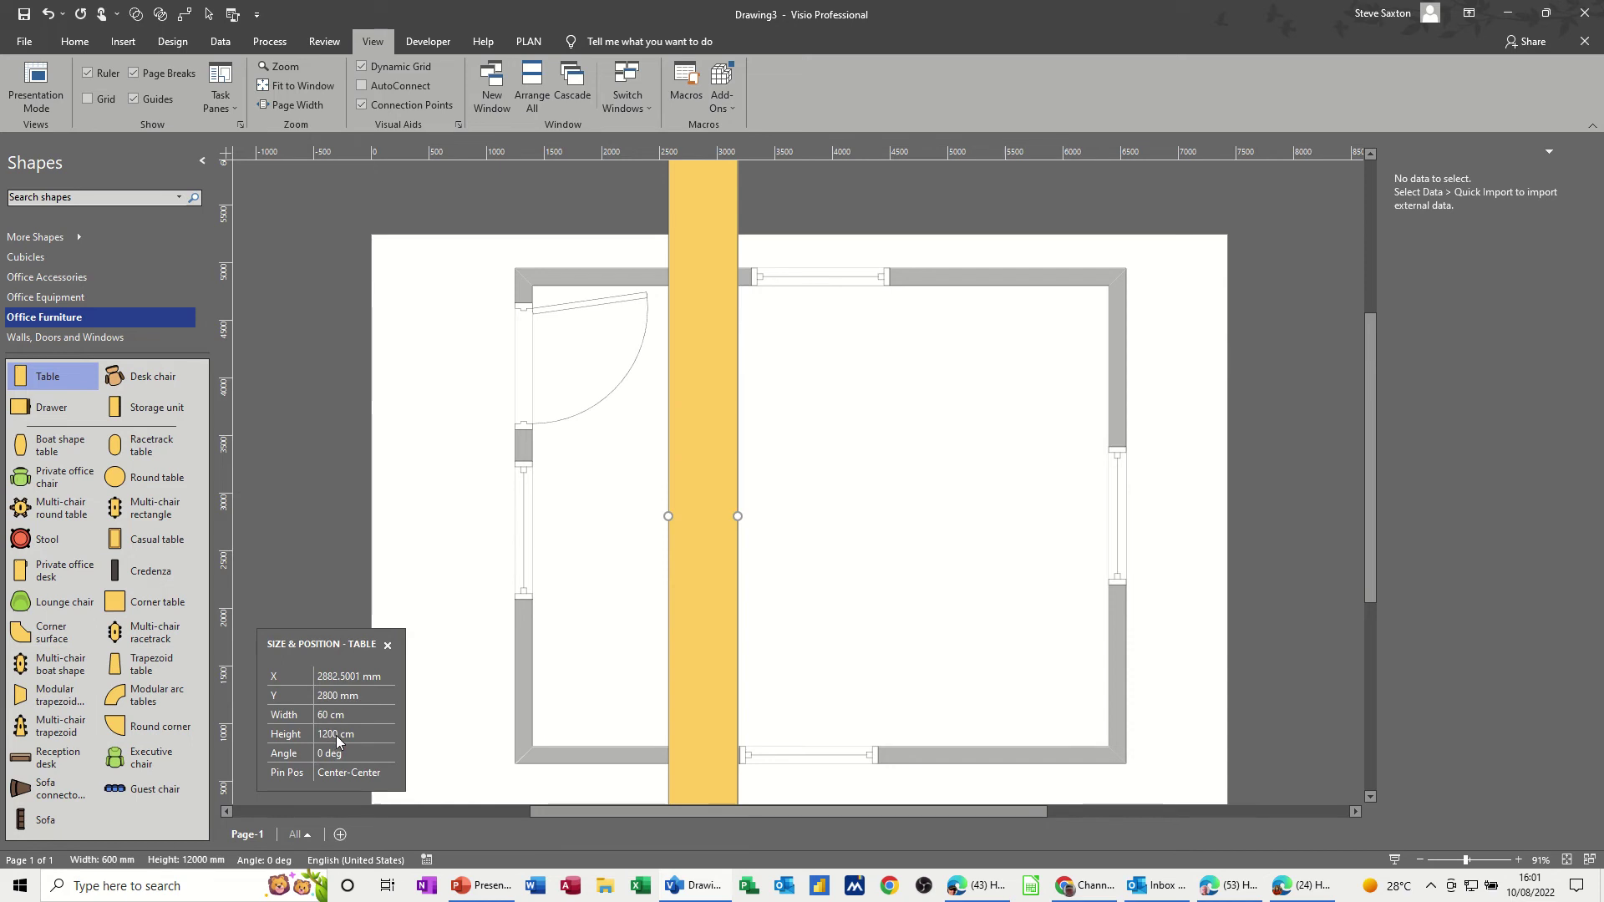
click(350, 735)
click(342, 735)
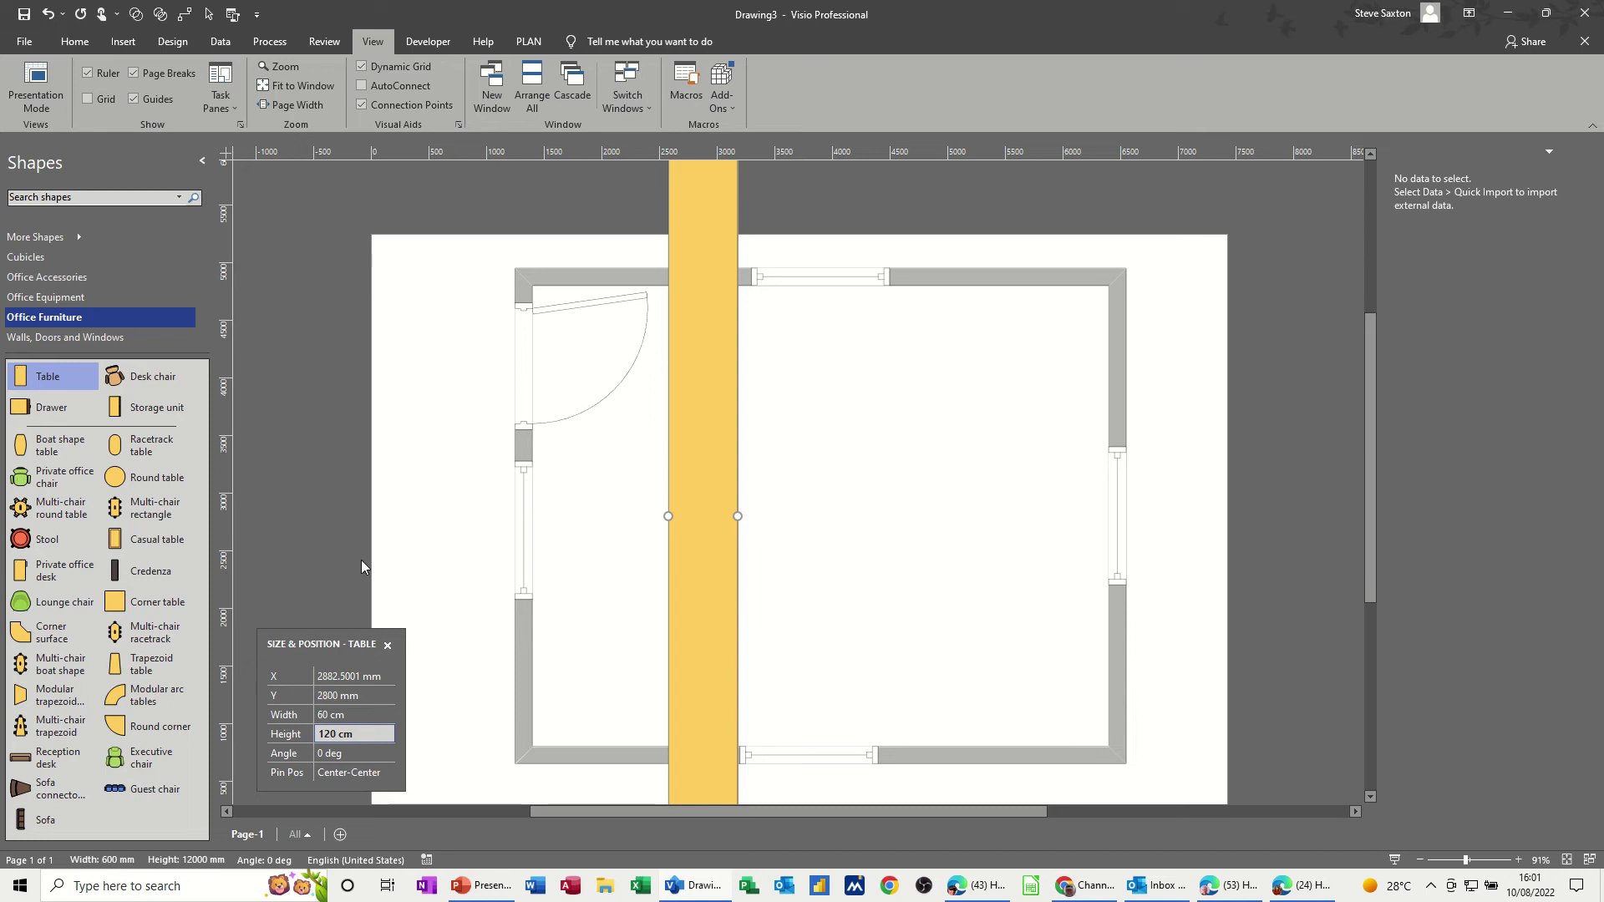
key(Return)
click(436, 565)
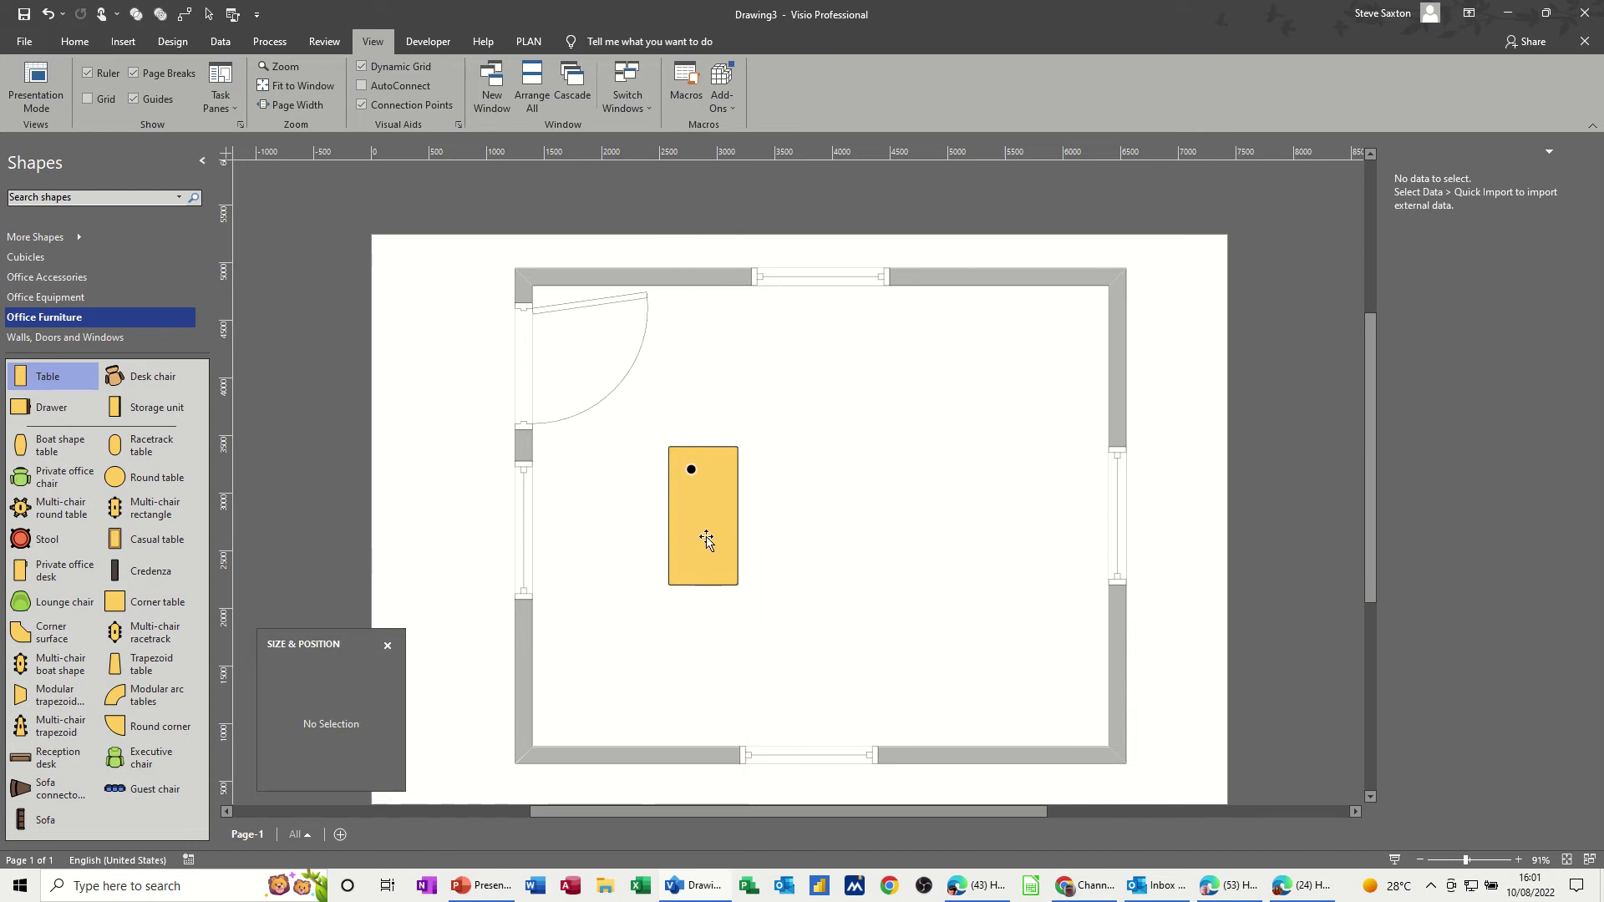
Step: Move the table lower left, rotate it to -90°, and set a rotated desk chair below it
drag(707, 539, 626, 668)
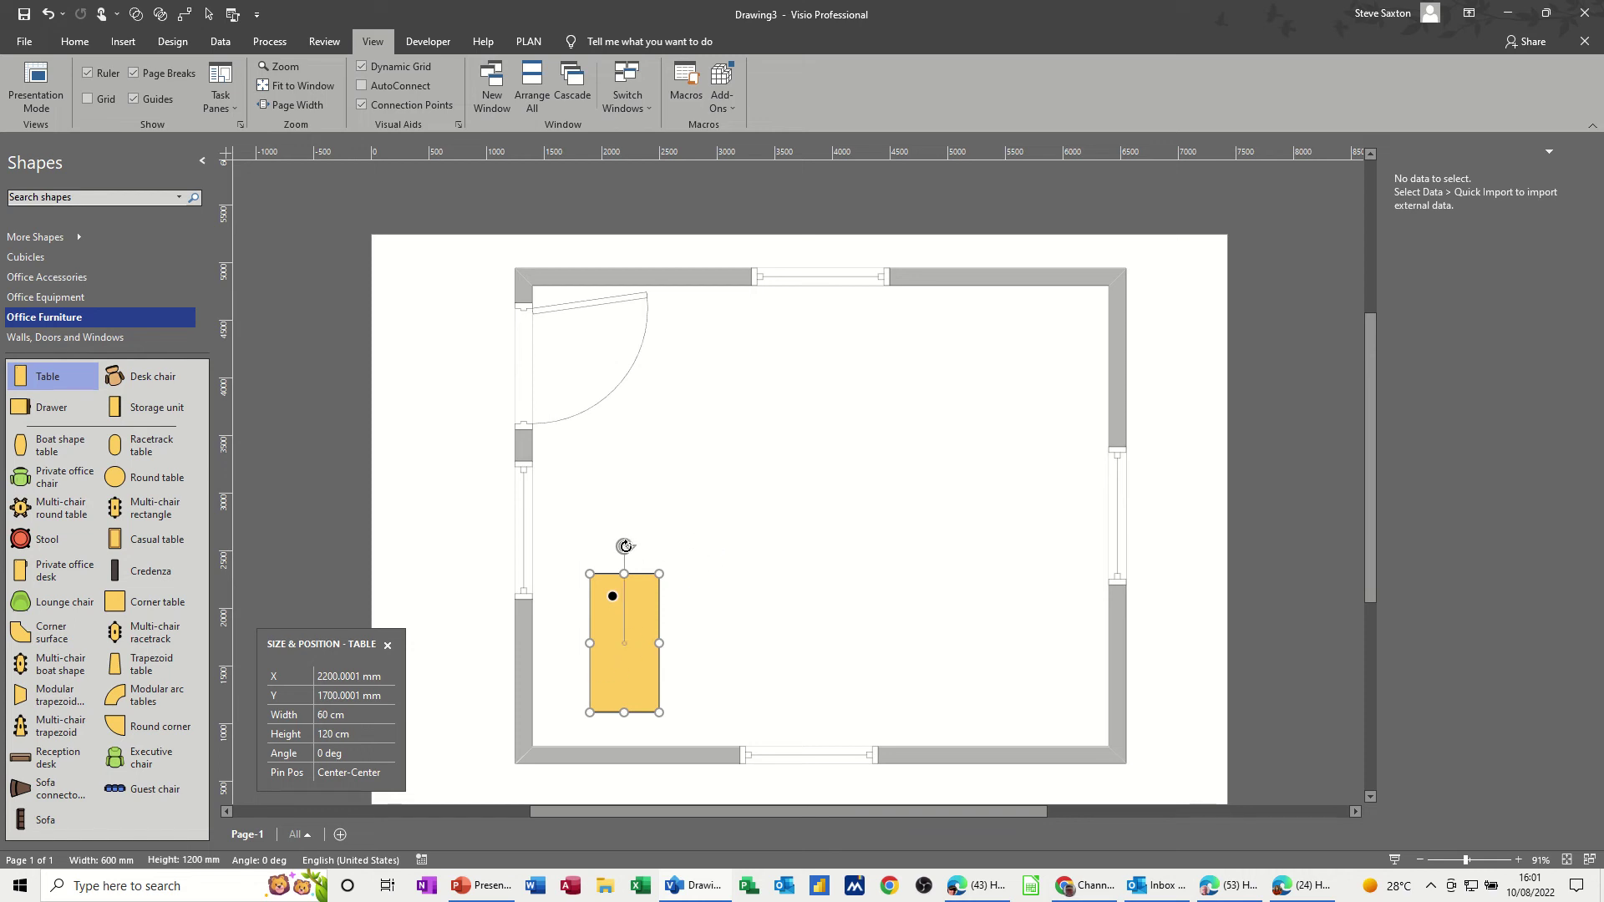
drag(626, 546, 649, 619)
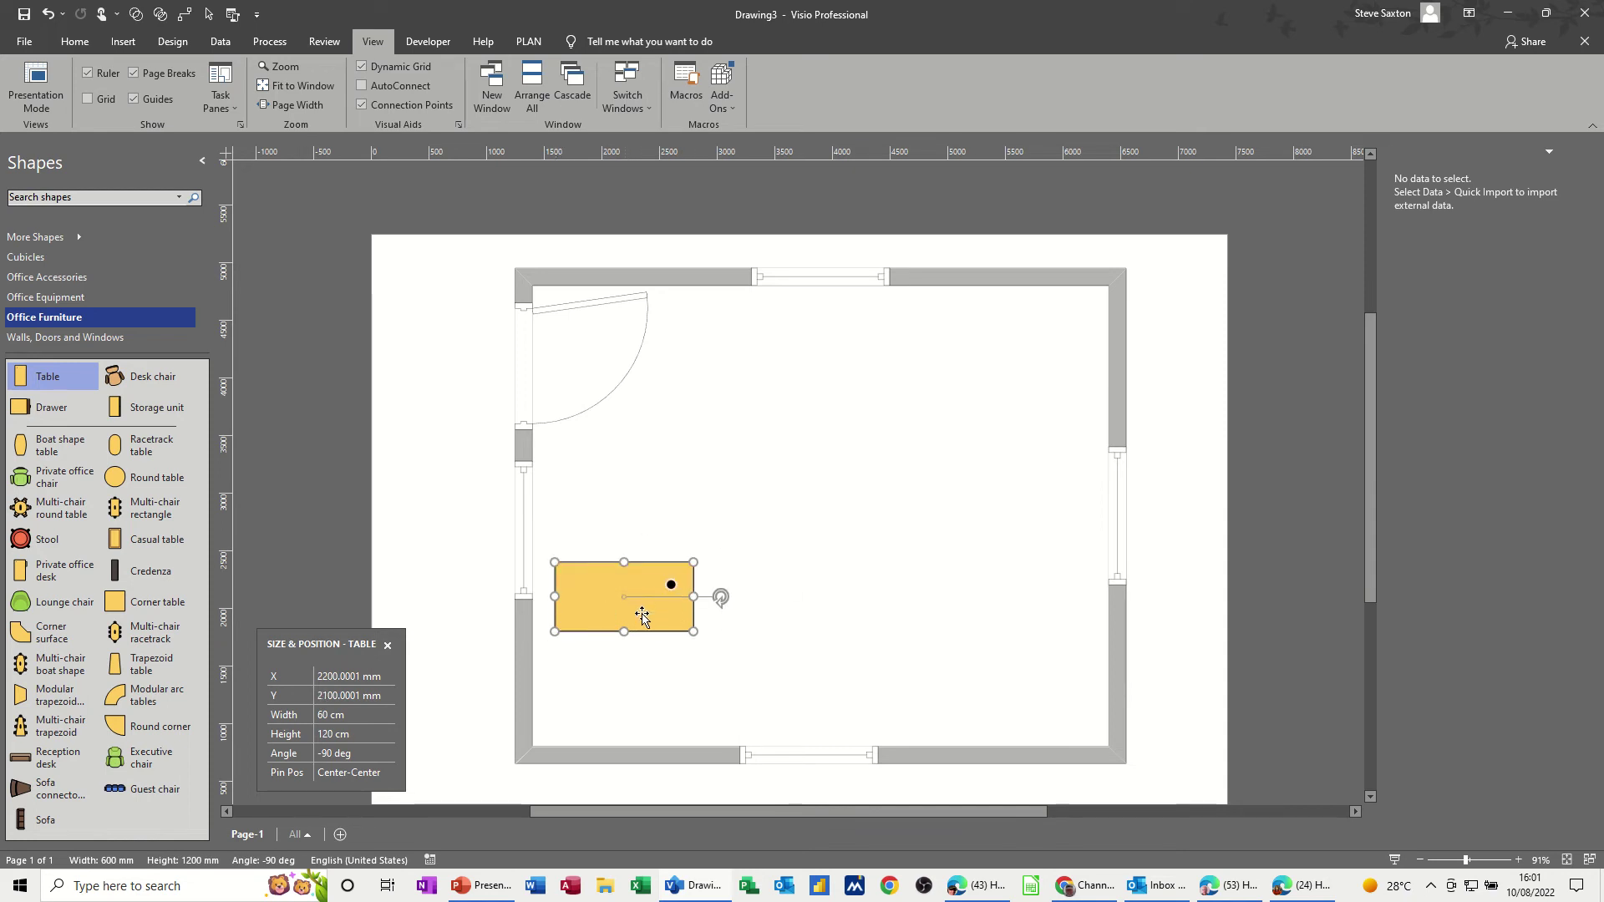
drag(139, 377, 602, 678)
drag(602, 624, 628, 664)
Step: Deselect the table and desk chair and show the Office Equipment stencil
click(719, 628)
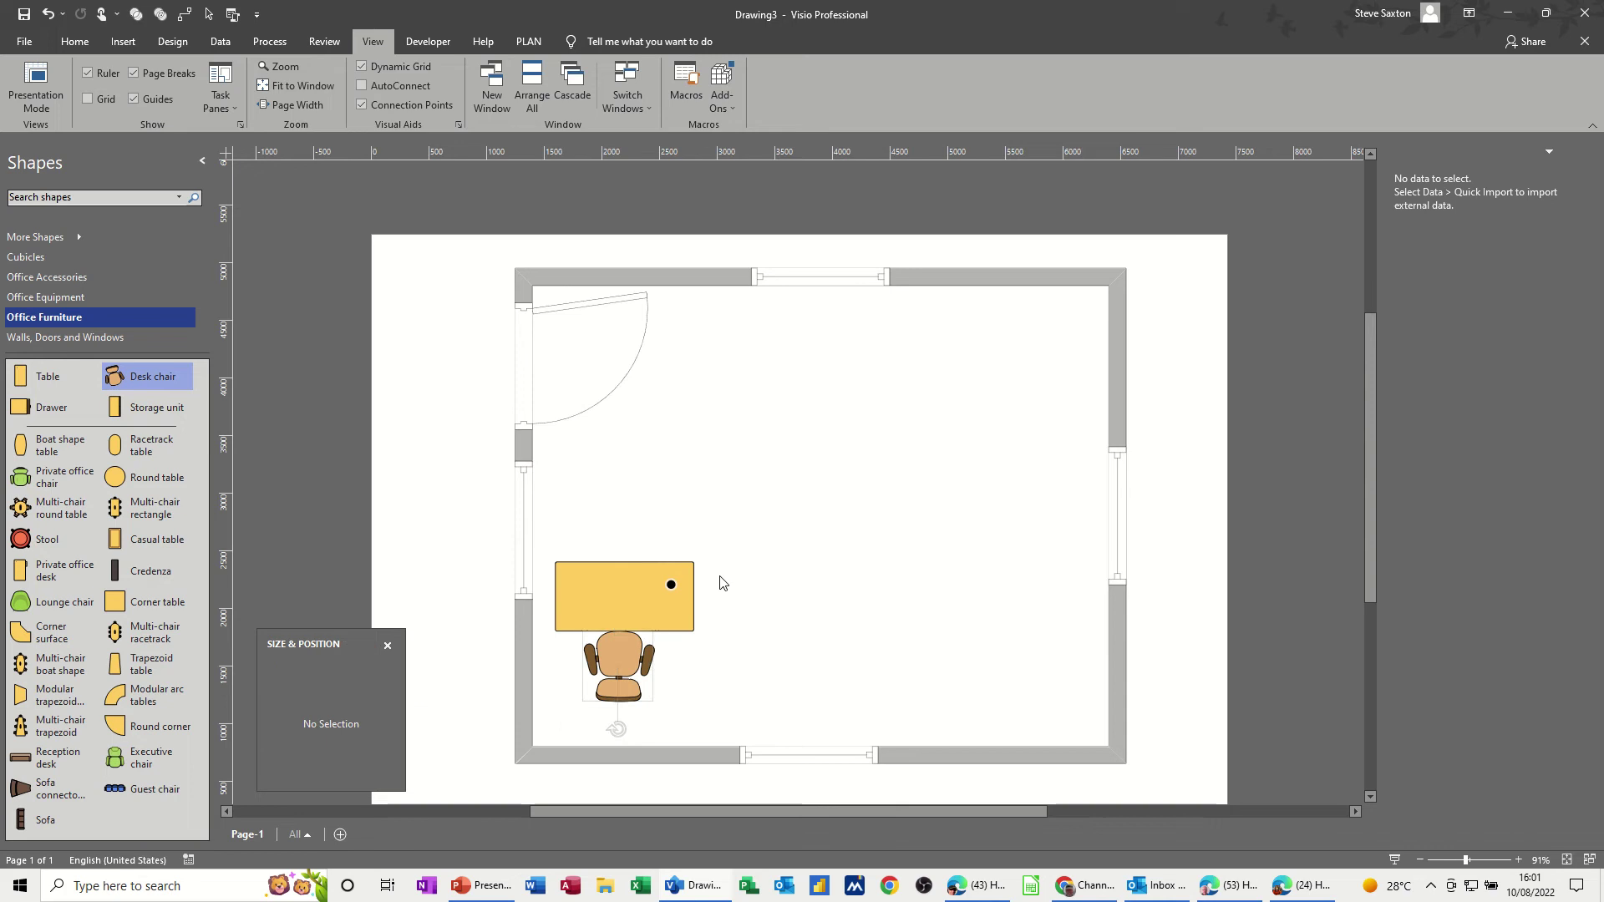
click(583, 588)
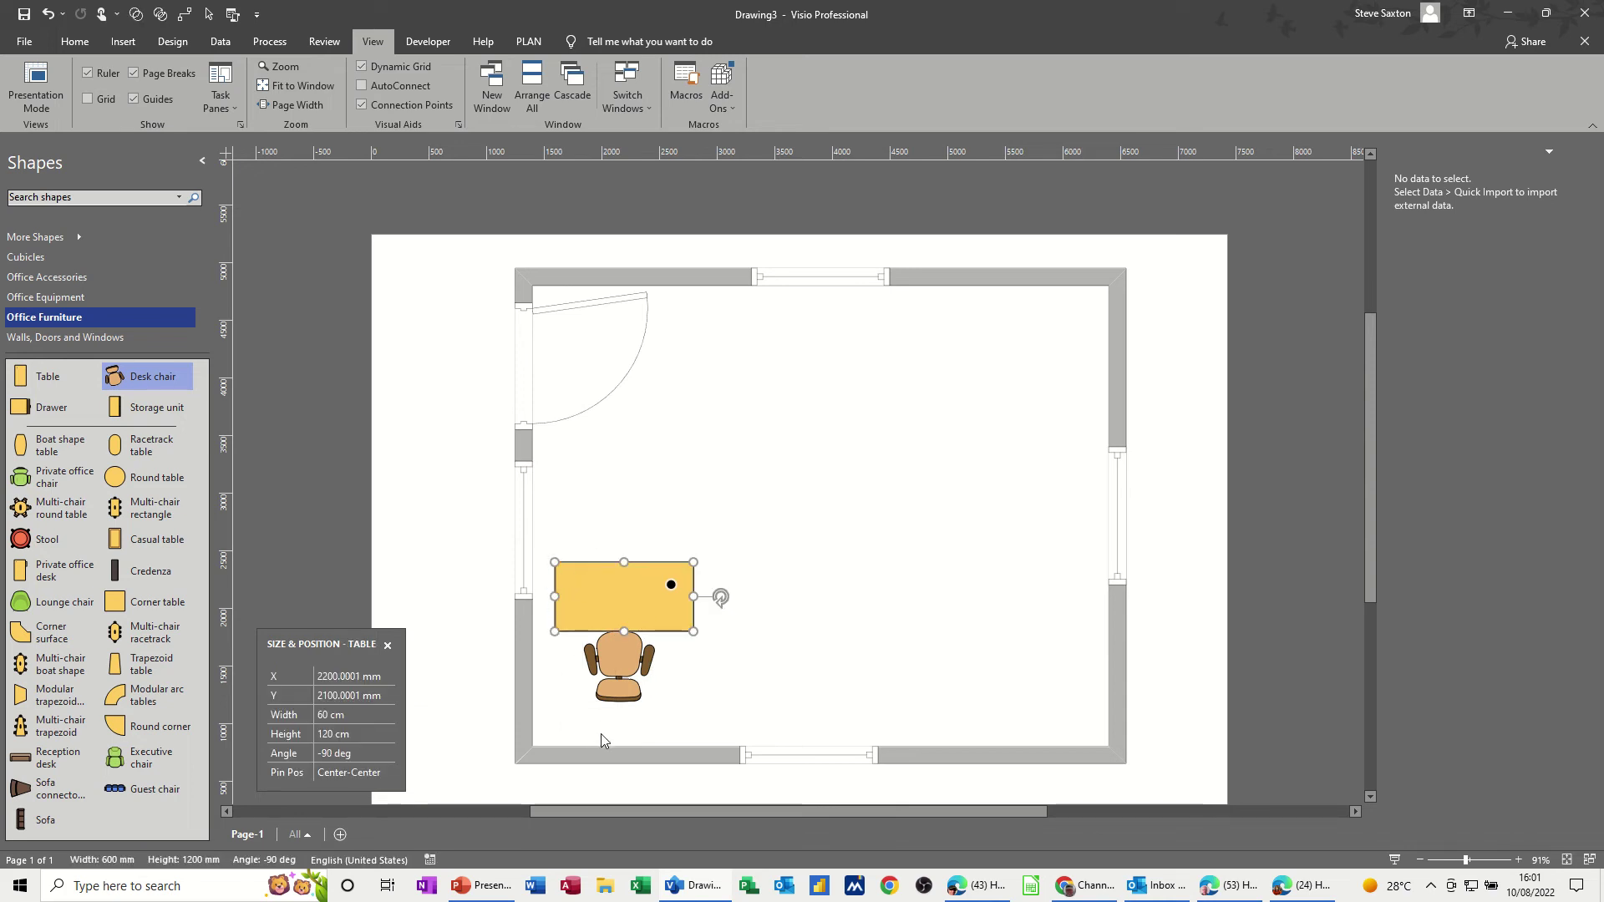
shift+click(616, 665)
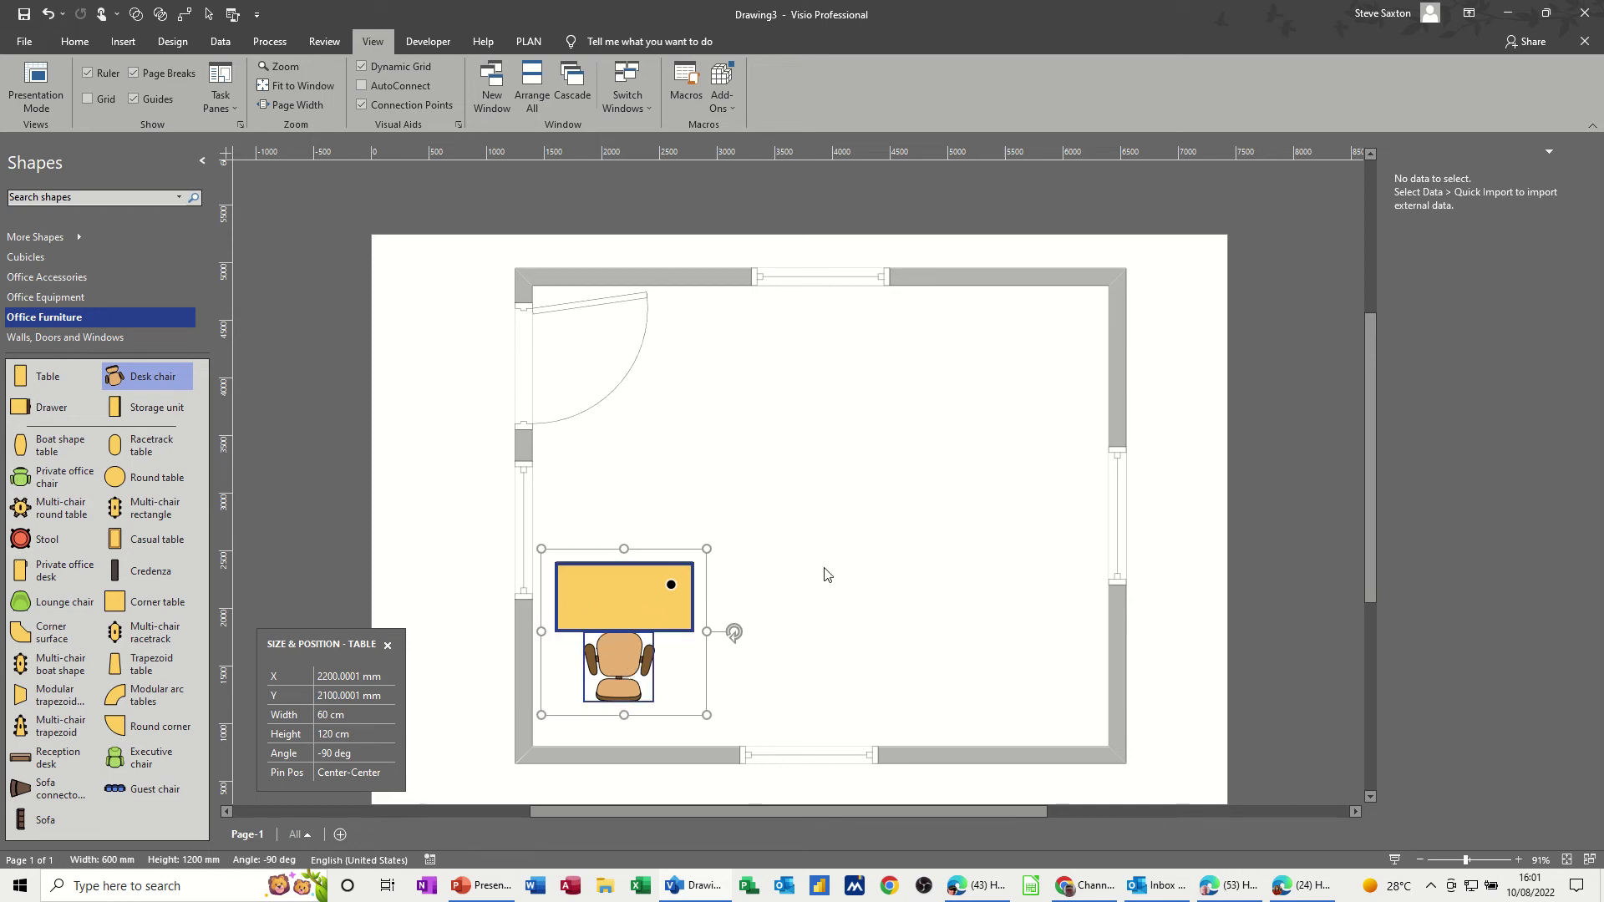
click(756, 608)
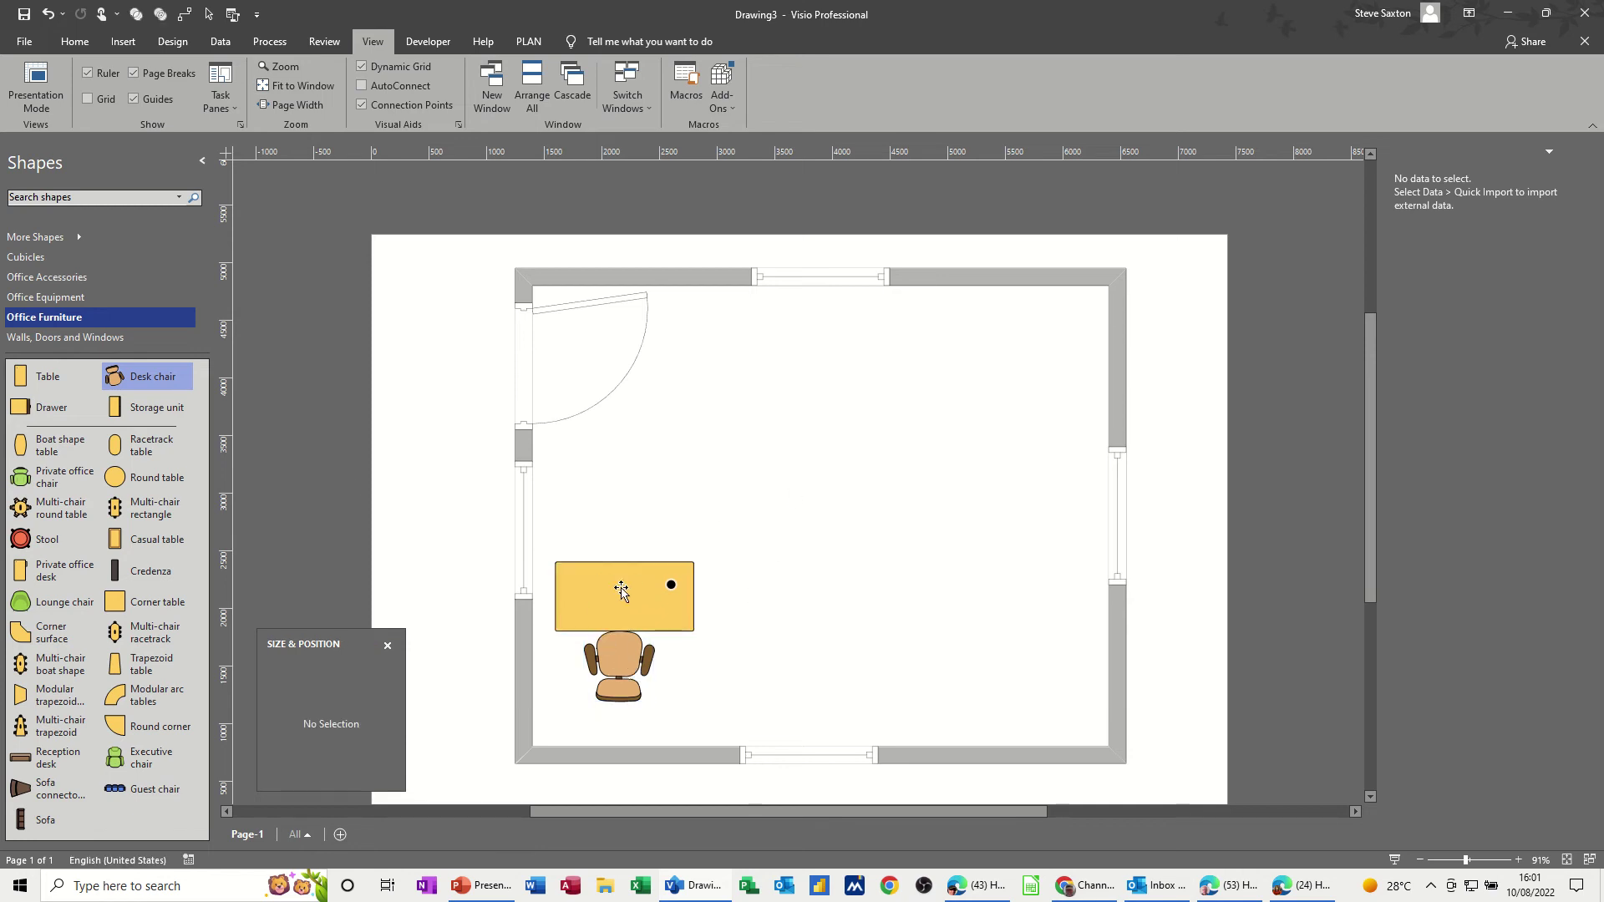
click(54, 299)
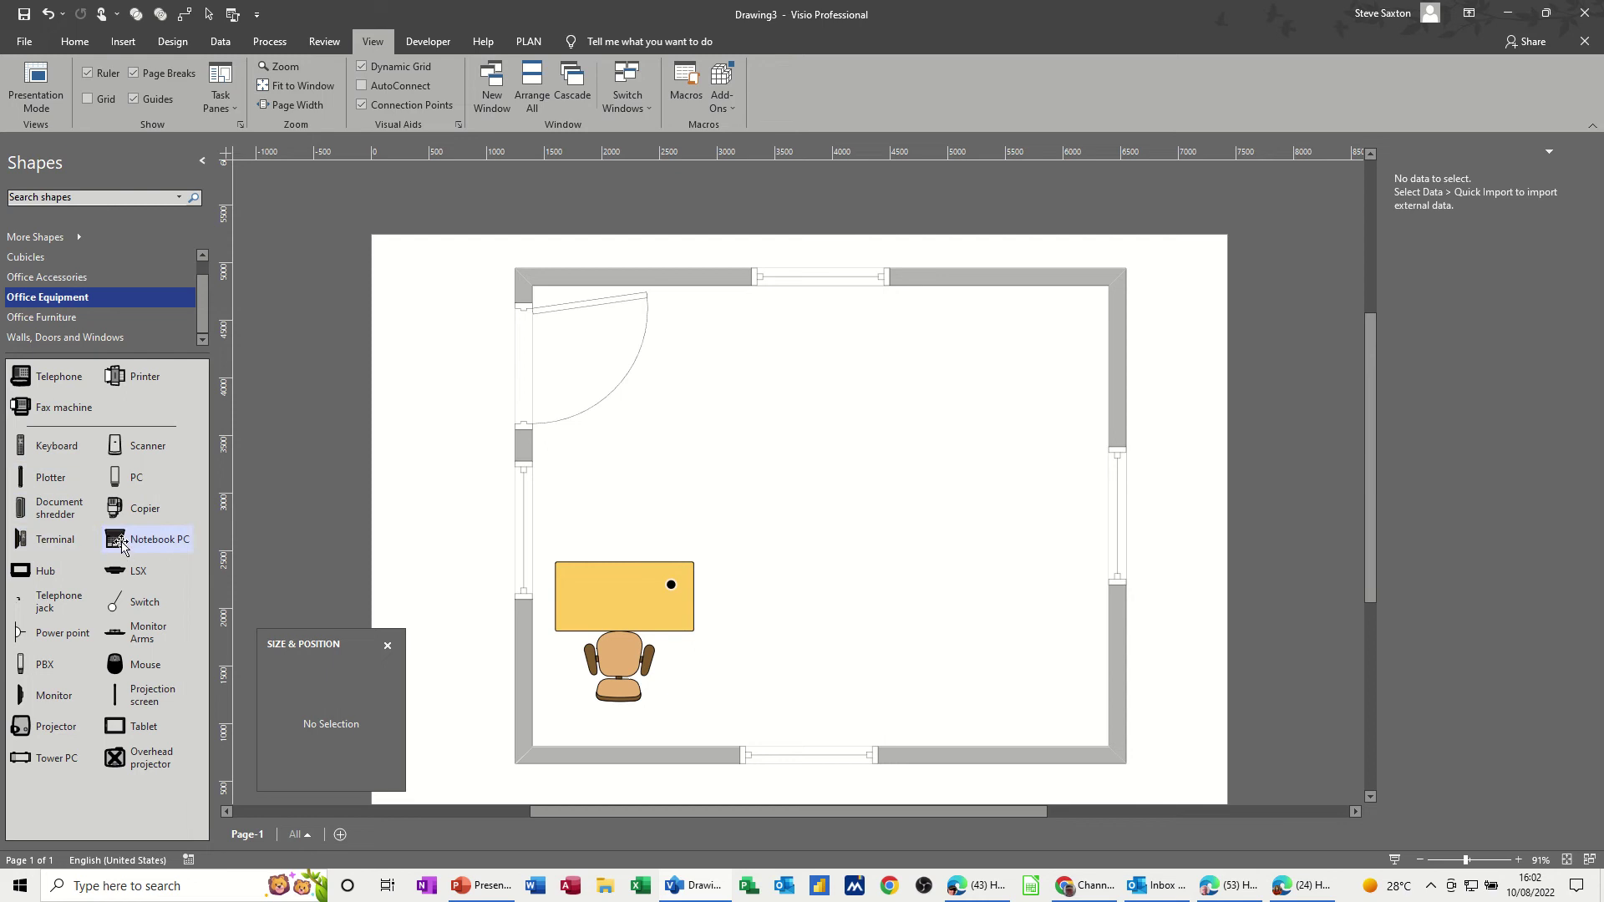
Step: Put a Notebook PC mid-desk and a searched-for Telephone on the desk's top-left corner
drag(117, 541, 627, 602)
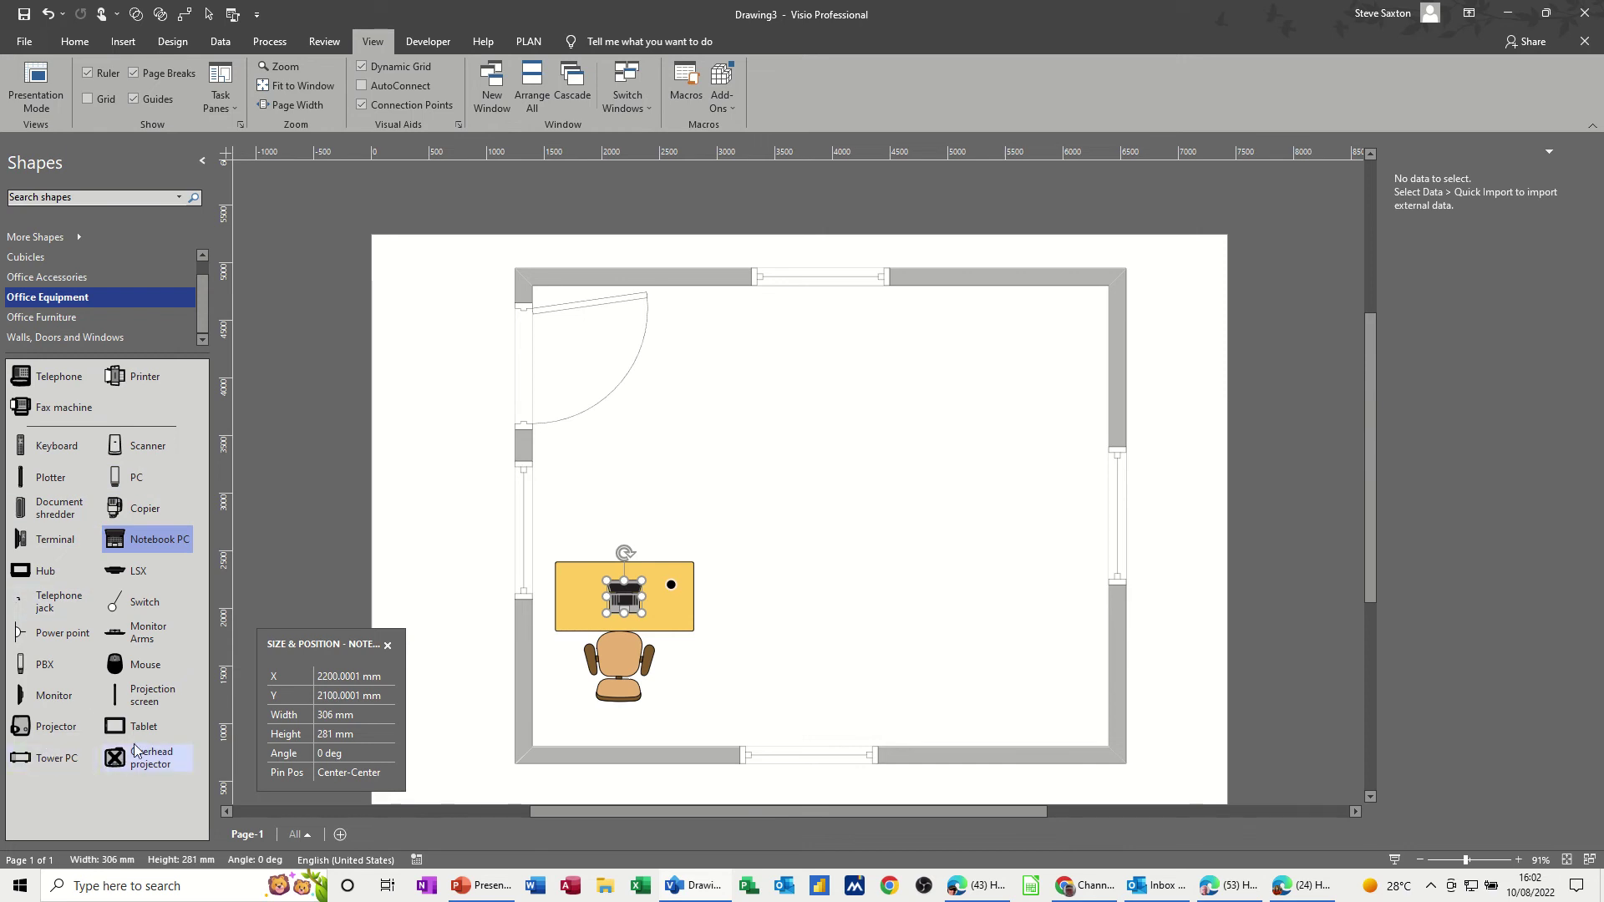
click(85, 198)
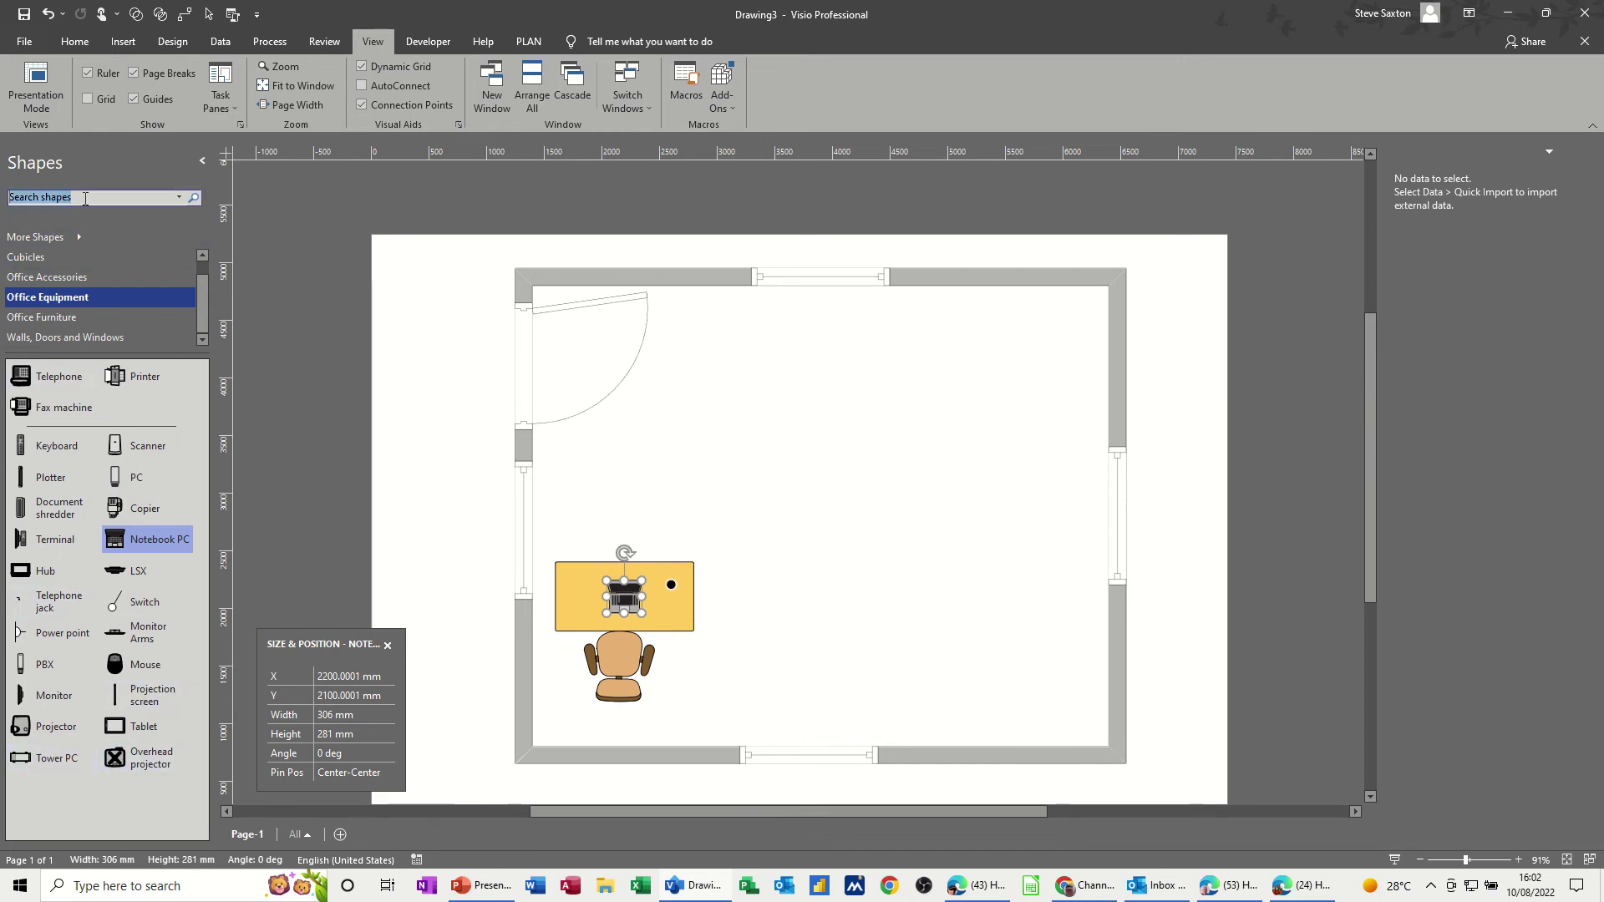
text(telephone)
key(Return)
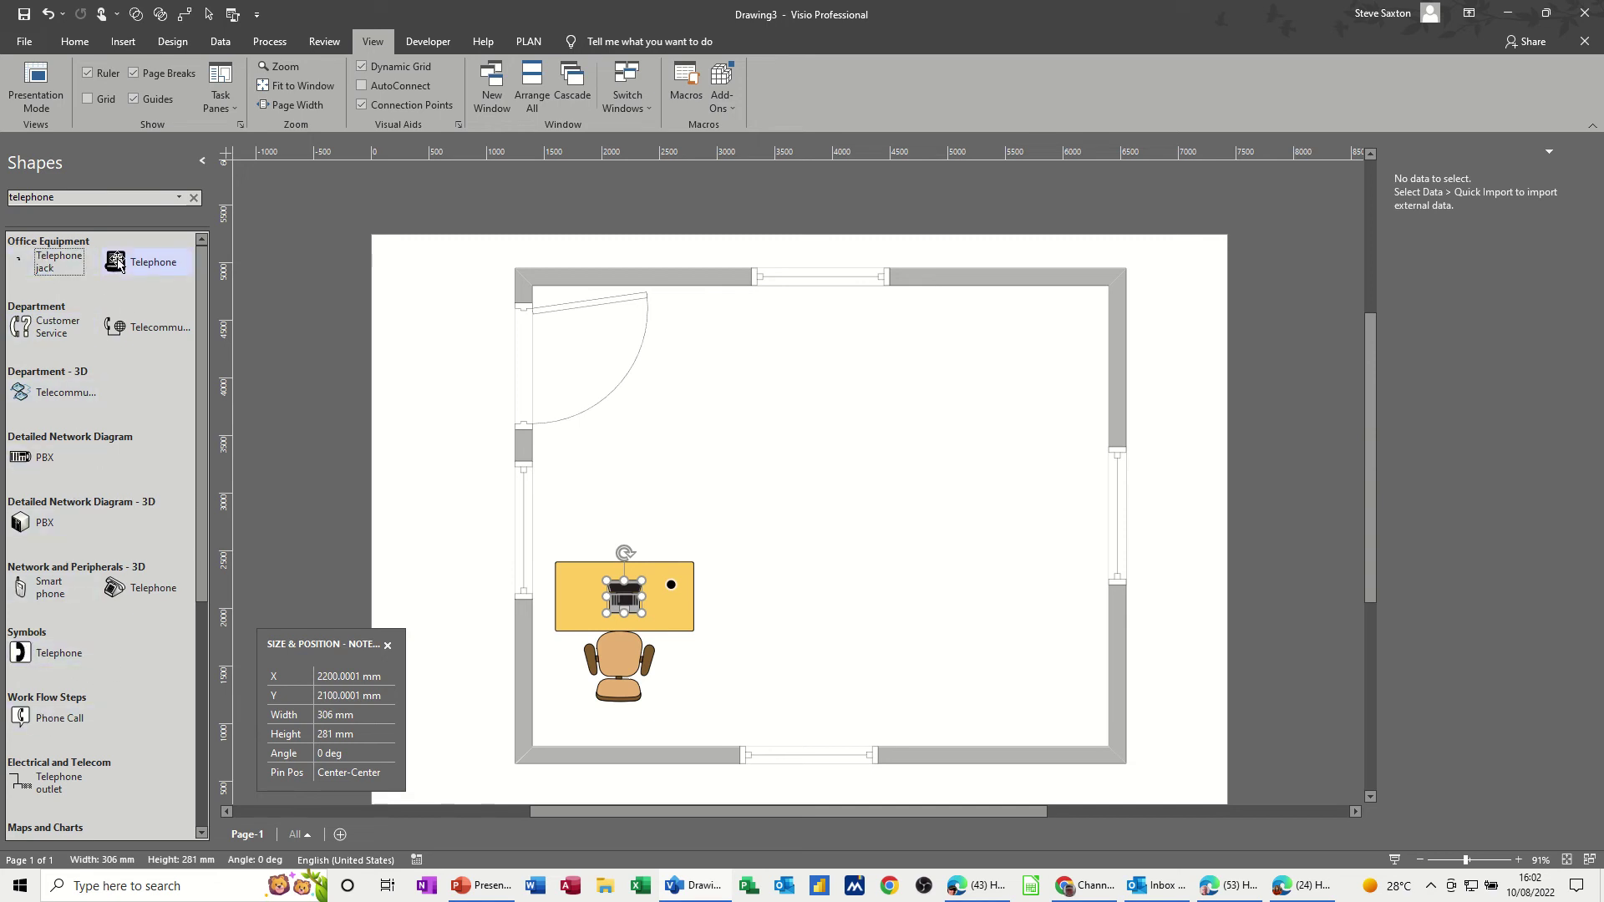
drag(143, 269, 571, 582)
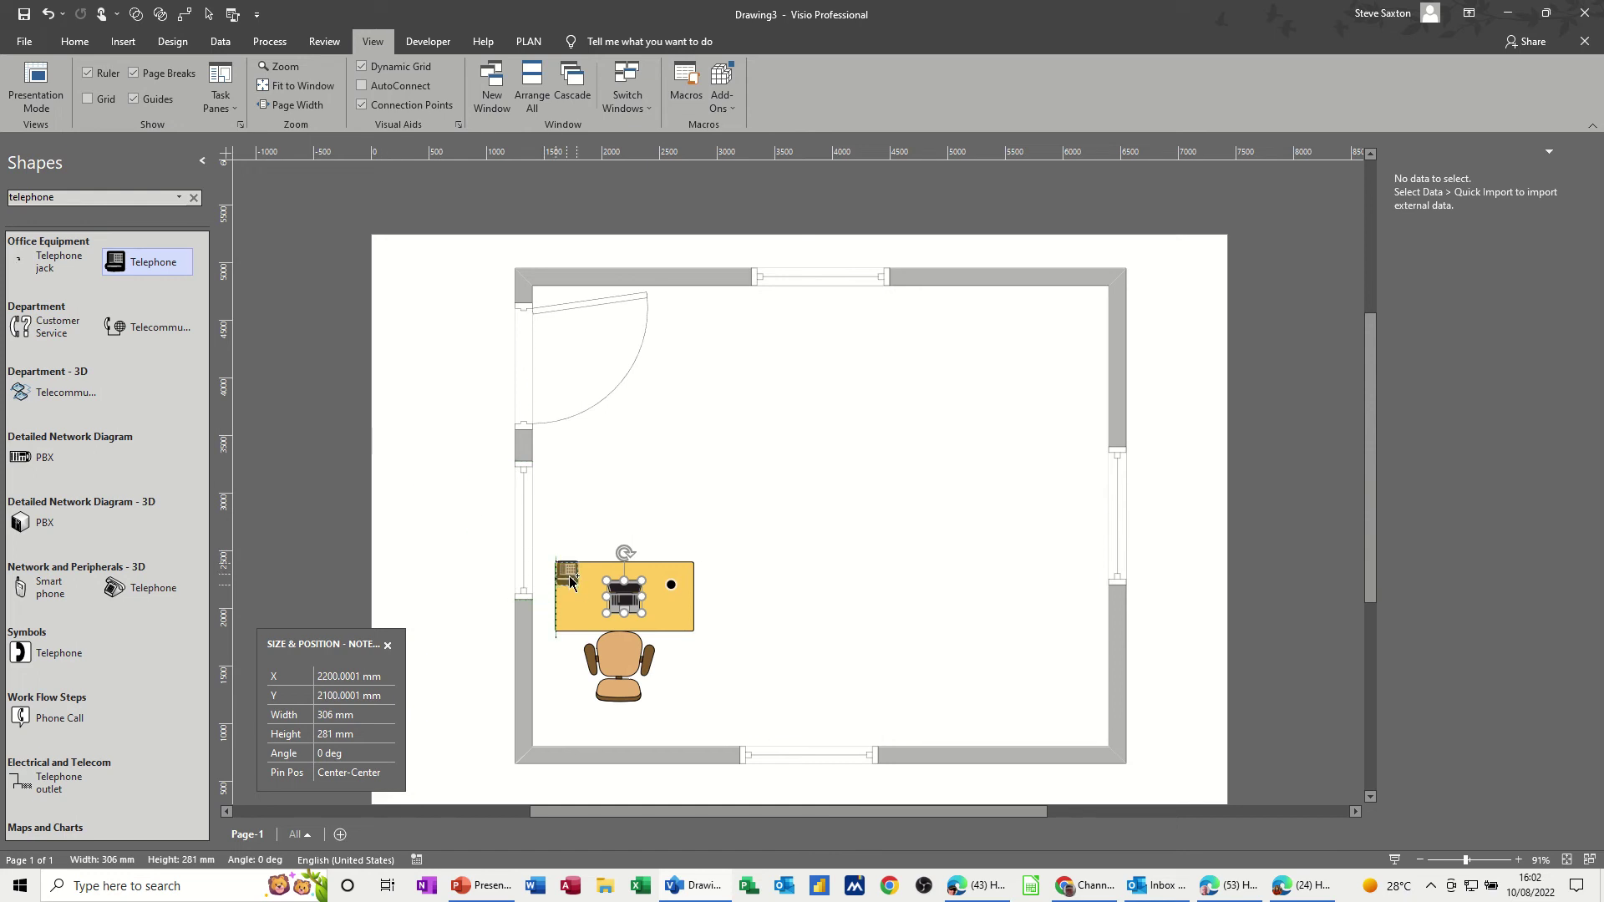
click(648, 465)
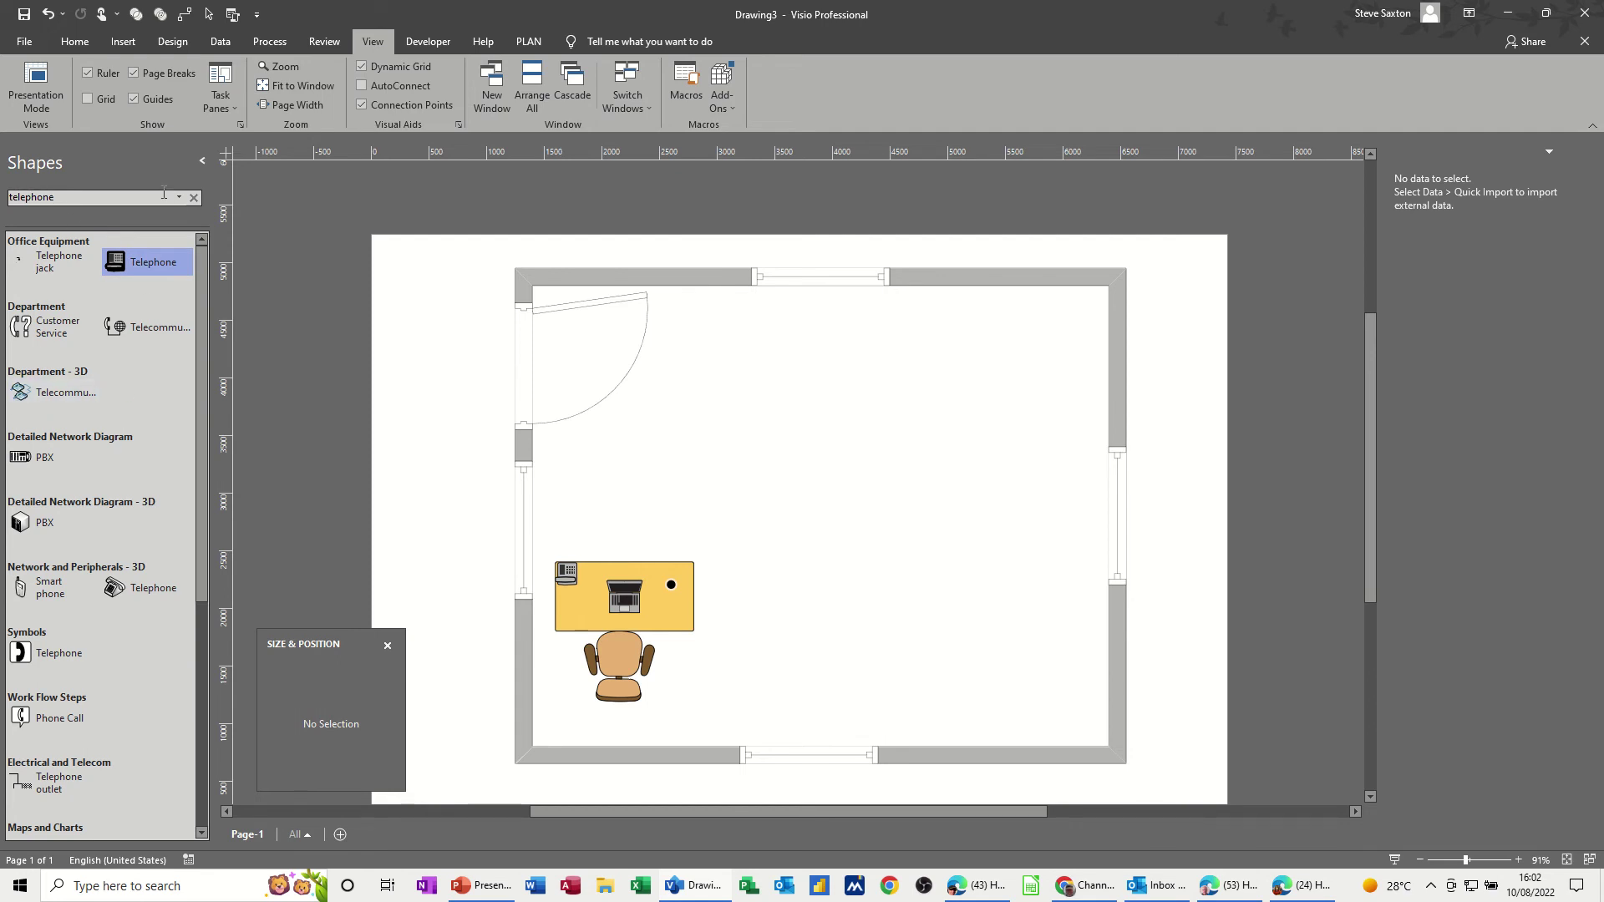
Step: Select the desk, chair, PC and telephone, group them, and nudge the group slightly up
click(192, 201)
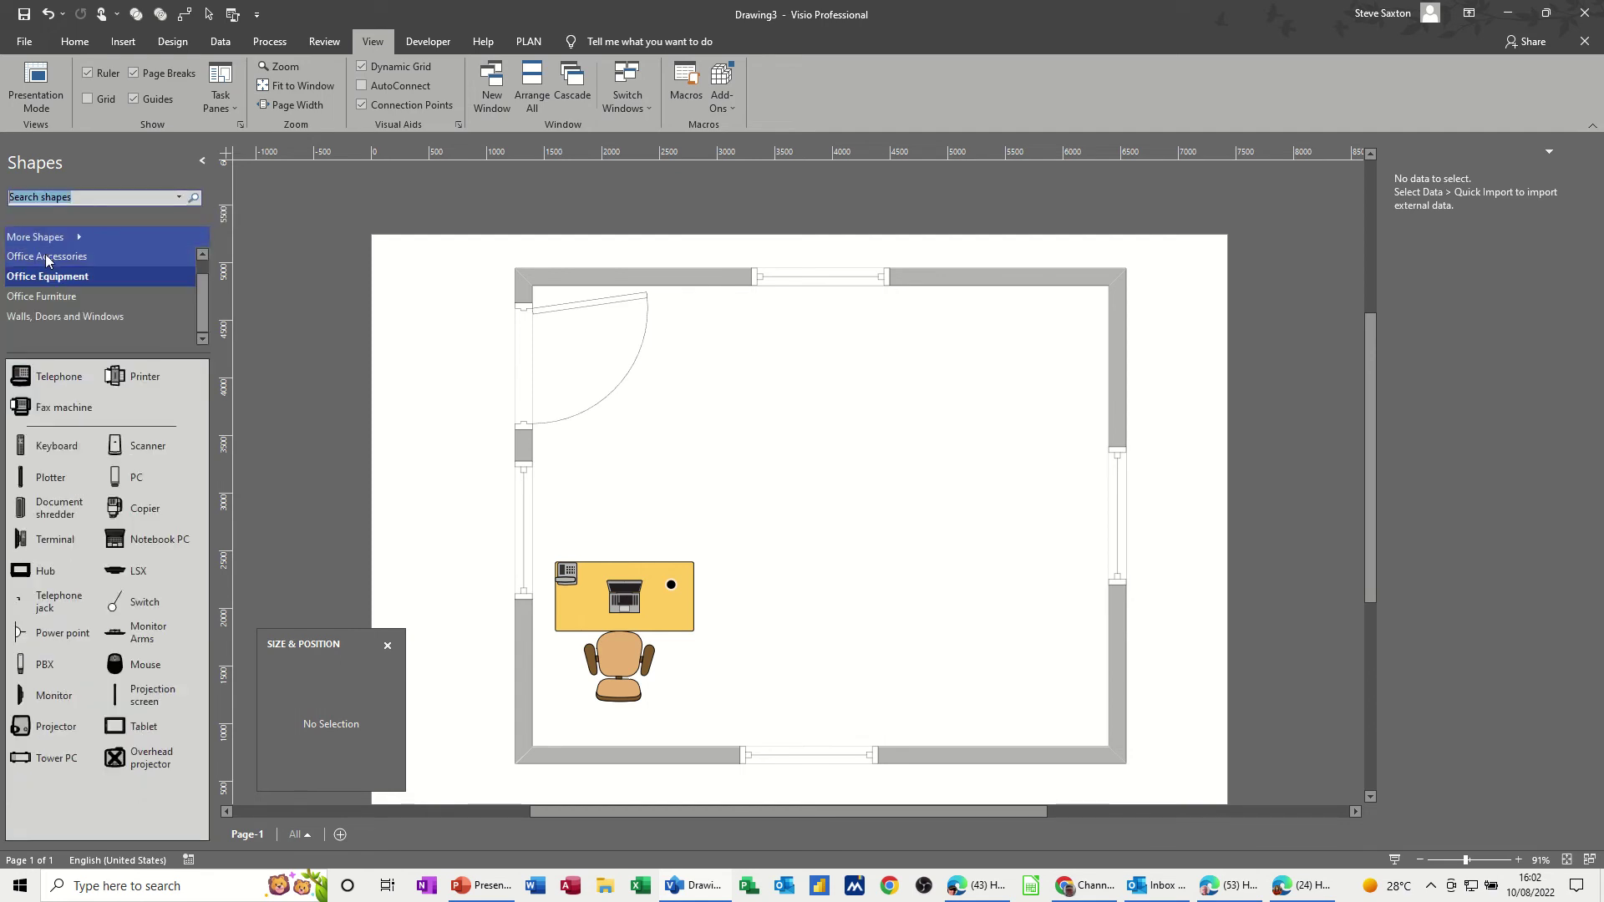
click(50, 297)
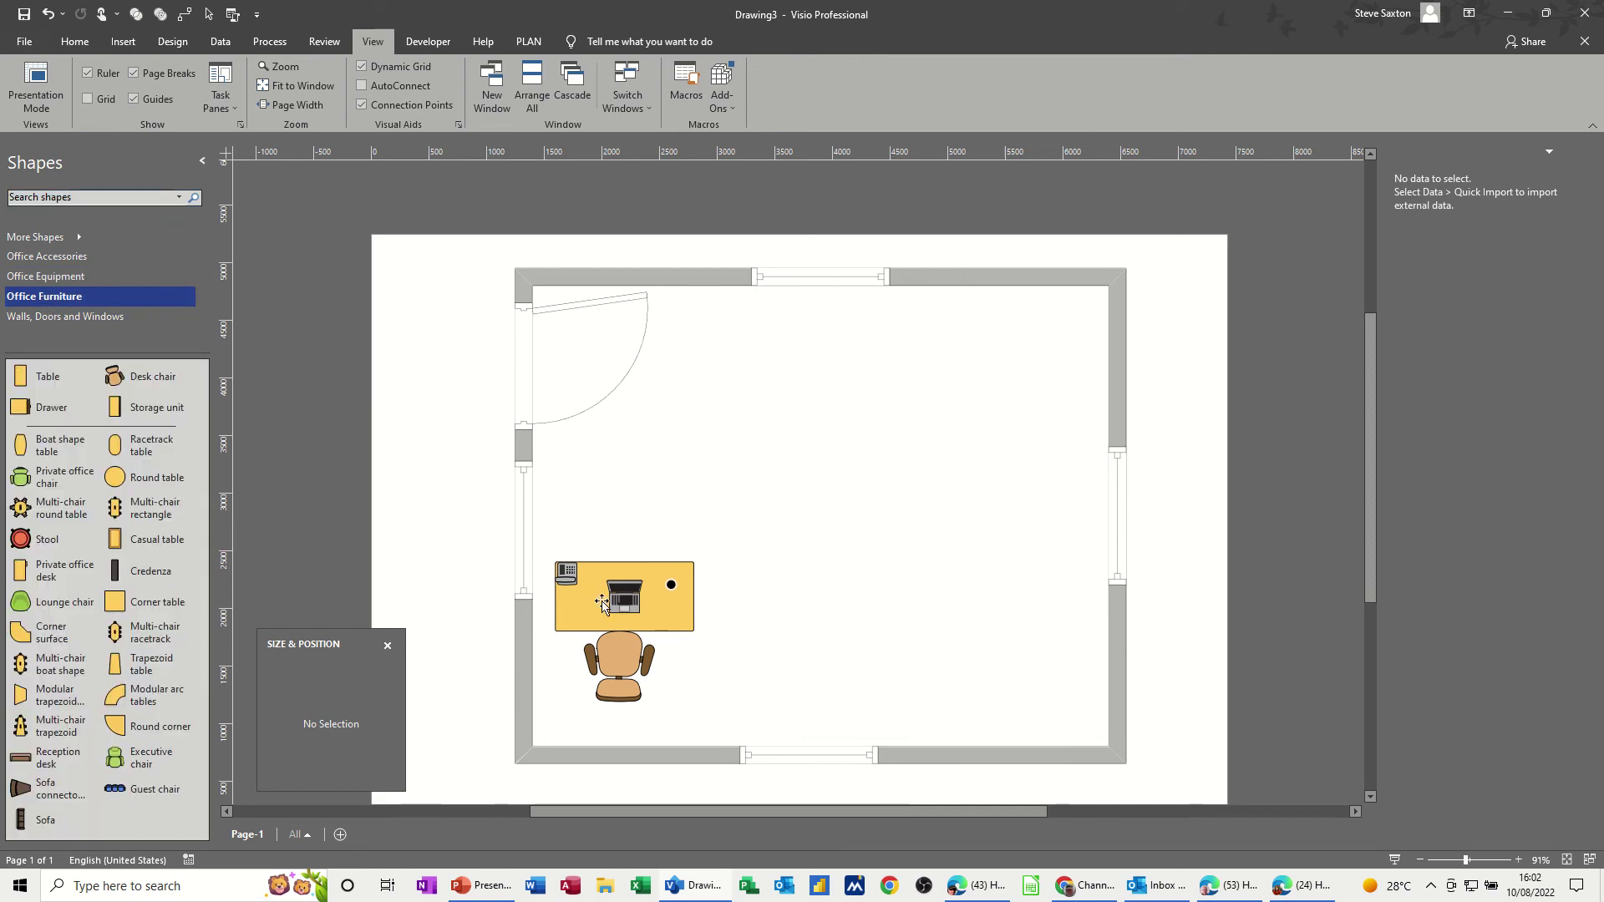
drag(542, 554, 706, 709)
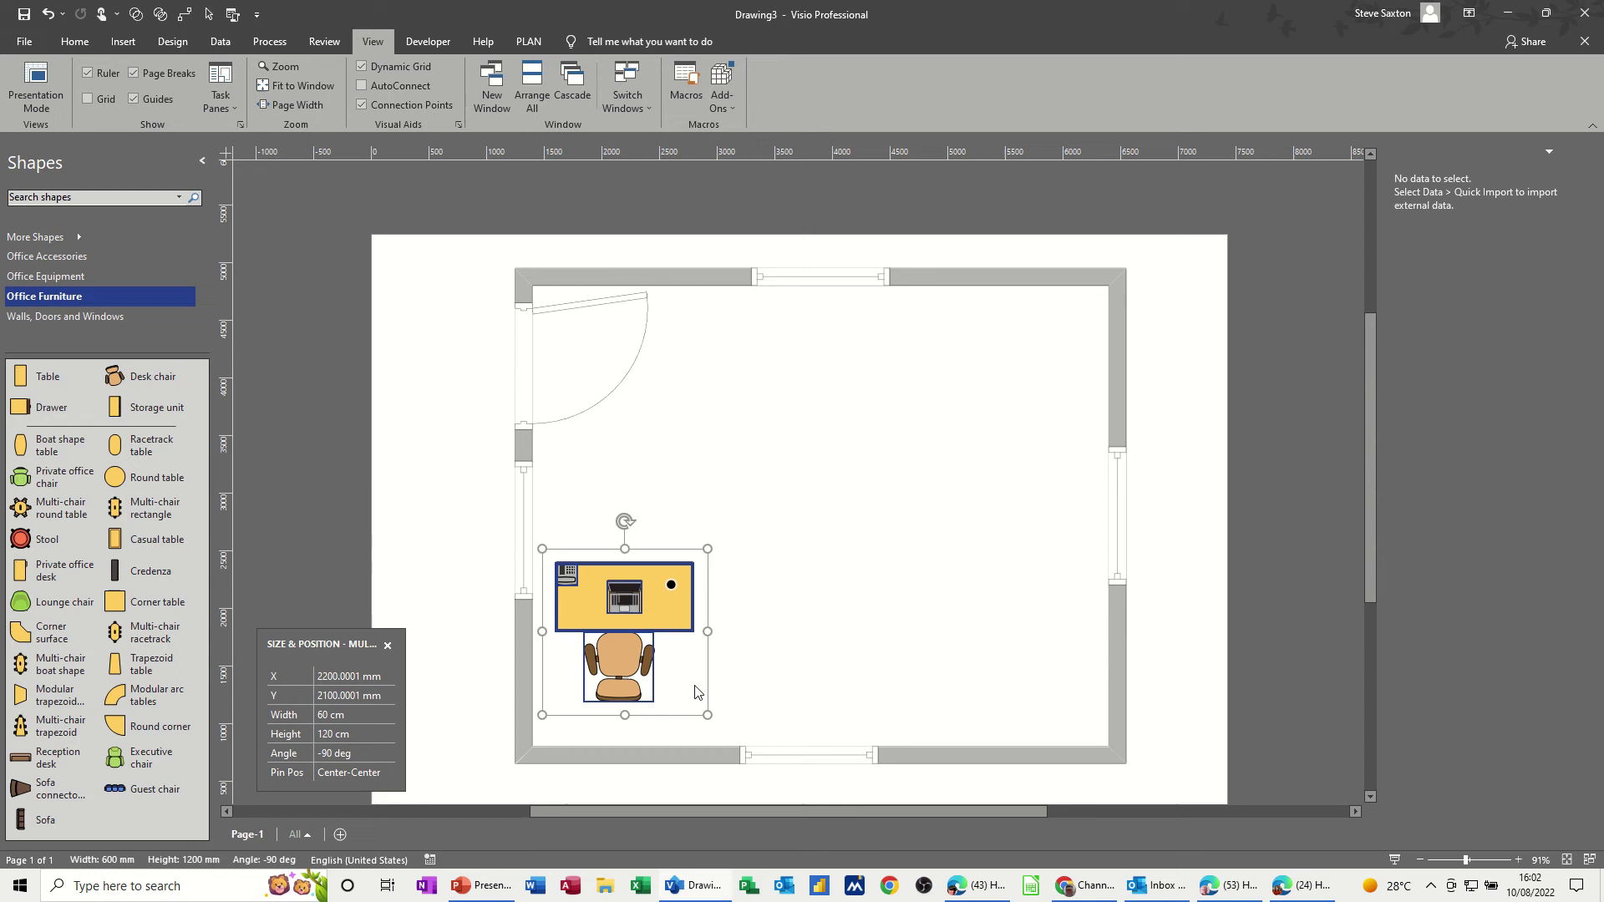
right_click(660, 616)
mouse_move(760, 705)
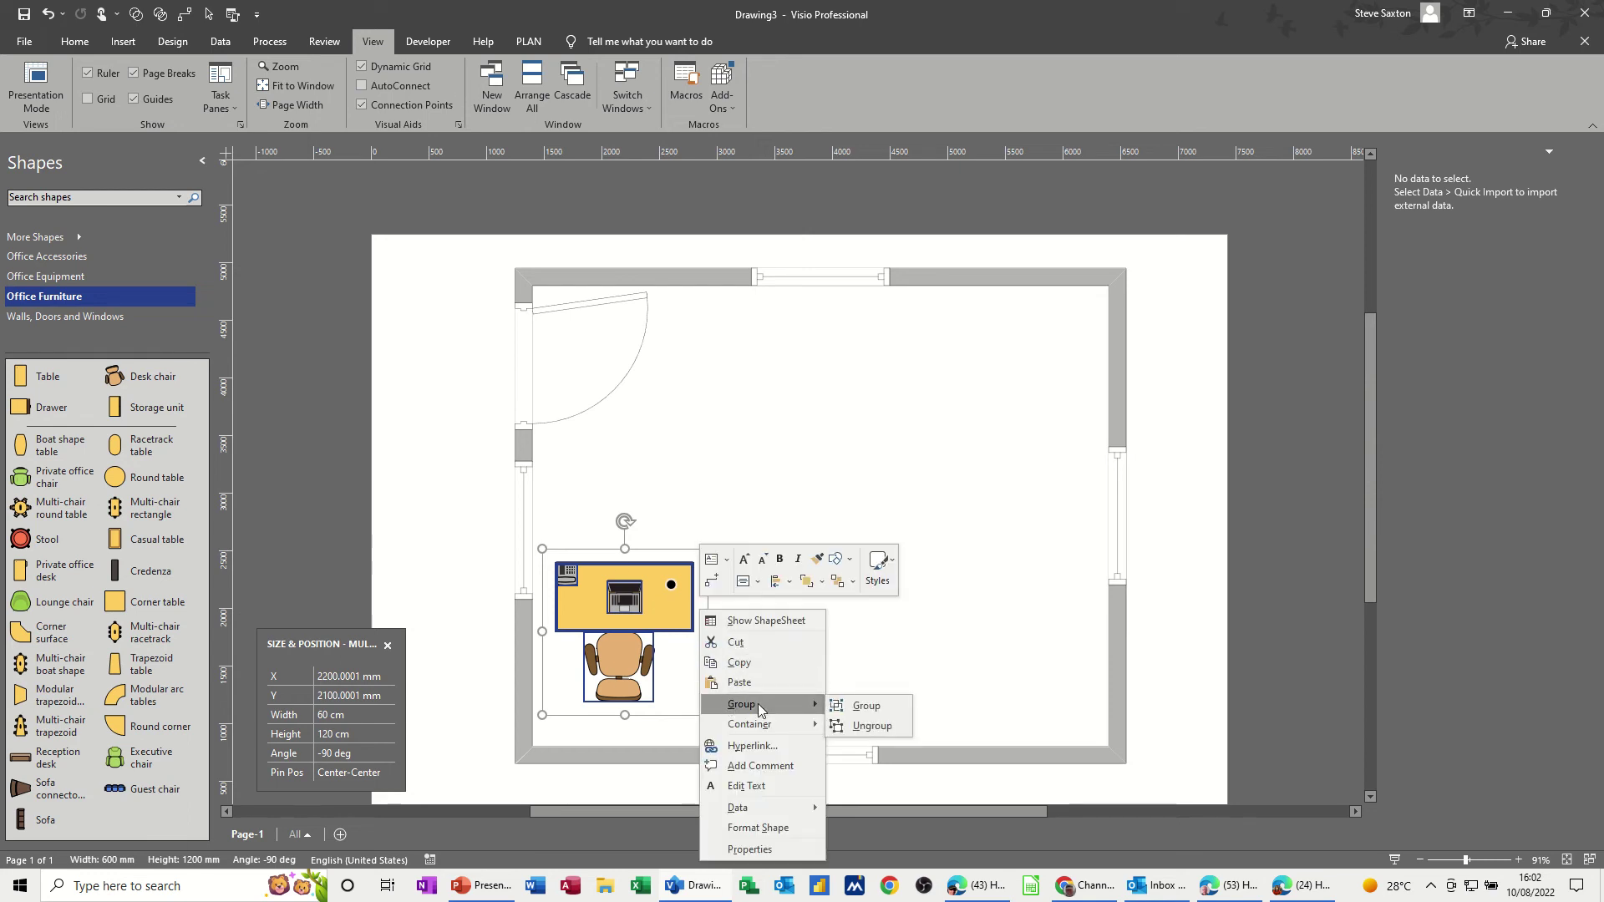
click(842, 699)
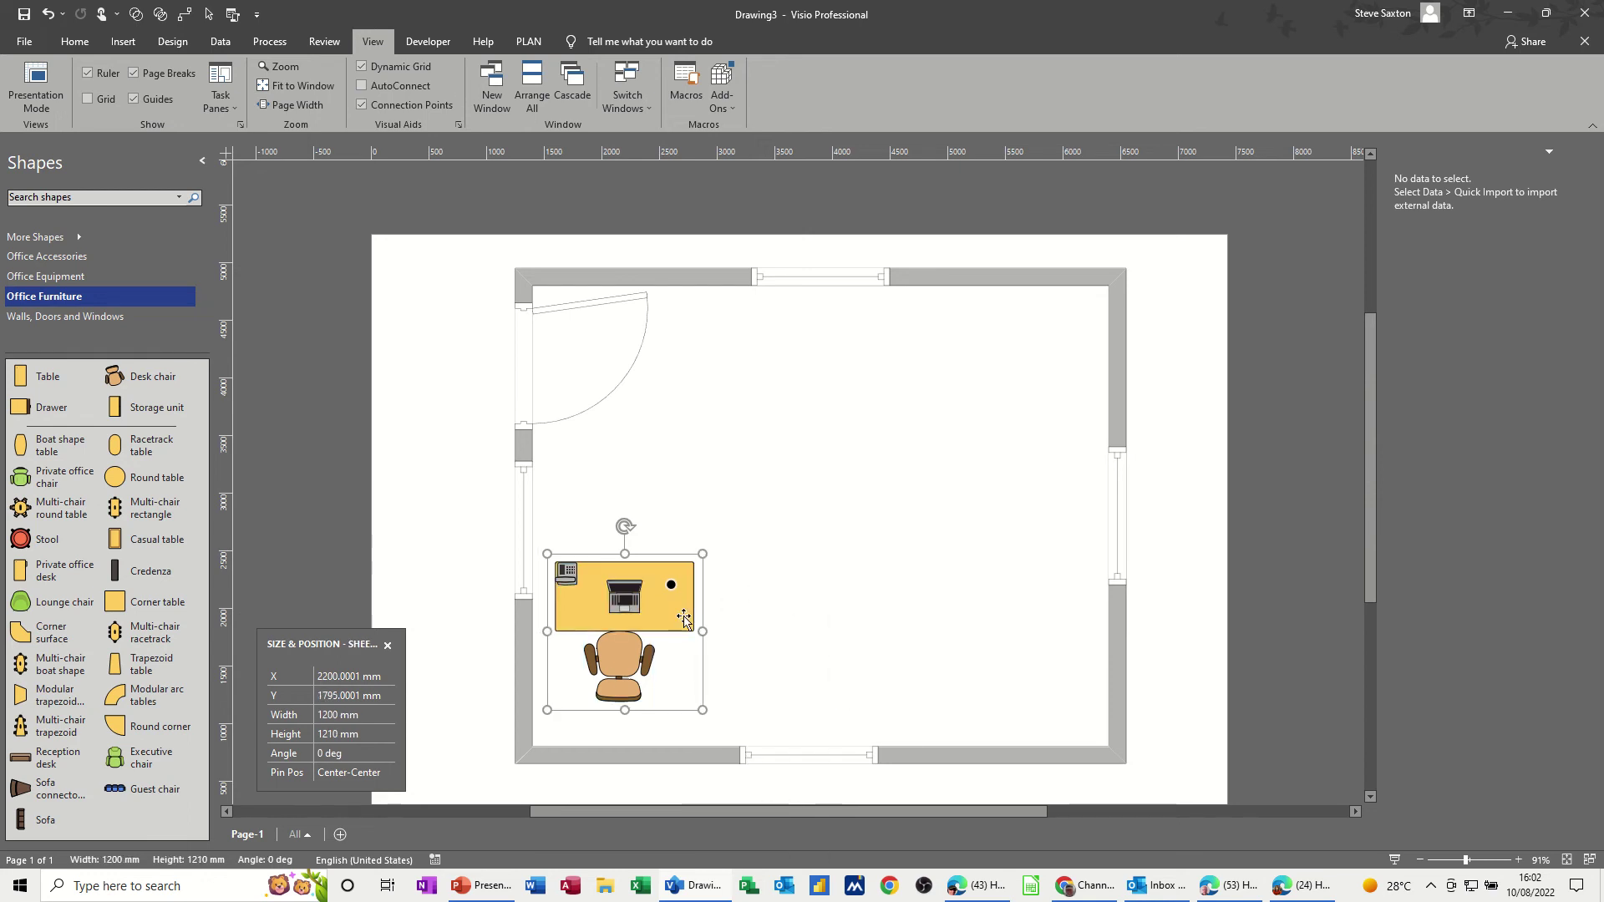
mouse_move(685, 617)
mouse_down()
mouse_move(713, 624)
mouse_move(683, 611)
mouse_up()
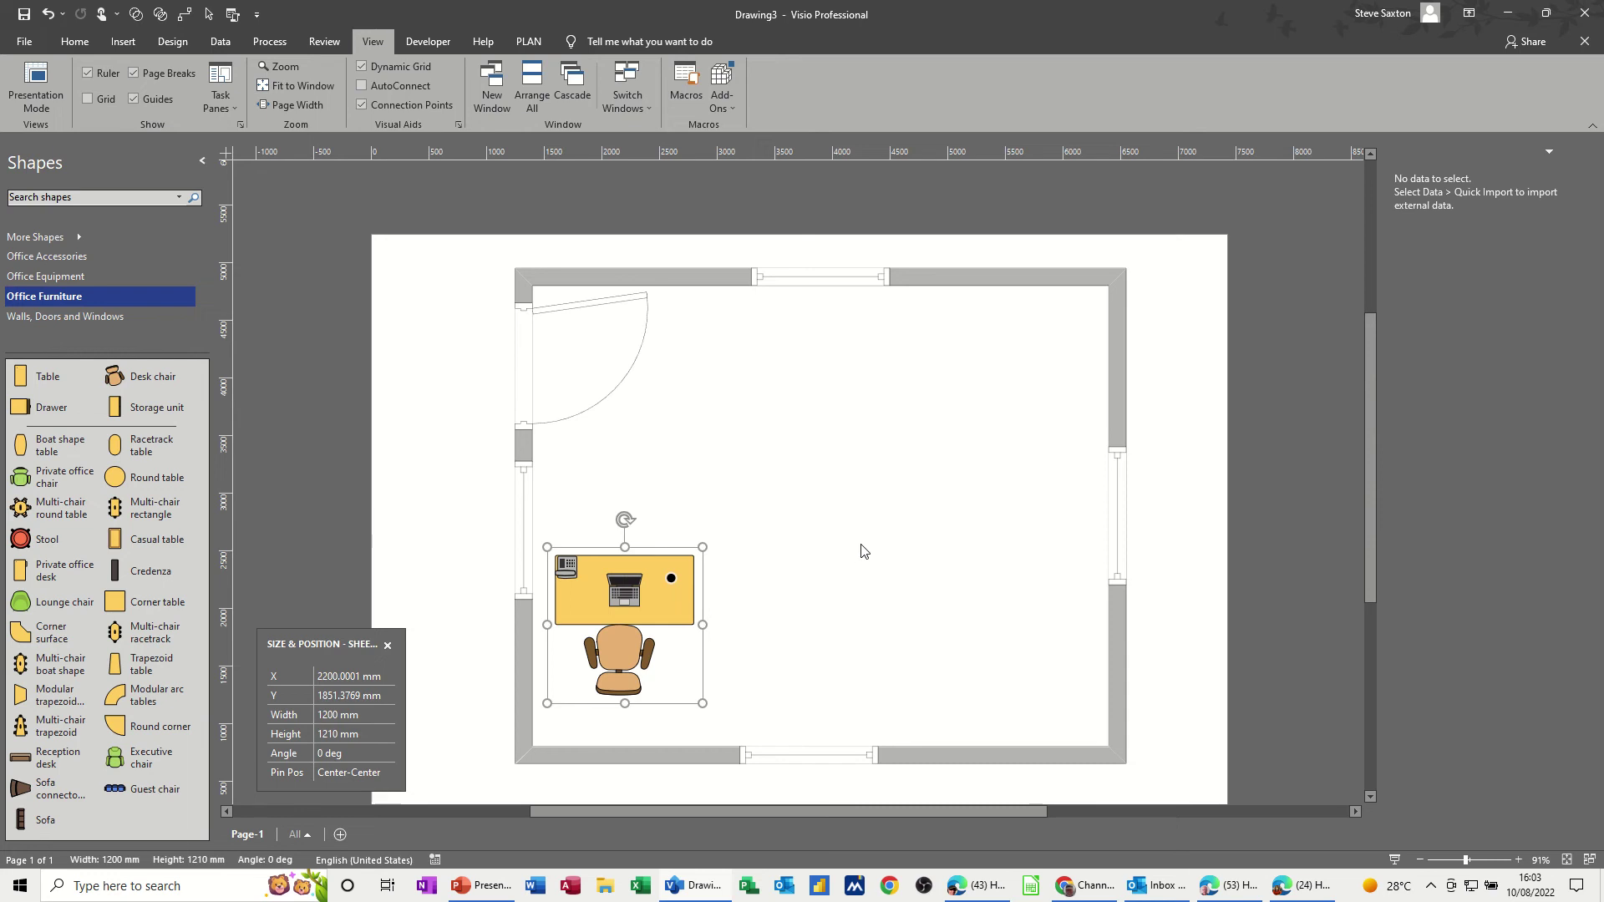
Step: Duplicate the workstation, place the copy level to its right, and search shapes for 'measure'
key(ctrl+d)
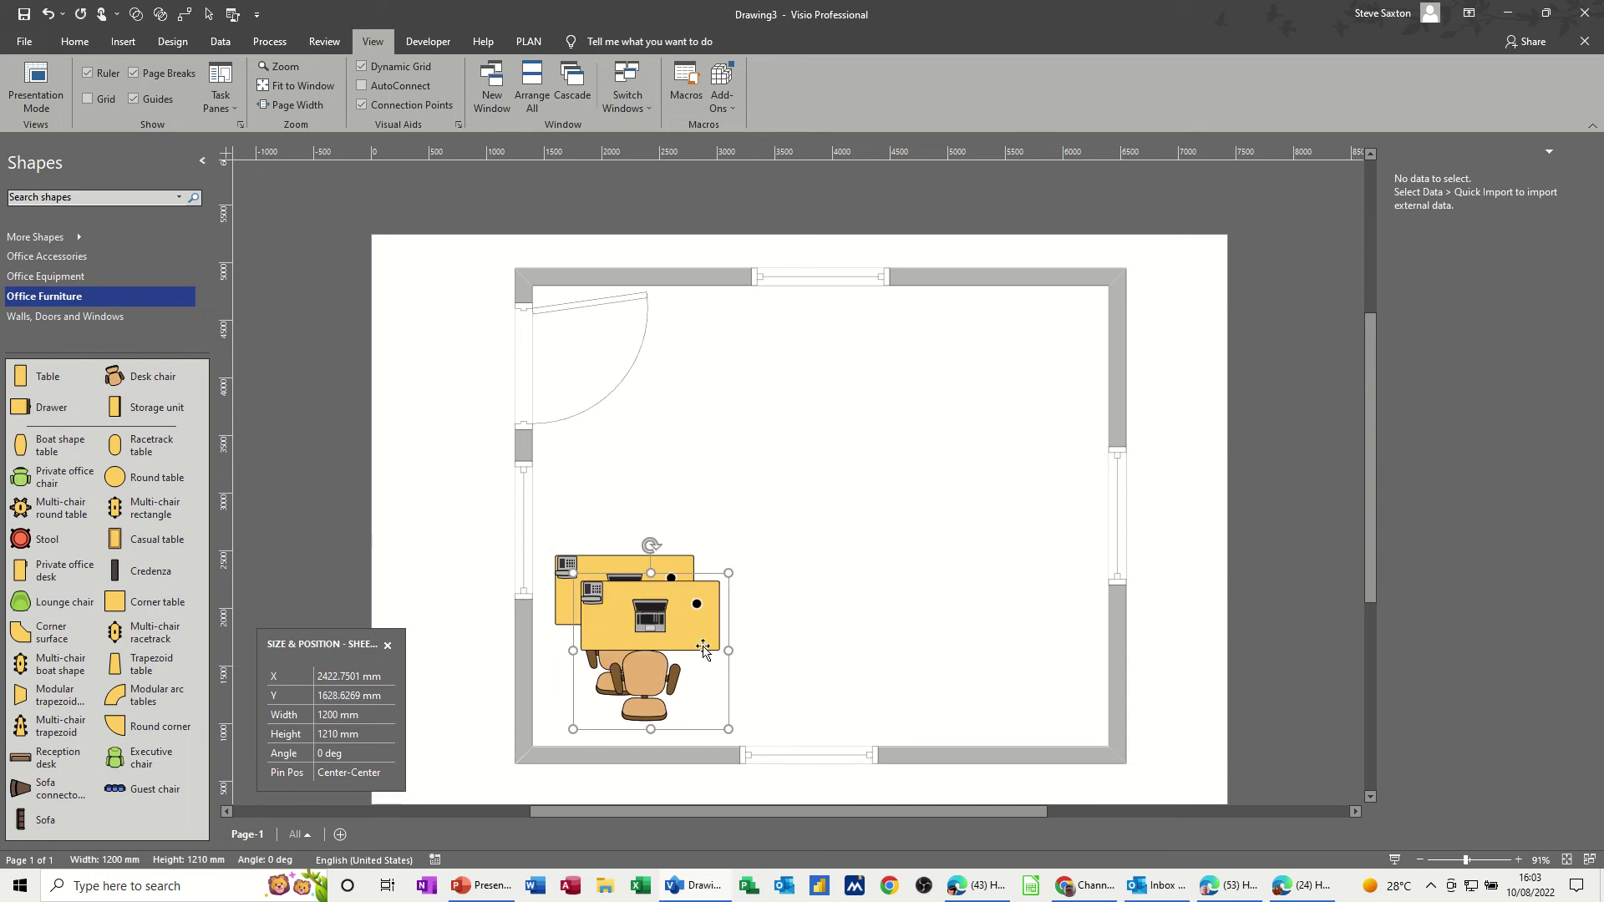
drag(674, 638, 858, 612)
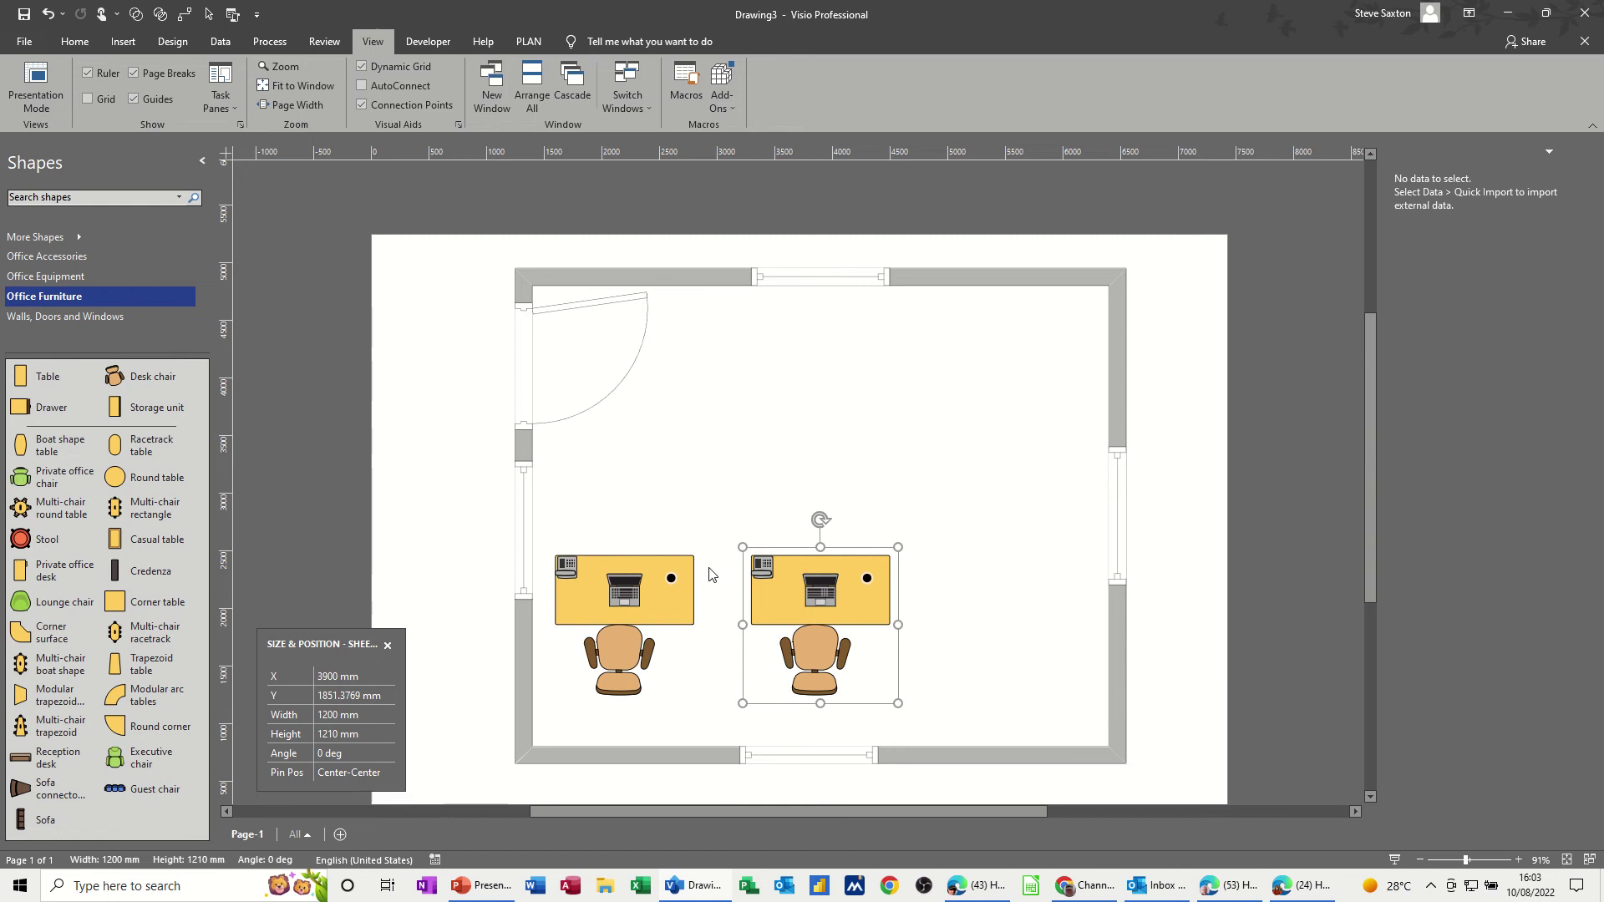
click(81, 197)
text(measure)
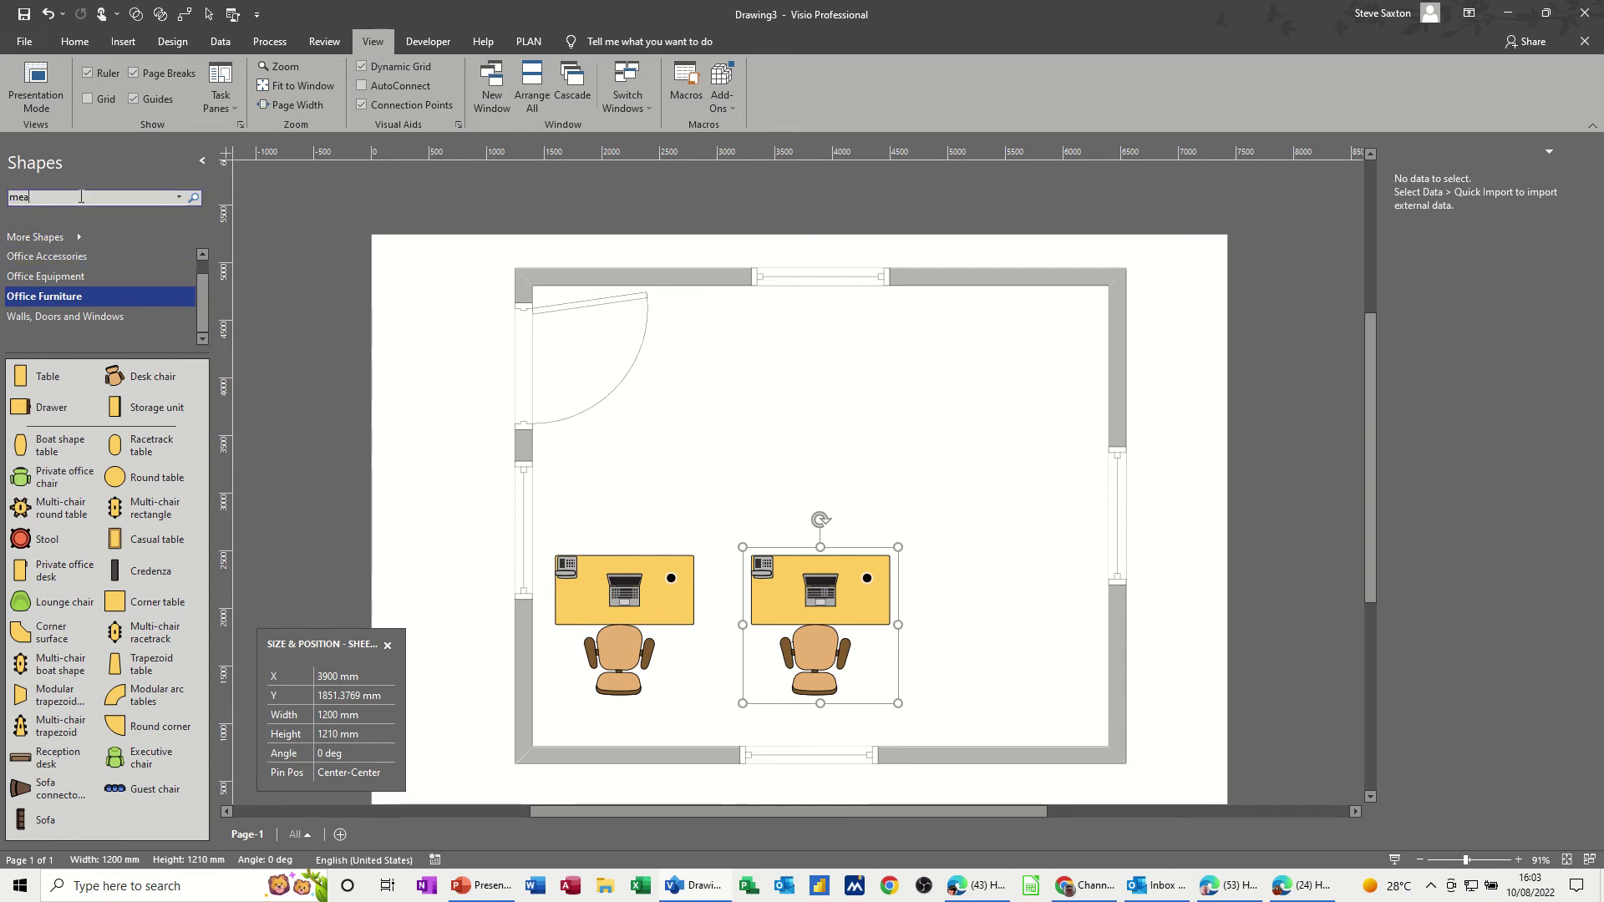
key(Return)
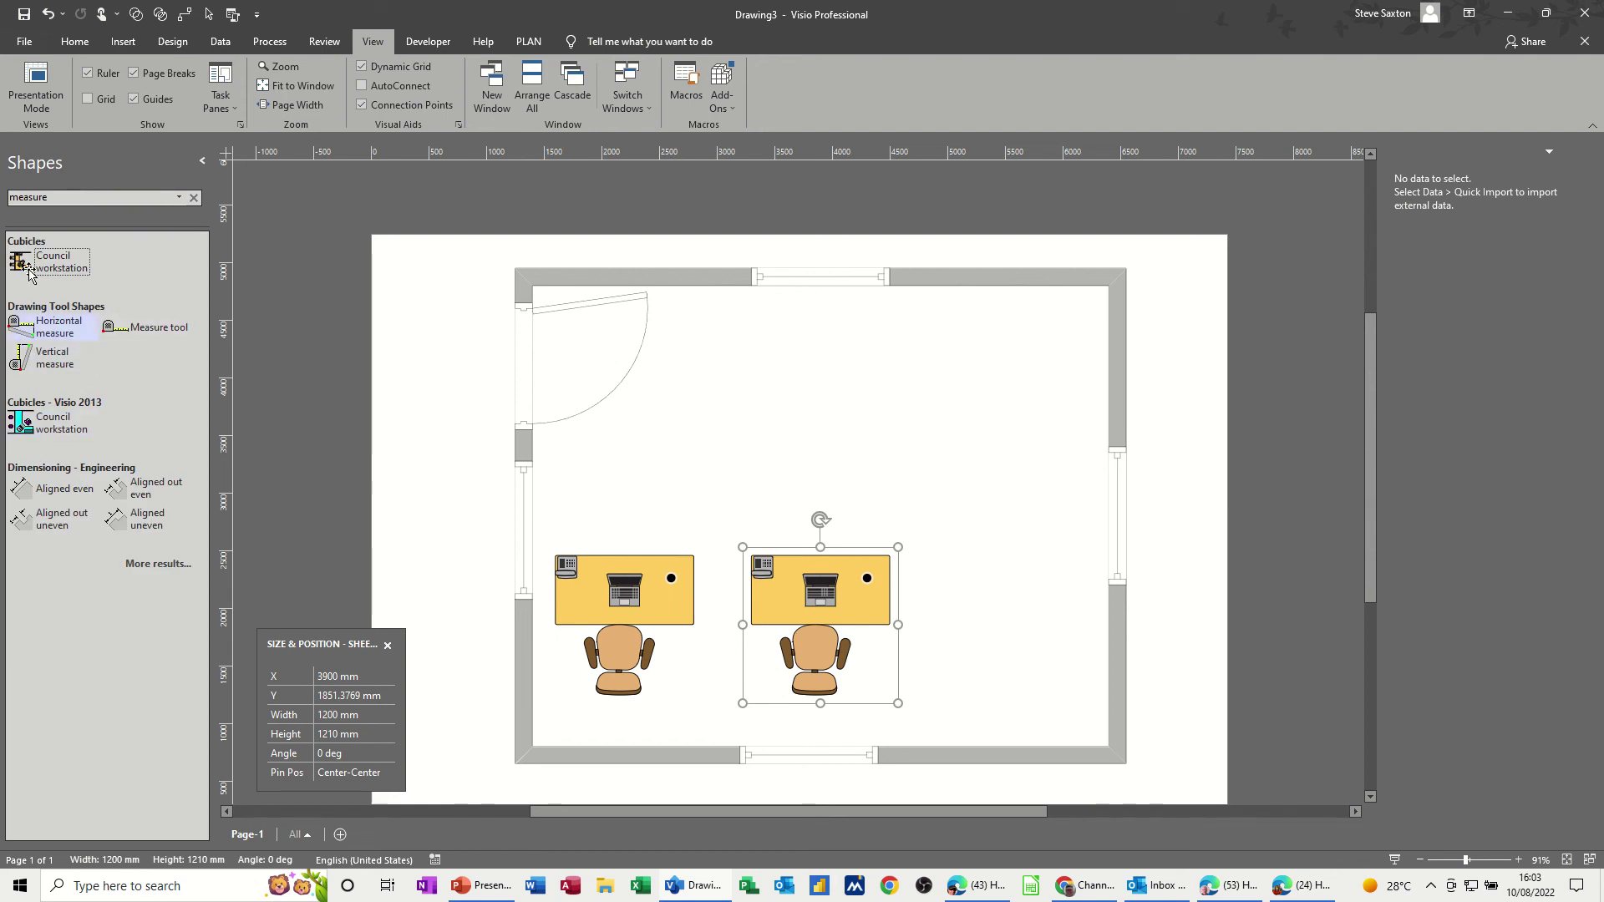
Step: Place a measuring line at the desk tops and set its length to 1000 mm
drag(131, 328, 537, 472)
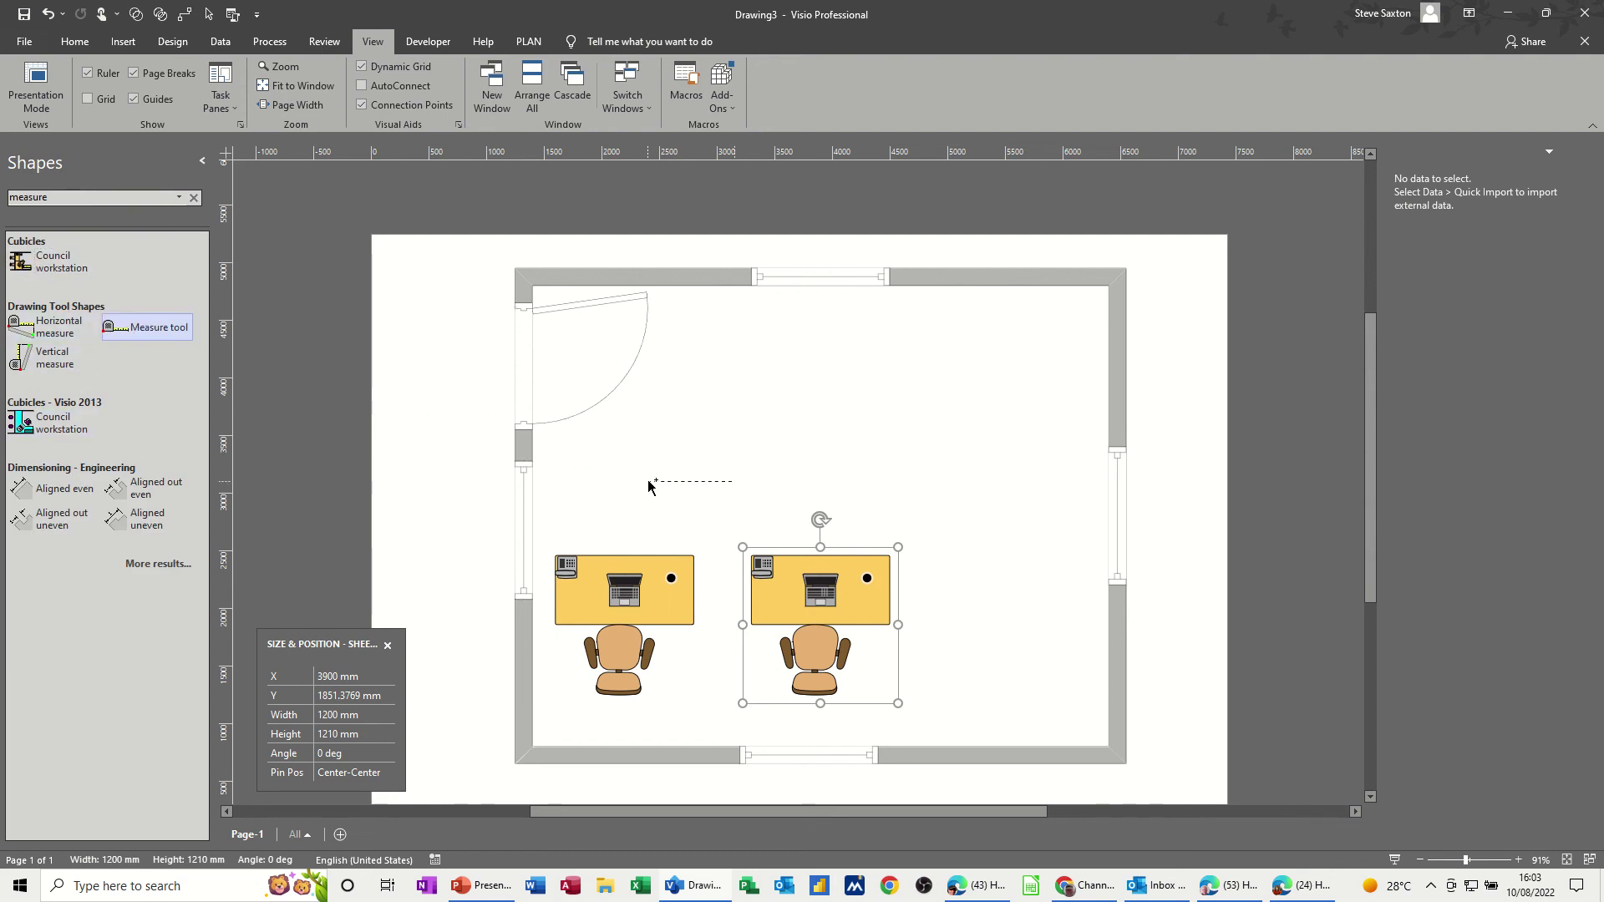
drag(648, 486, 692, 556)
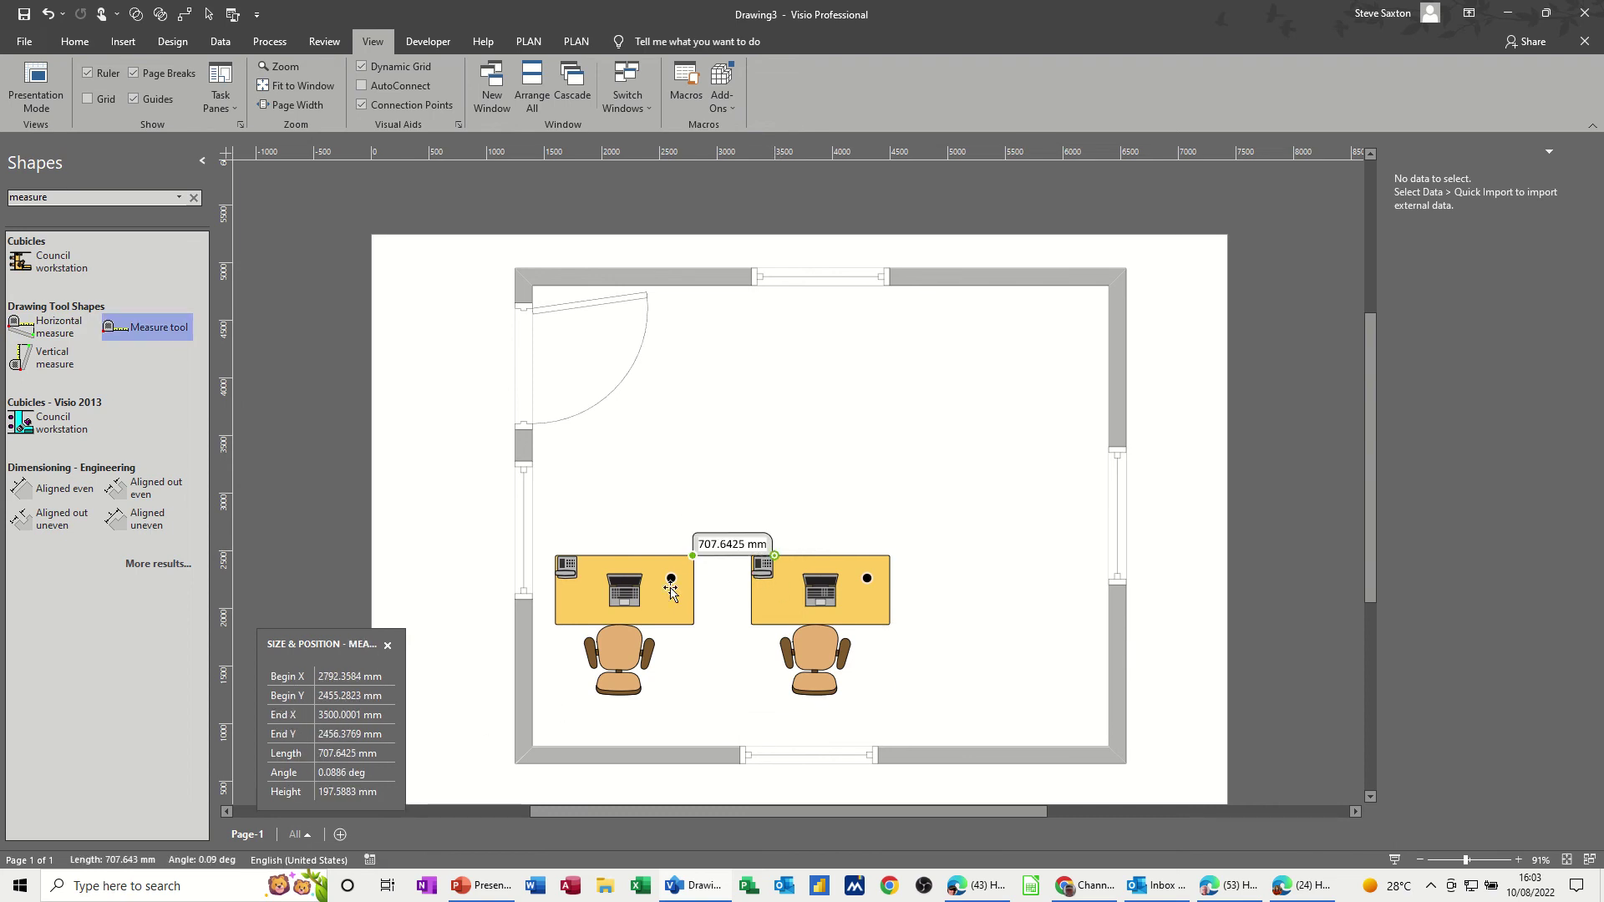
click(729, 546)
click(734, 545)
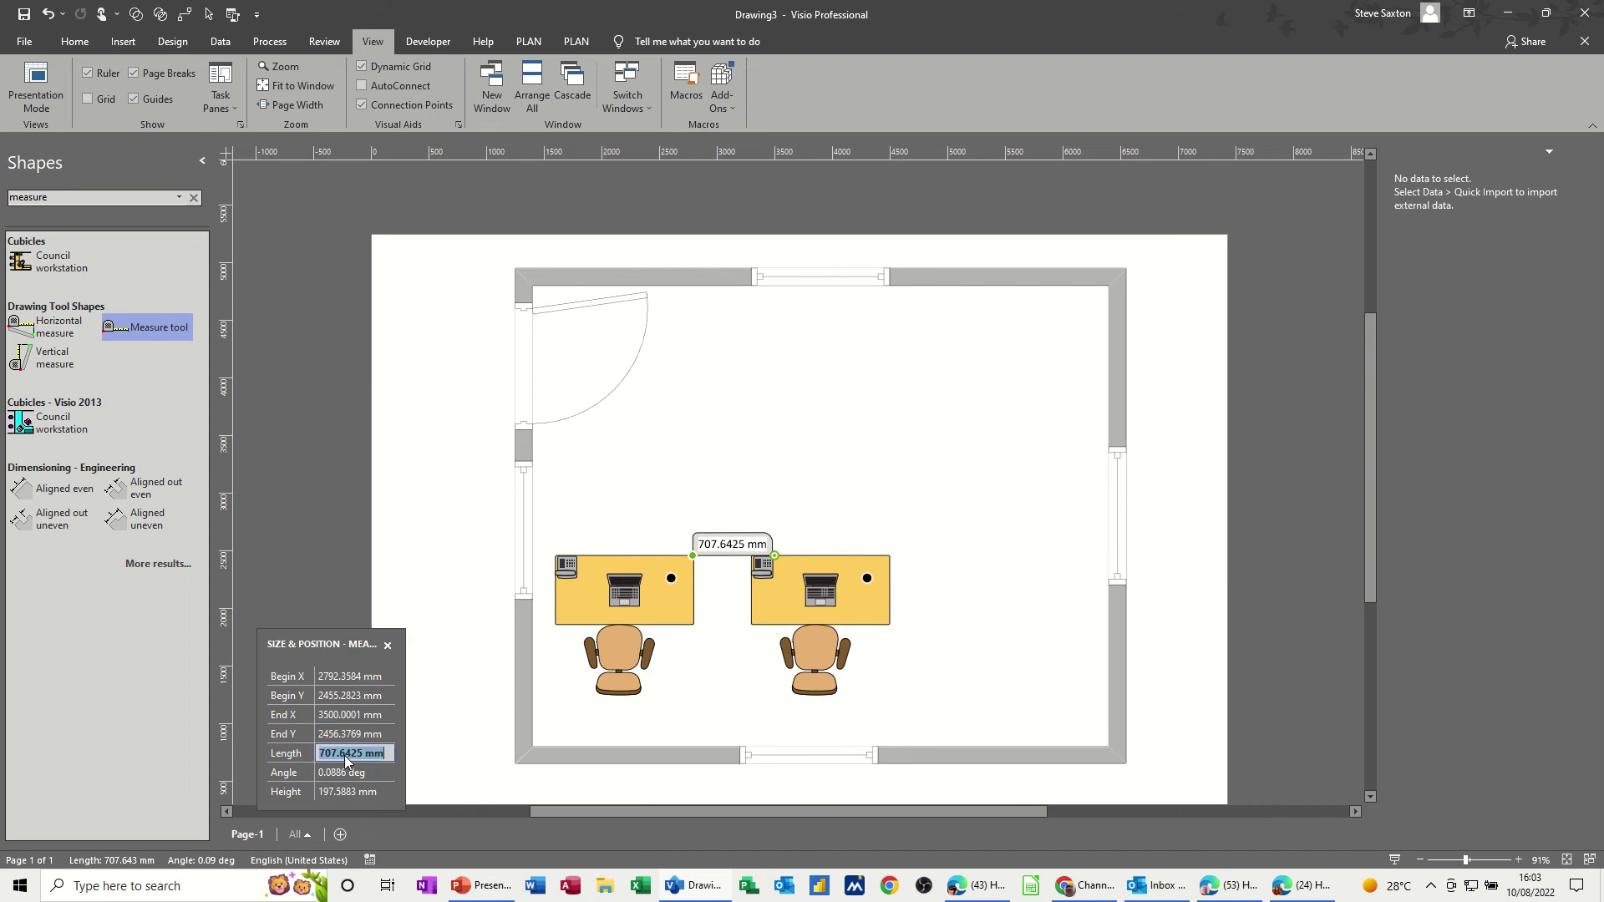
text(1000)
key(Return)
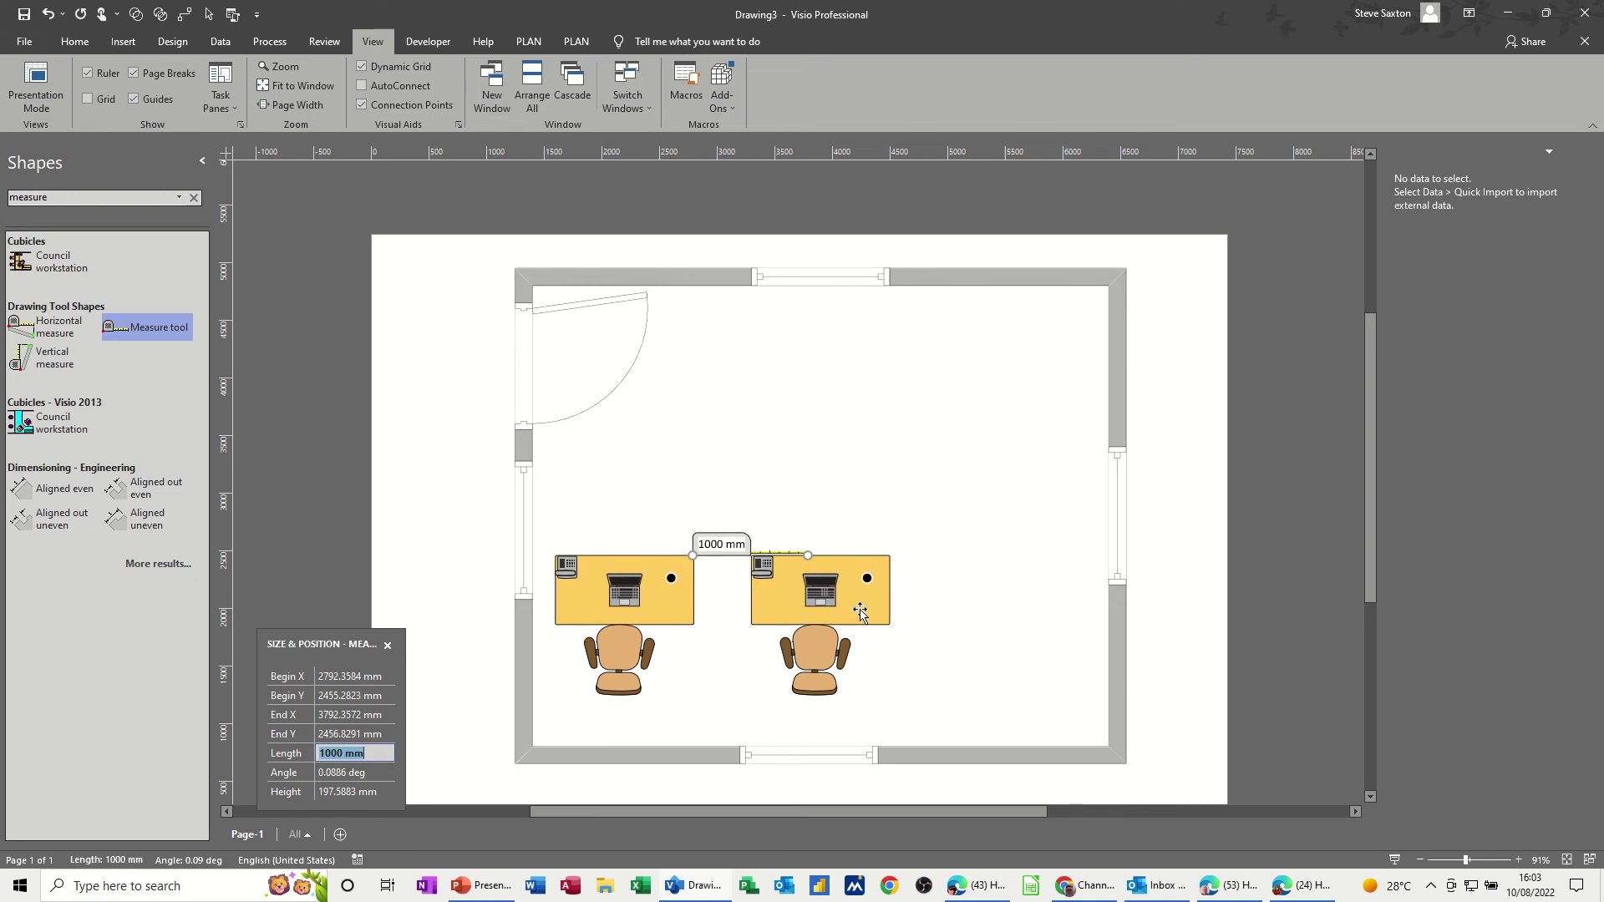
Step: Change the measure to 600 mm and move the second workstation to its end
drag(860, 612, 918, 608)
click(966, 560)
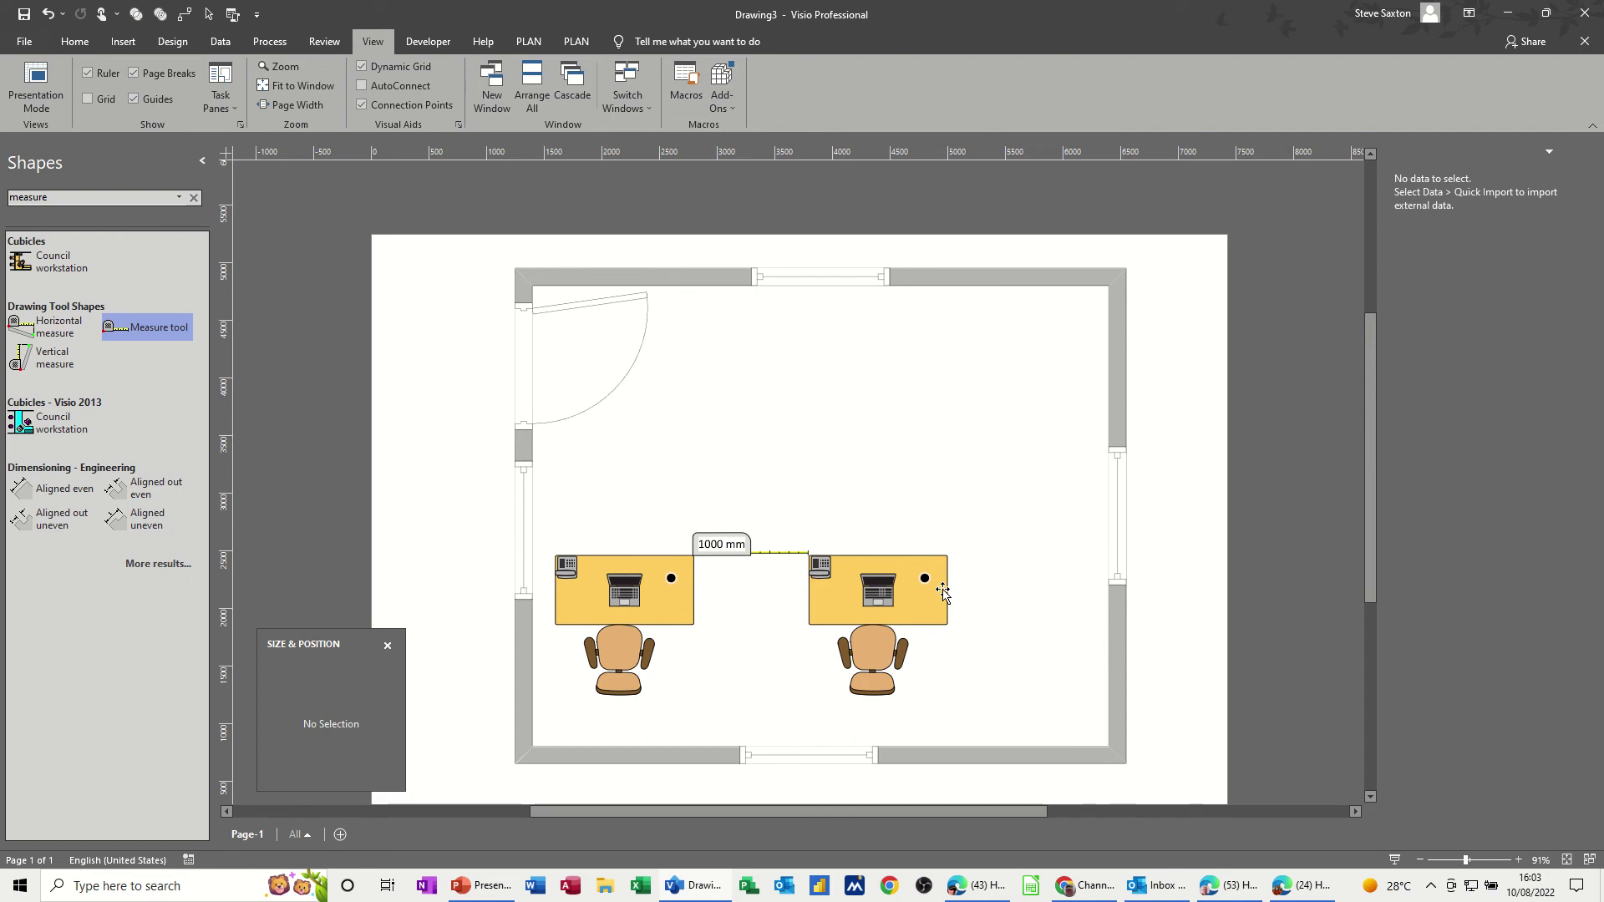
click(708, 552)
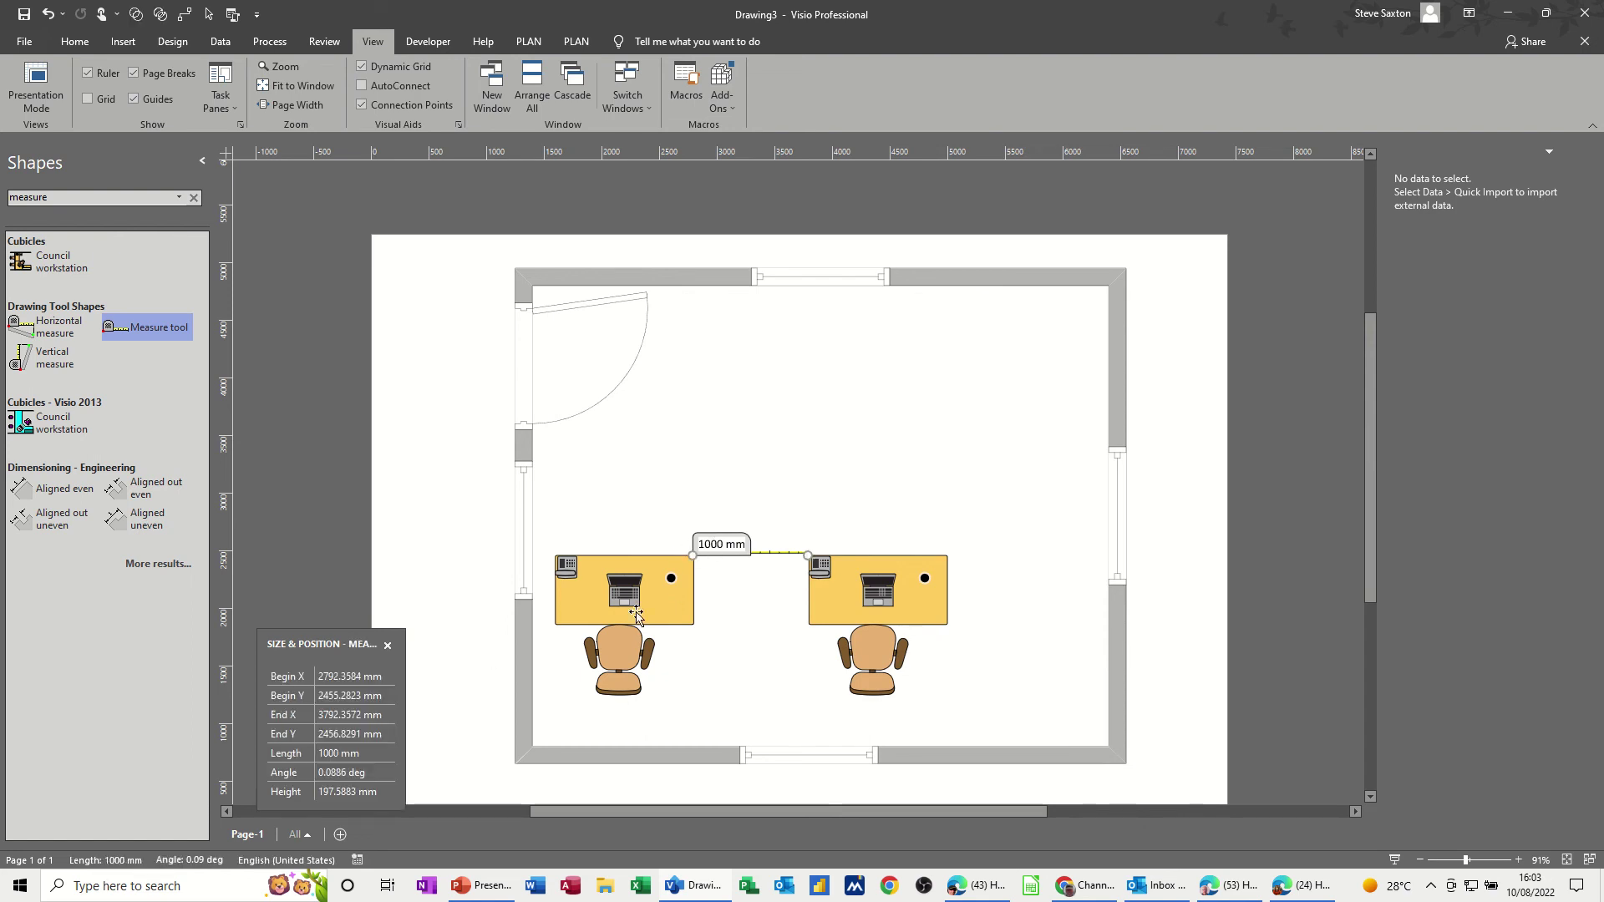
click(336, 754)
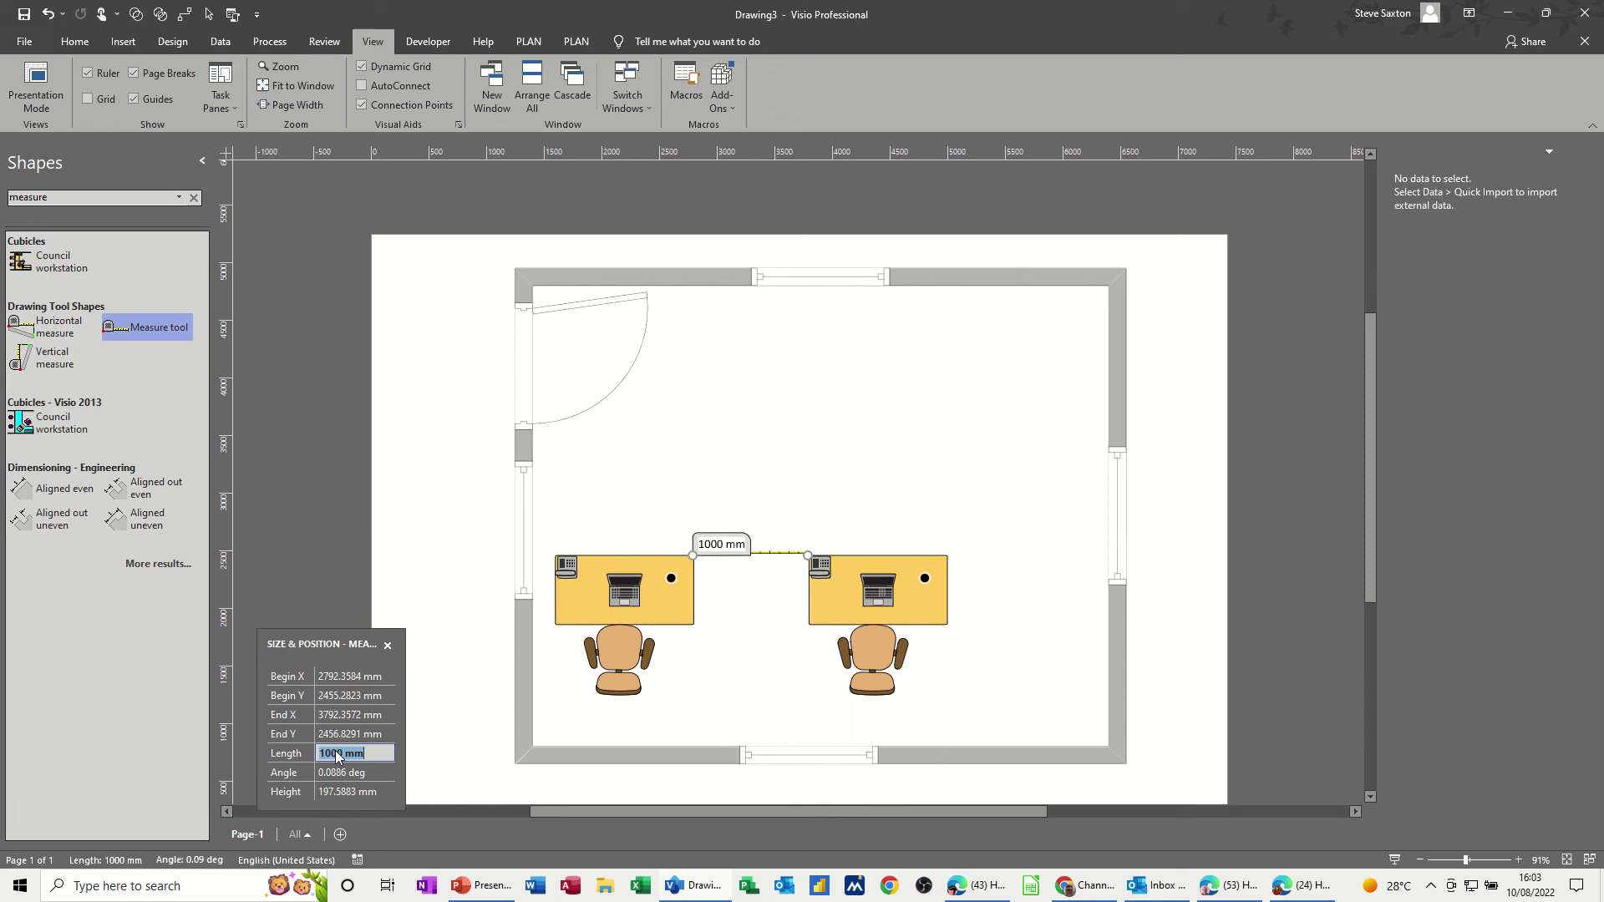
text(600 mm)
key(Return)
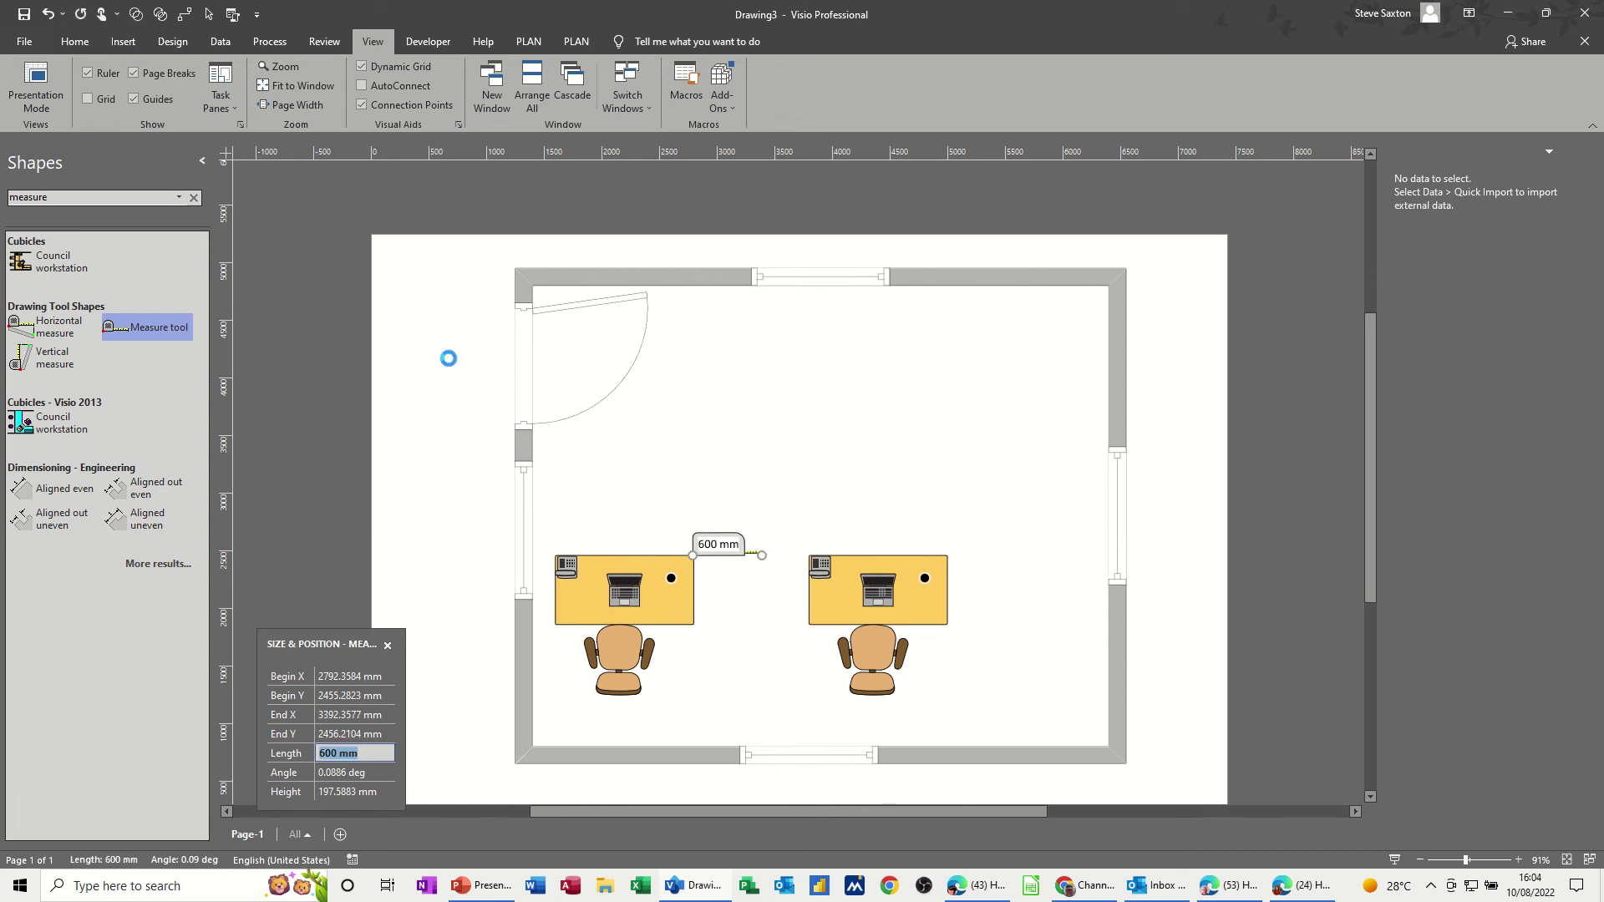
drag(848, 585, 803, 576)
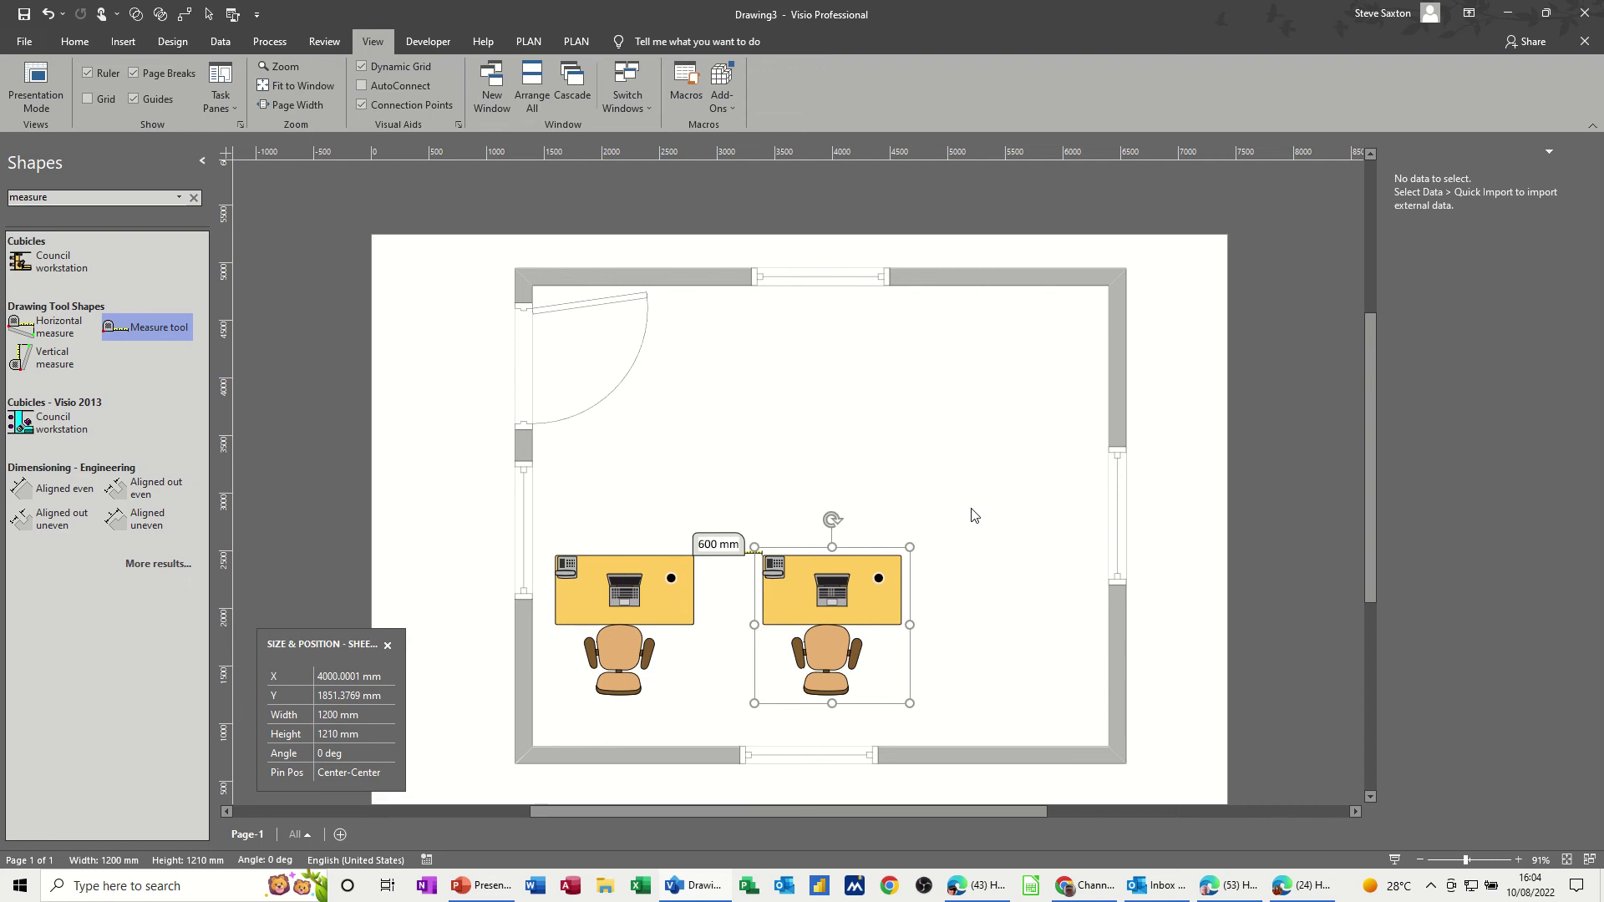
Step: Add a third workstation near the right wall and copy the 600 mm measure into its gap
key(ctrl+d)
drag(882, 618, 1067, 592)
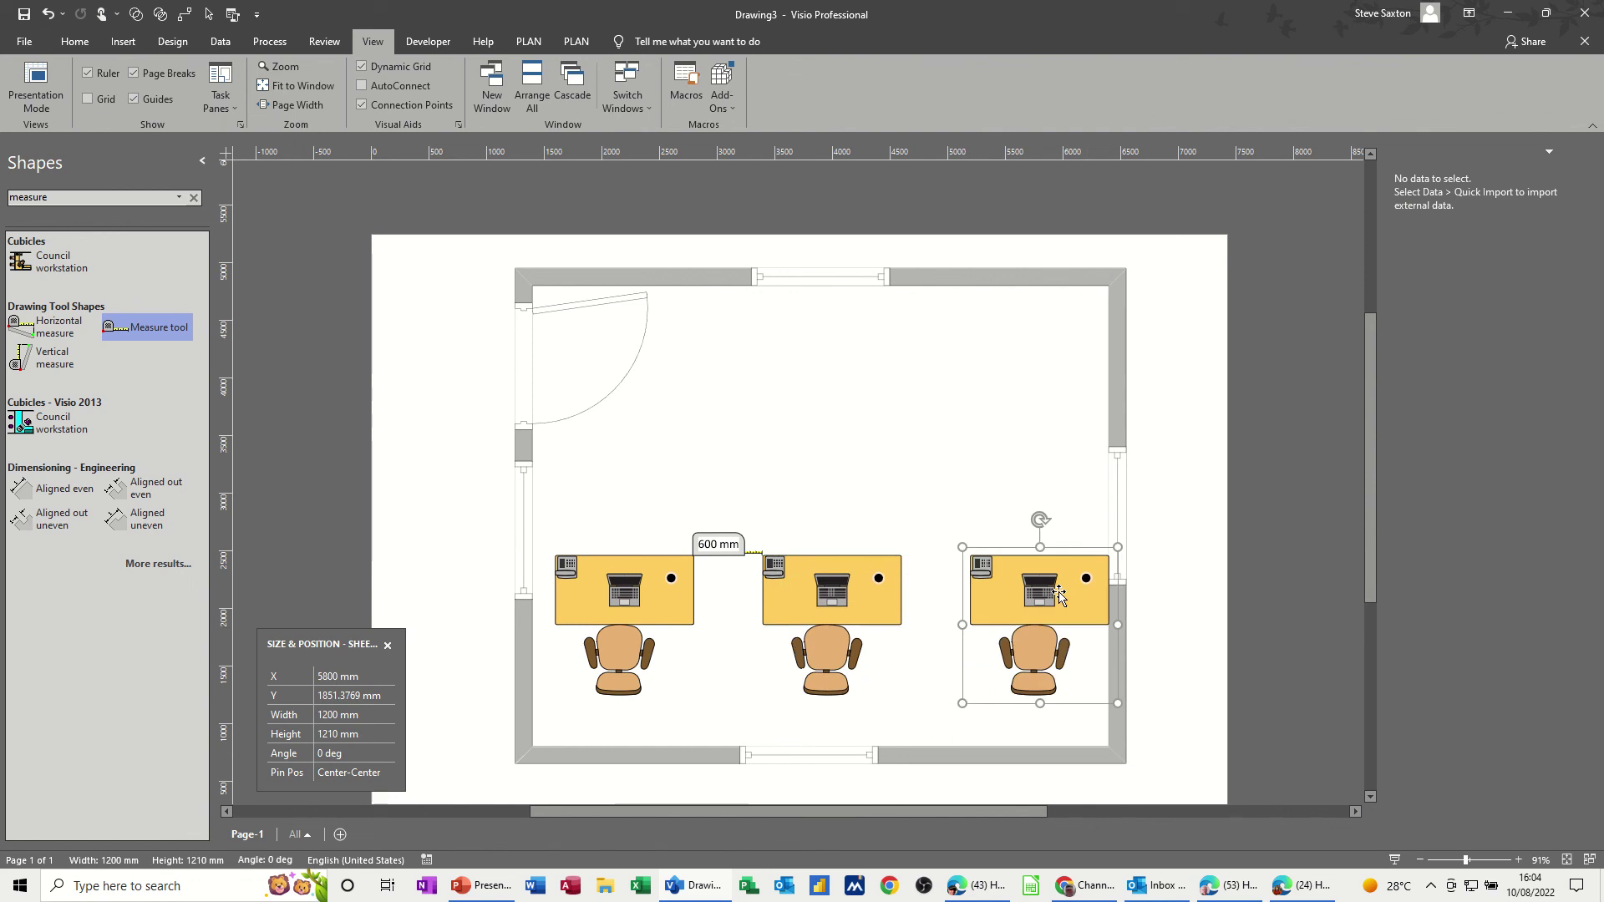
click(720, 549)
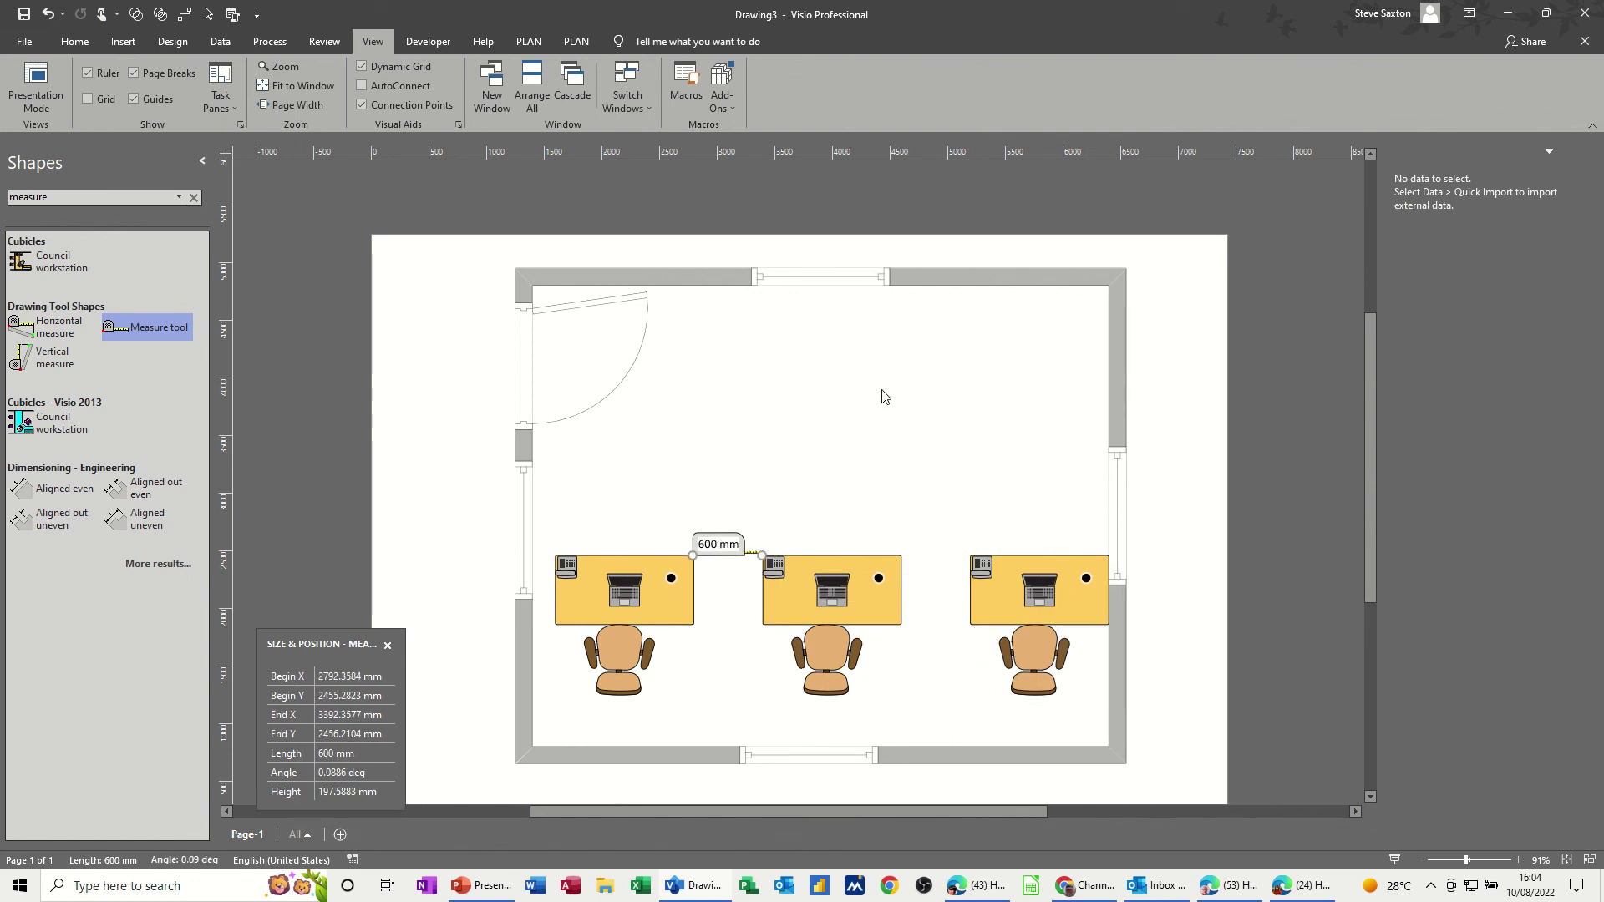
key(ctrl+d)
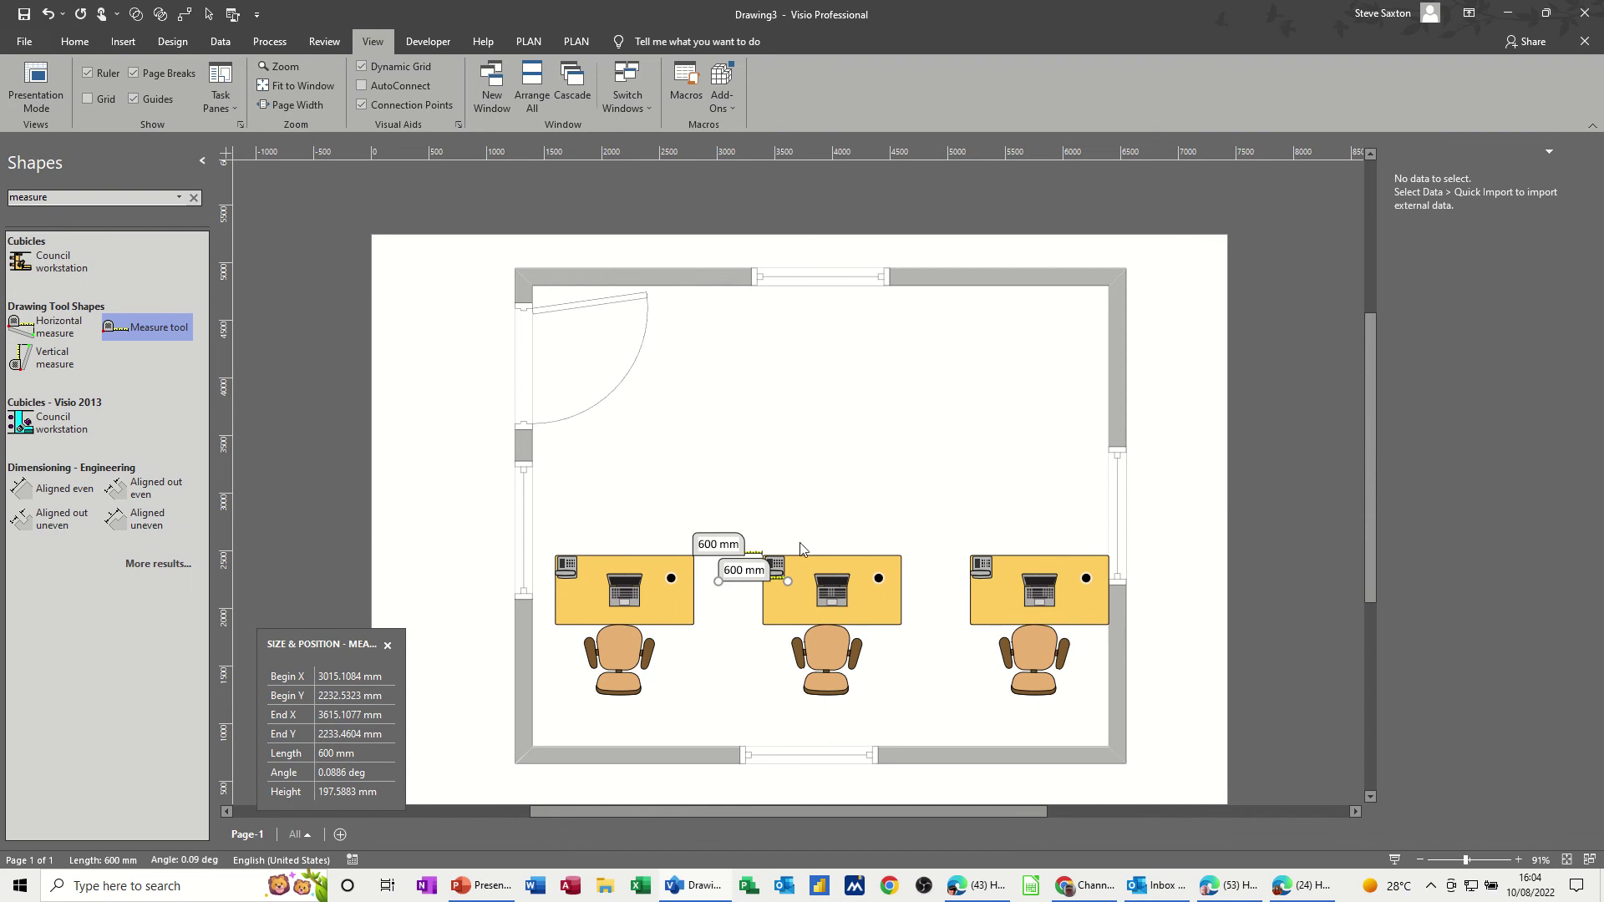
drag(756, 573, 938, 548)
click(942, 610)
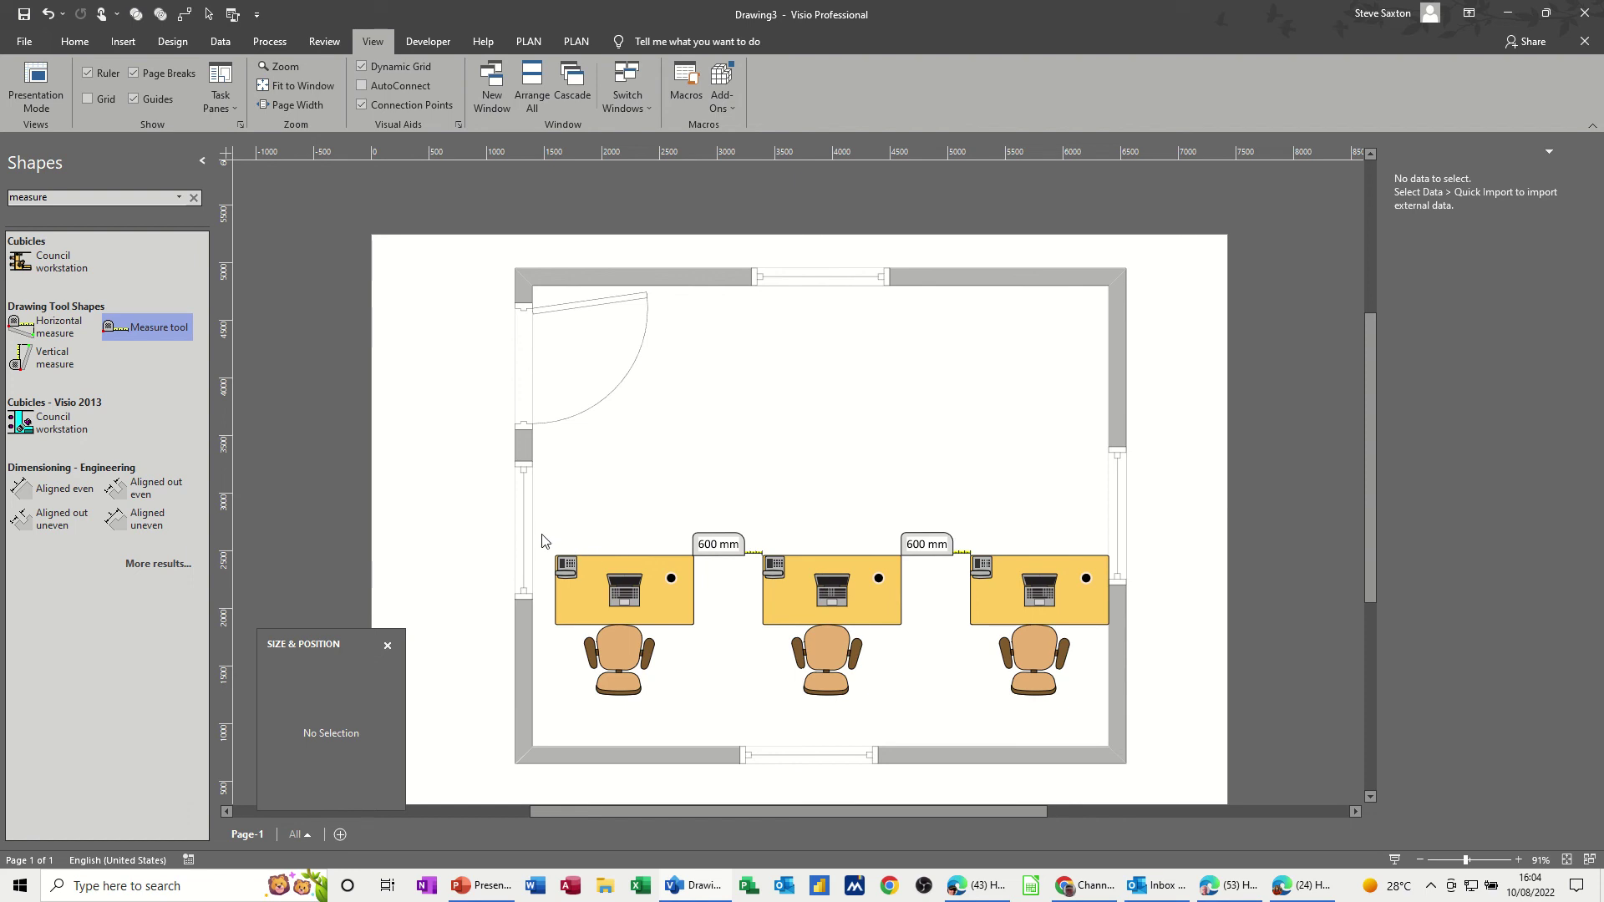
Step: Duplicate the three desks and move two copies up into the back row
drag(542, 539, 1126, 728)
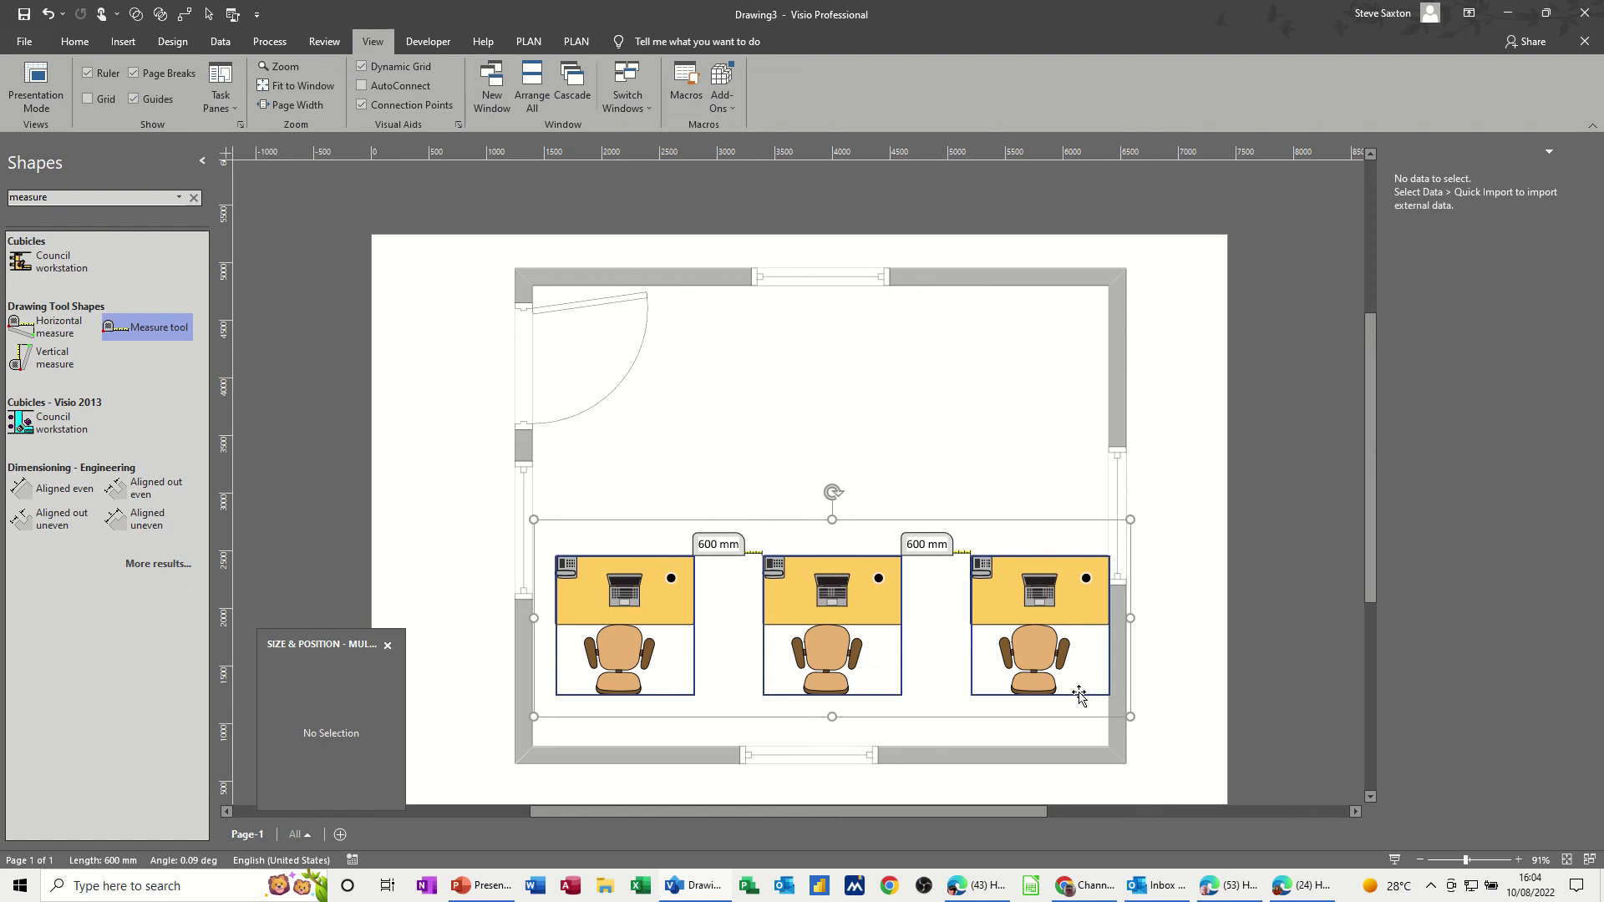
key(ctrl+d)
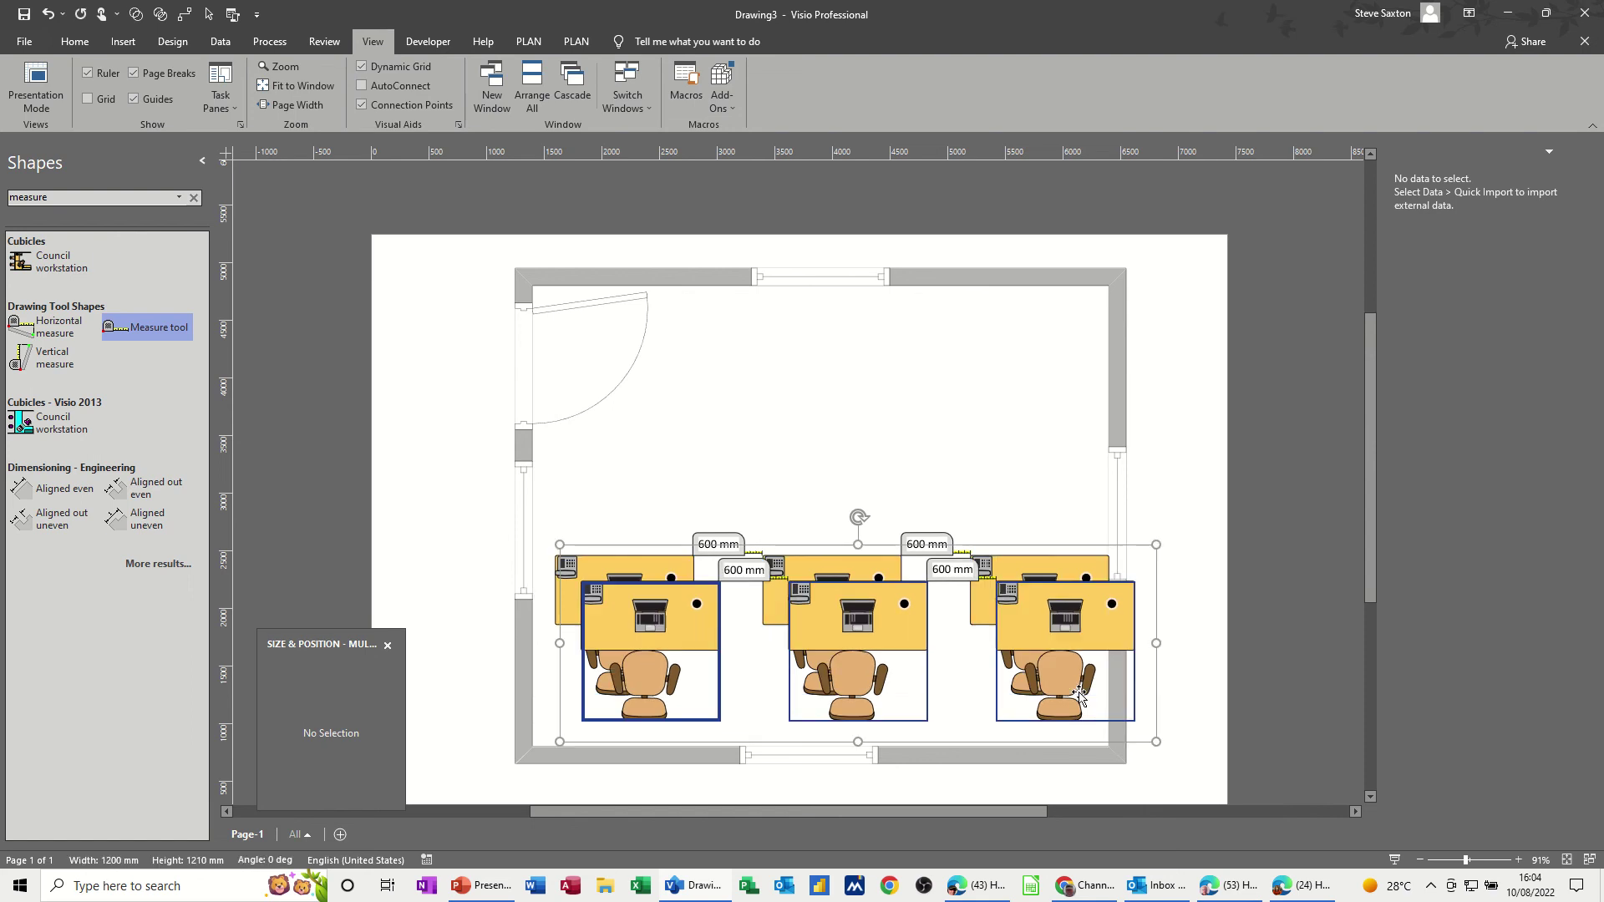
click(909, 715)
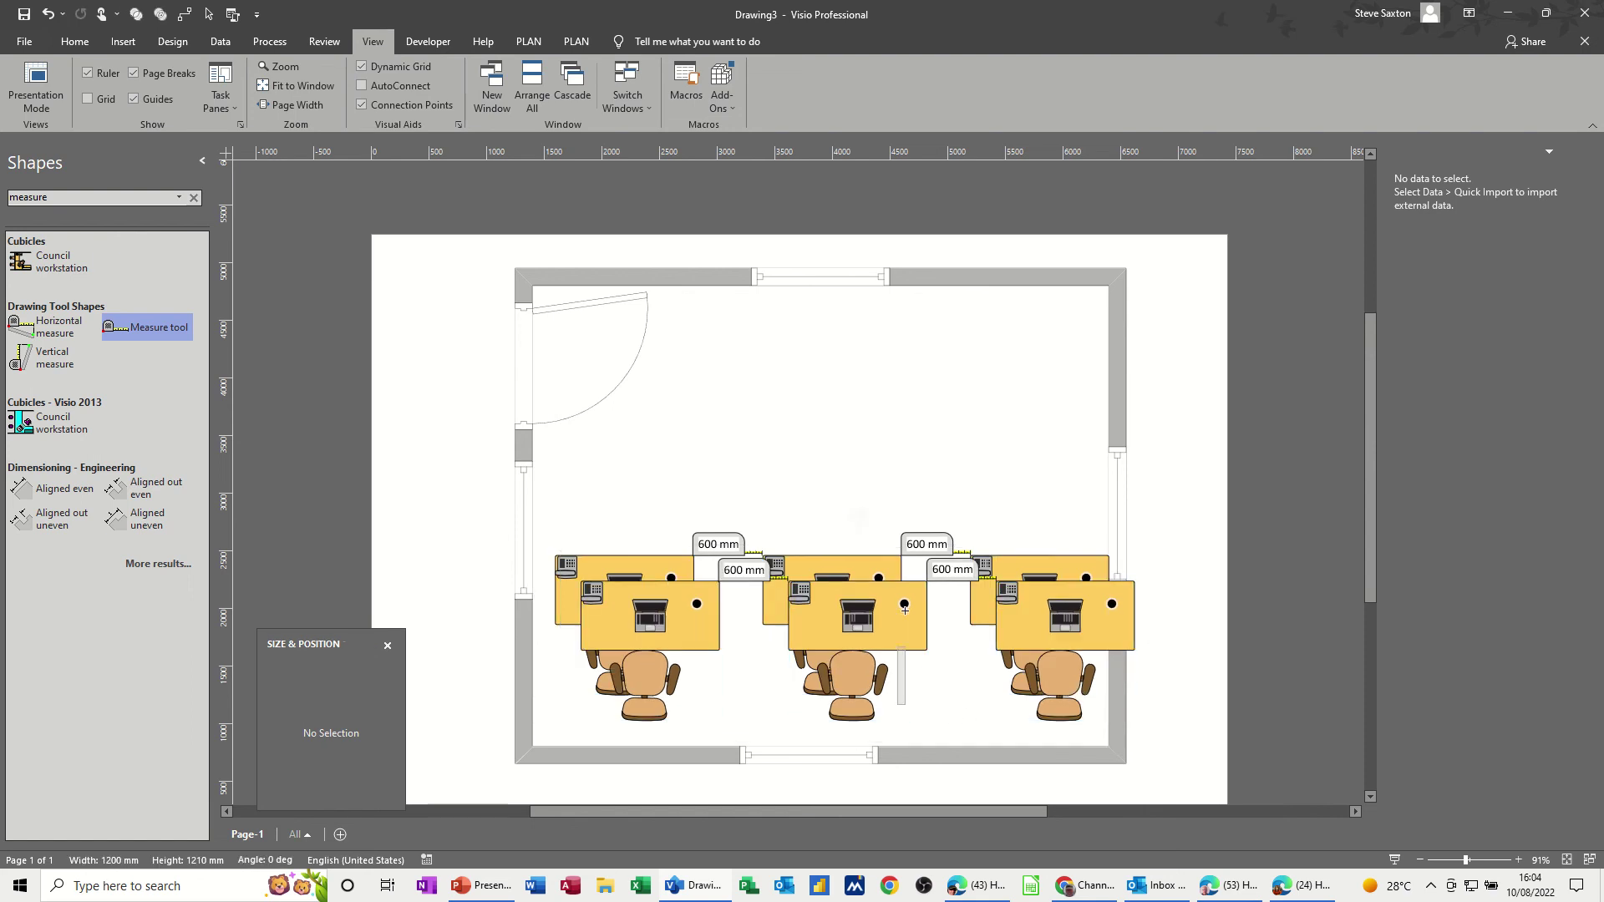
click(654, 622)
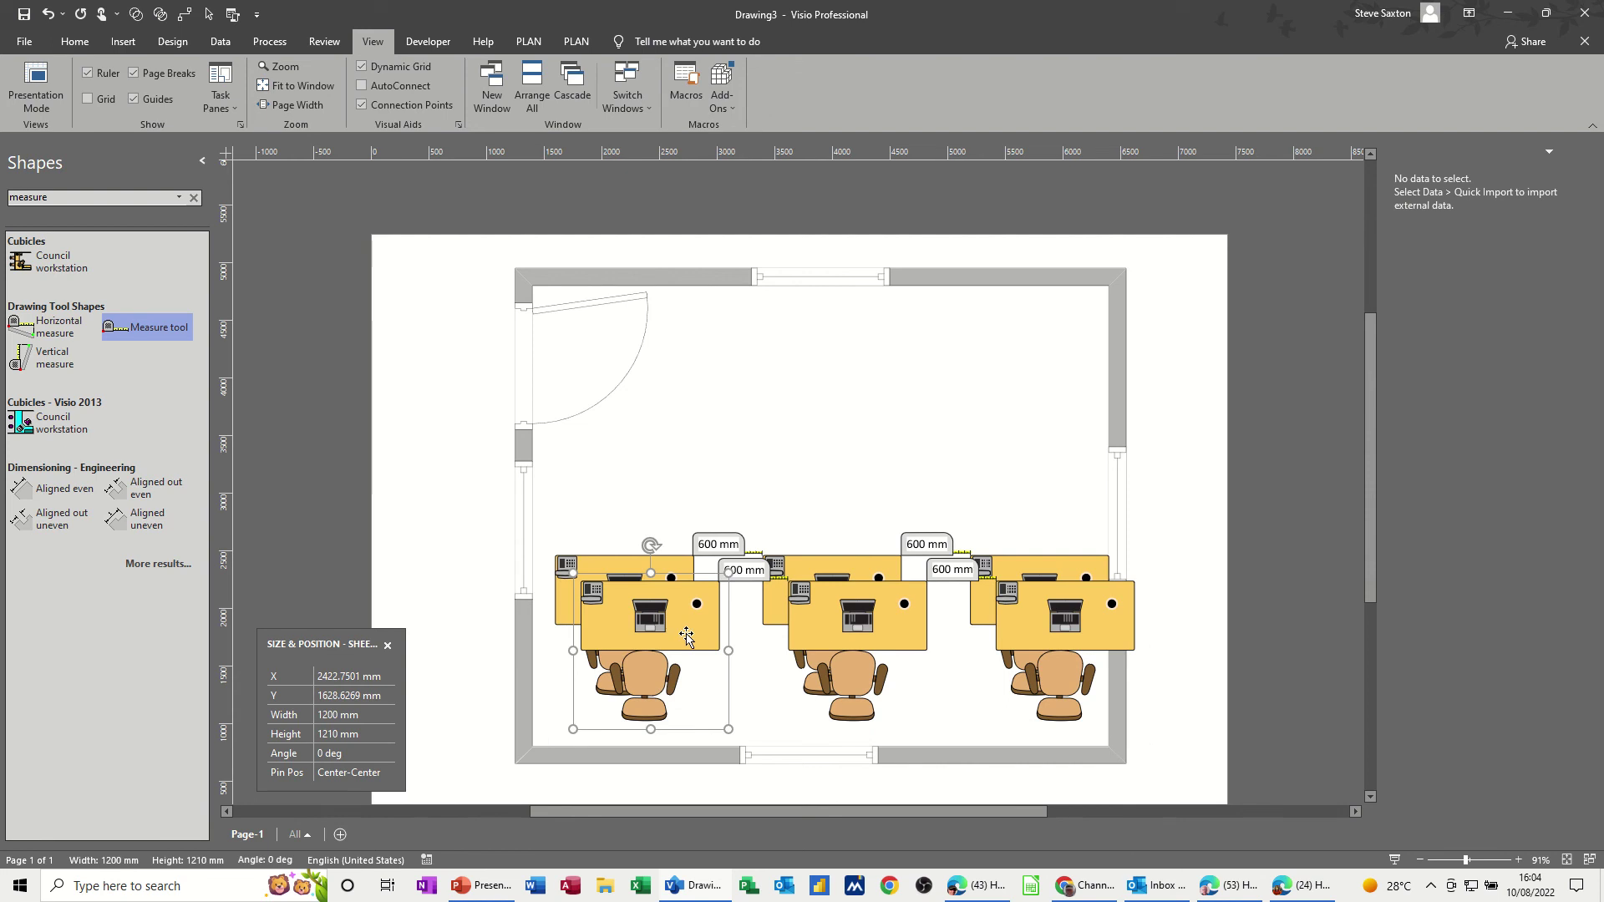
drag(686, 637, 842, 640)
drag(834, 635, 816, 439)
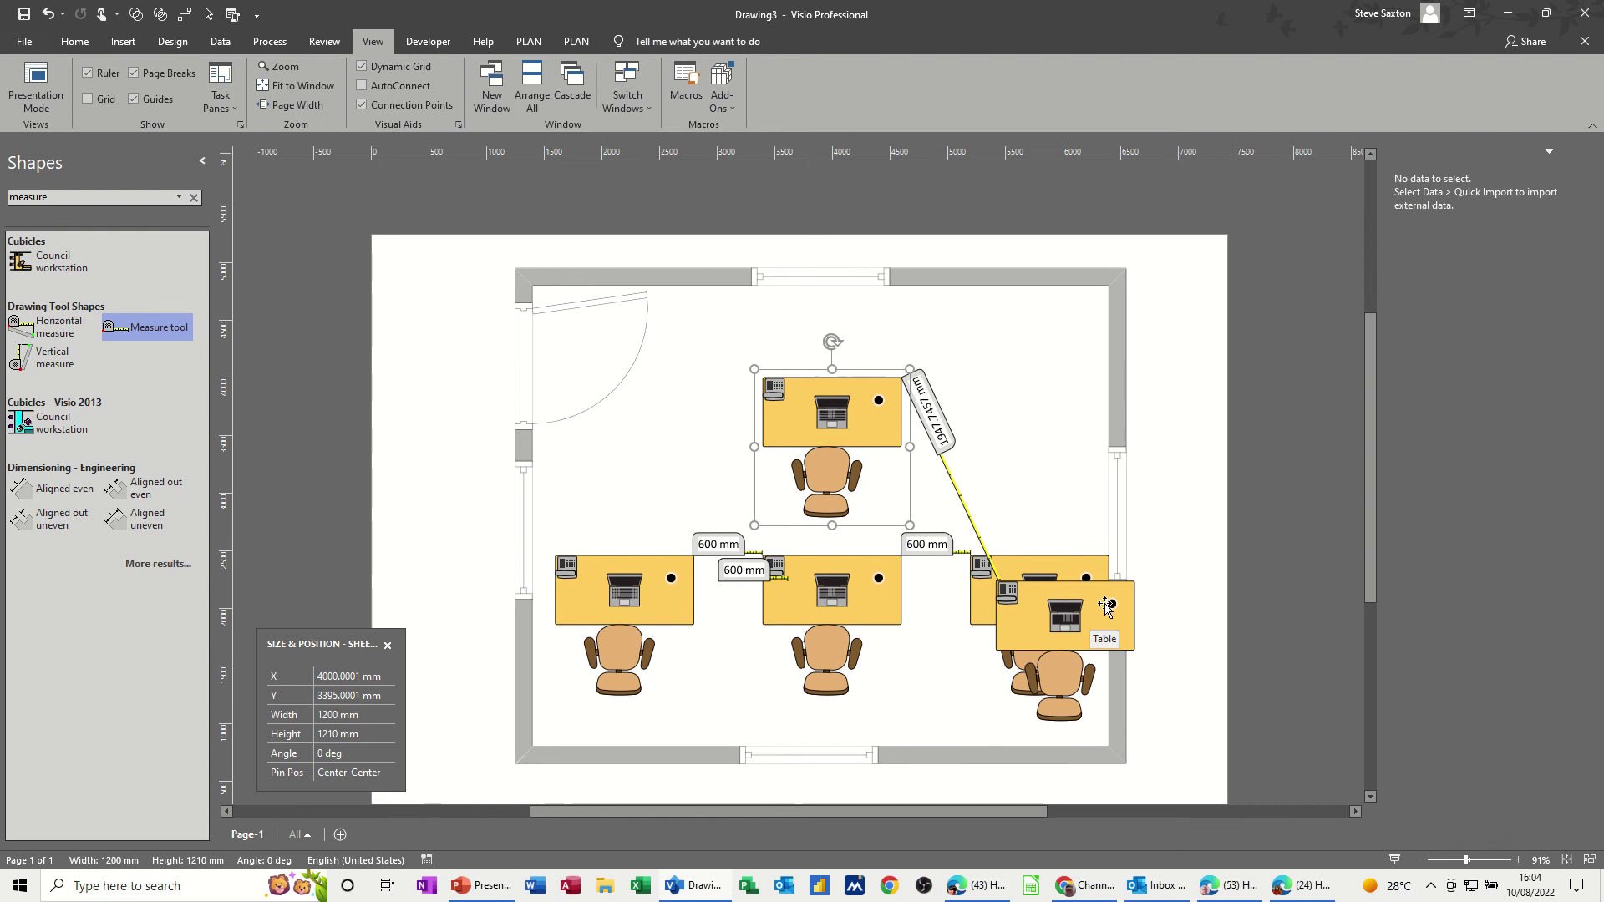
drag(1106, 607, 1087, 403)
Step: Delete the stray diagonal measure and copy the 600 mm measure between the back desks
click(956, 490)
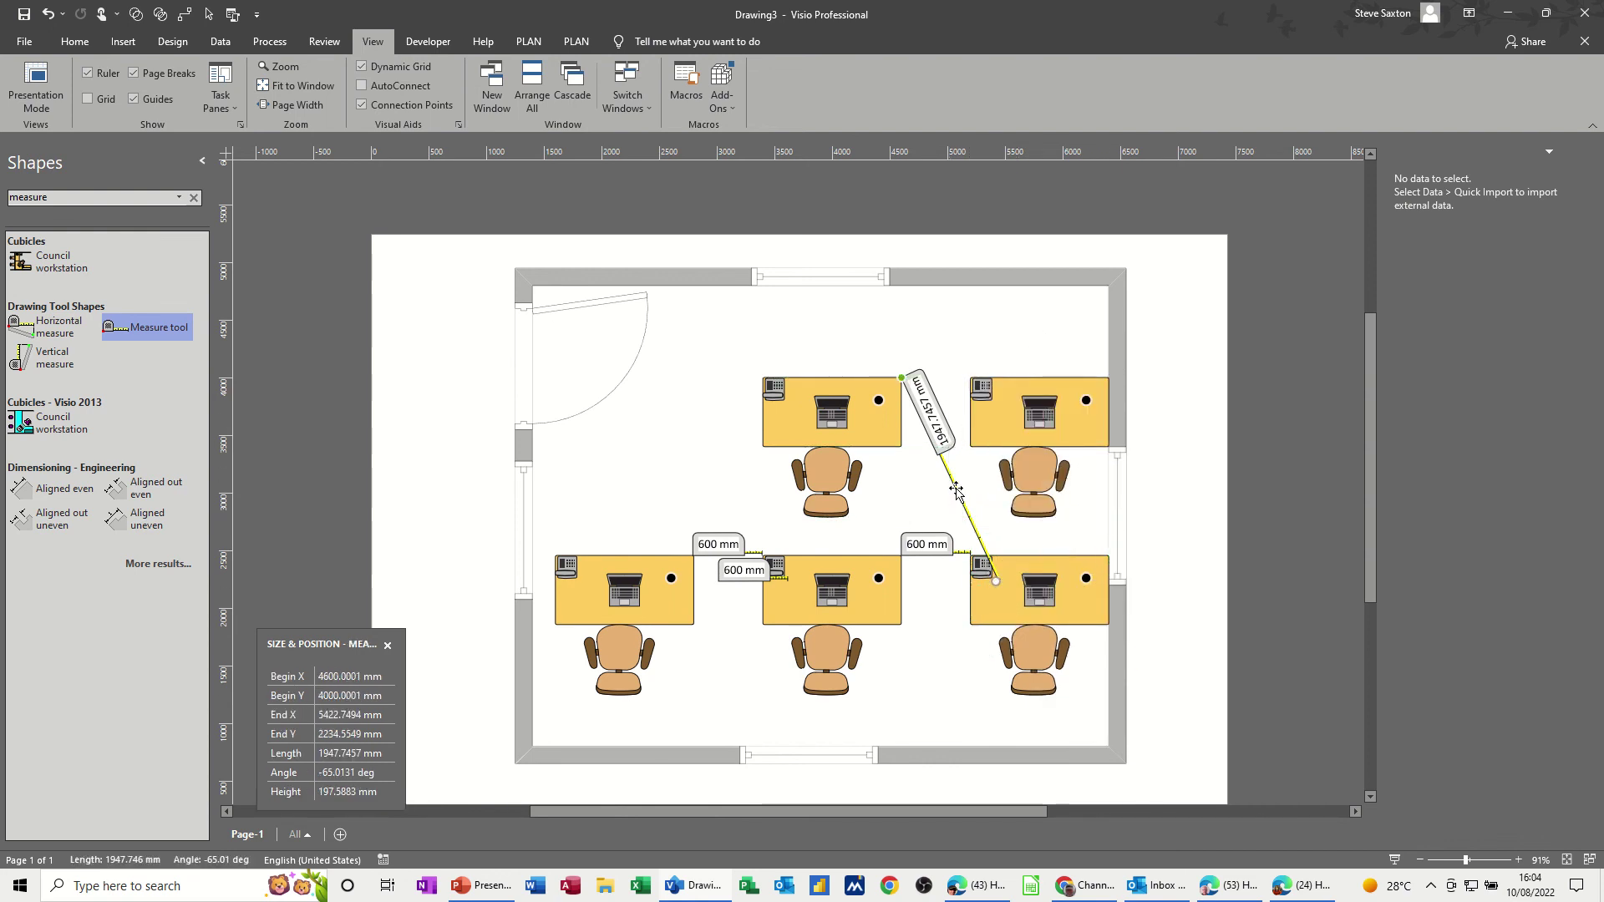
key(Delete)
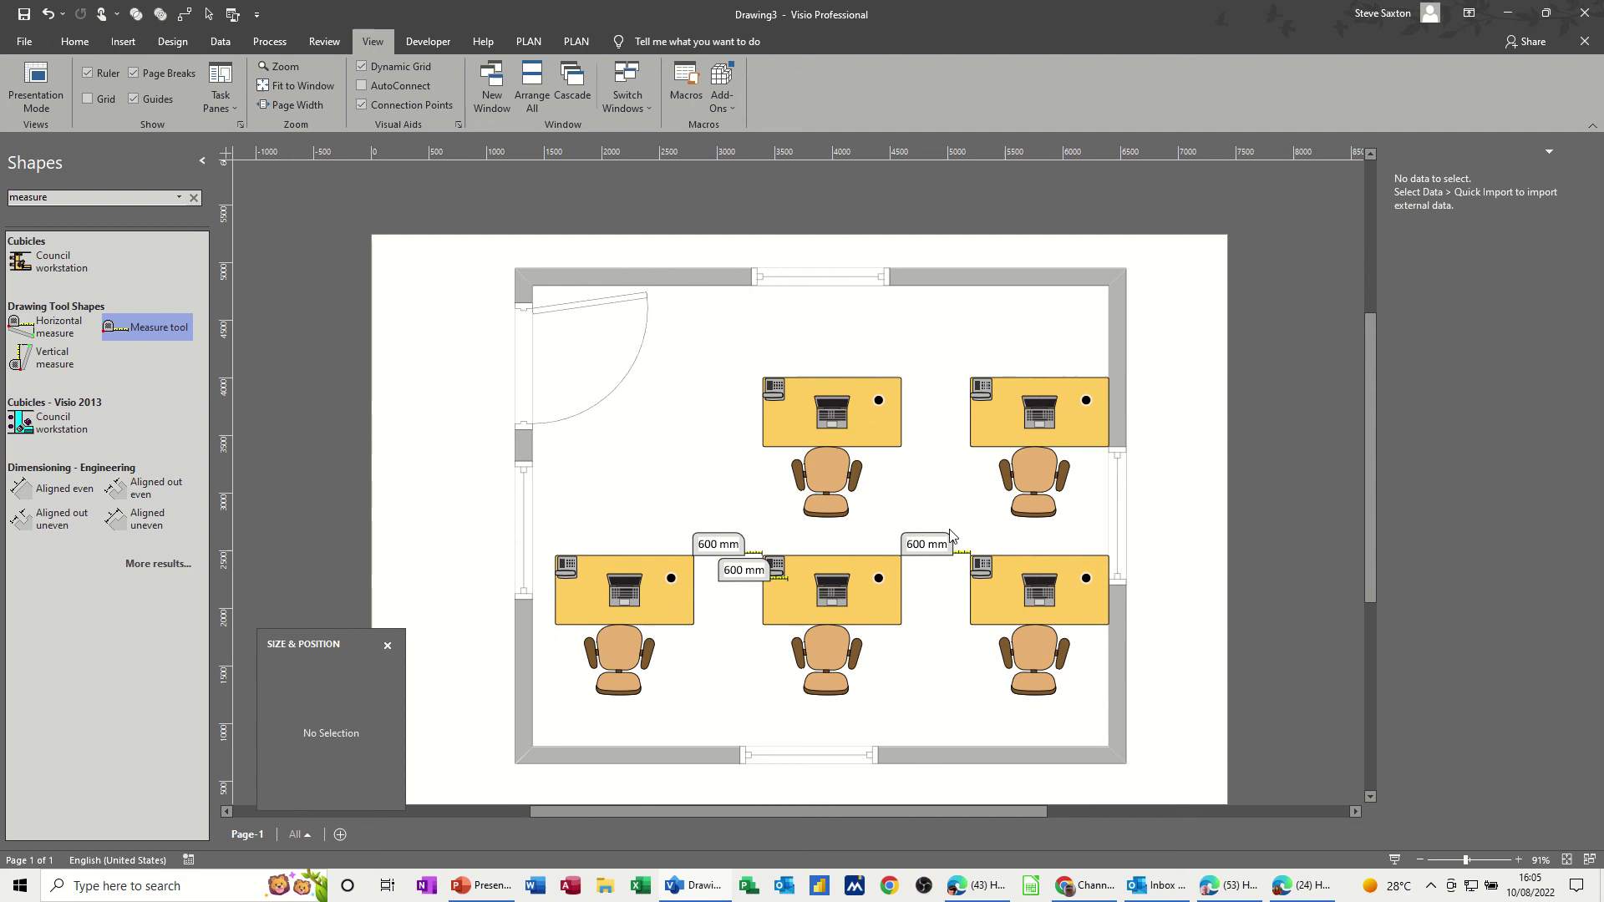
click(778, 578)
drag(749, 584, 923, 378)
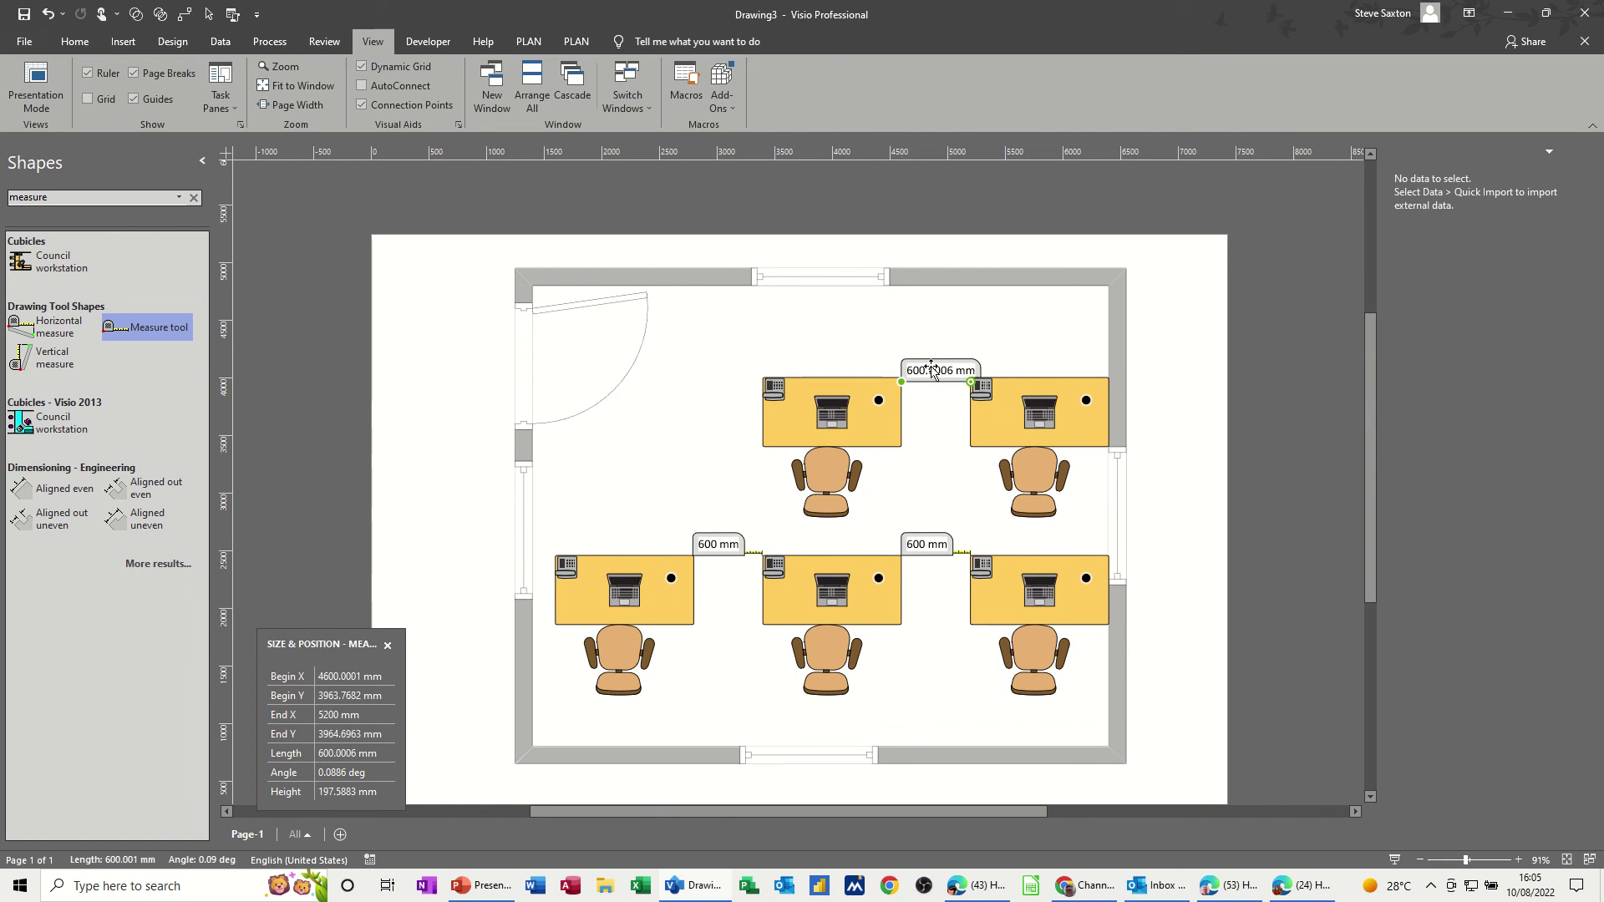
Step: Set the back-row measure's length to 600 mm in Size & Position
click(339, 753)
text(600)
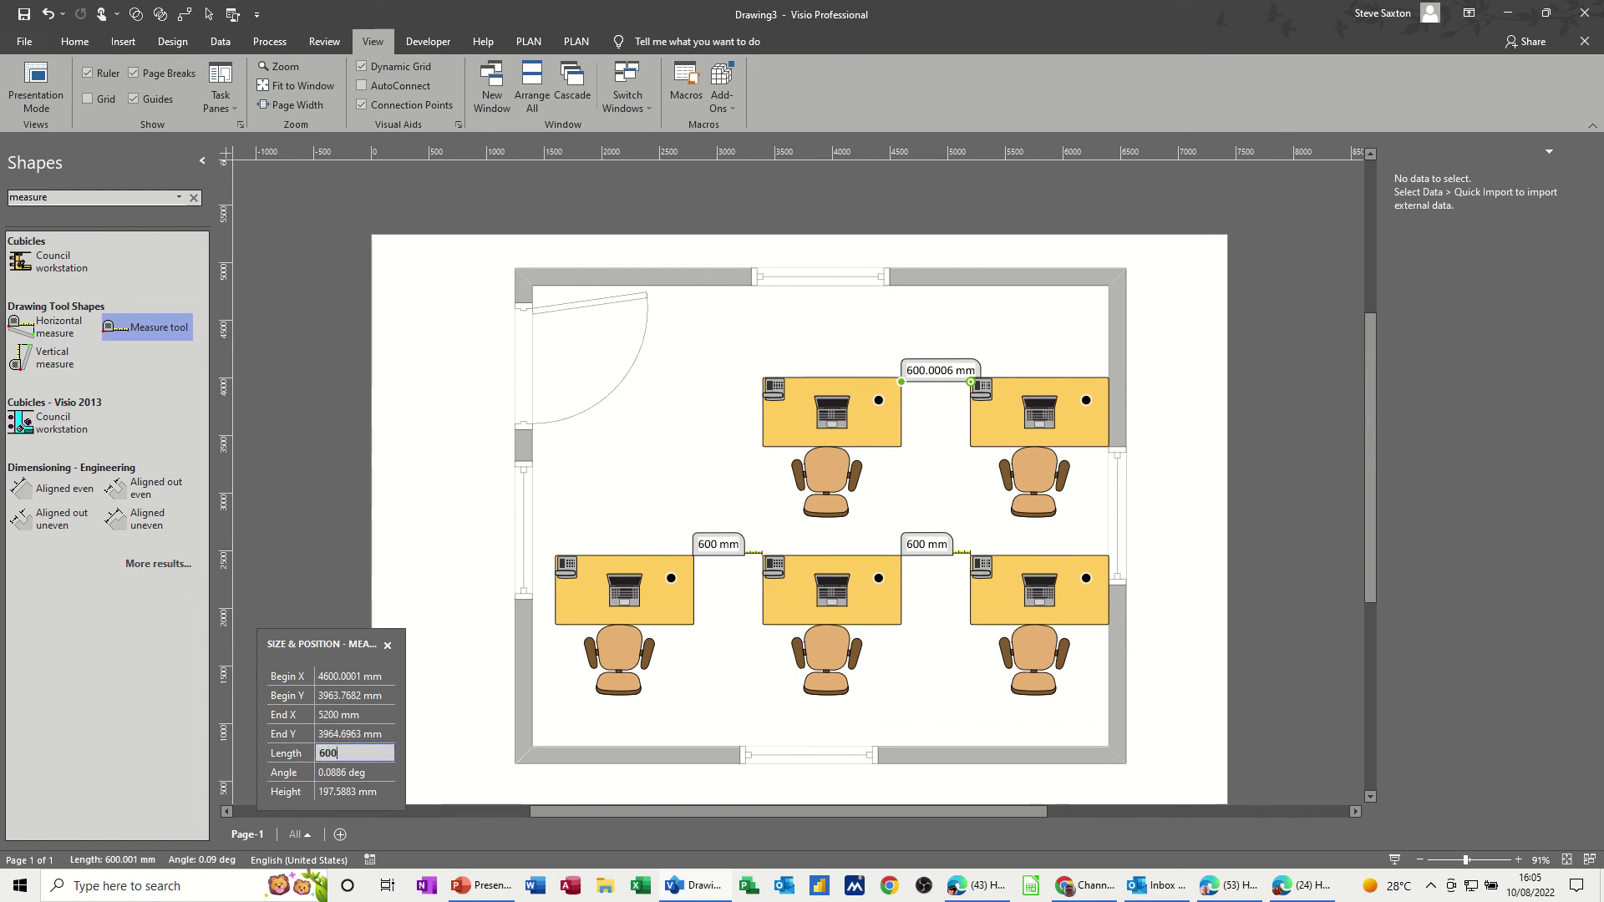
key(Return)
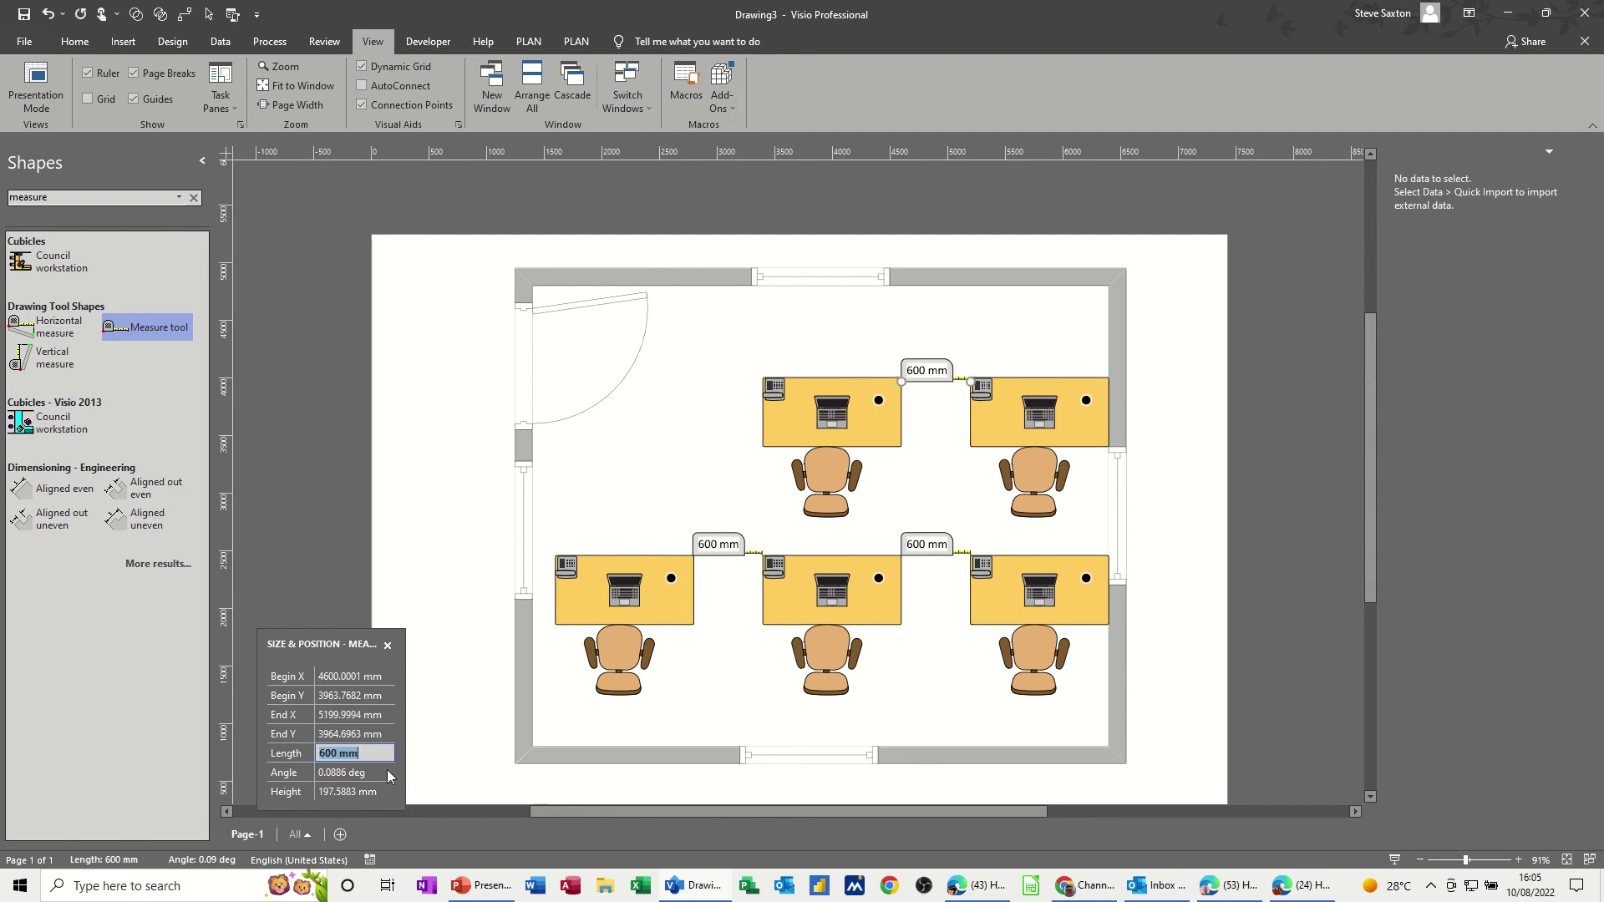
click(945, 504)
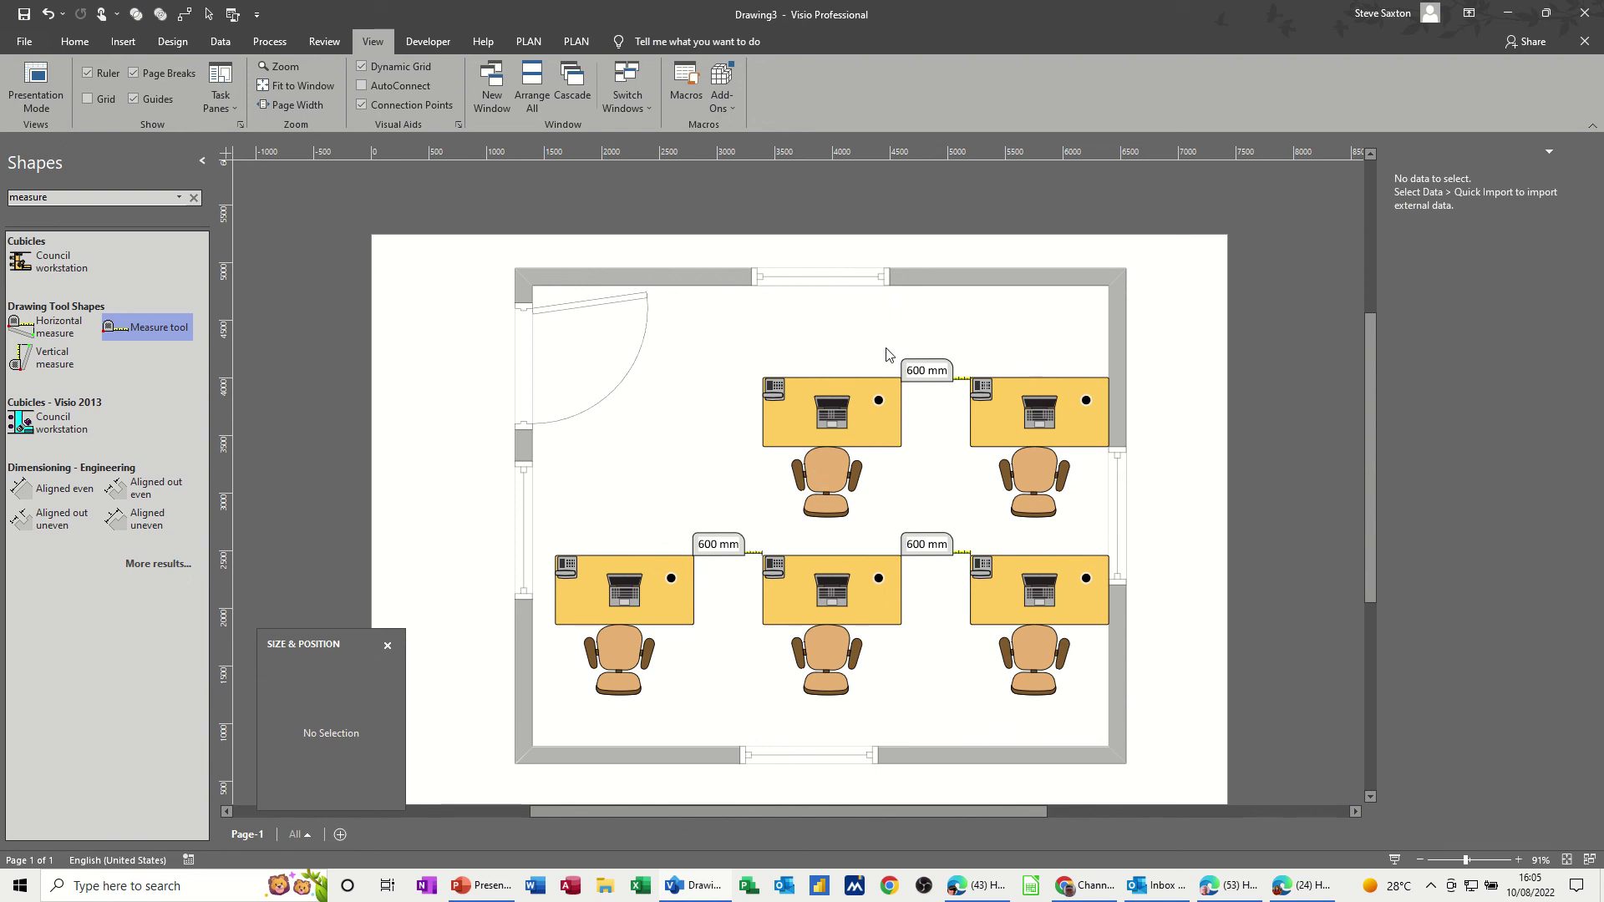
Step: From Office Equipment, place two power sockets on the top wall and one on the bottom wall
click(192, 200)
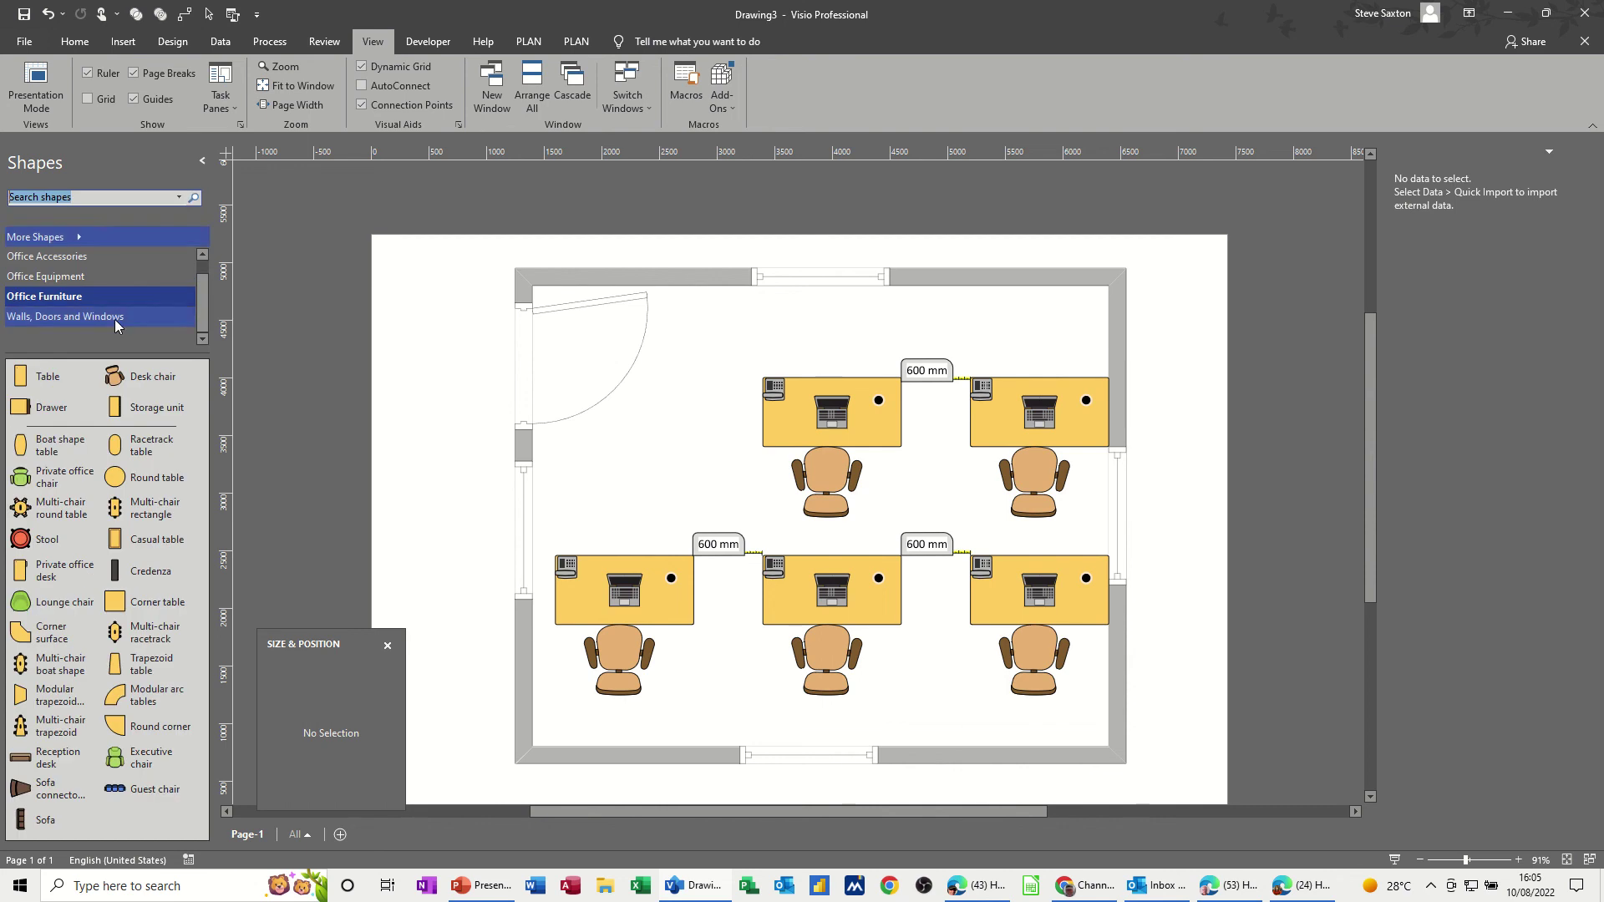
click(49, 277)
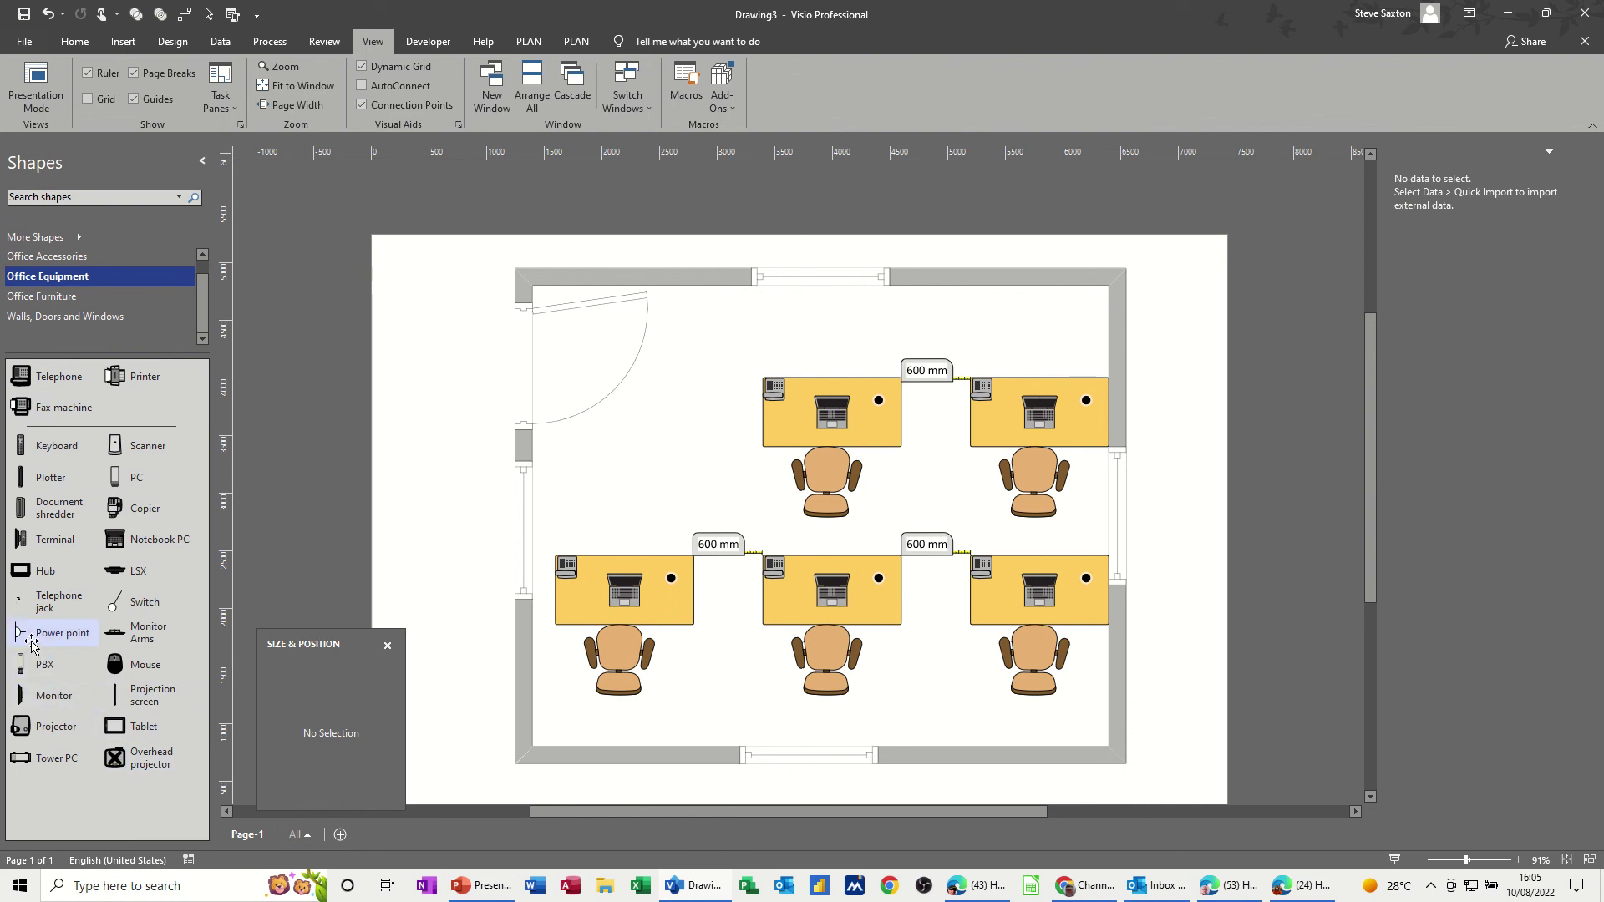
drag(18, 636, 734, 325)
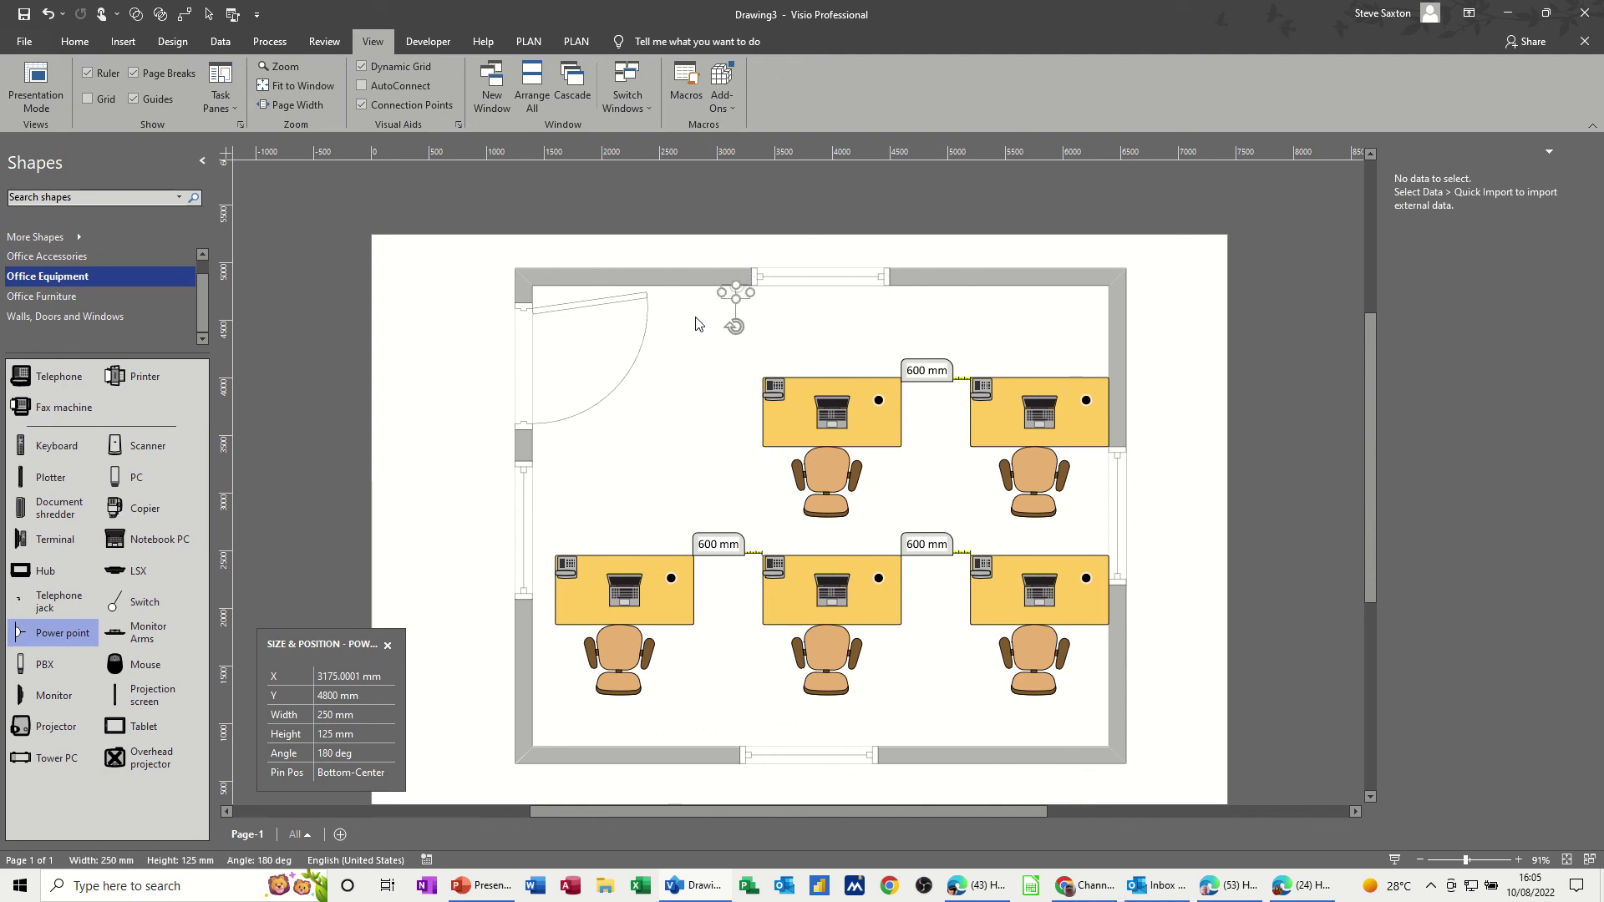
click(698, 323)
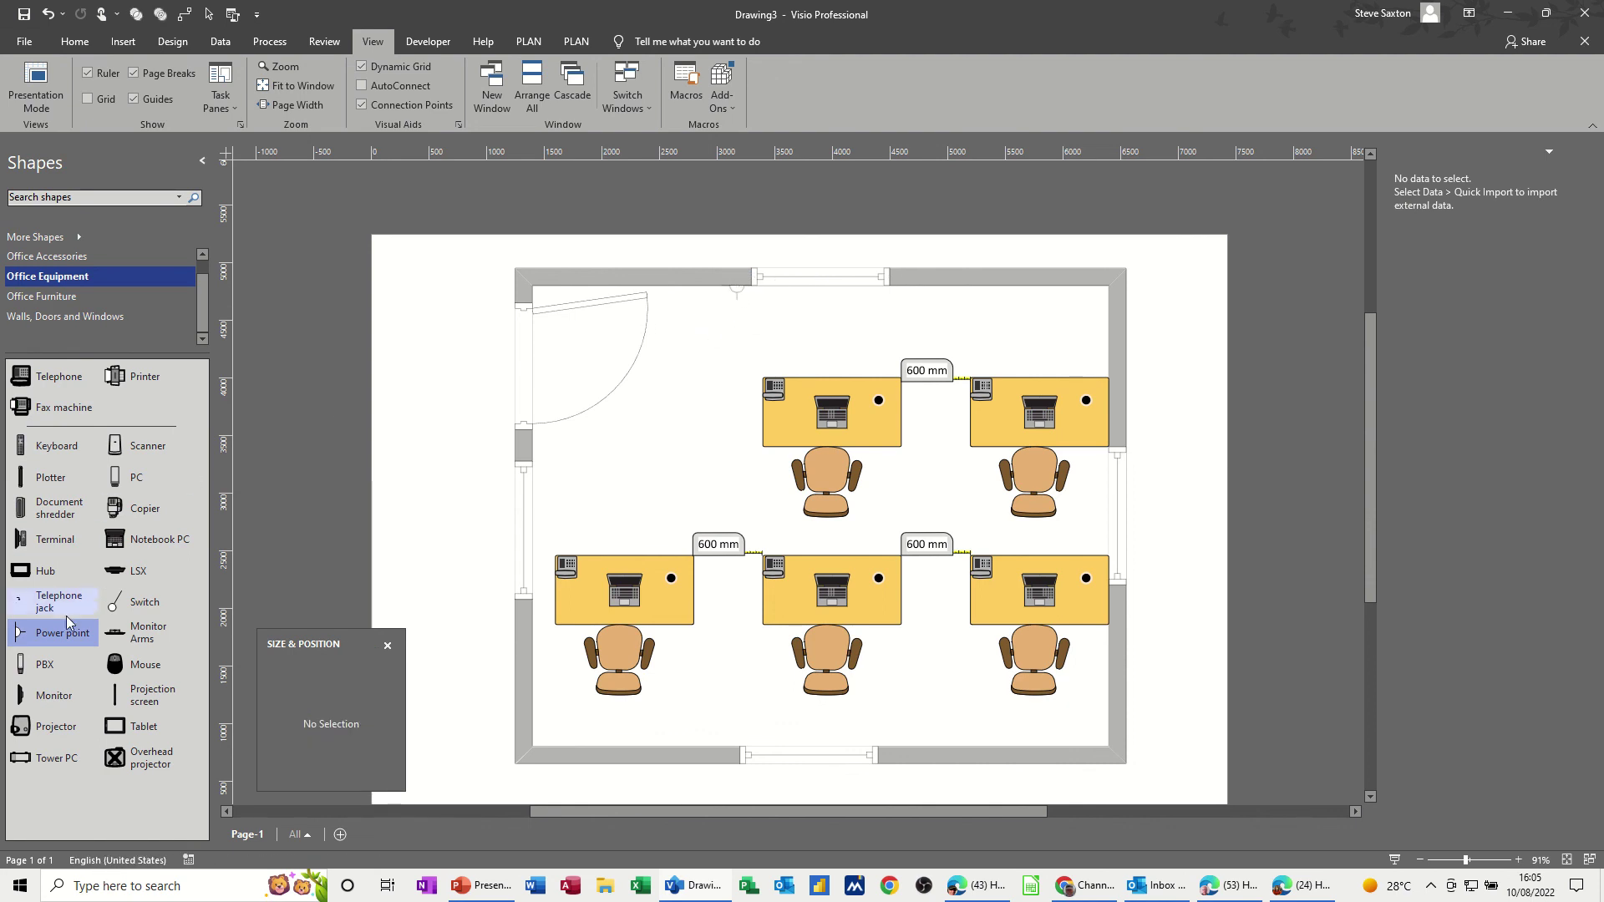
drag(36, 637, 1005, 312)
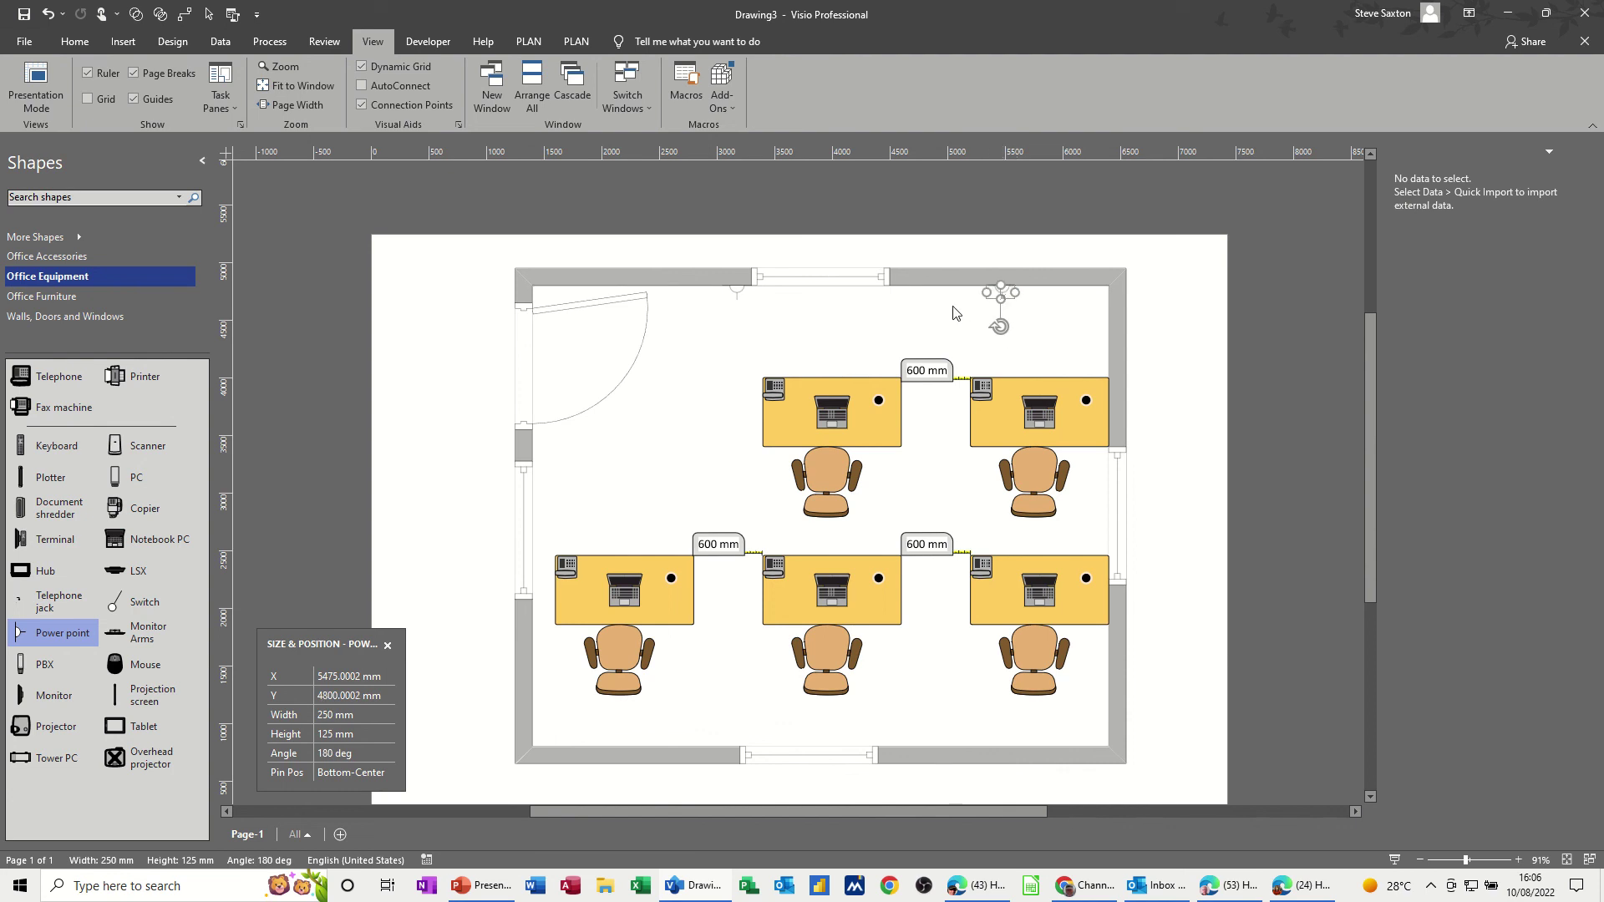
click(797, 319)
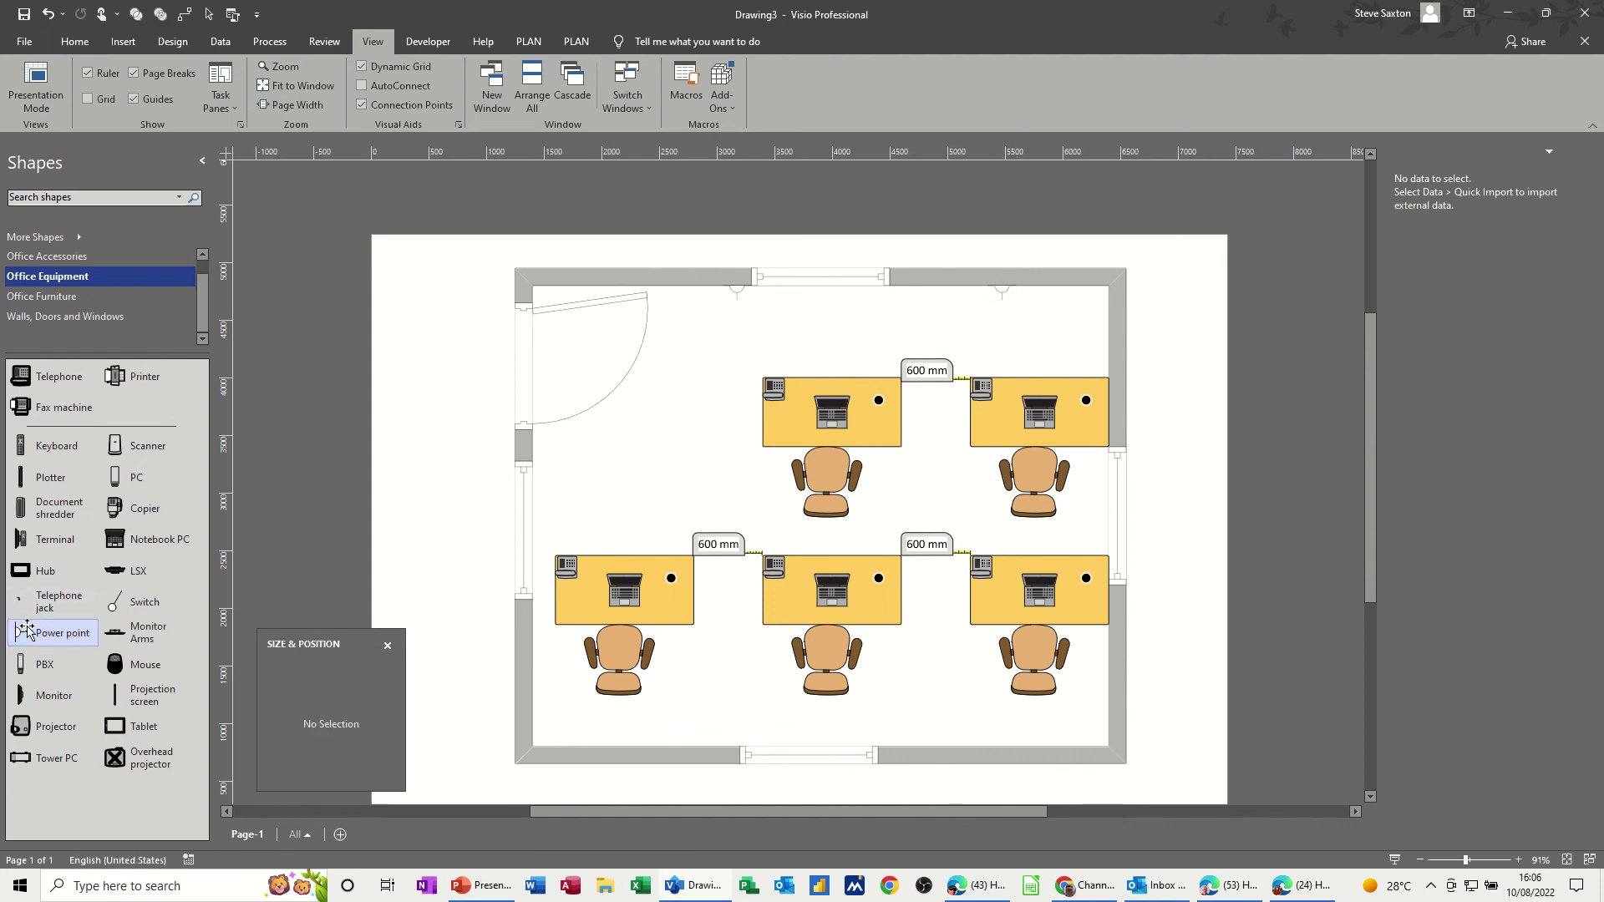
drag(25, 632, 694, 721)
click(739, 725)
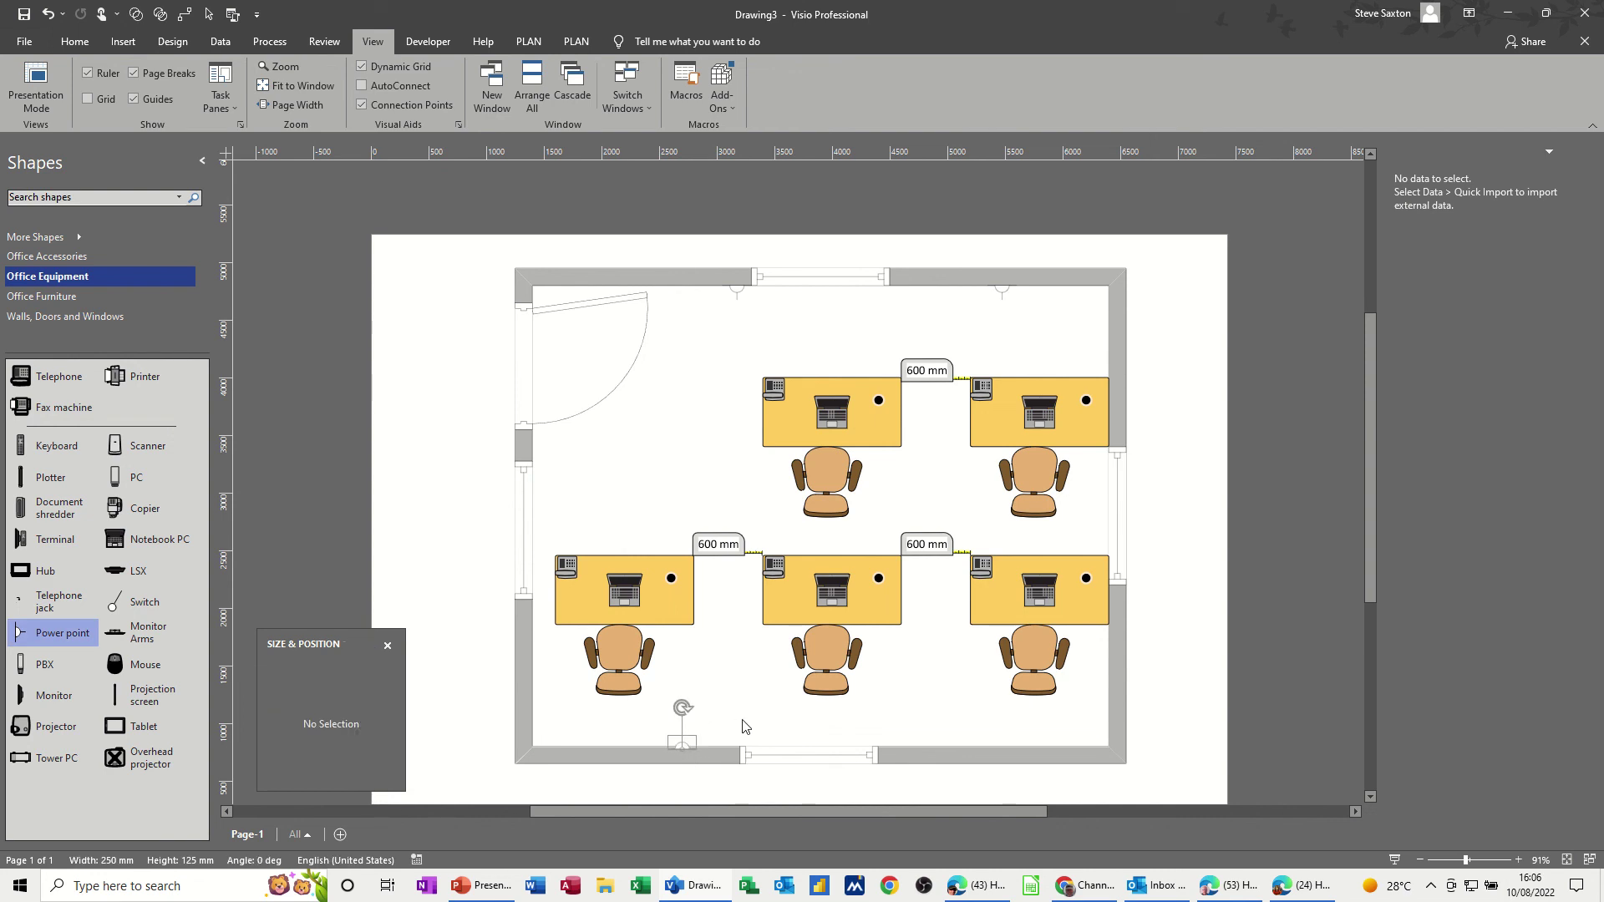
click(682, 752)
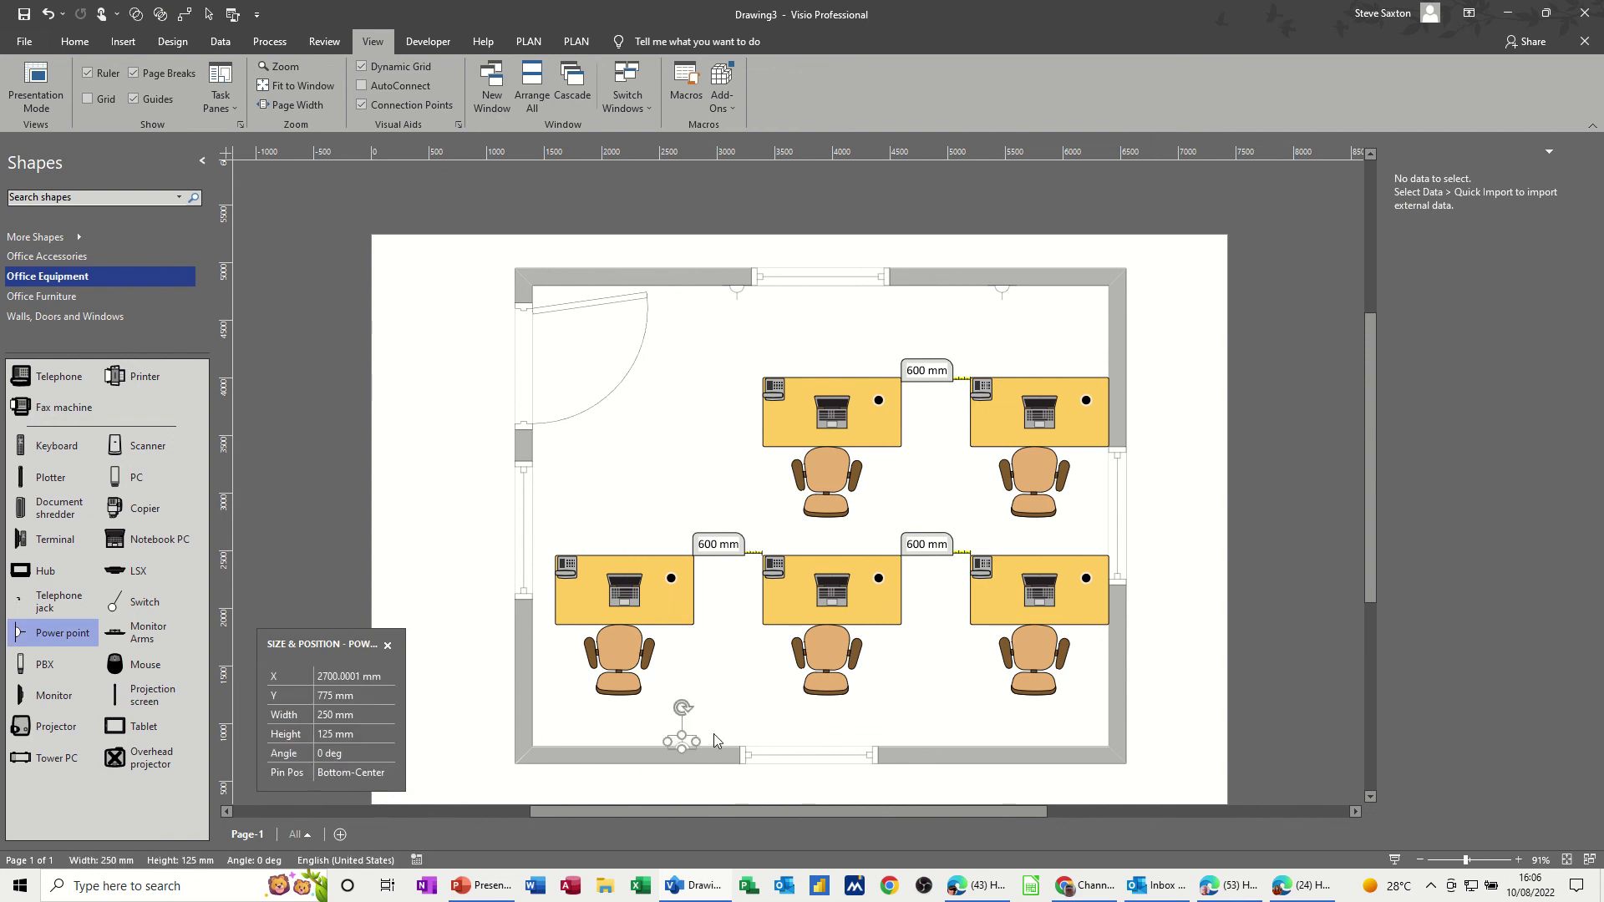
click(749, 722)
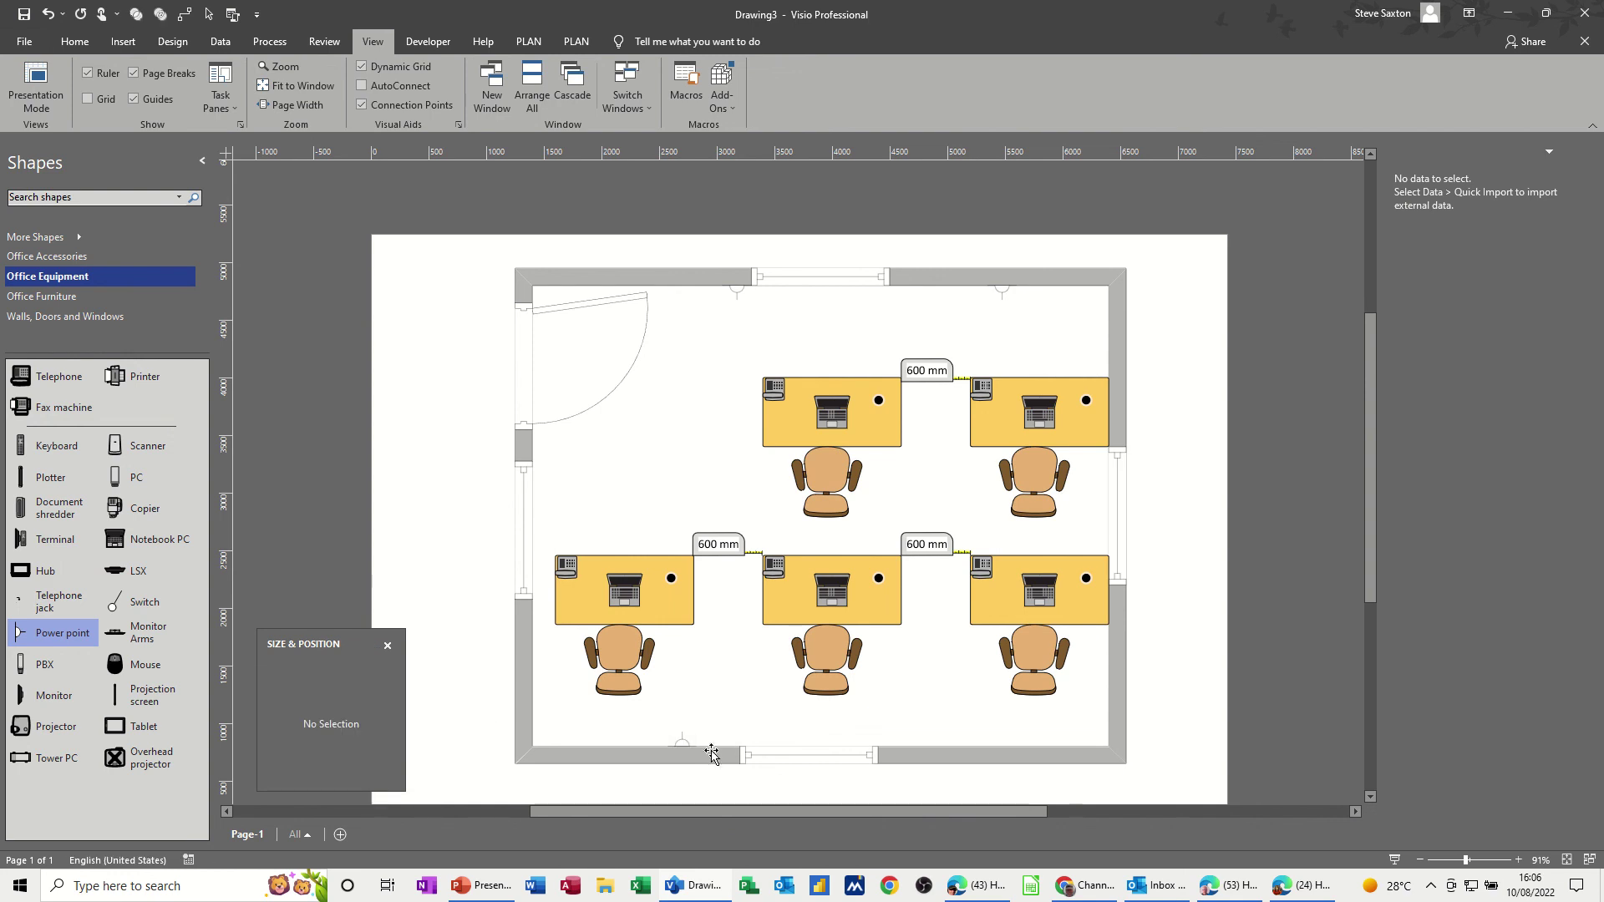
Step: Place a telephone jack in the room's bottom-left corner
drag(49, 607, 539, 688)
click(582, 718)
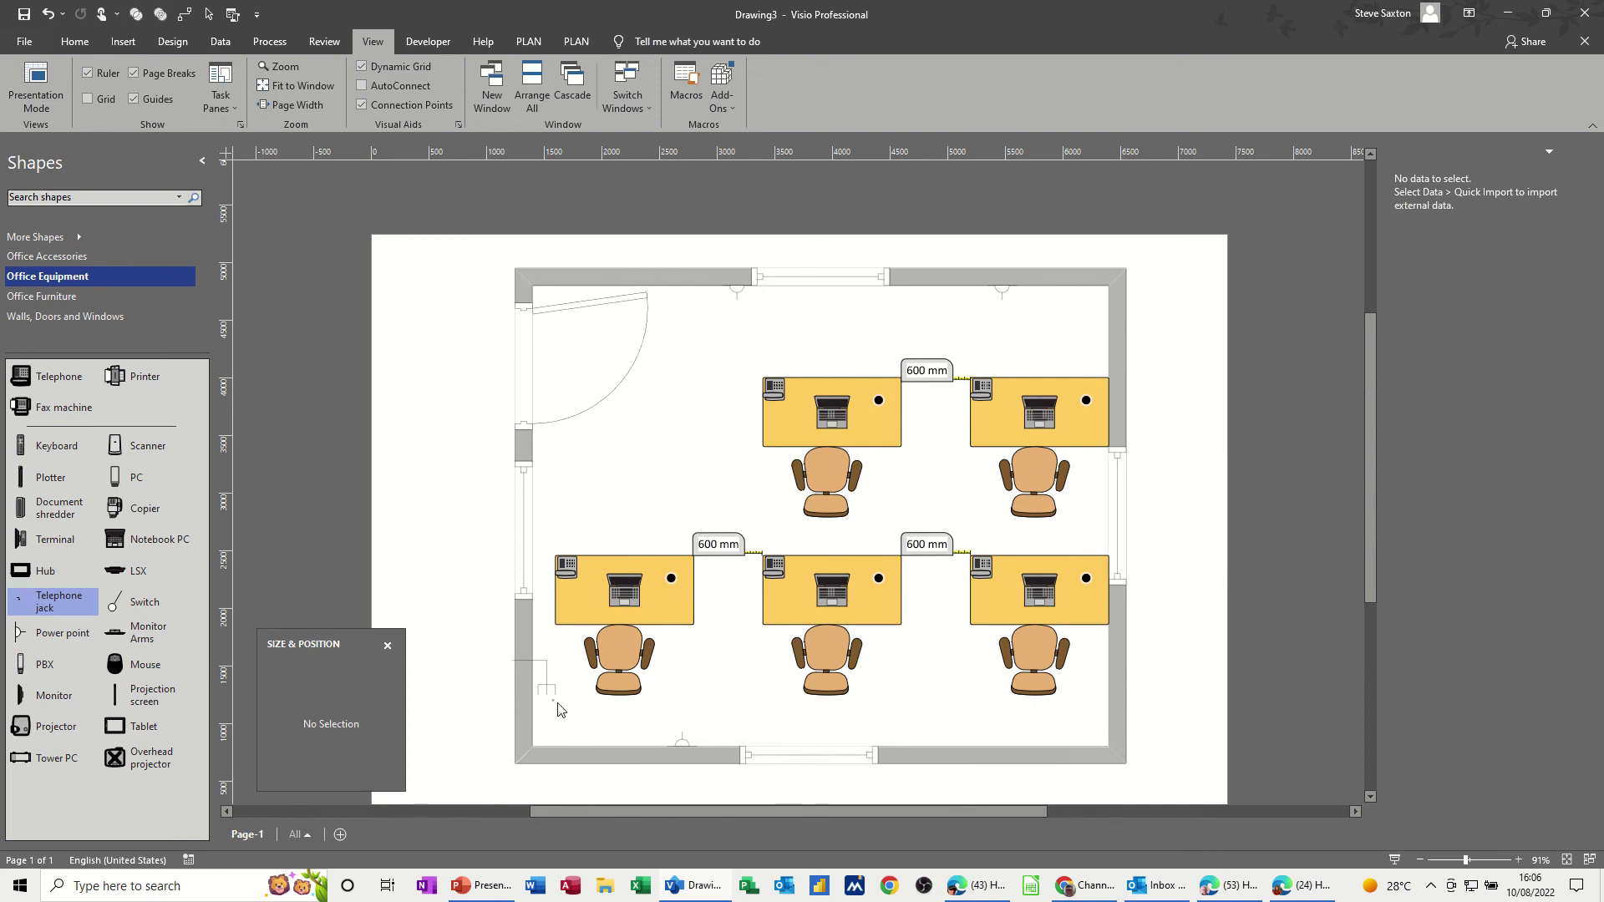
click(560, 690)
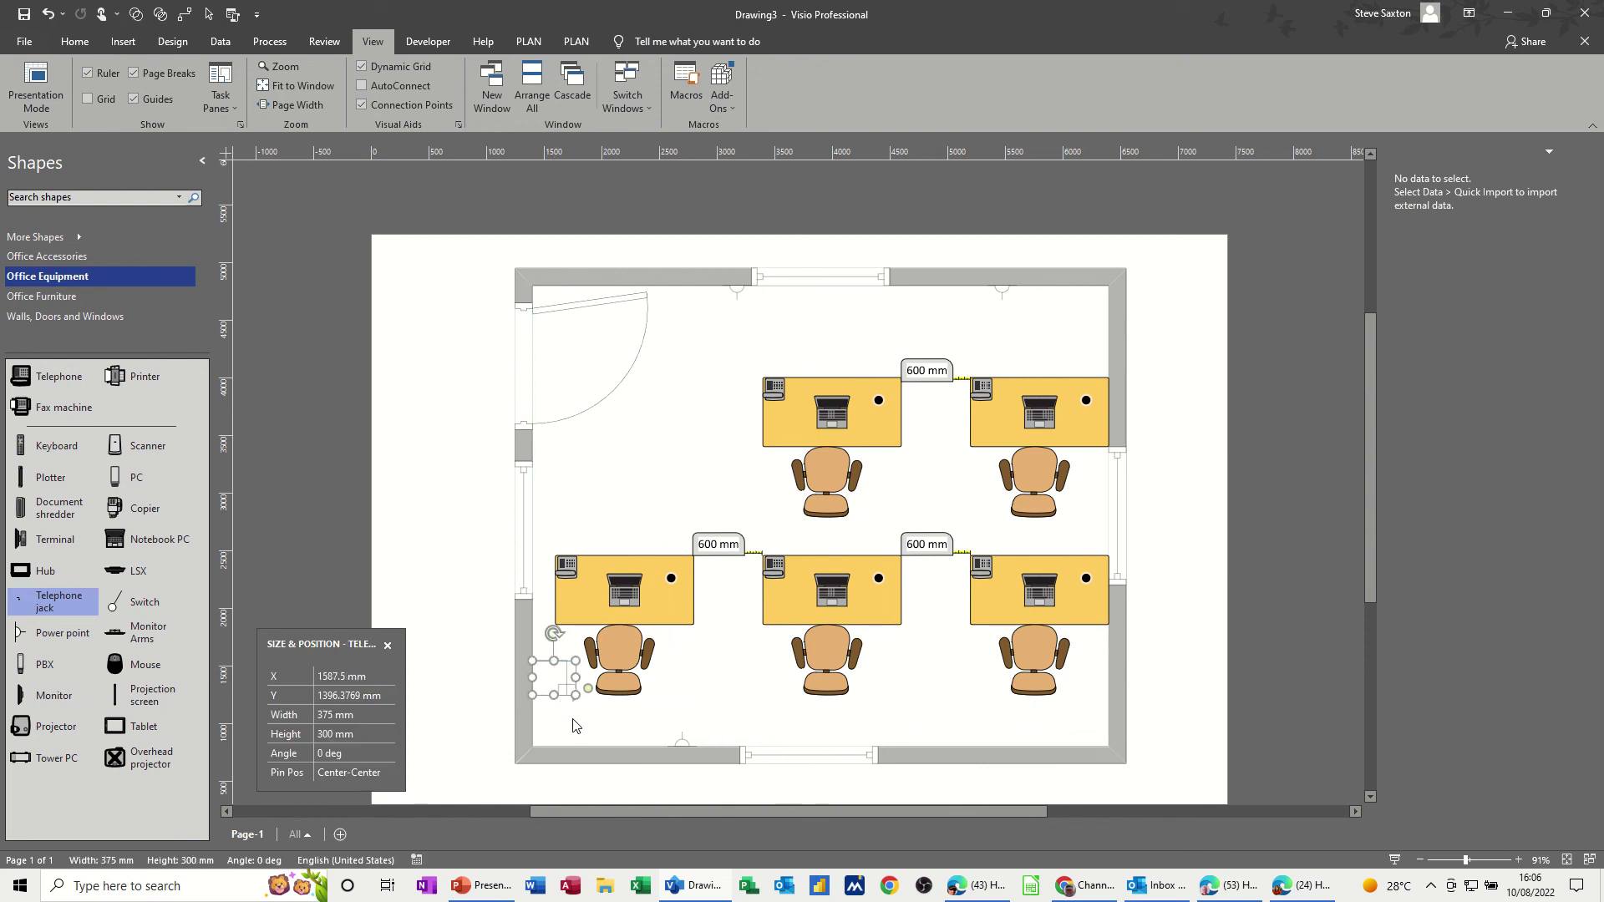
click(576, 717)
drag(567, 693, 570, 741)
click(599, 737)
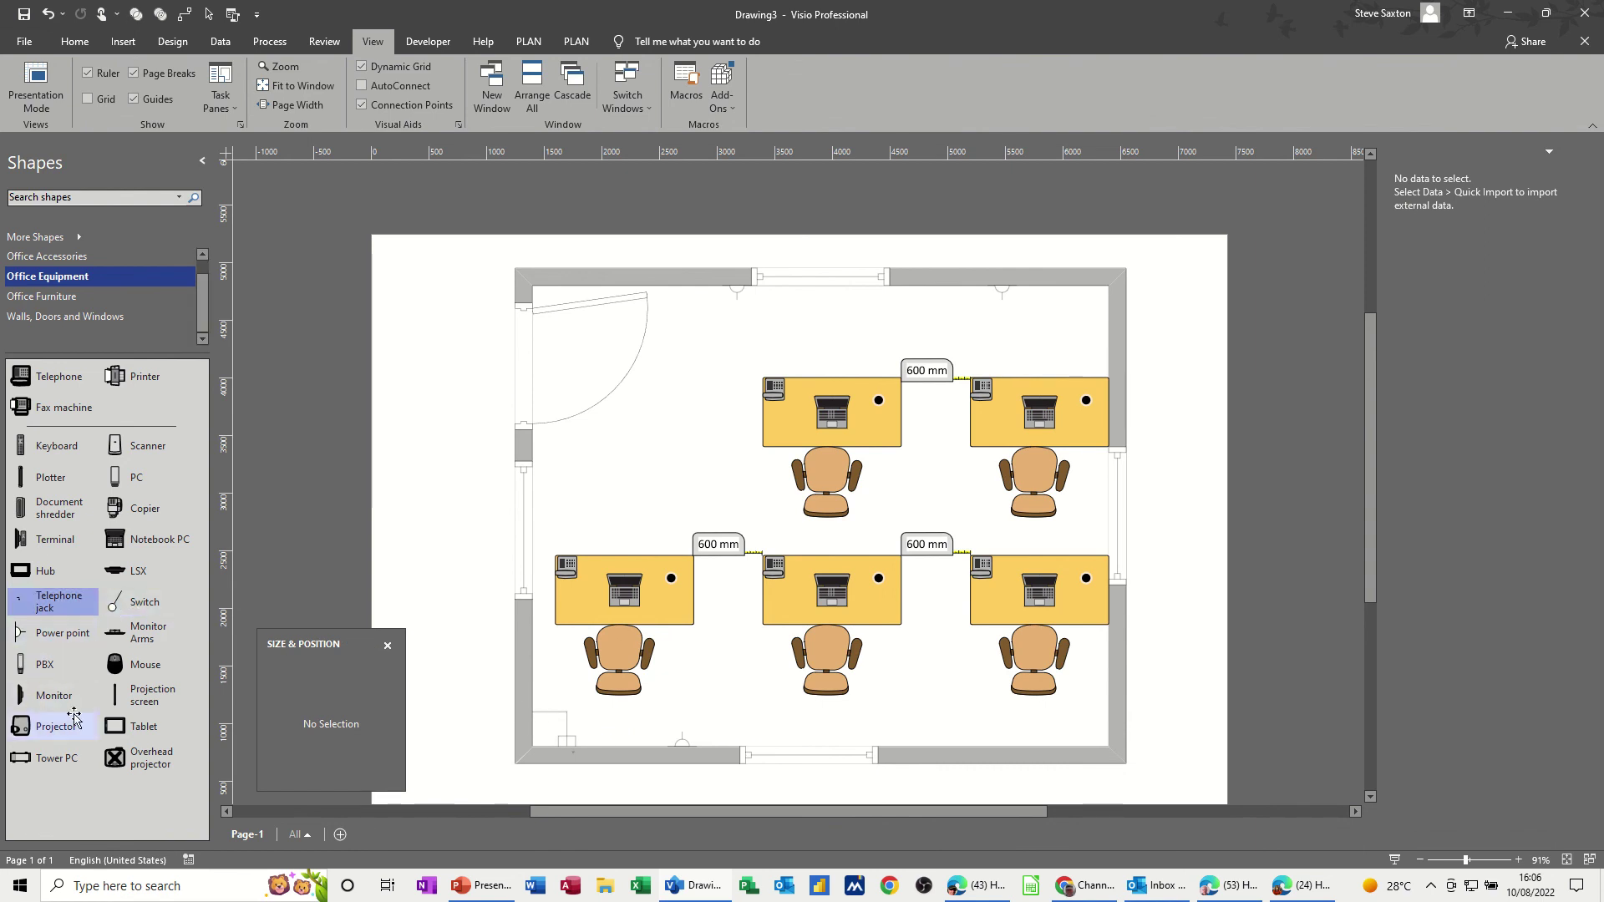
Step: Add a projection screen, rotate it horizontal, and set it against the top wall
drag(124, 700, 834, 335)
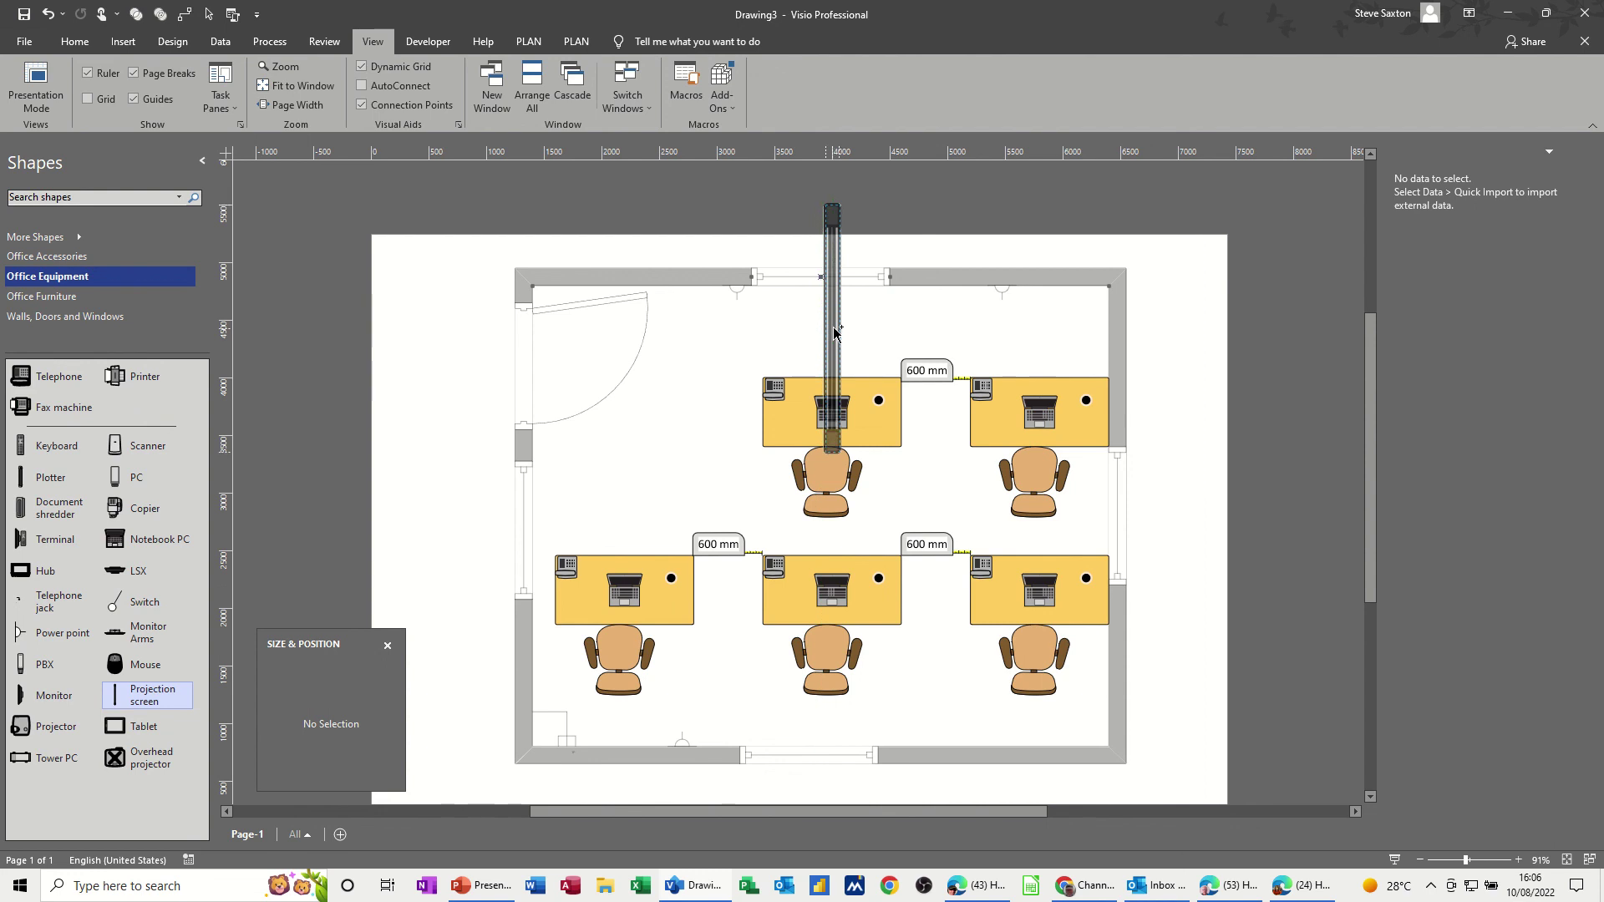
drag(833, 177, 680, 327)
drag(866, 332, 913, 309)
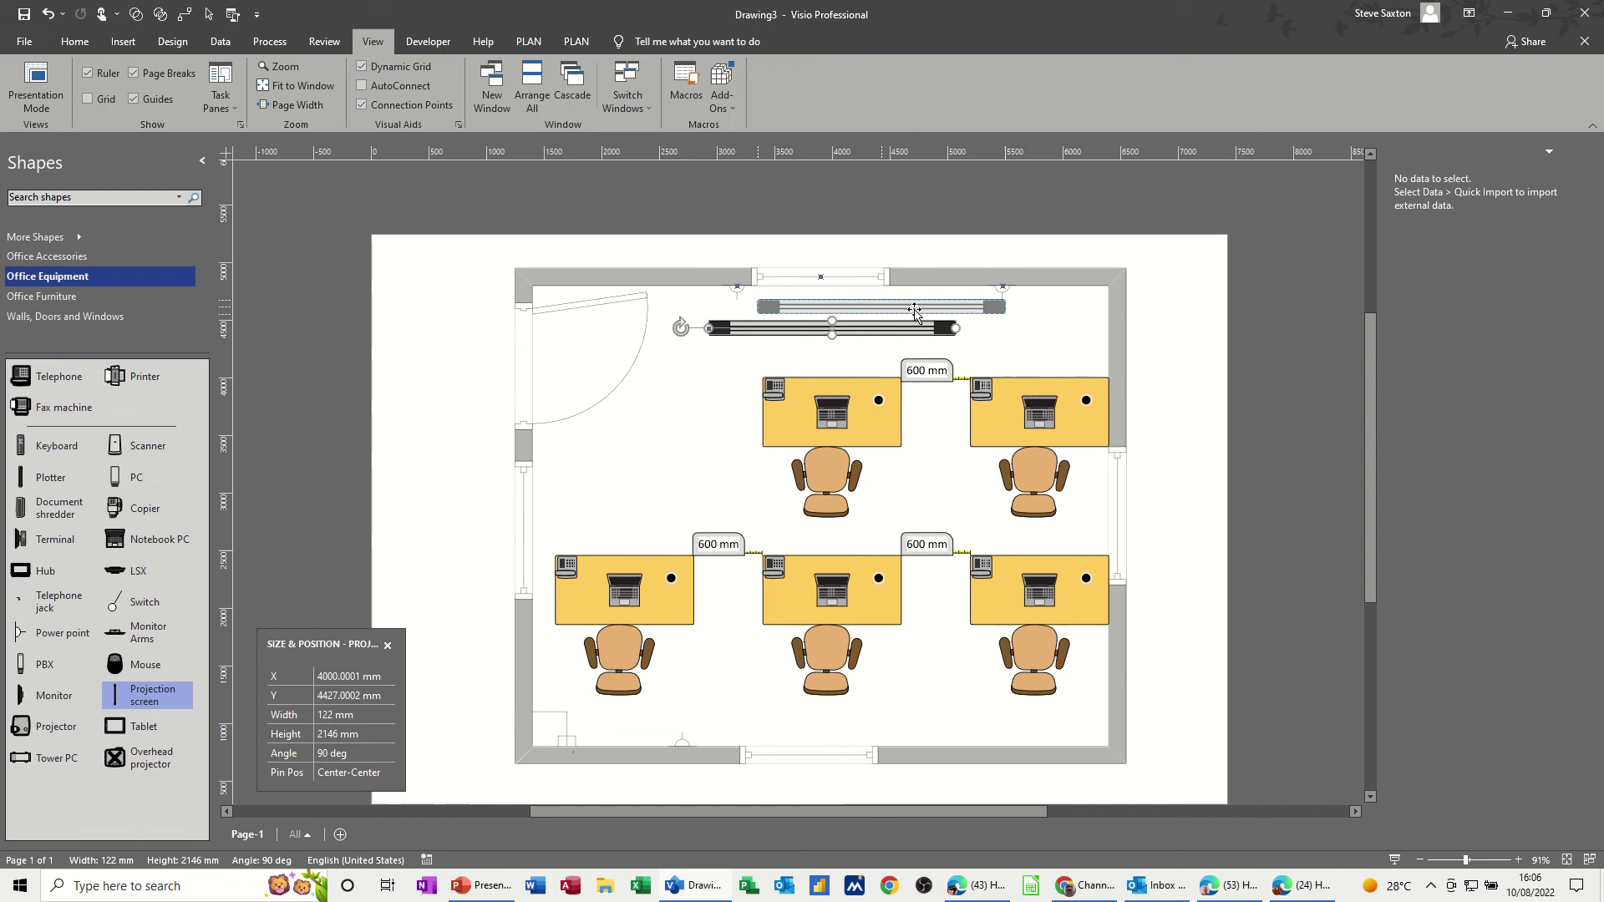
click(1042, 330)
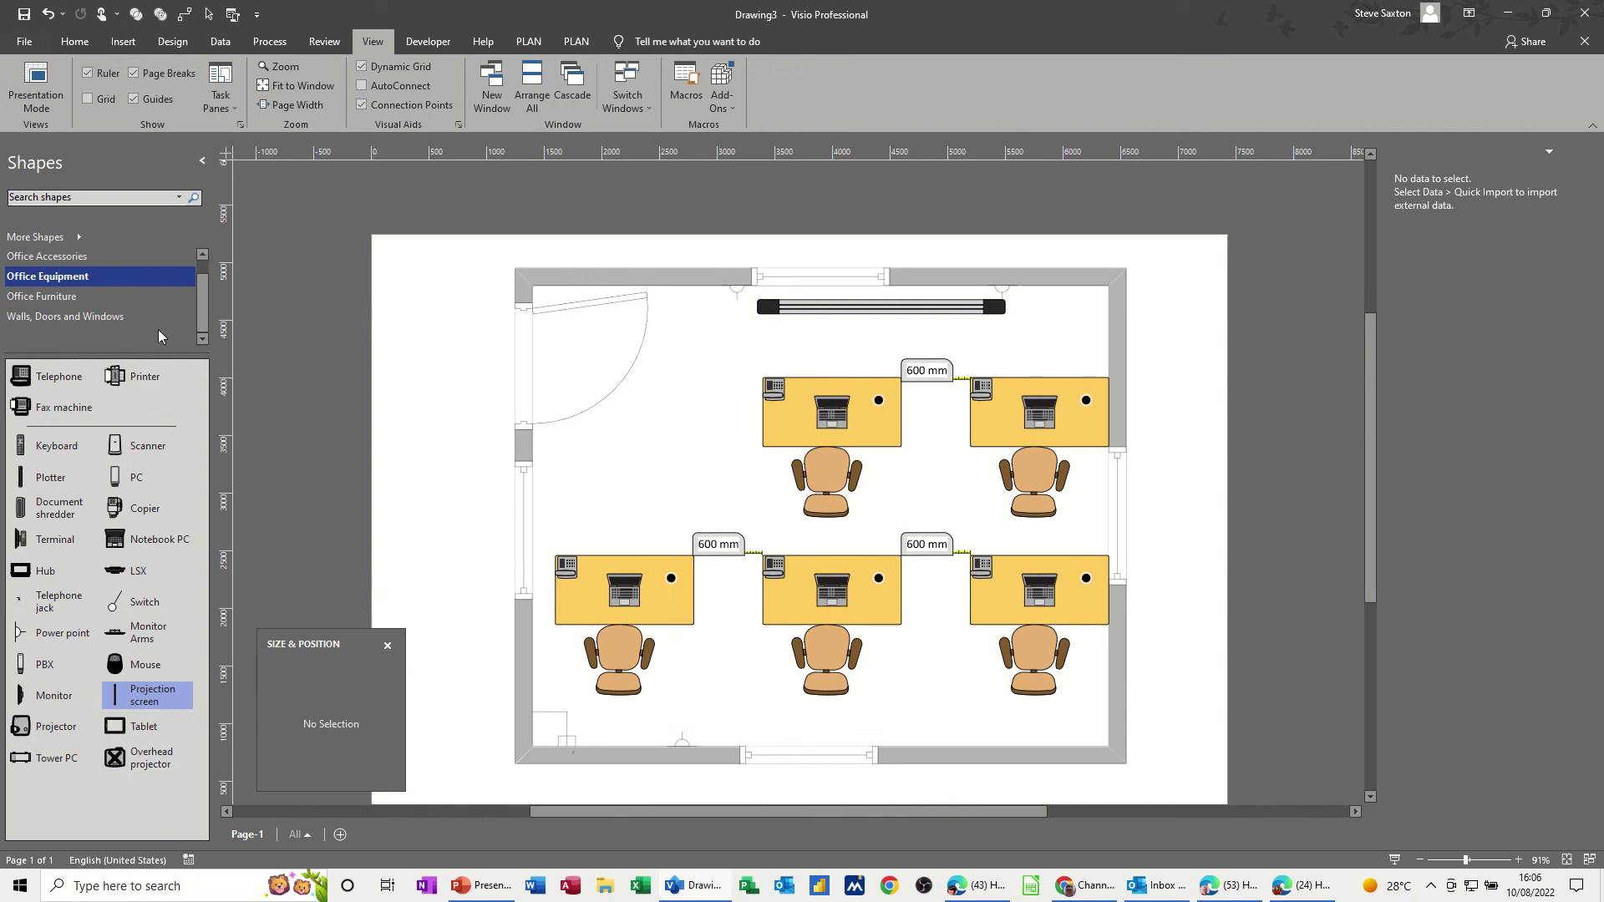
click(51, 259)
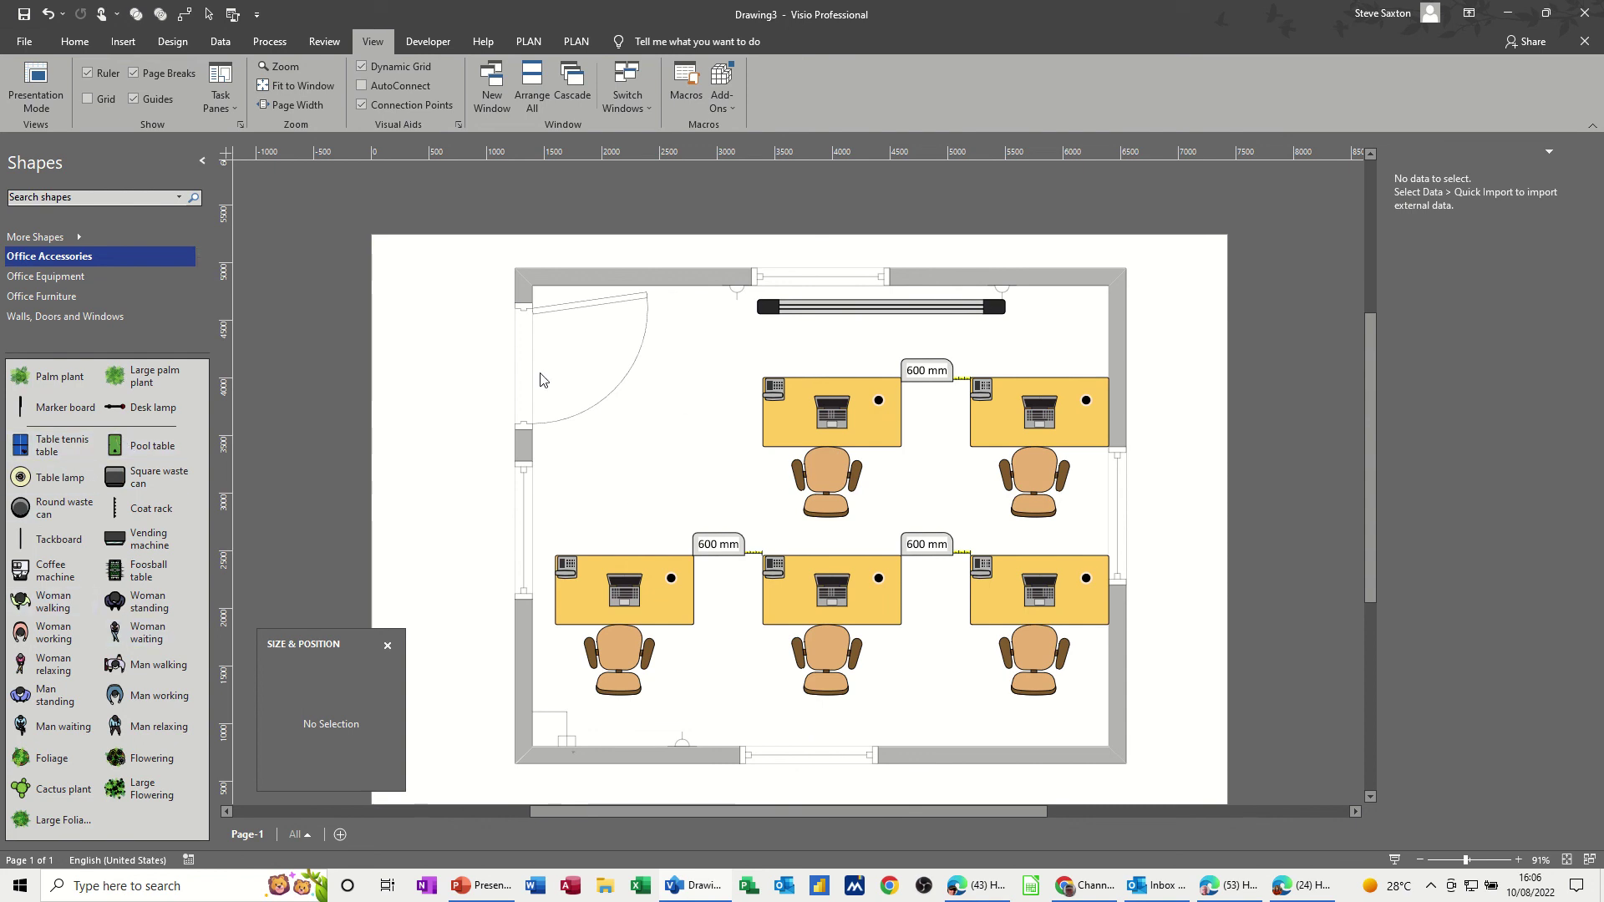
Step: Drop a palm plant into the top-right corner and clear the selection
drag(50, 376, 1090, 313)
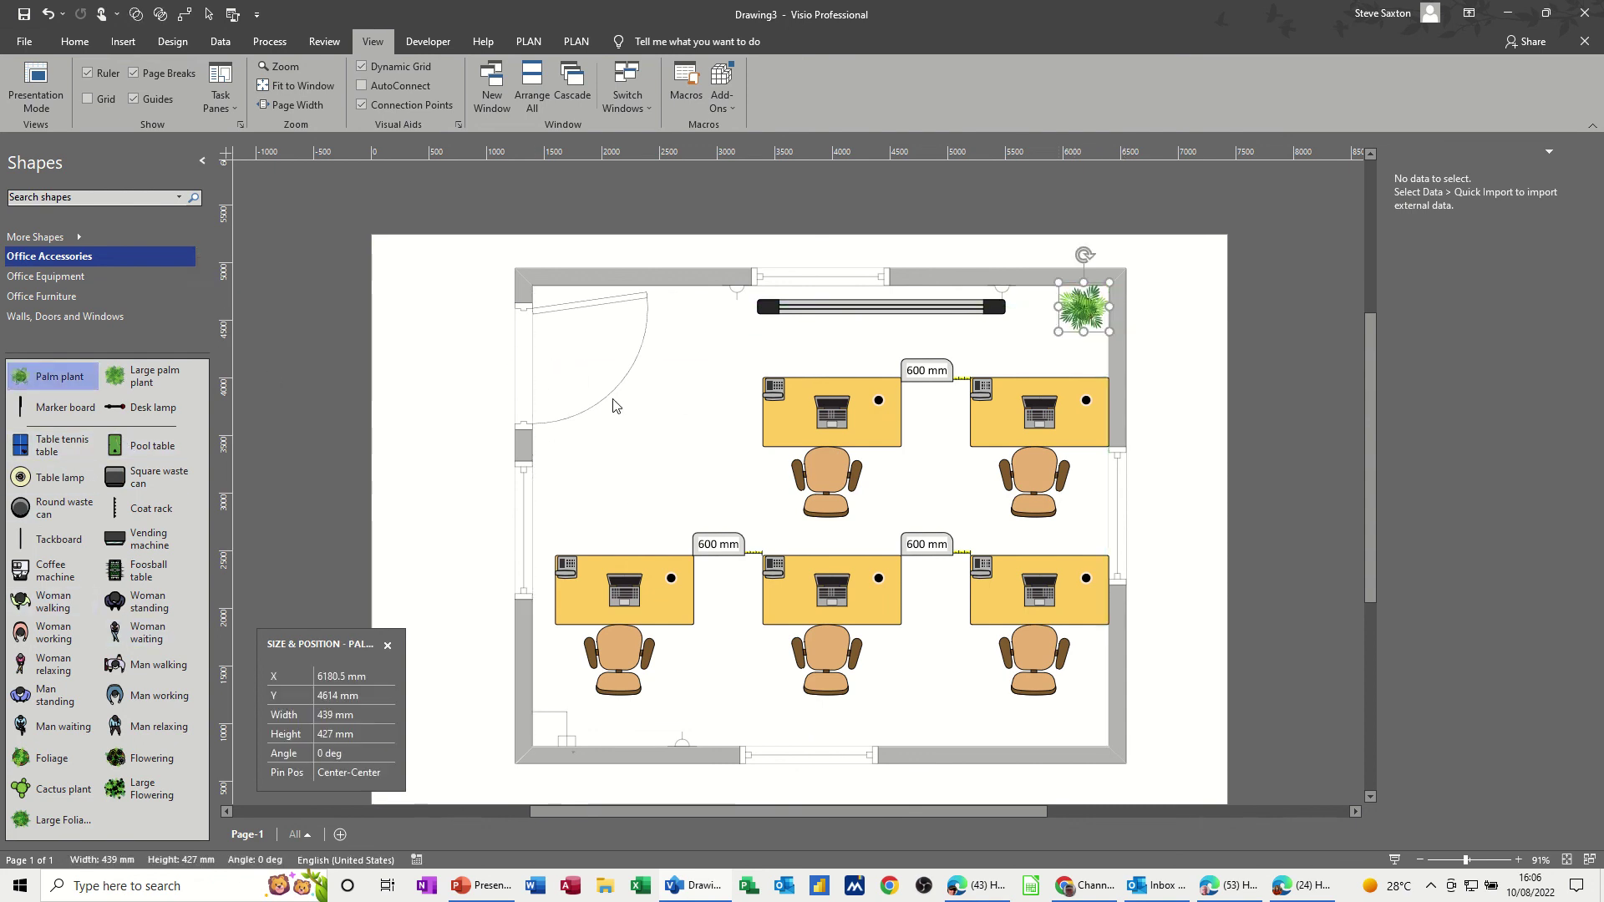
click(390, 361)
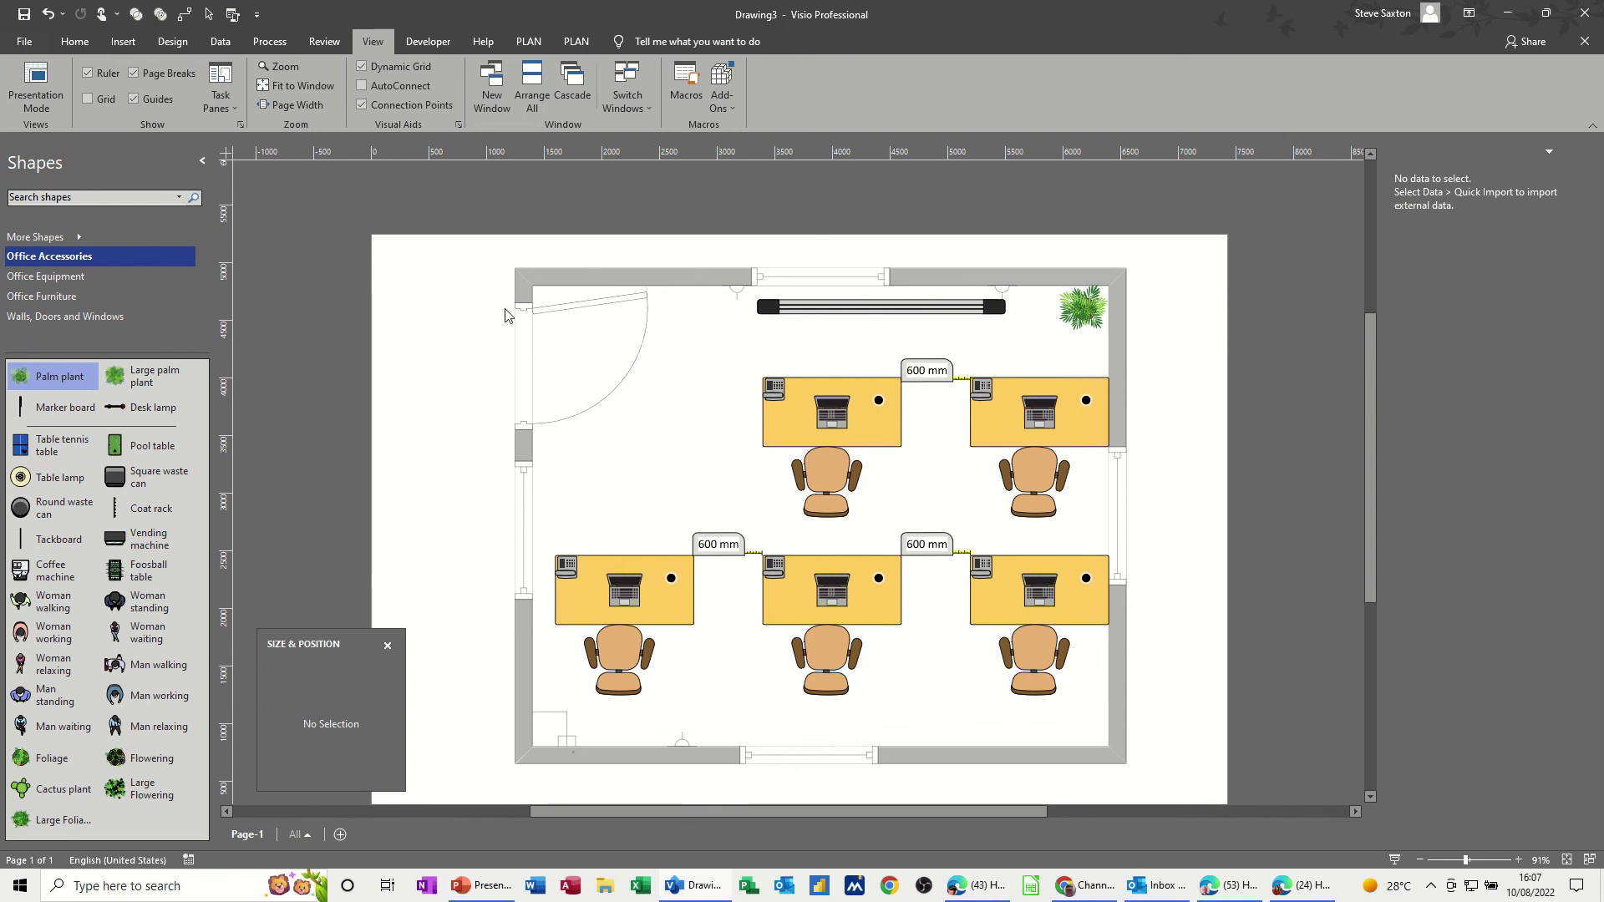
Step: Select all shapes and assign them to a new layer named 'st'
key(ctrl+a)
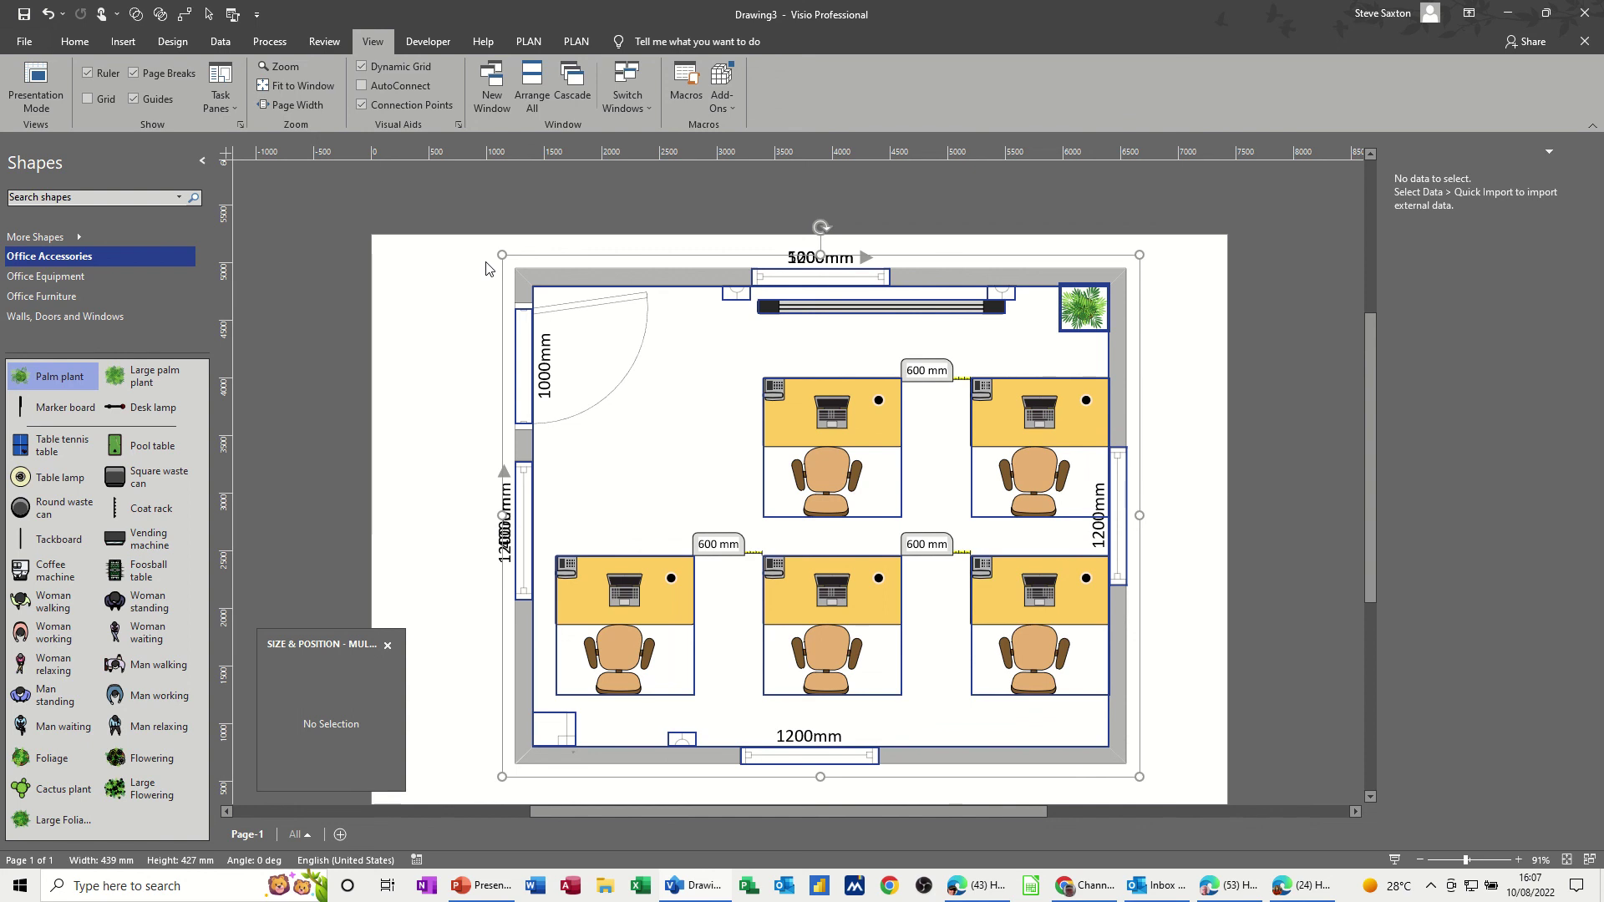
click(74, 42)
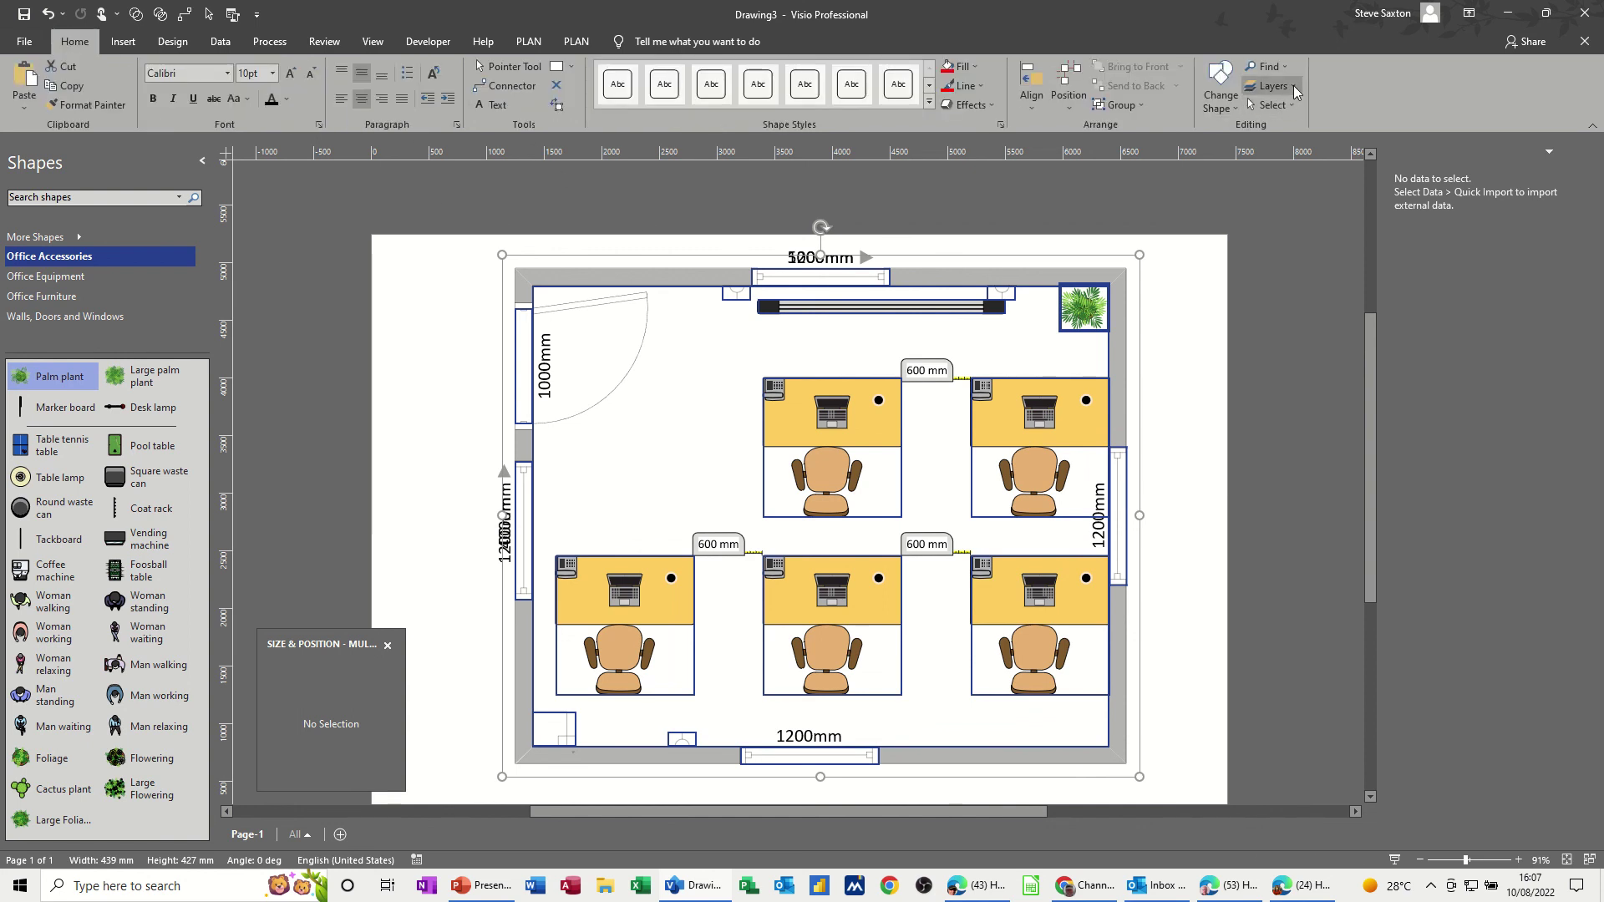
click(1271, 86)
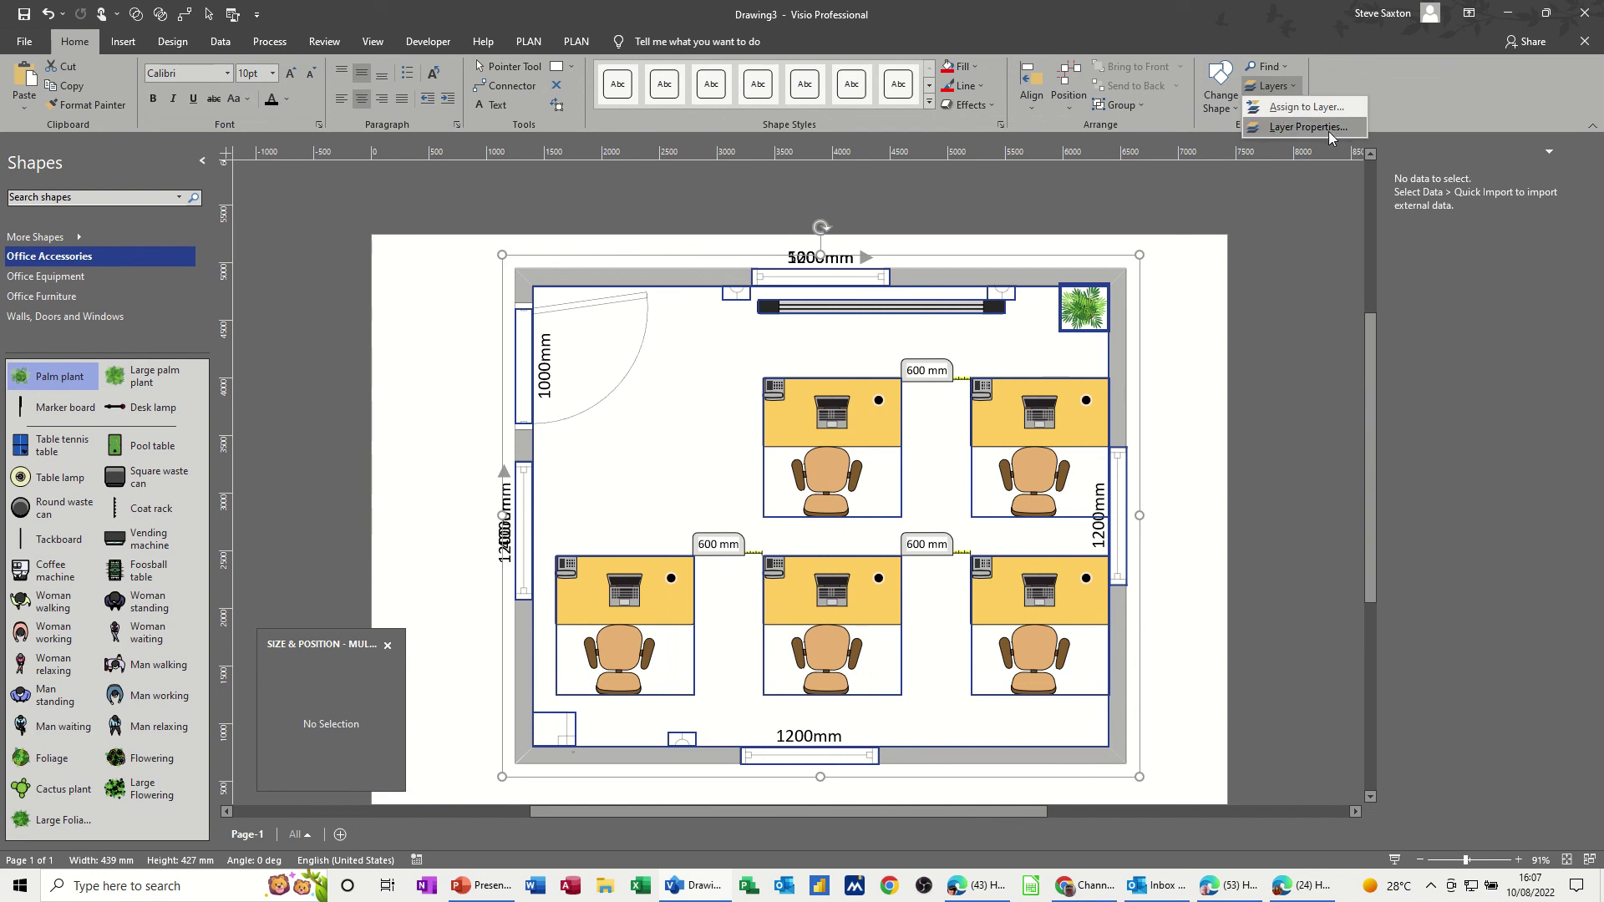
click(1303, 130)
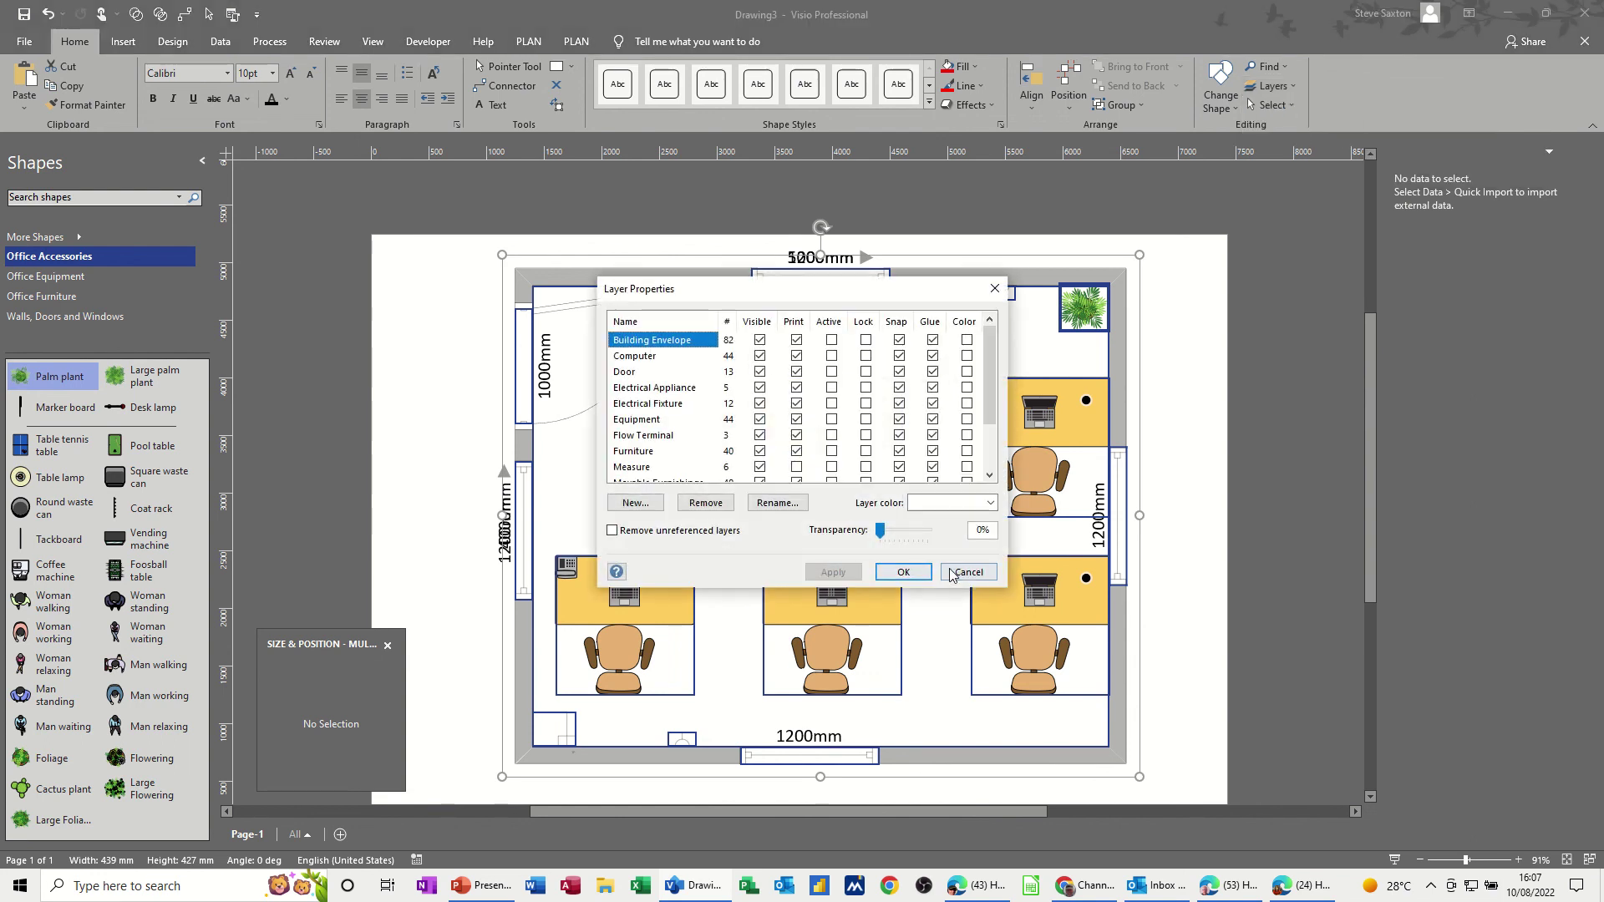
click(968, 573)
click(1271, 87)
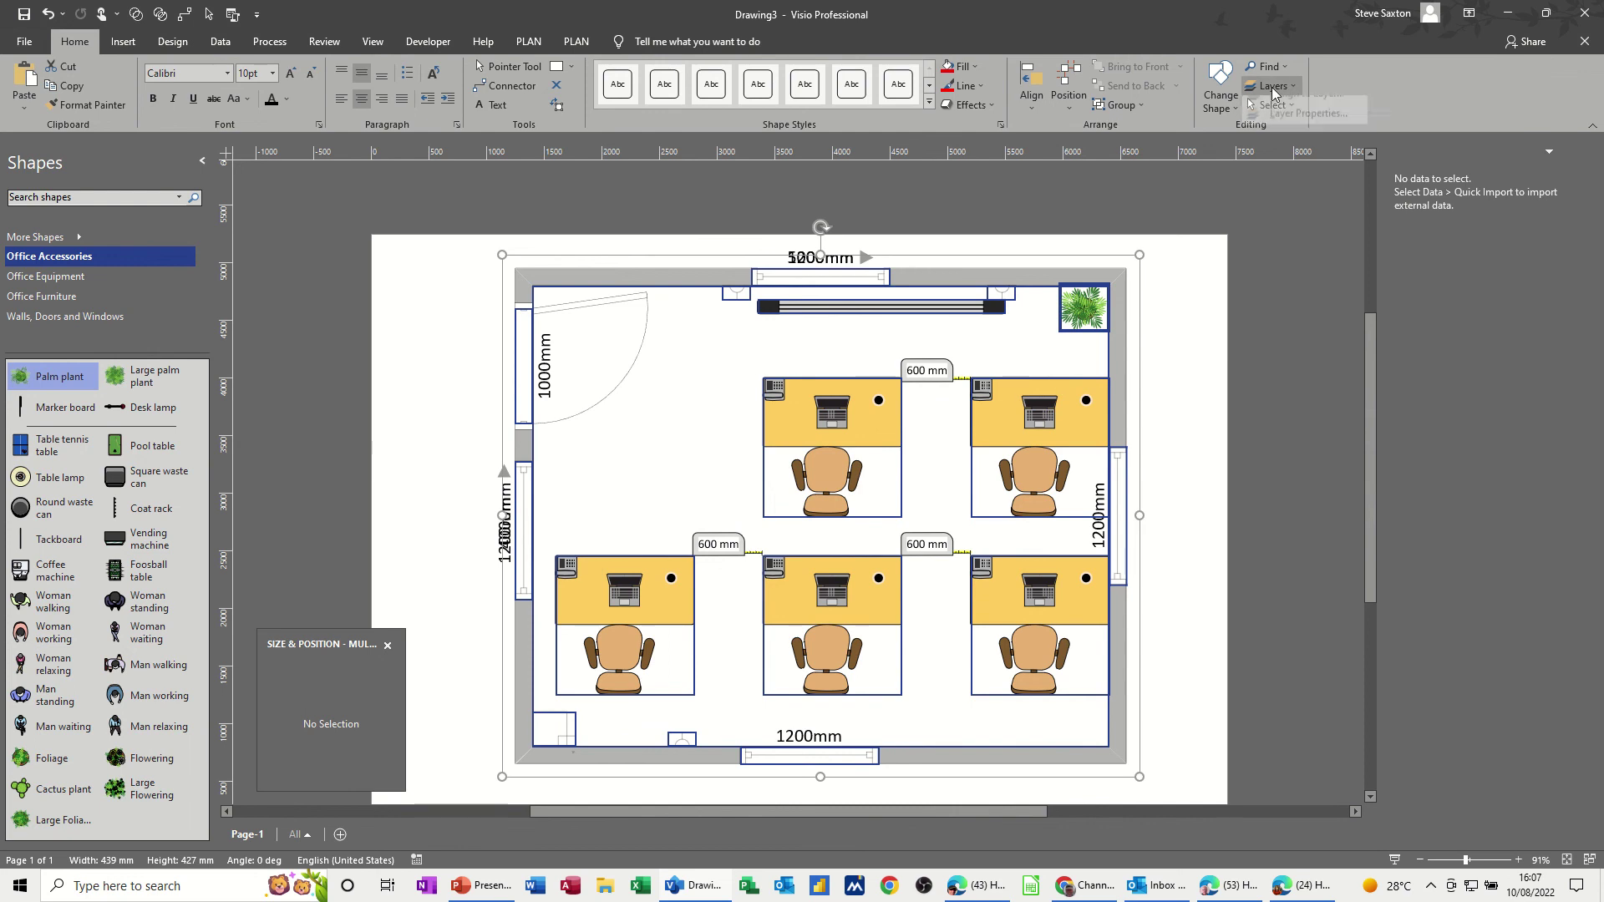
click(1282, 108)
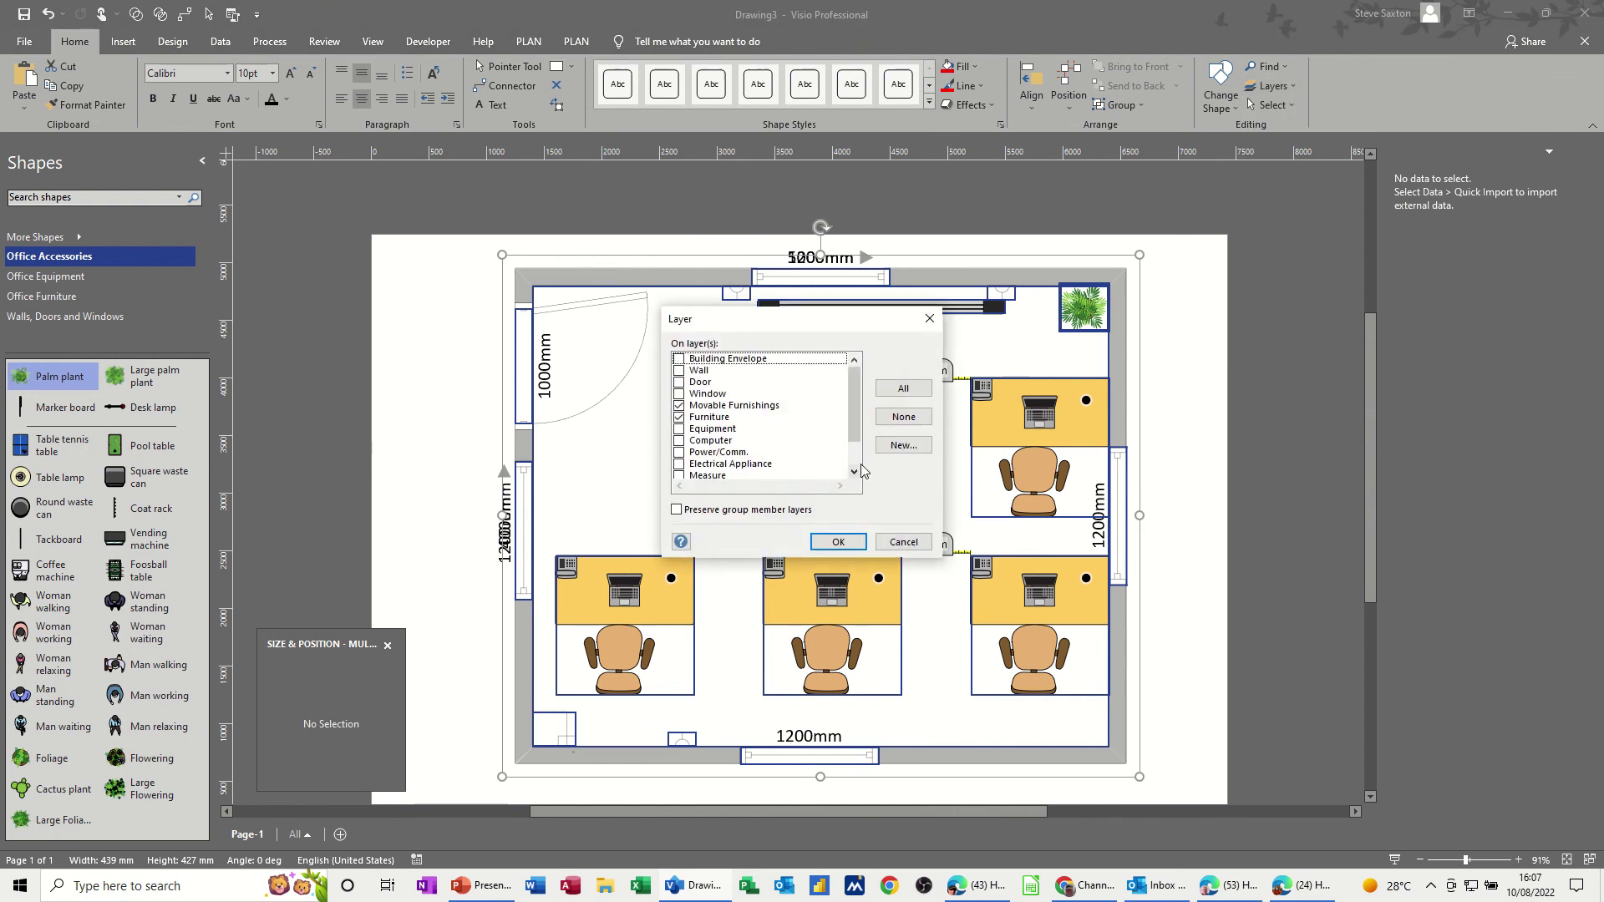
click(903, 446)
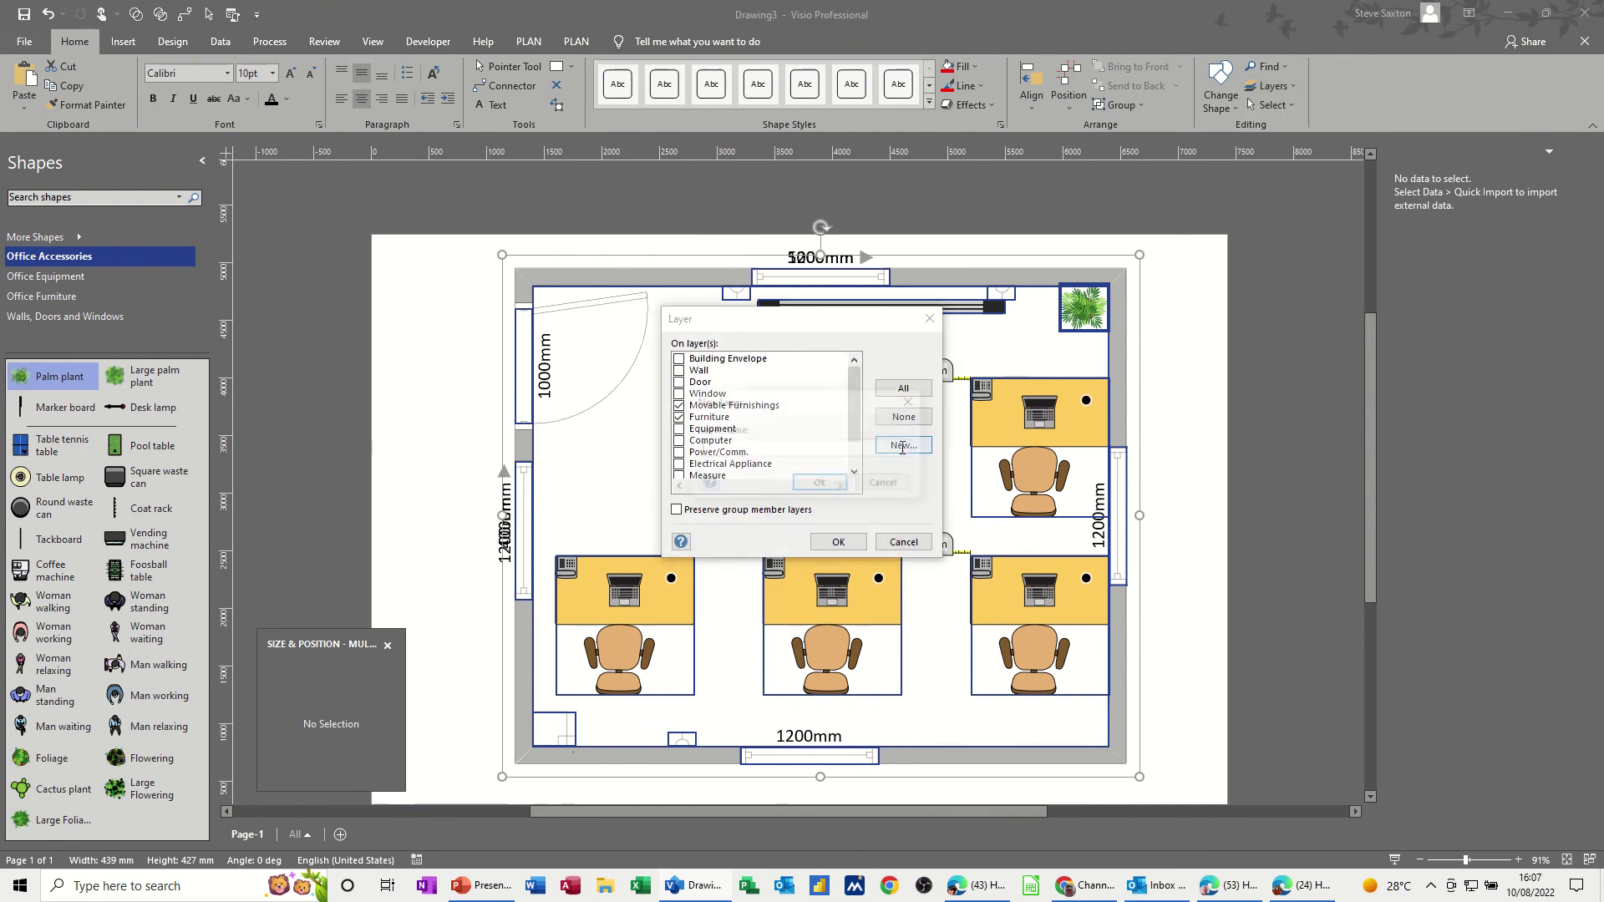
text(steve)
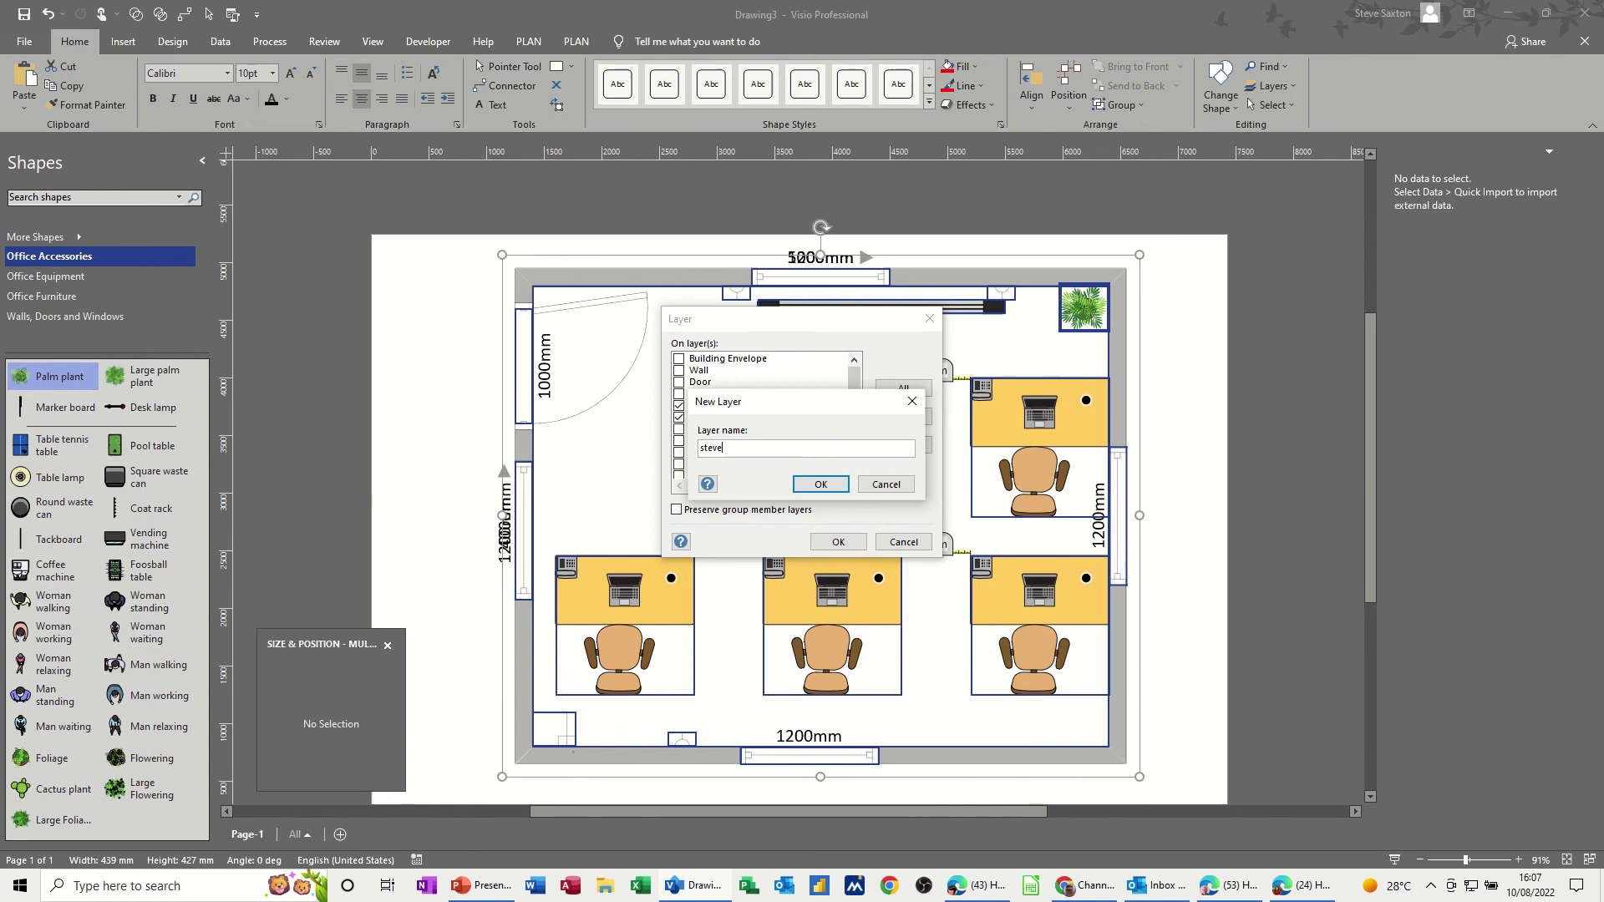
click(838, 487)
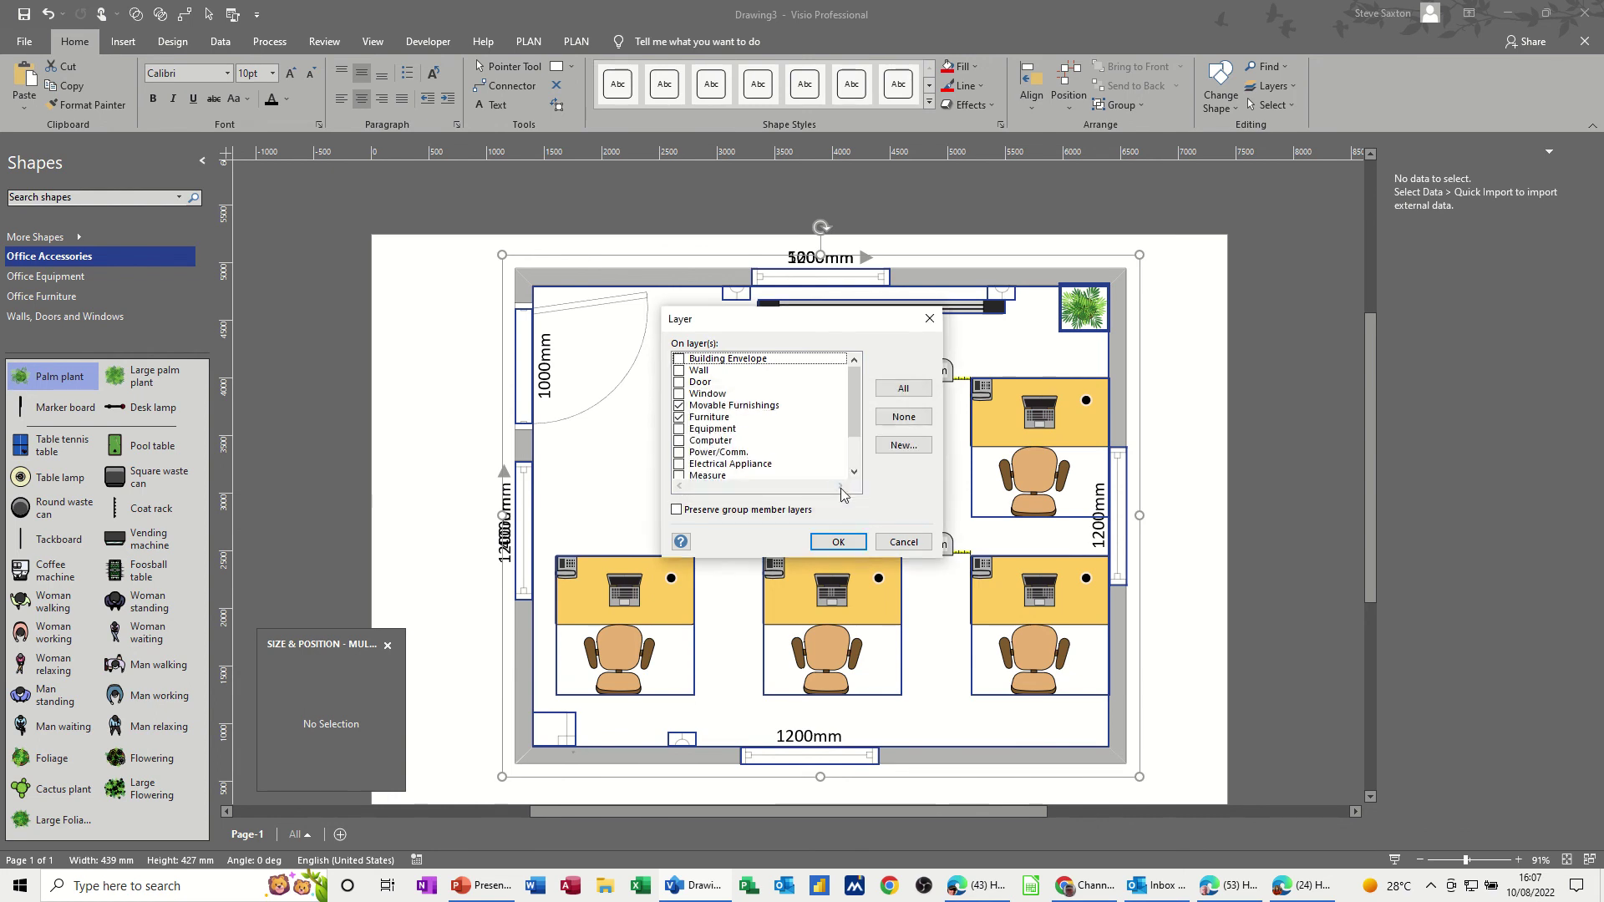
click(837, 542)
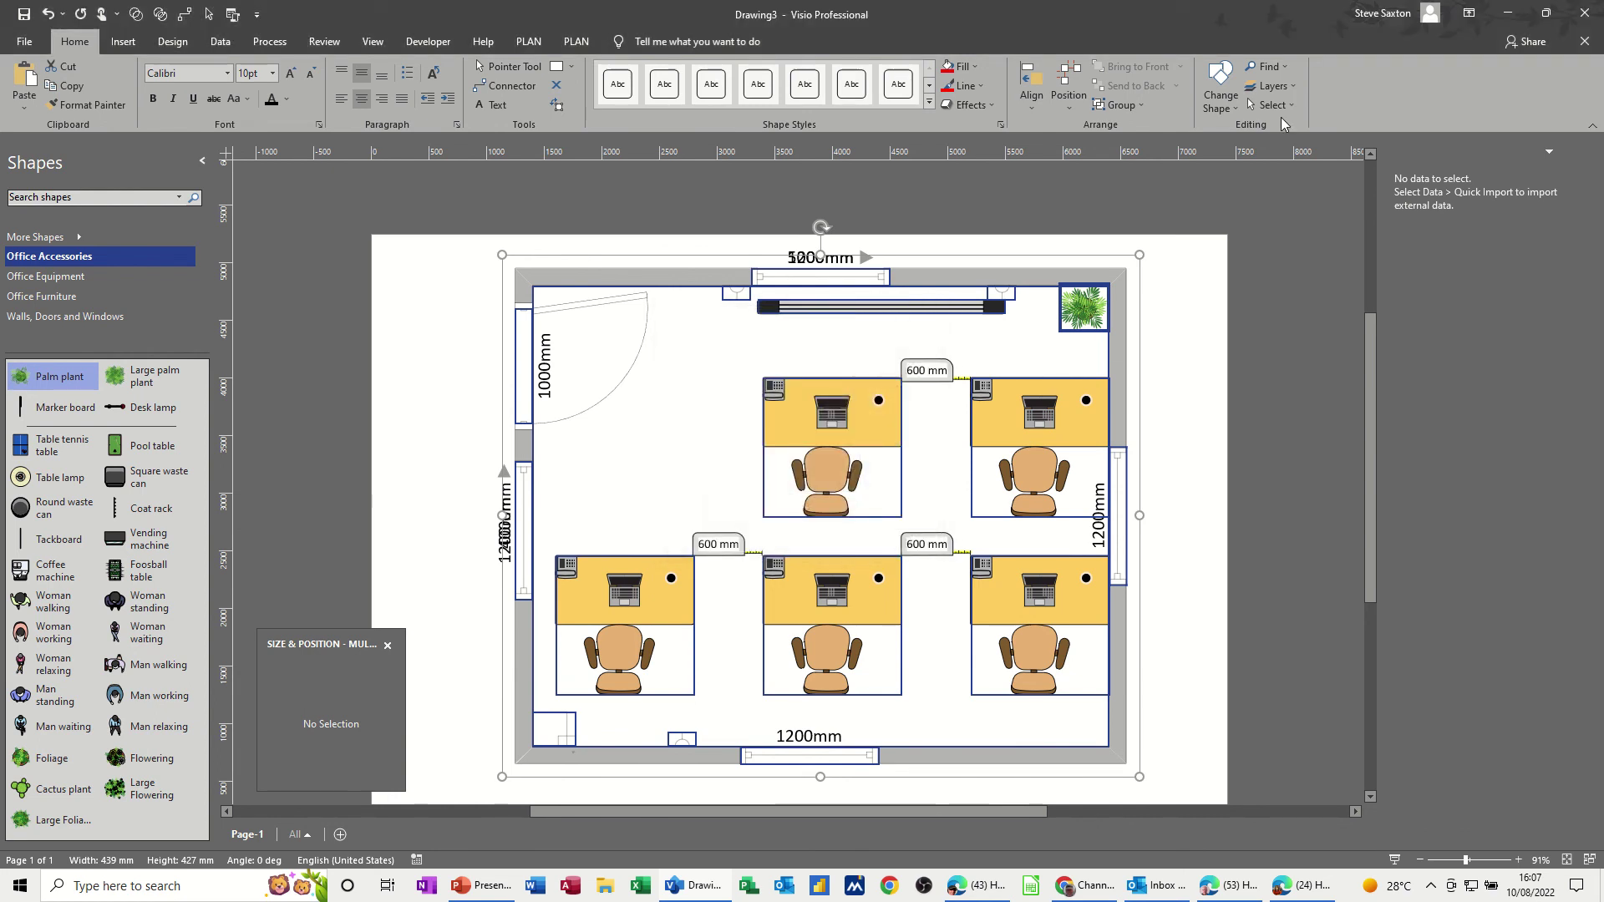
Step: Tick Lock for the 'st' layer in Layer Properties and confirm
click(1284, 109)
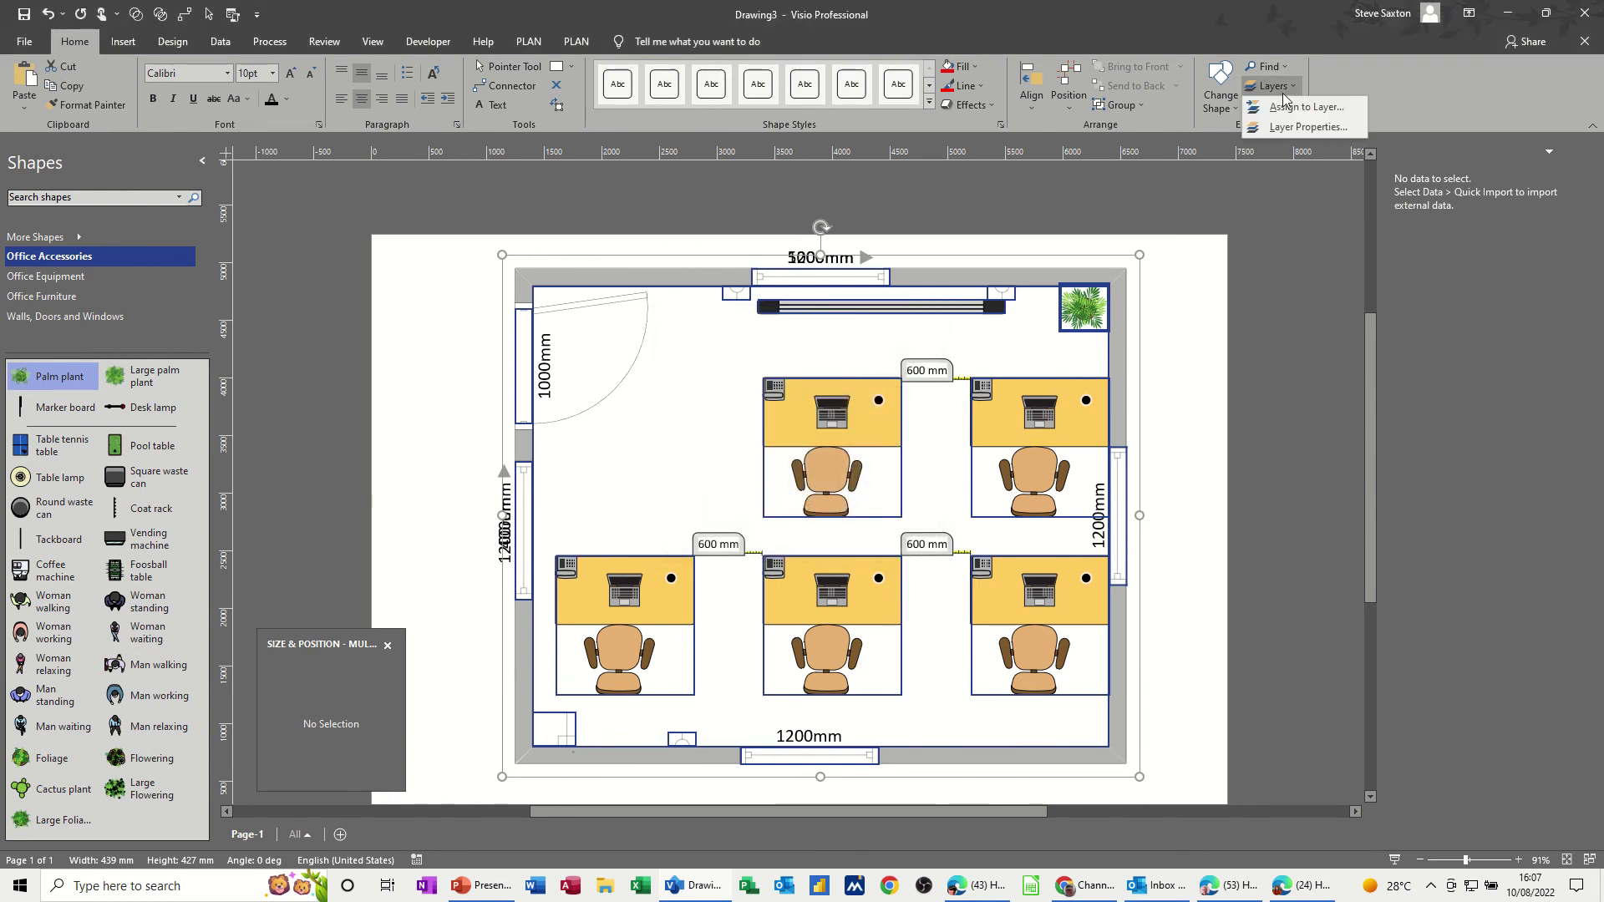
click(1291, 140)
scroll(665, 438, down, 2)
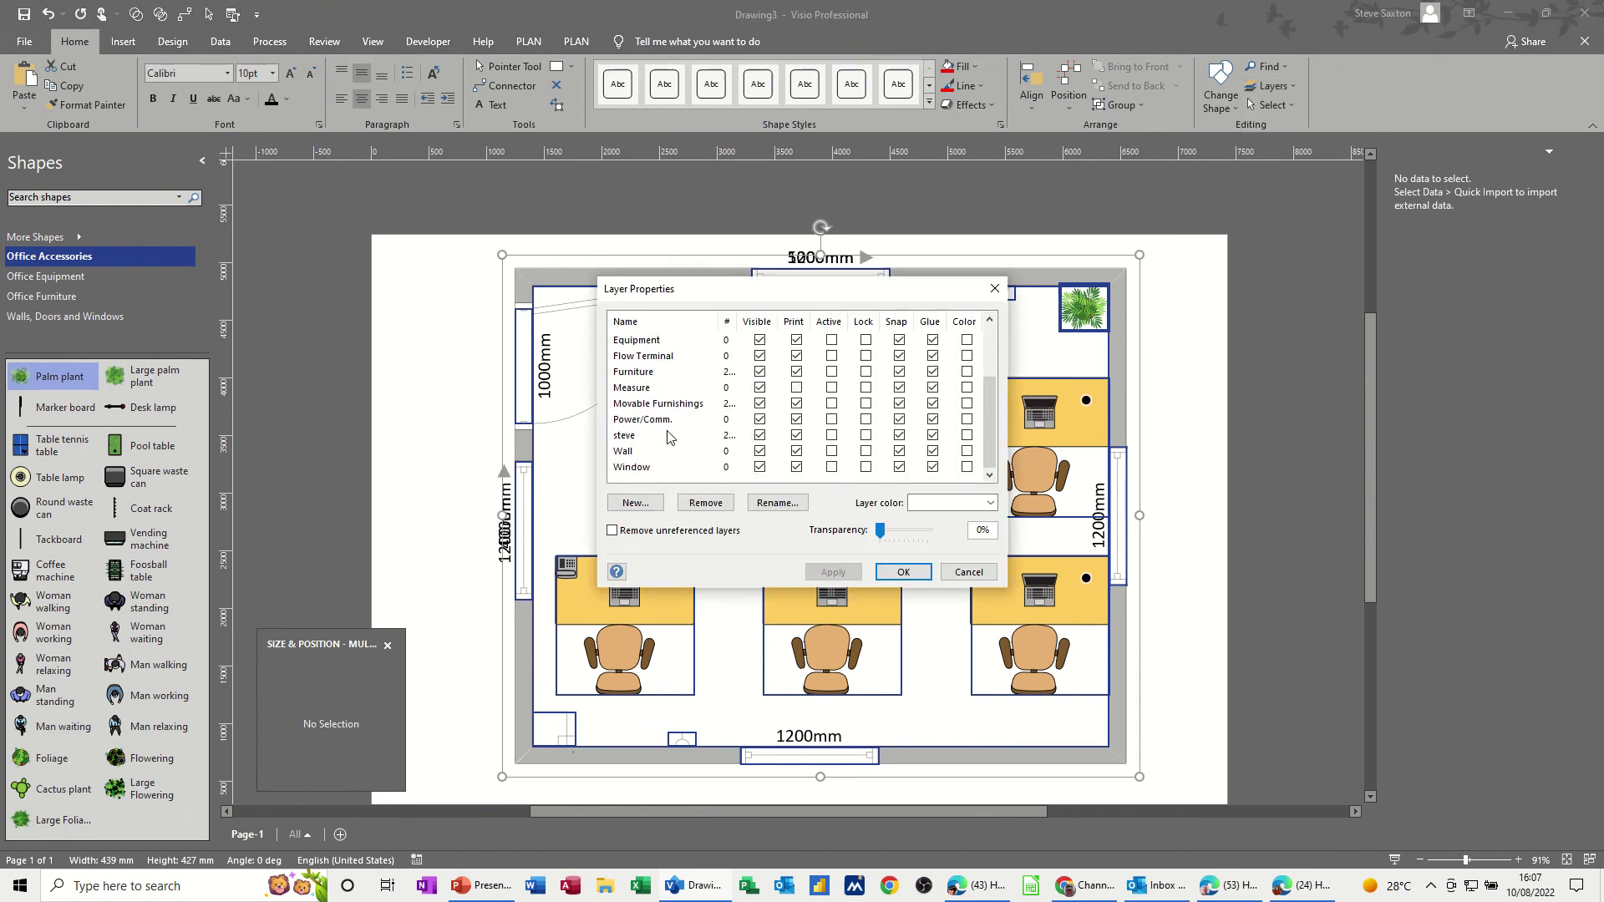
click(866, 438)
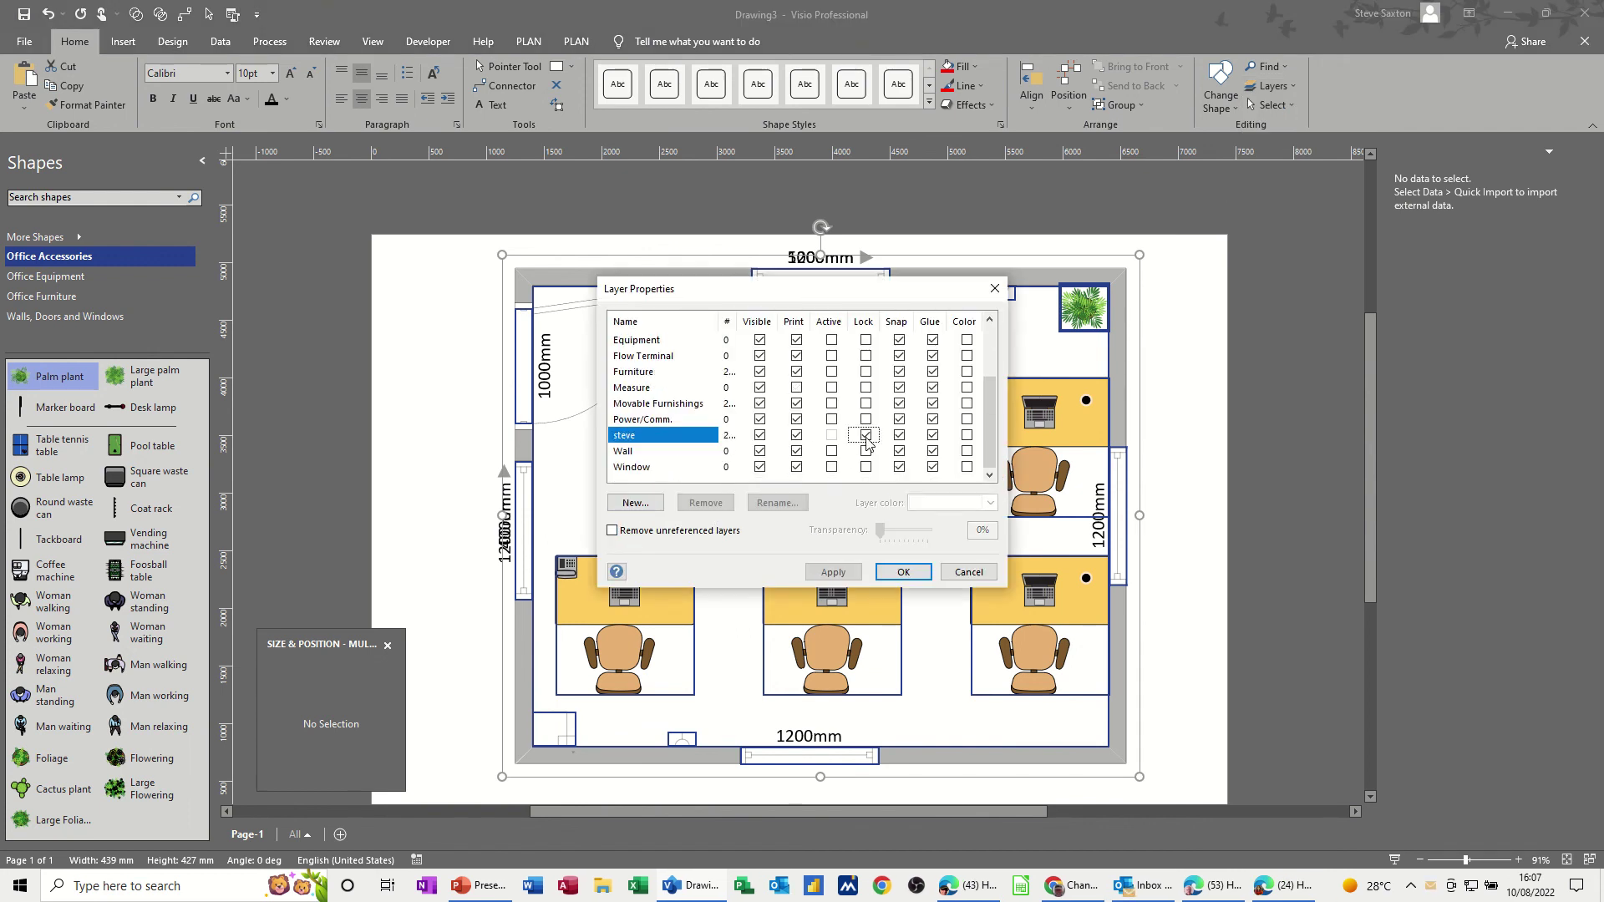
click(902, 572)
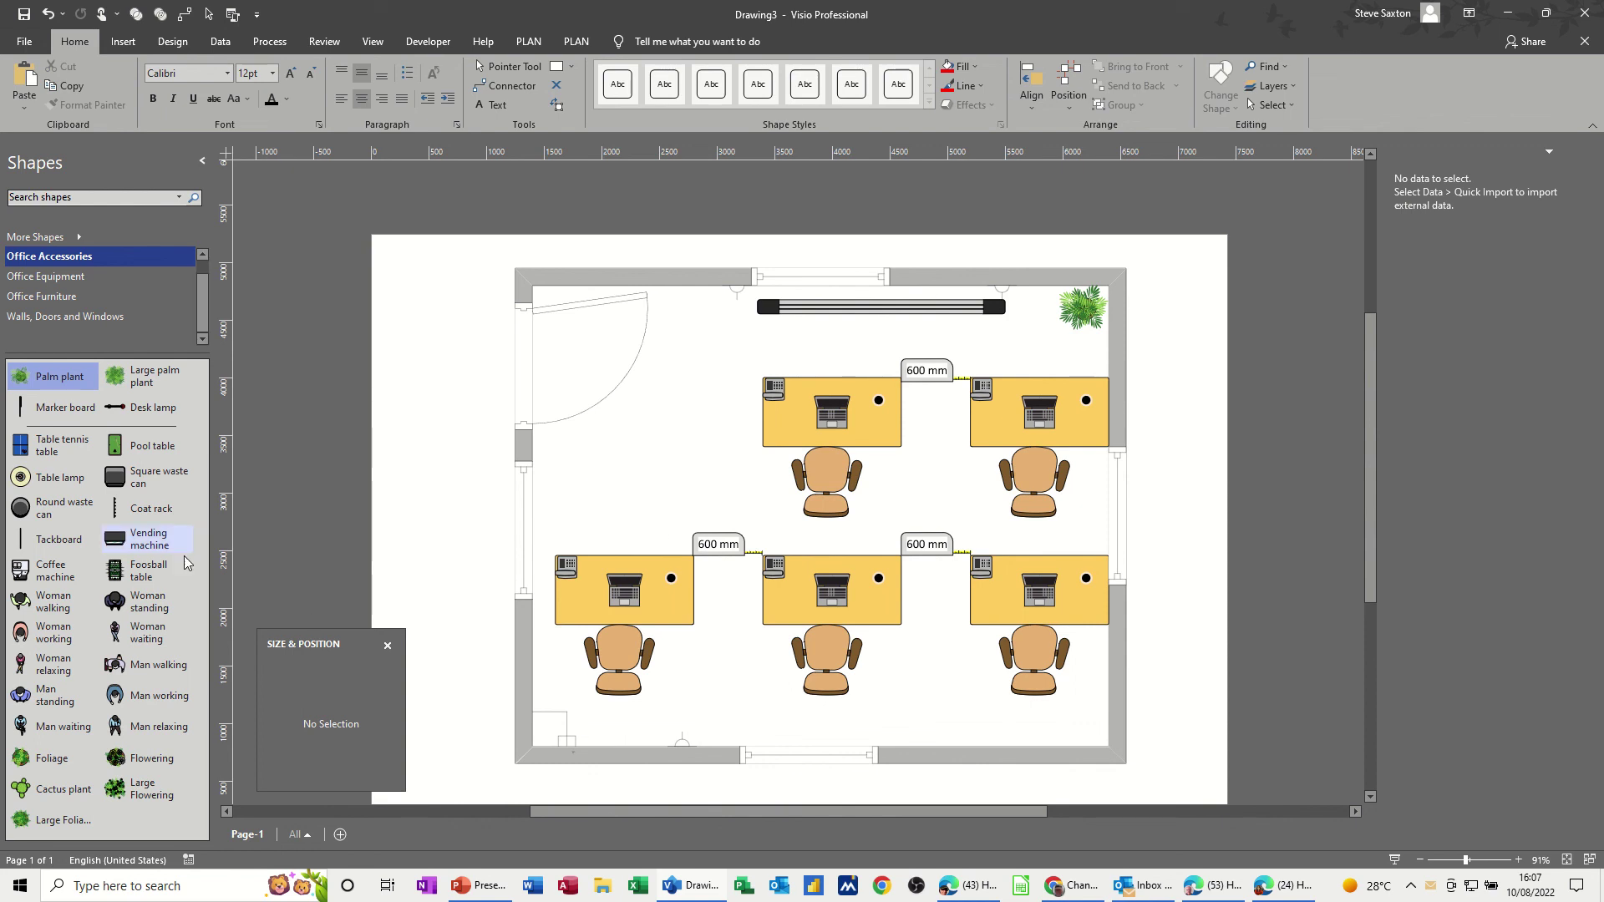
Step: Place a Stool from Office Furniture near the top wall, just left of the projection screen
click(47, 299)
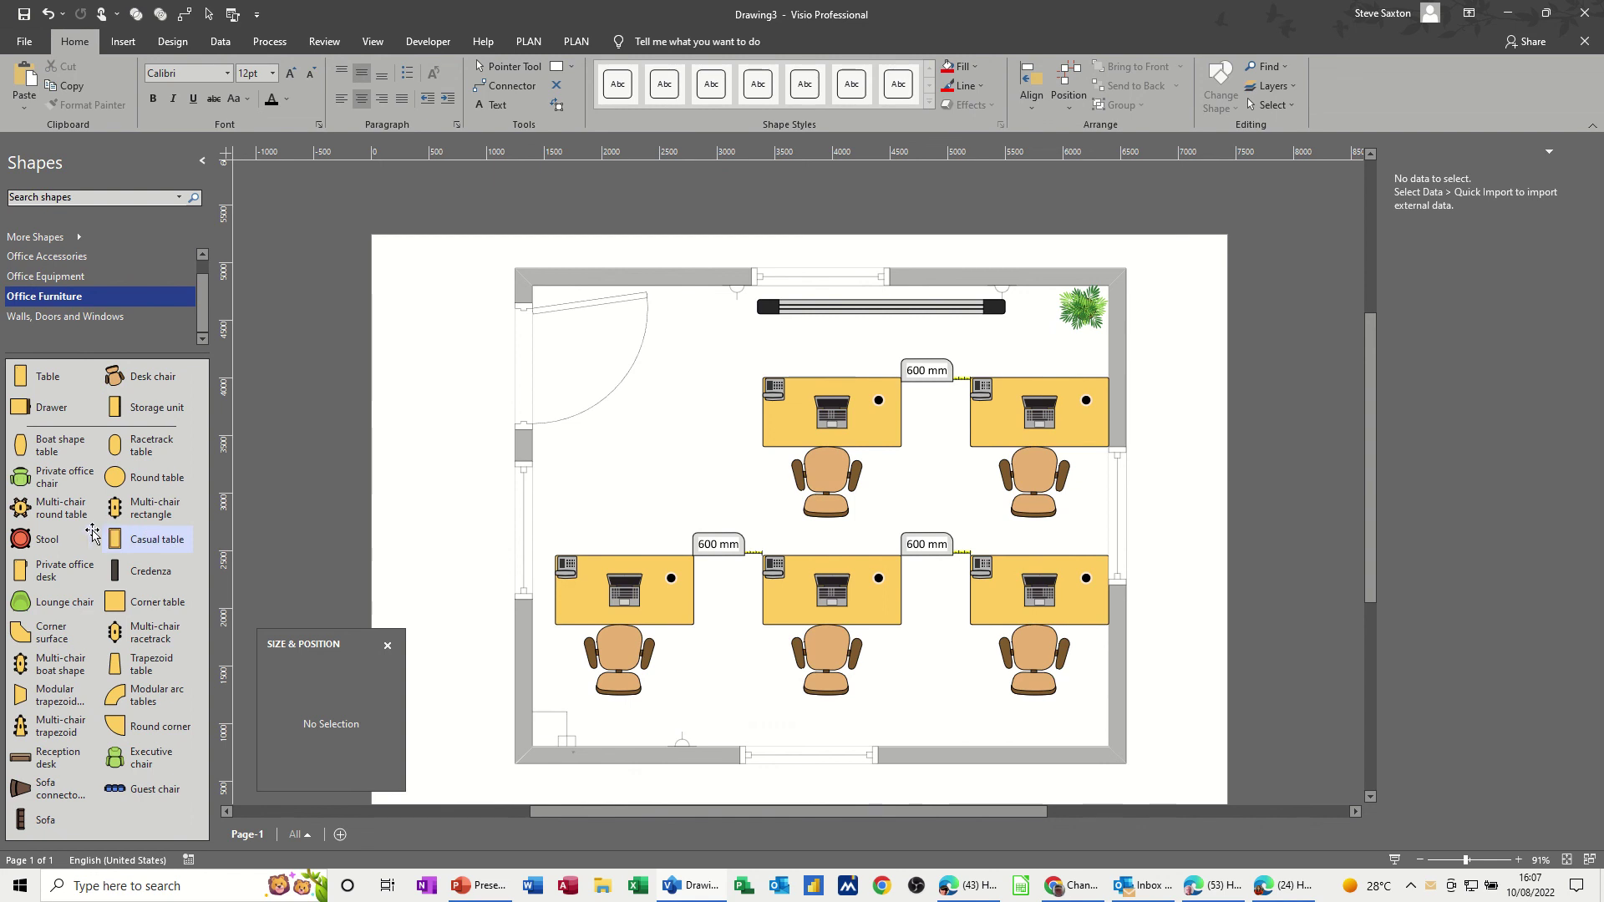
click(48, 483)
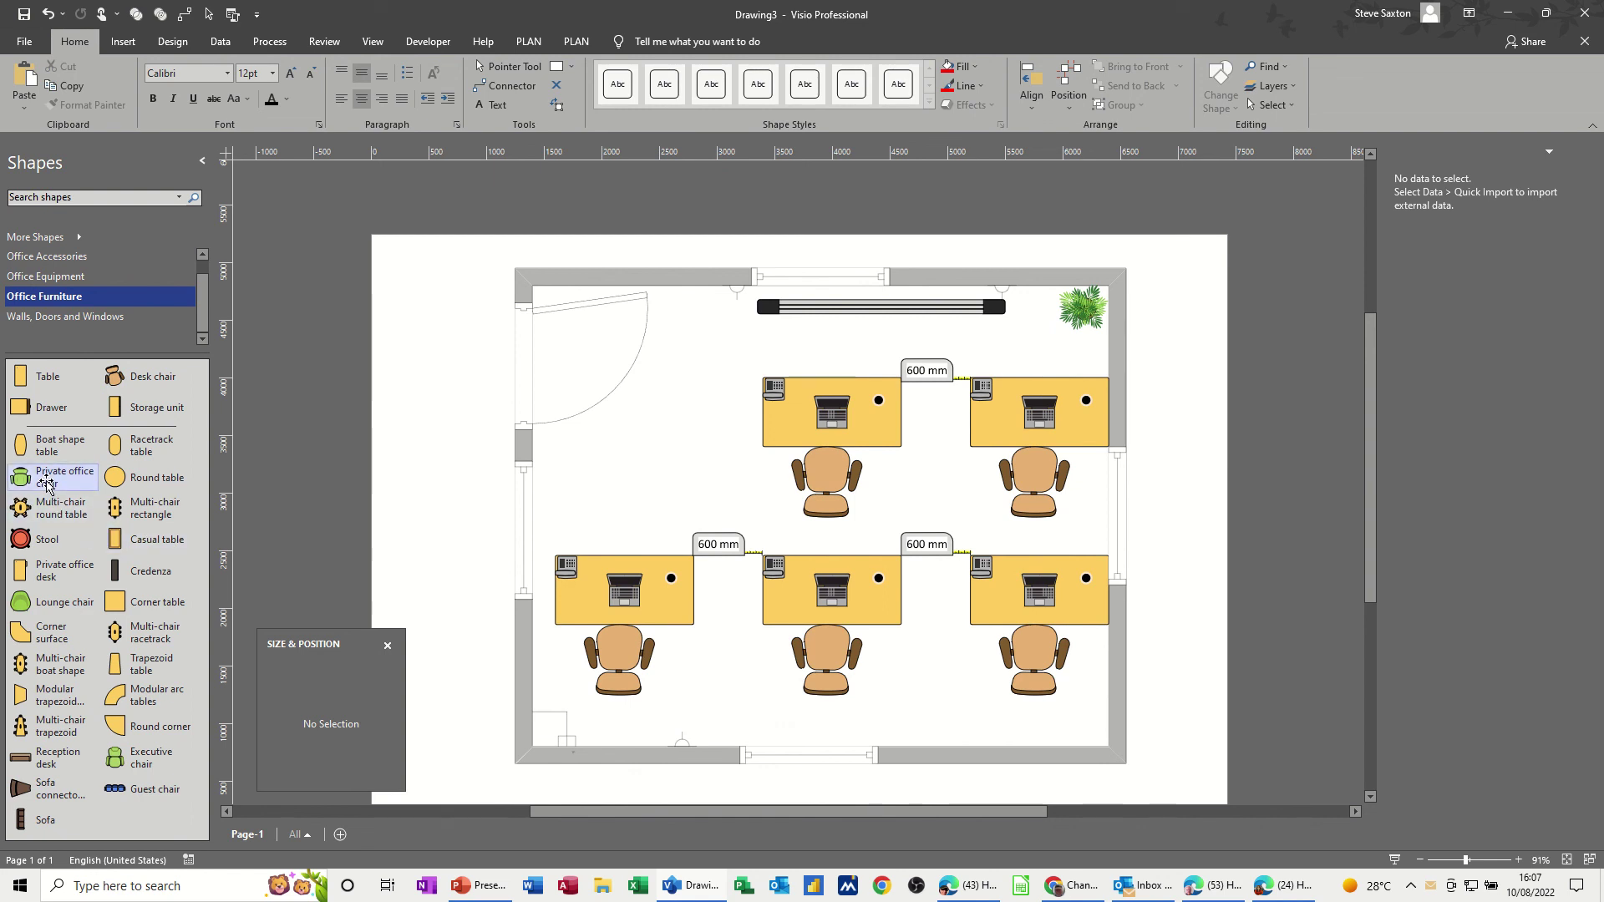
drag(38, 539, 717, 354)
click(723, 376)
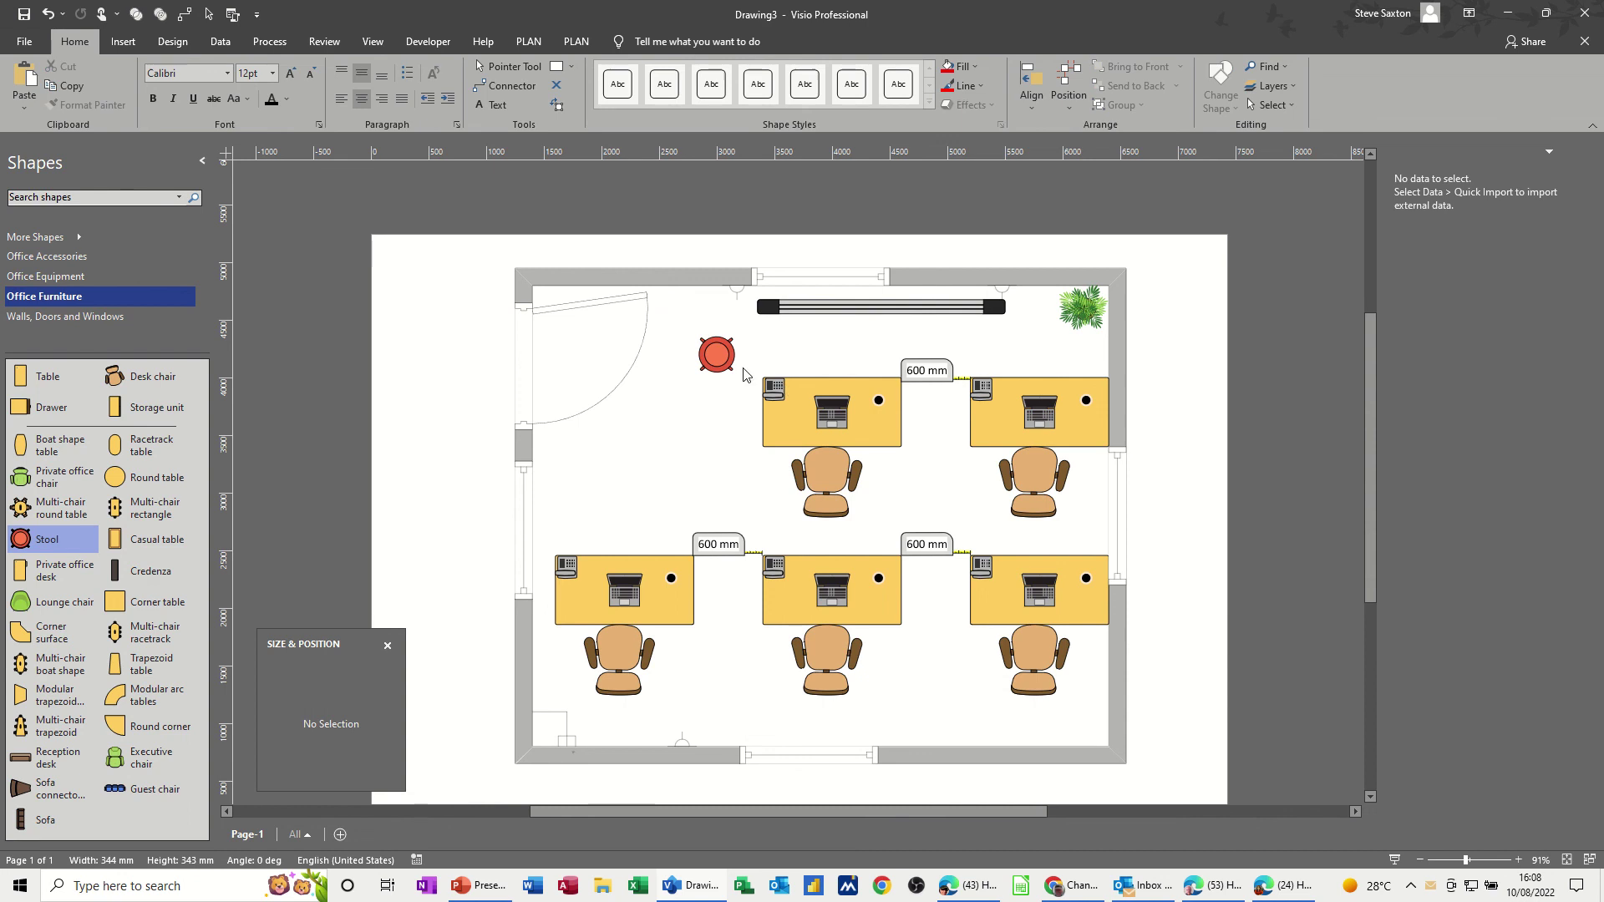
drag(714, 358, 707, 341)
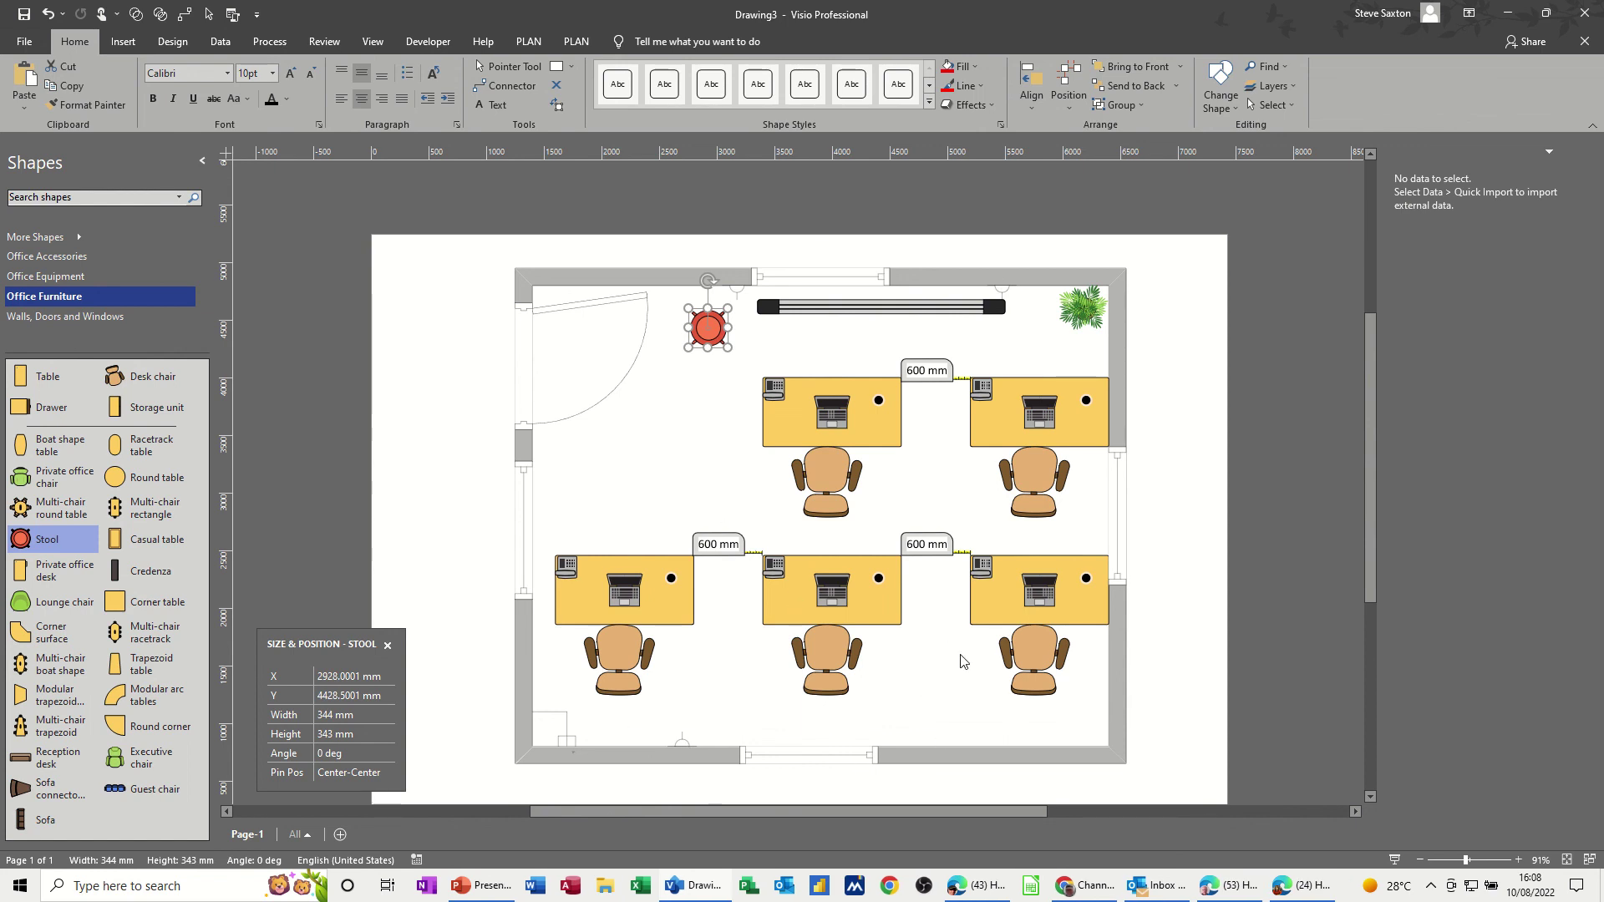
click(679, 394)
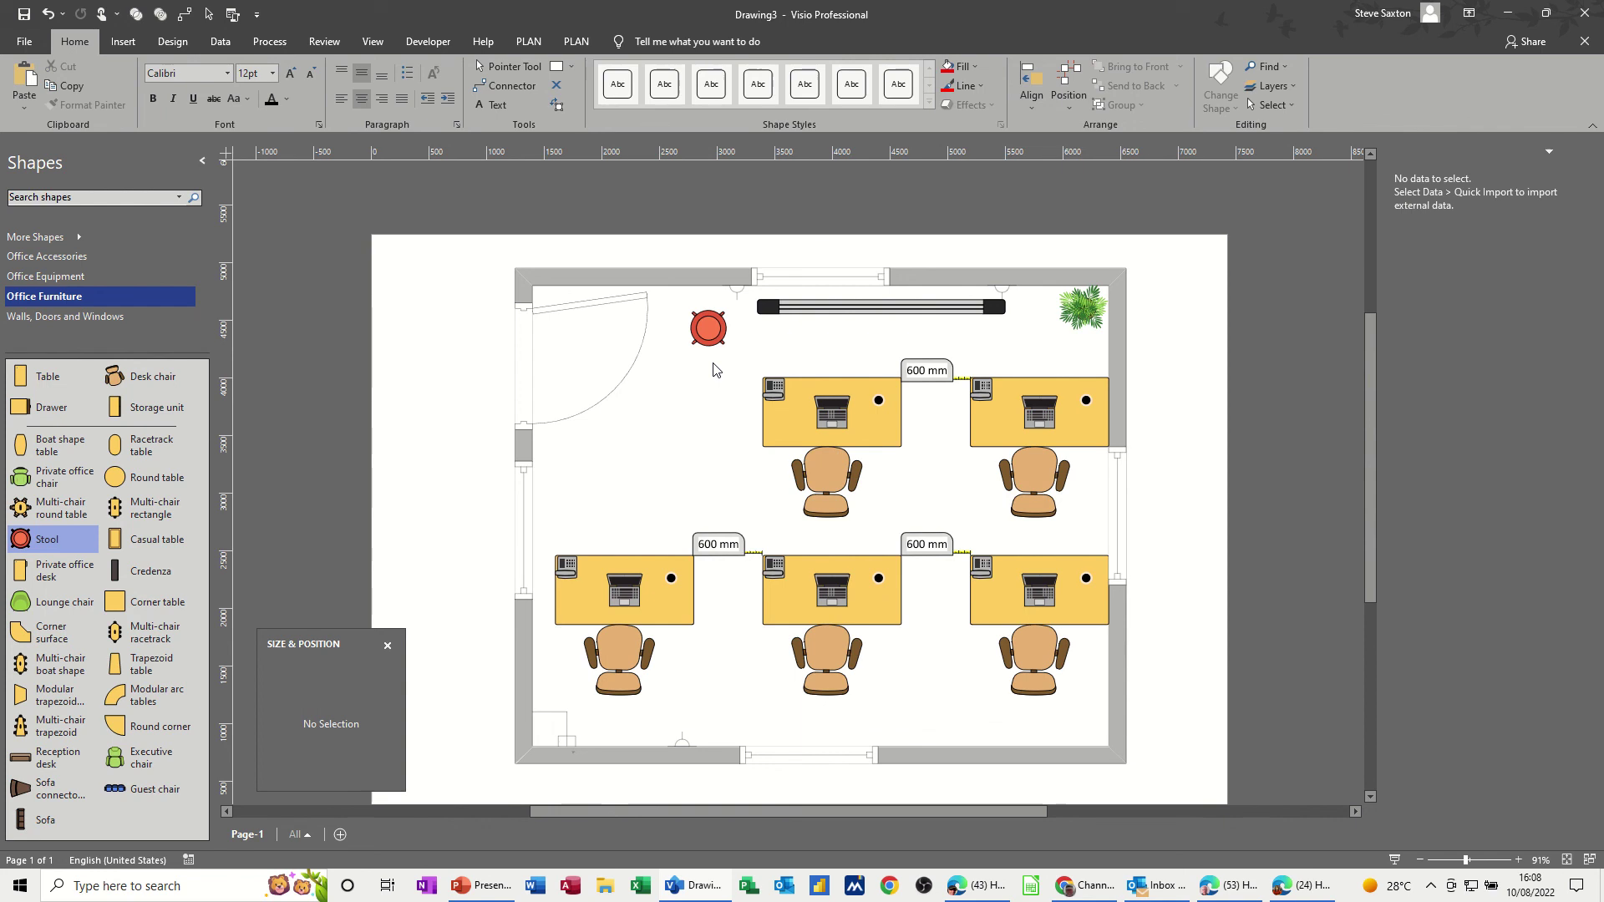
Step: Add an Office Accessories coat rack, rotate it 90° horizontal, and nudge it against the bottom wall
click(63, 277)
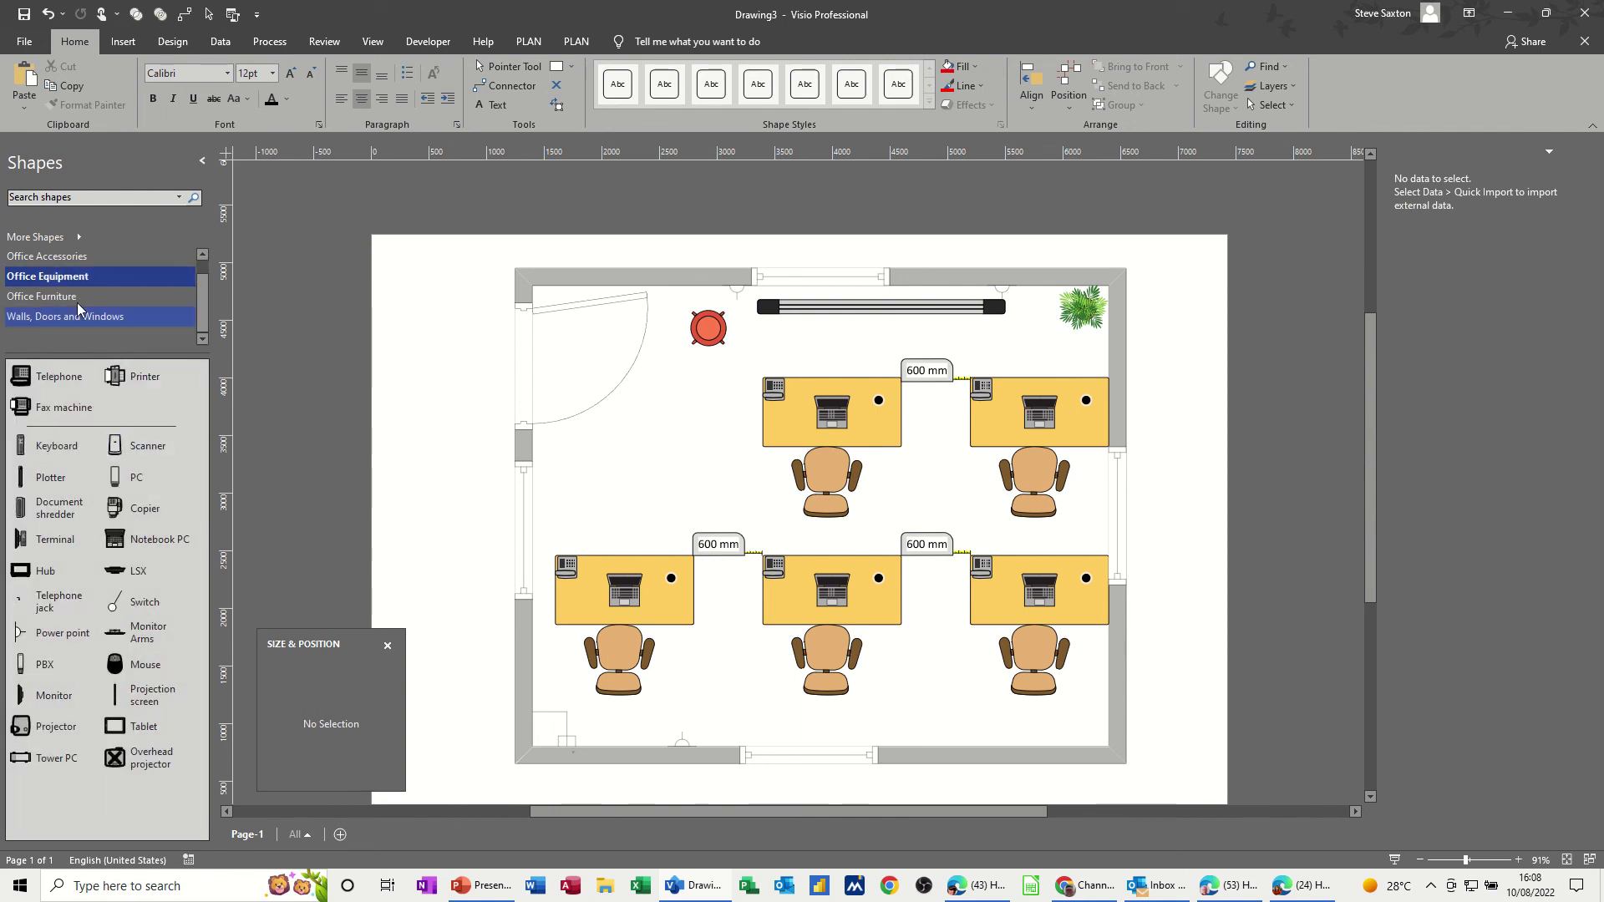
click(64, 256)
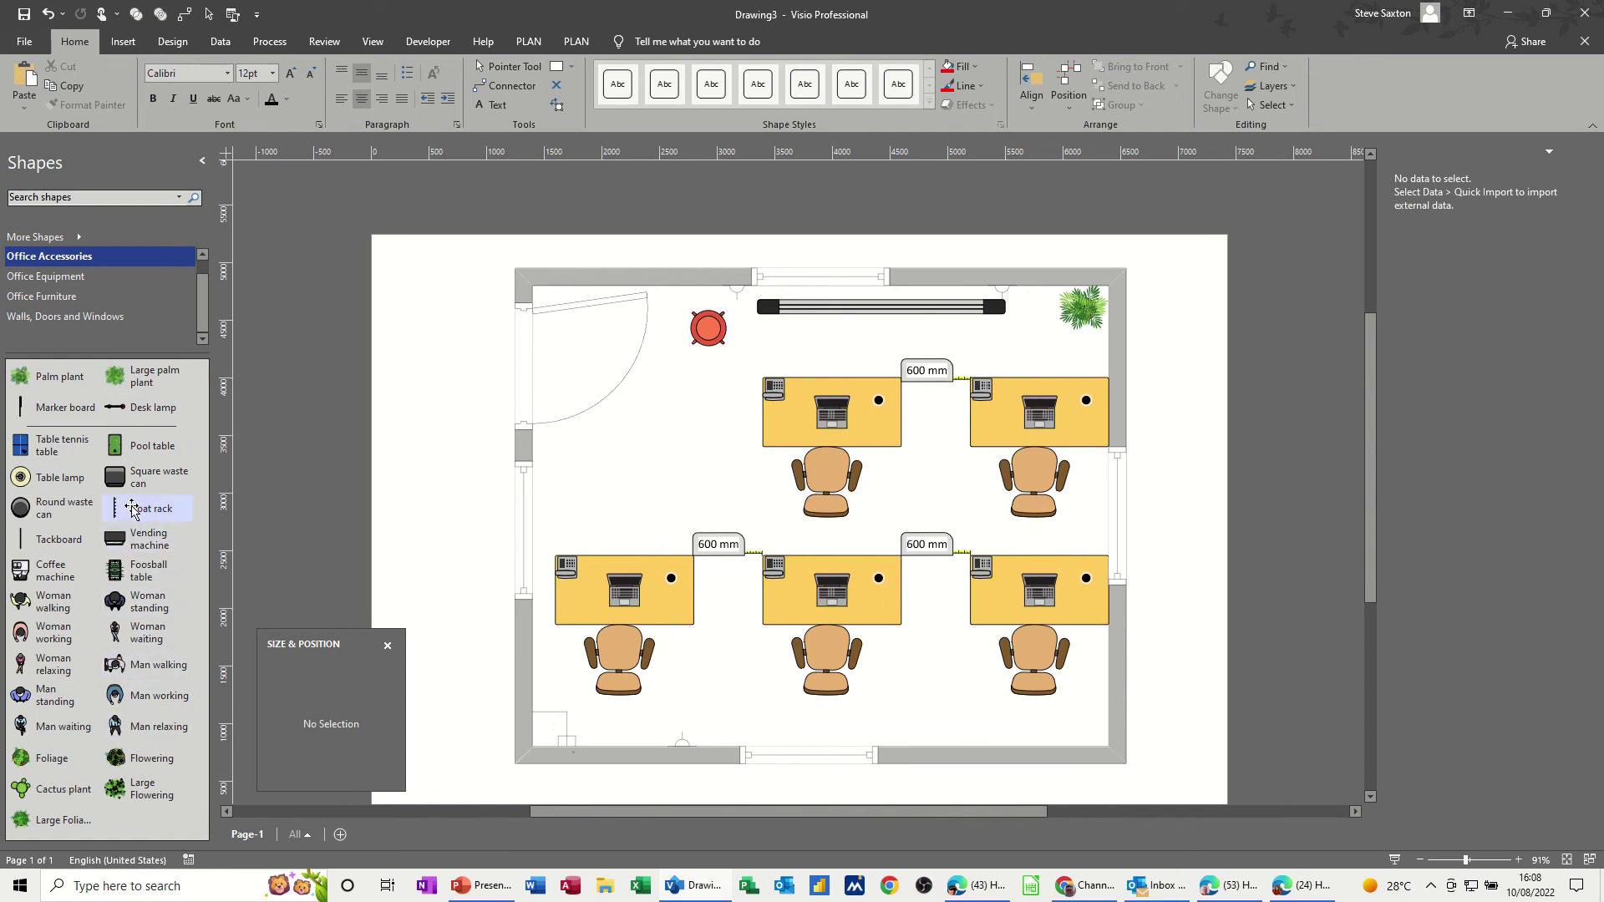
drag(131, 510, 970, 724)
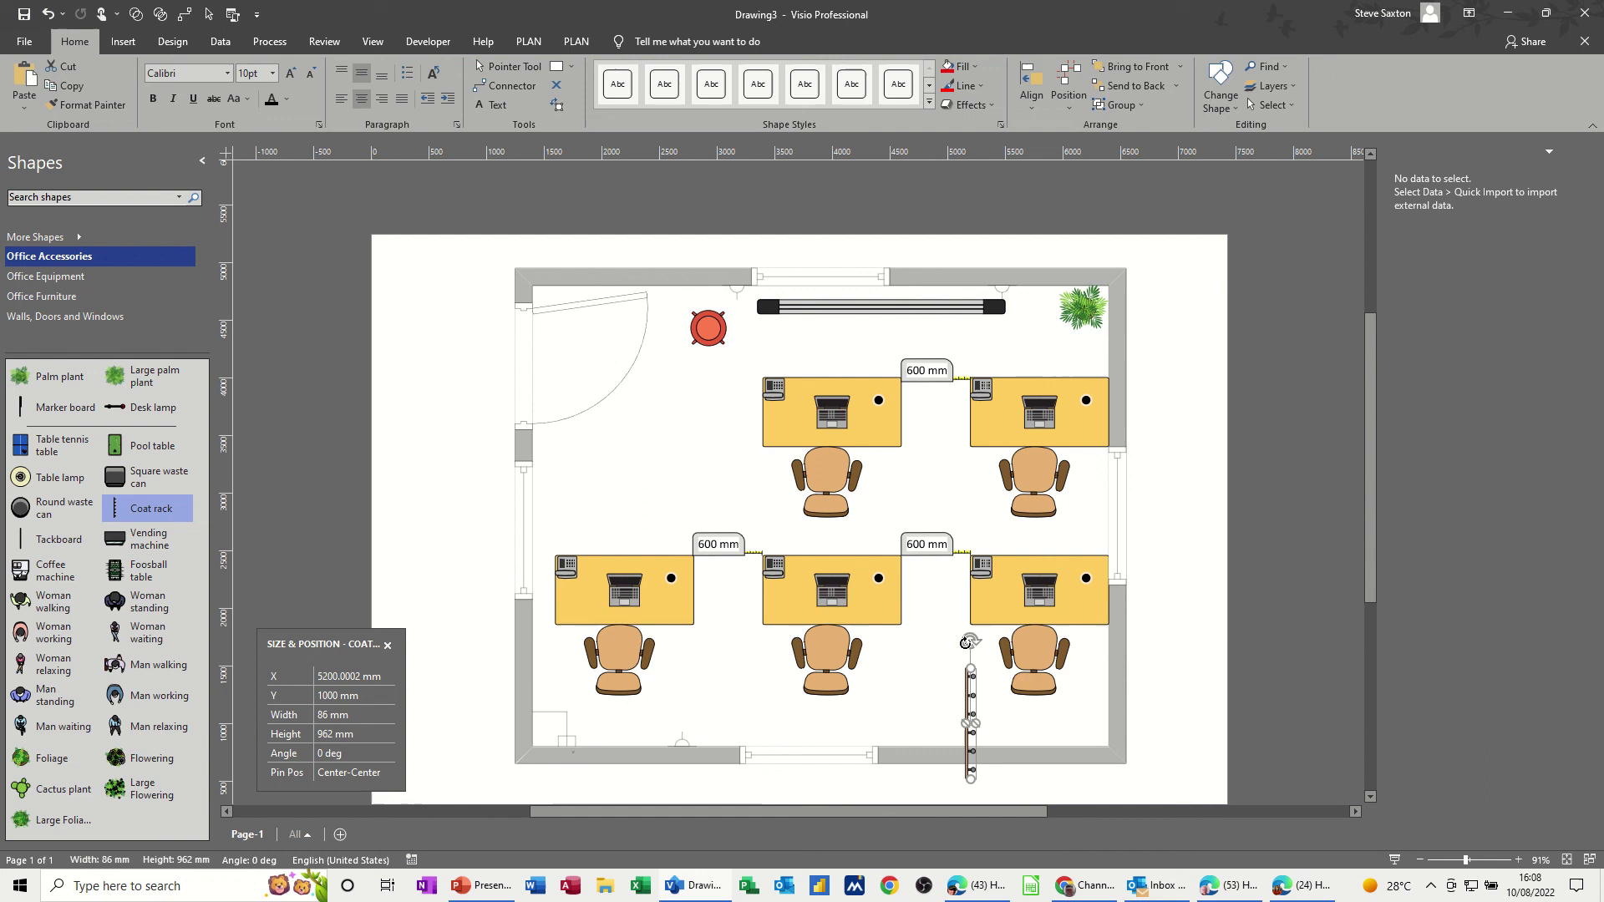
drag(969, 643, 887, 723)
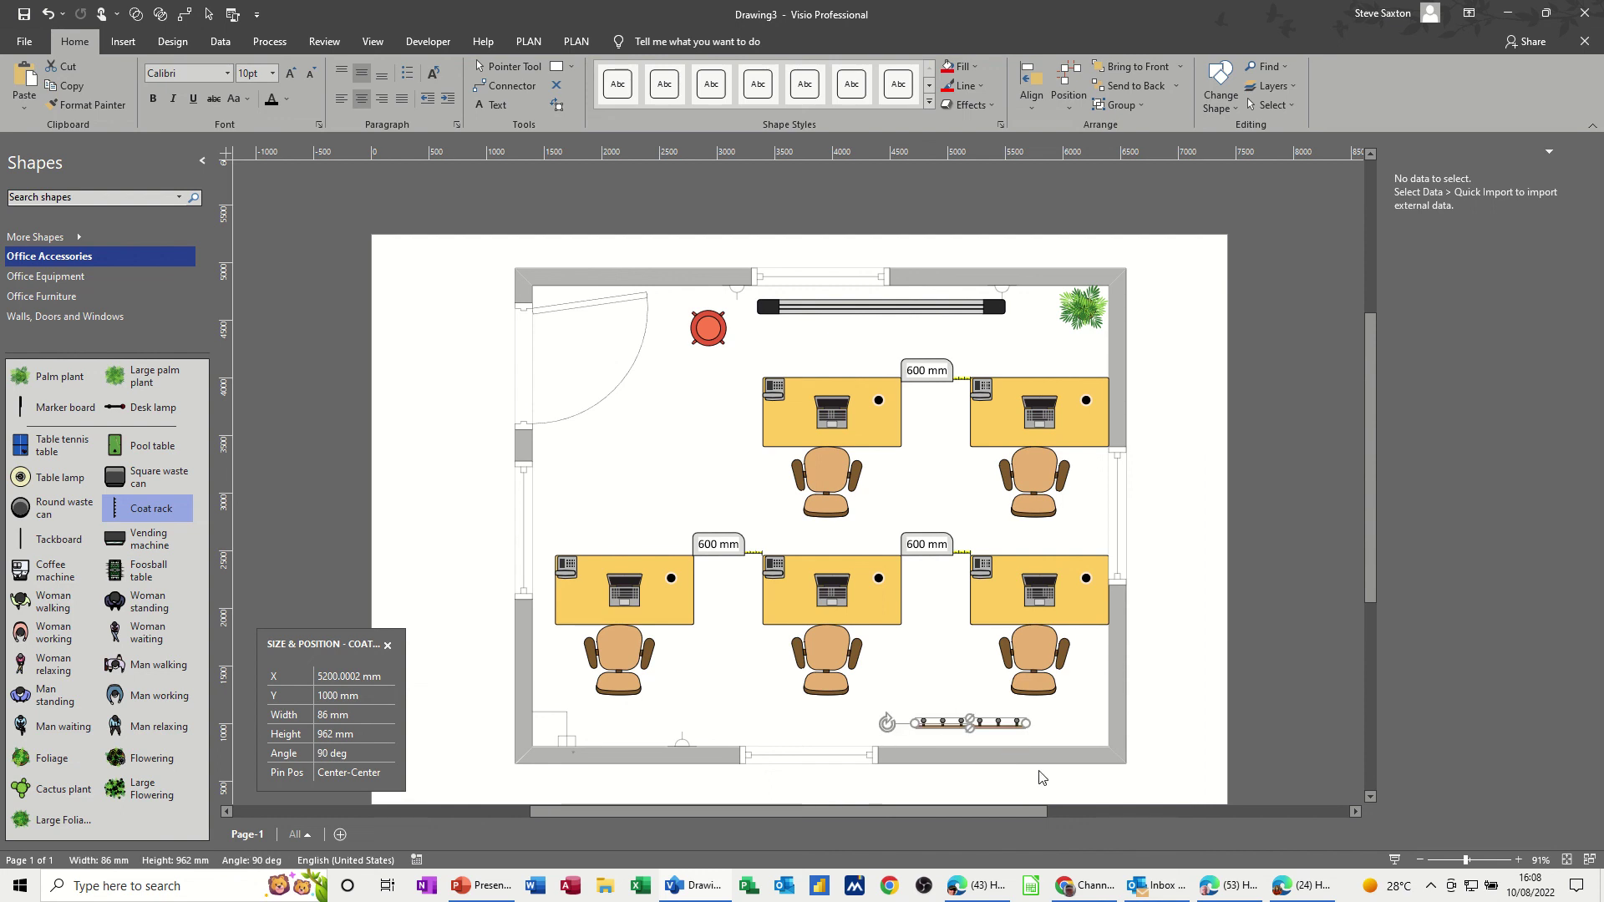
key(Down)
key(Down)
key(Down)
key(Down)
key(Down)
key(Down)
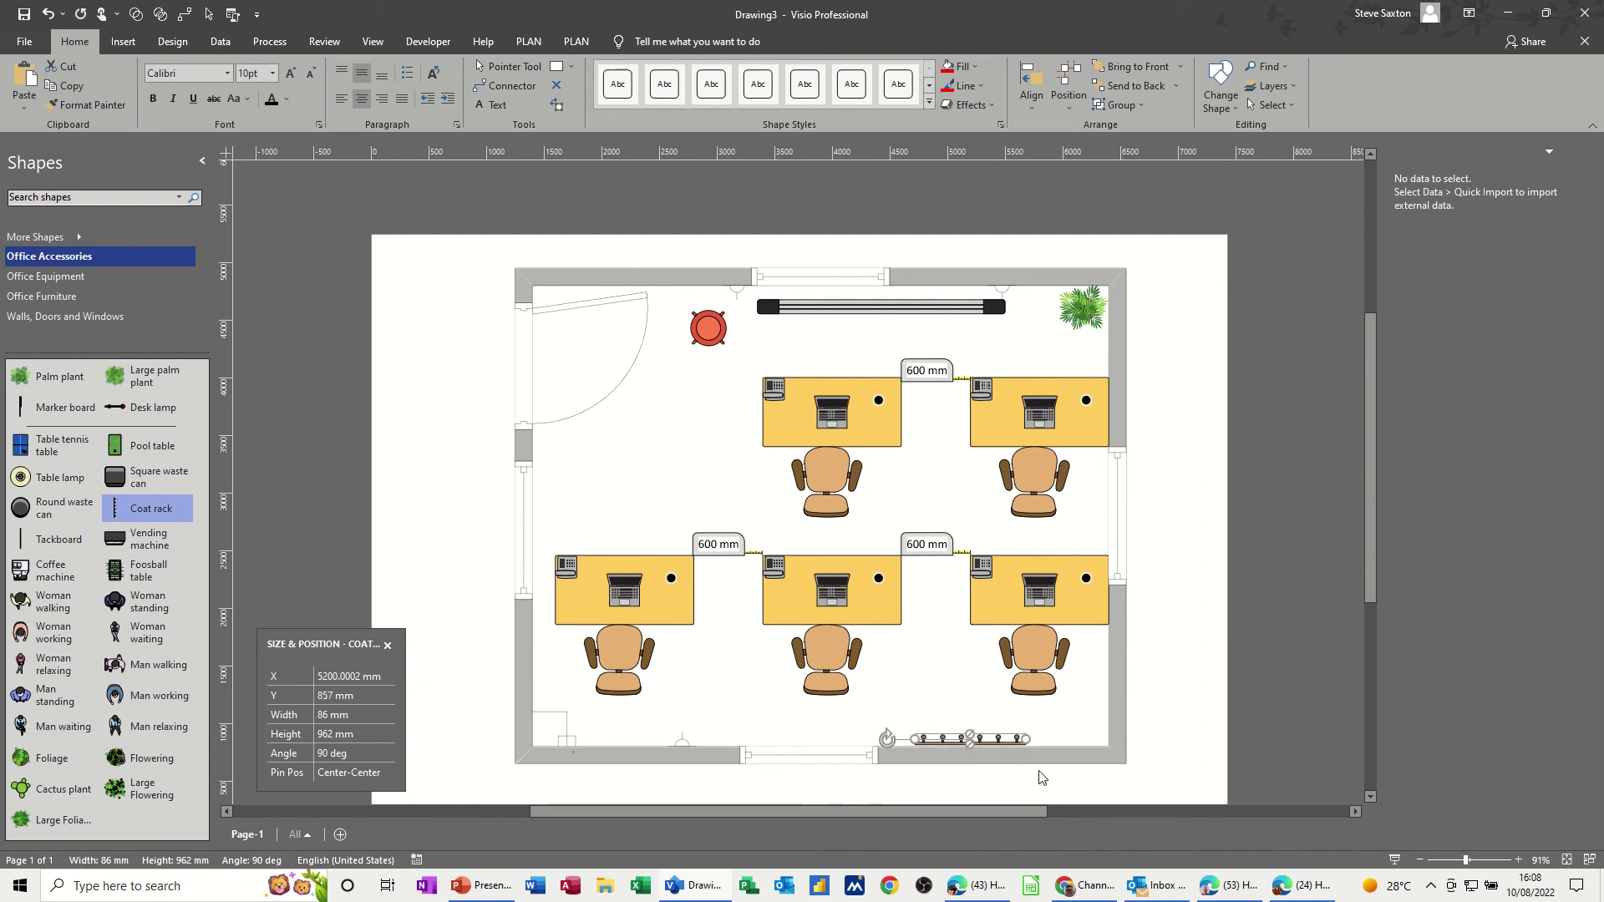
click(1138, 734)
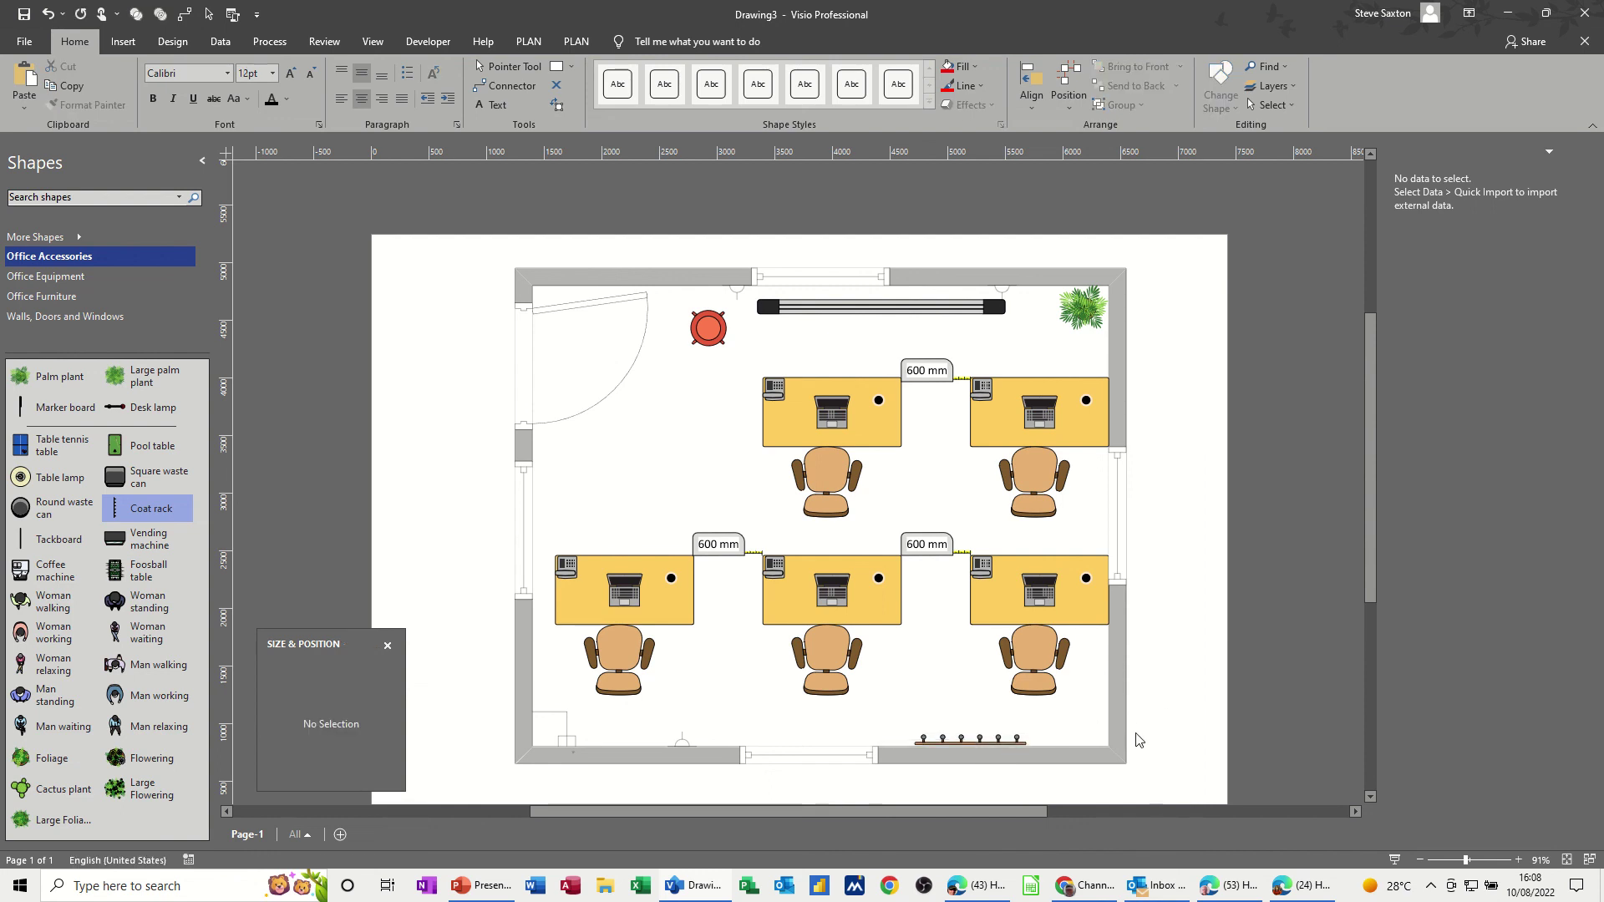